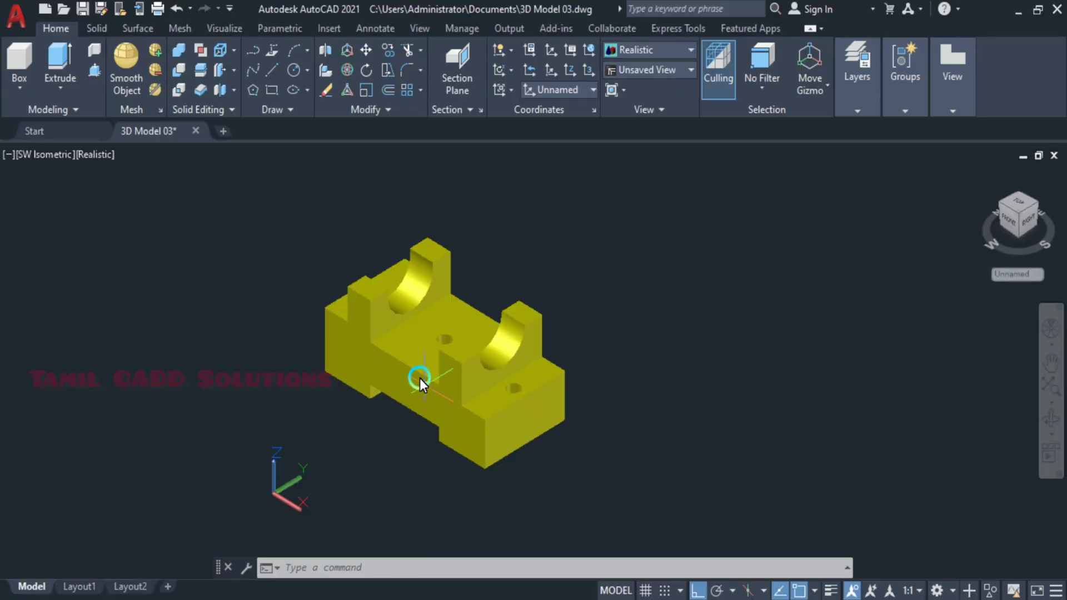
# Window-select the yellow 3D support block and delete it, leaving model space empty
pyautogui.scroll(2, 420, 378)
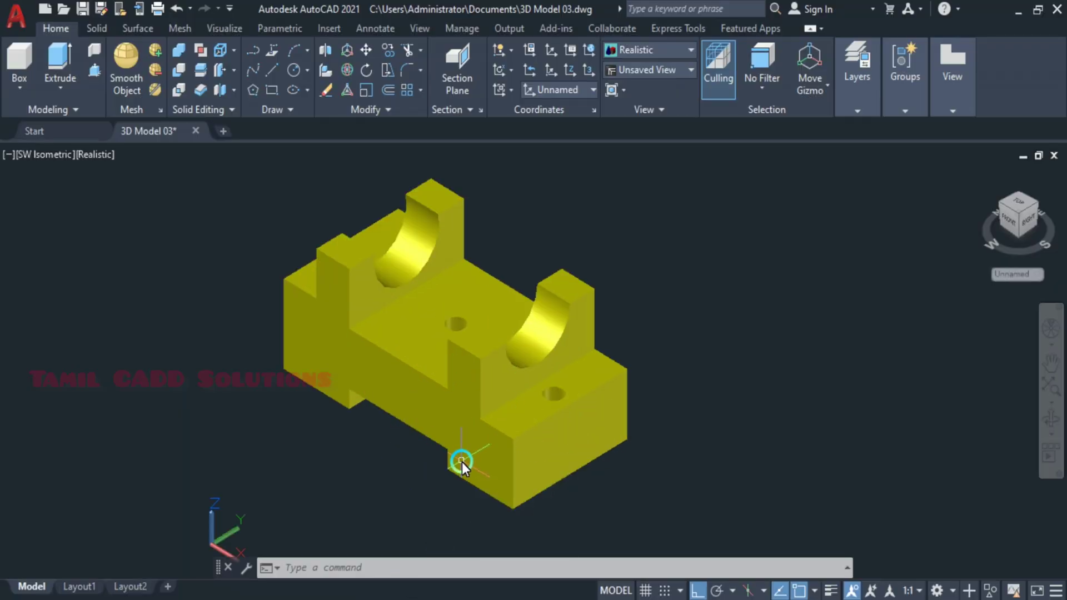
pyautogui.click(618, 459)
pyautogui.click(536, 398)
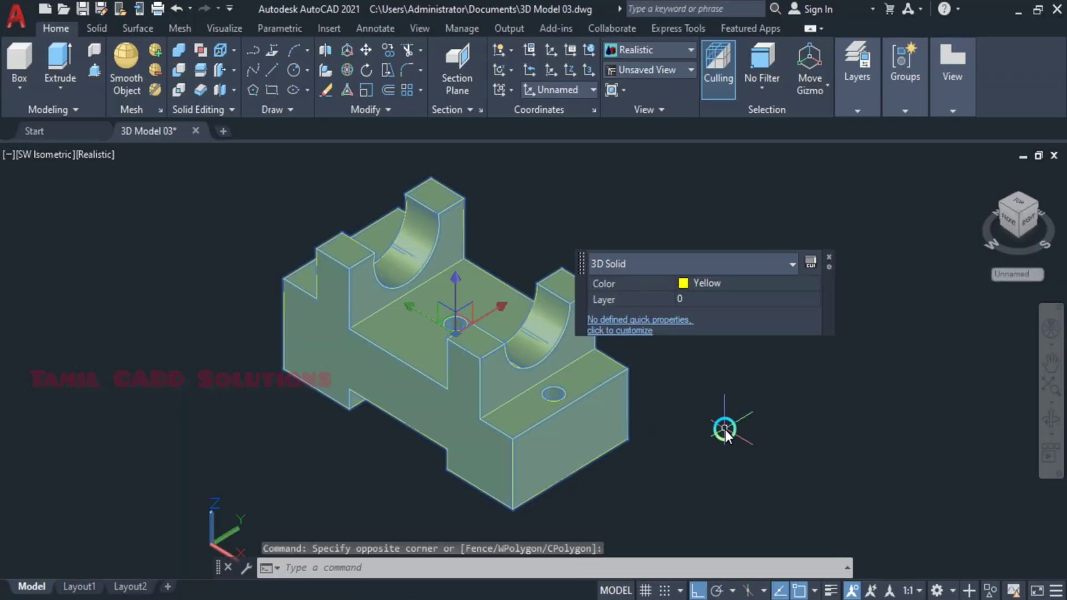
pyautogui.press('Delete')
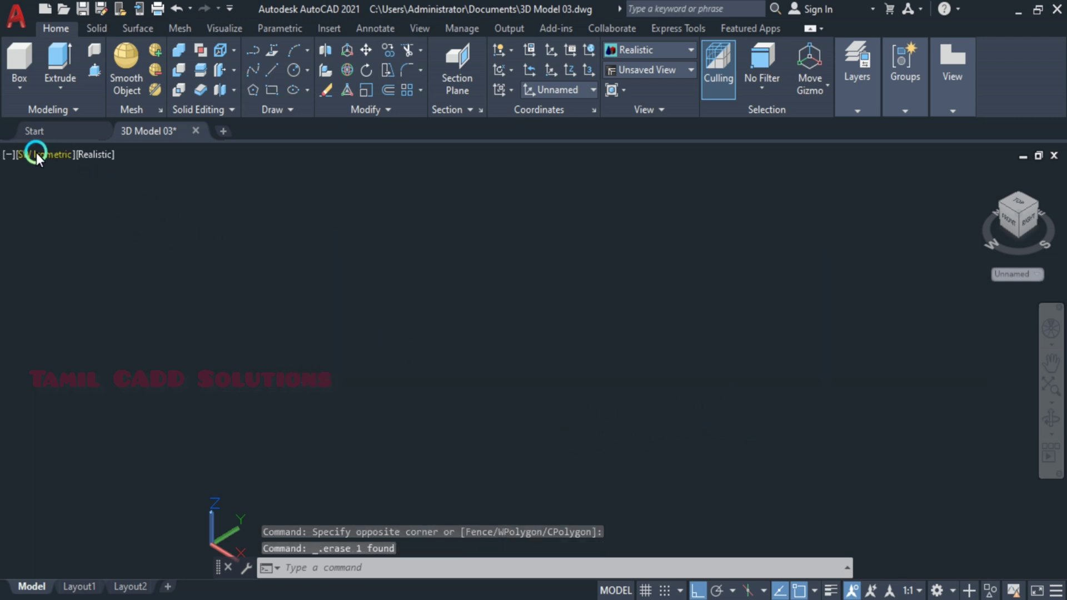
# Switch the viewport to the Left preset view with the 2D Wireframe visual style
pyautogui.click(36, 155)
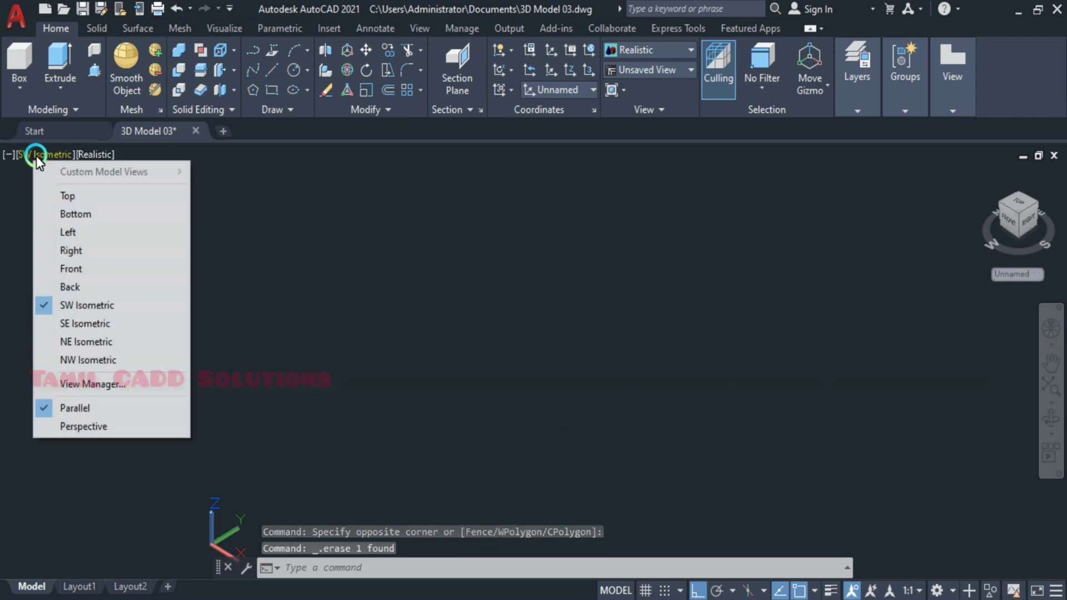
pyautogui.click(81, 232)
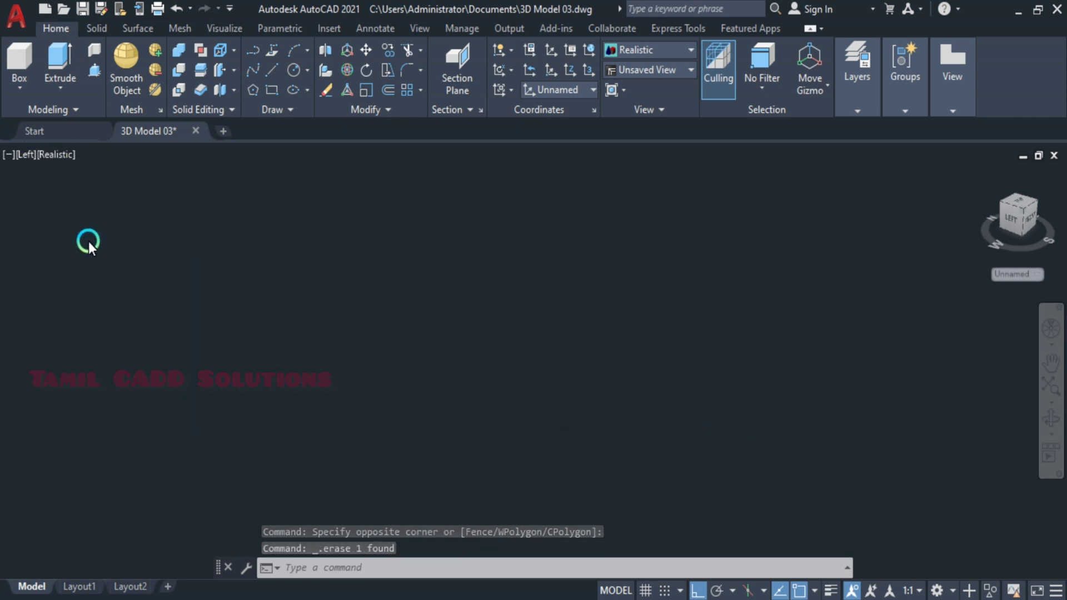
pyautogui.click(56, 150)
pyautogui.click(100, 193)
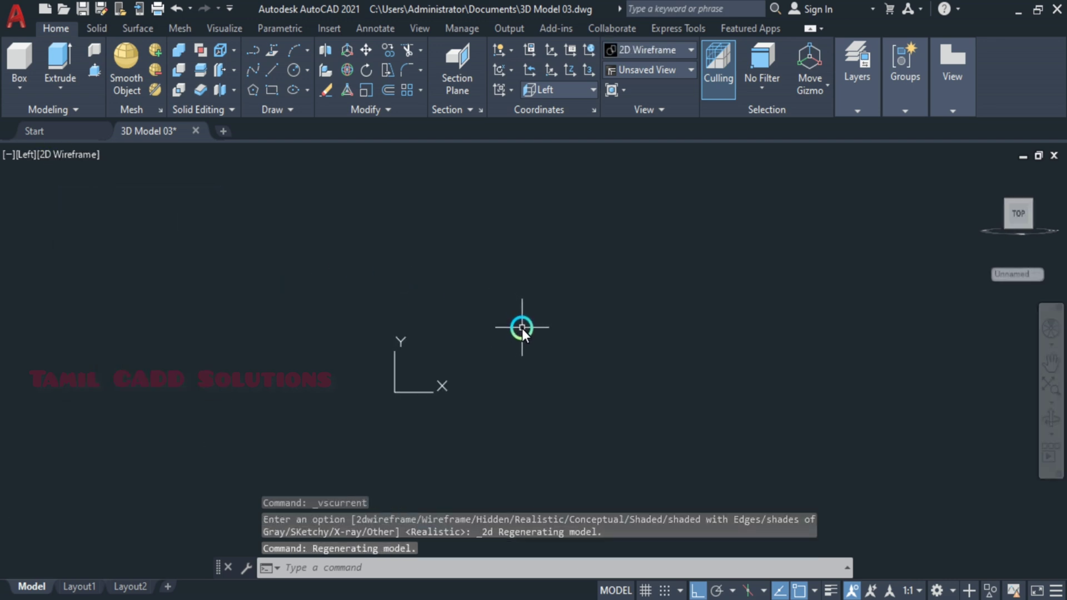
# Turn on the grid, pan the origin lower, and bring up Drawing Units with UN
pyautogui.press('F7')
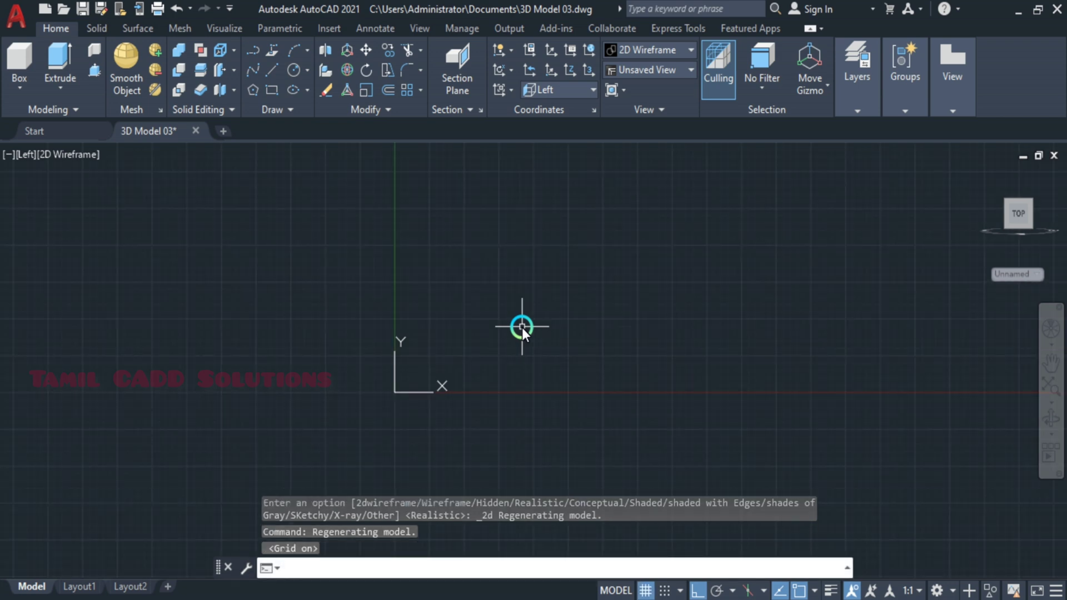
pyautogui.moveTo(556, 325); pyautogui.dragTo(529, 432, button='middle')
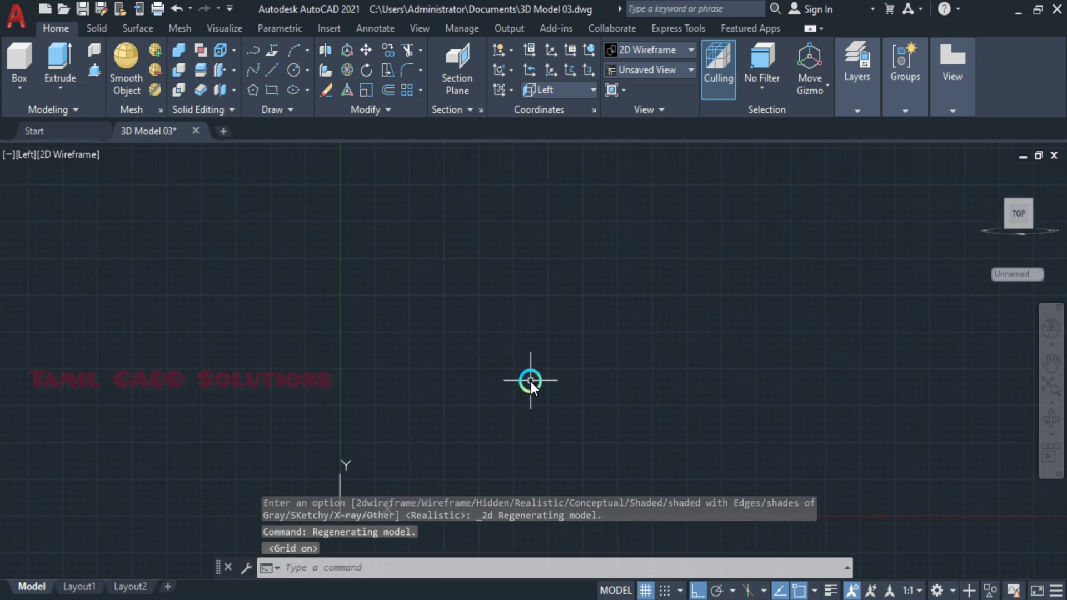
pyautogui.write('un')
pyautogui.press('Return')
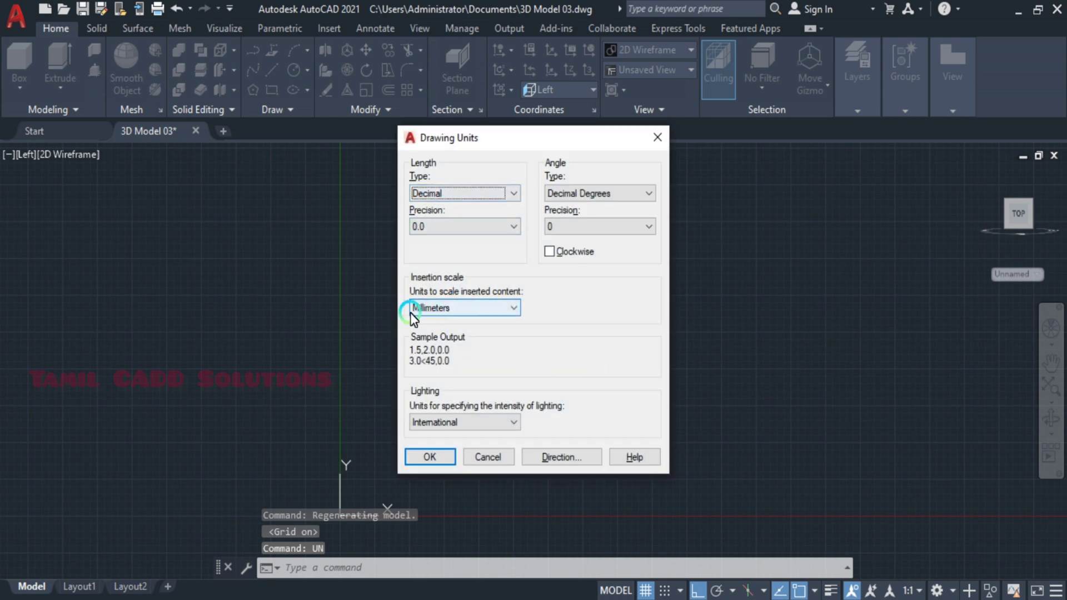
# Close Drawing Units and draw a 140-long horizontal base line
pyautogui.click(428, 456)
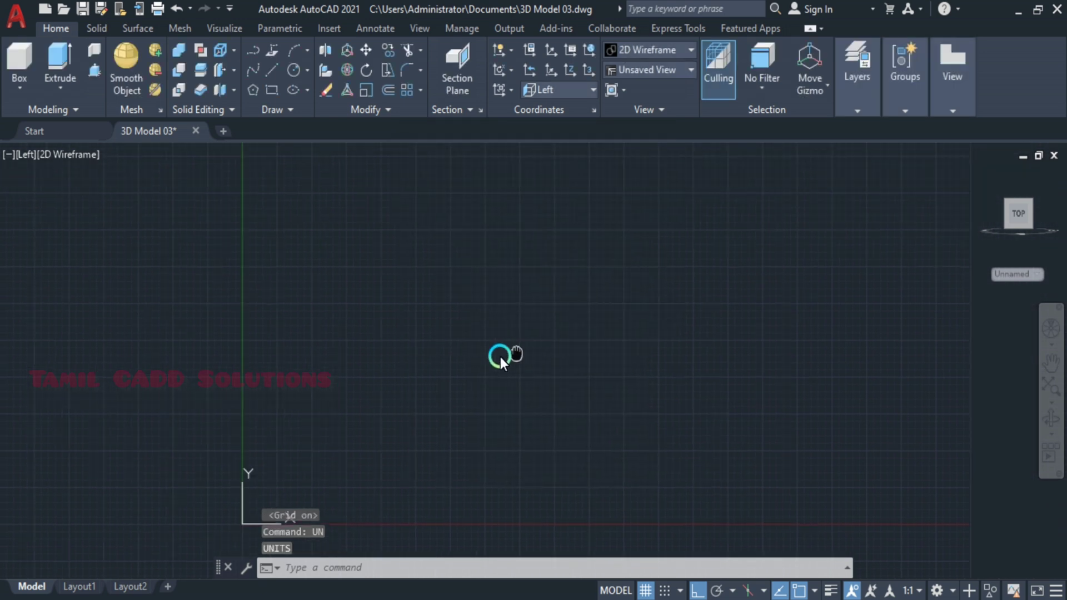
pyautogui.write('l')
pyautogui.press('Return')
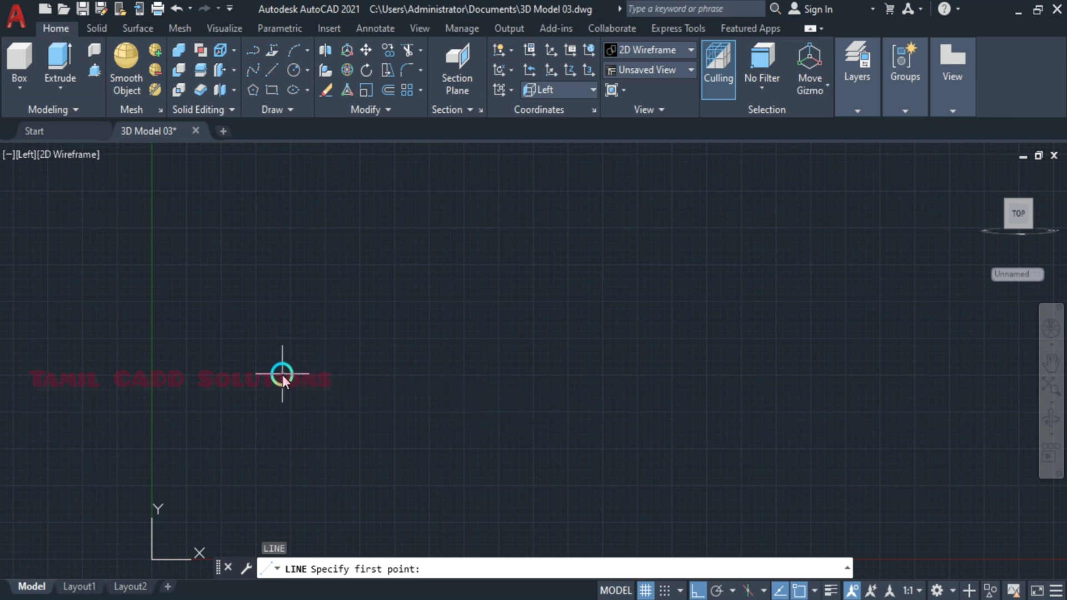
pyautogui.click(283, 372)
pyautogui.write('14')
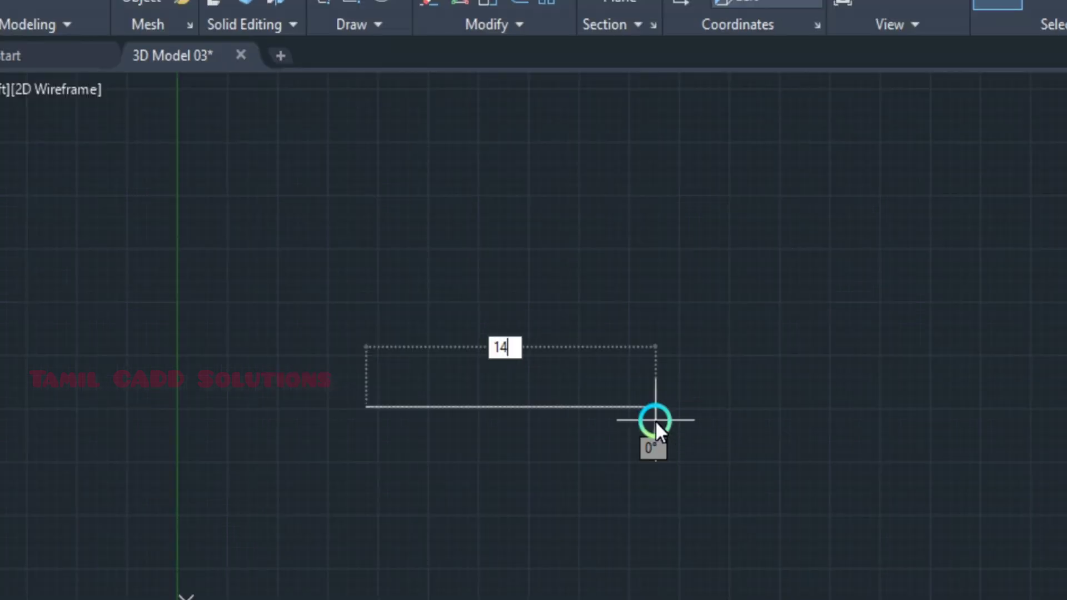
pyautogui.write('0')
pyautogui.press('Return')
pyautogui.press('Escape')
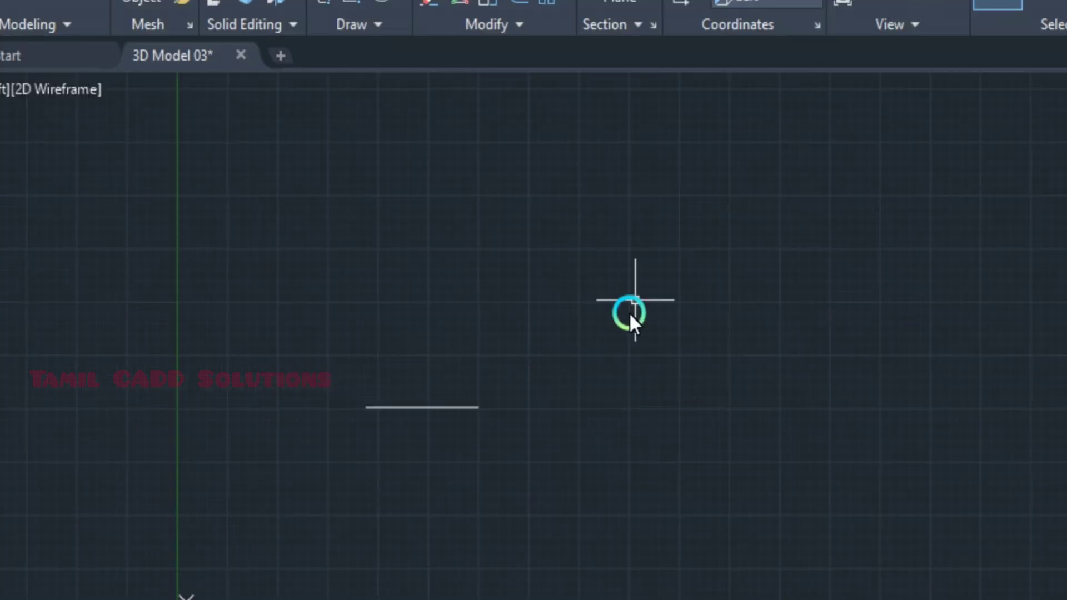
# From the base line's midpoint, draw the step: up 10, left 30, down 10, right 60
pyautogui.scroll(2, 431, 409)
pyautogui.scroll(2, 409, 408)
pyautogui.write('l')
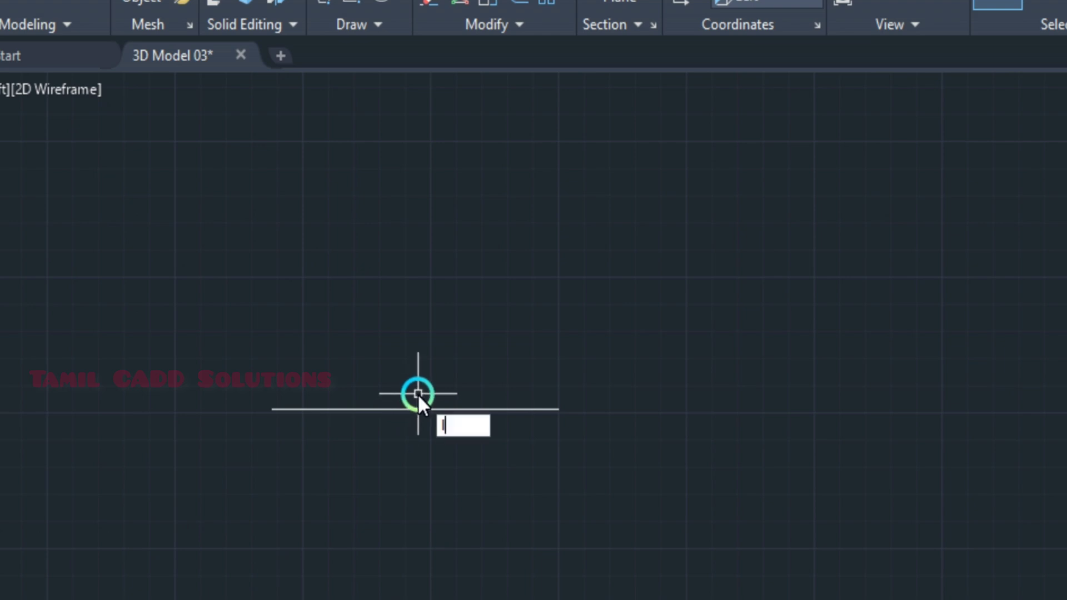
pyautogui.press('Return')
pyautogui.click(413, 410)
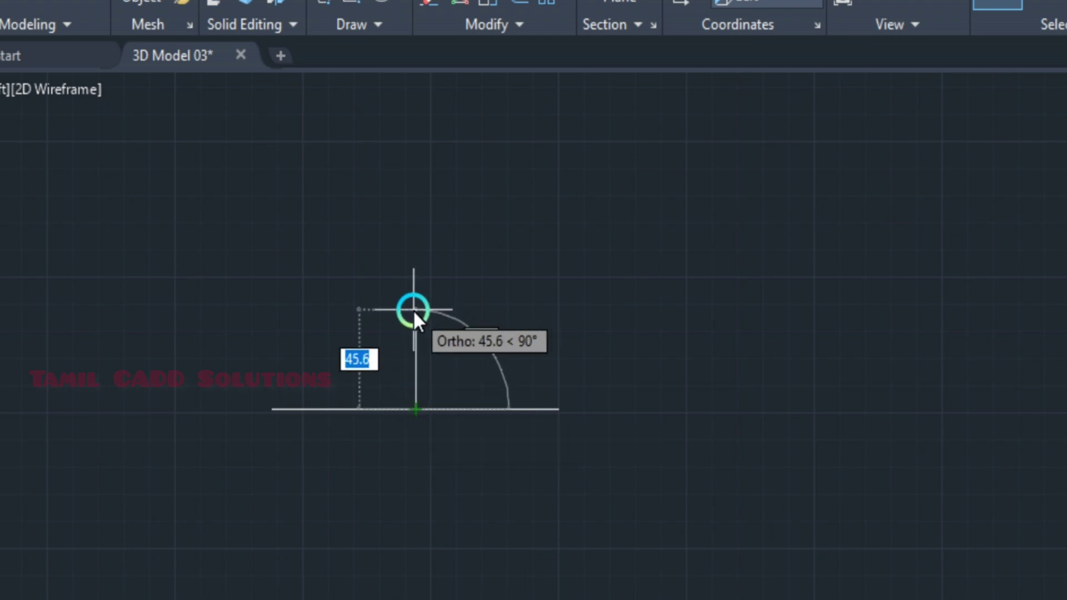
pyautogui.write('10')
pyautogui.press('Return')
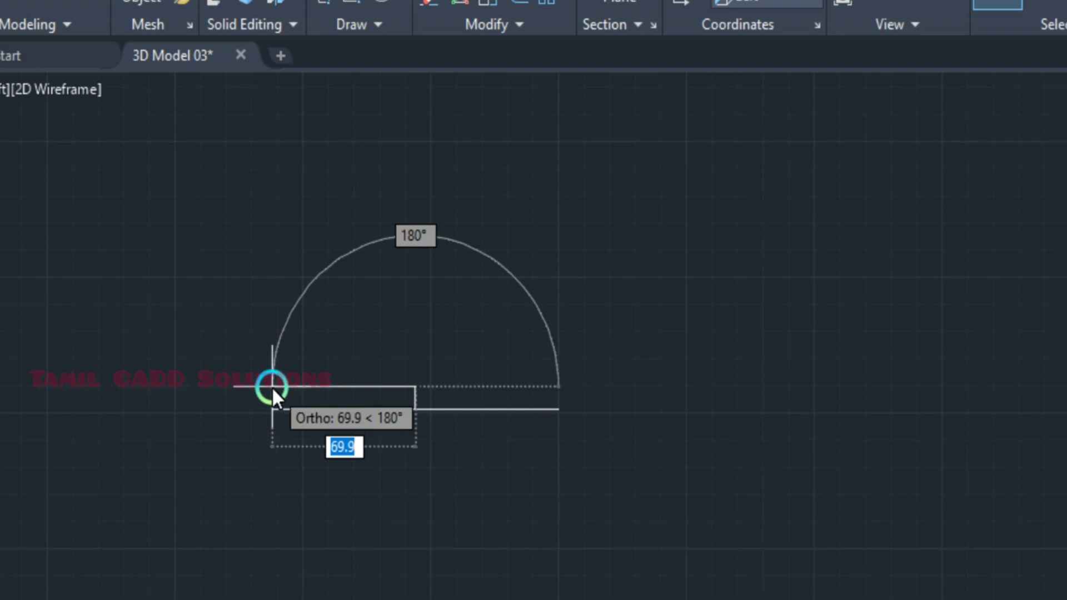
pyautogui.write('30')
pyautogui.press('Return')
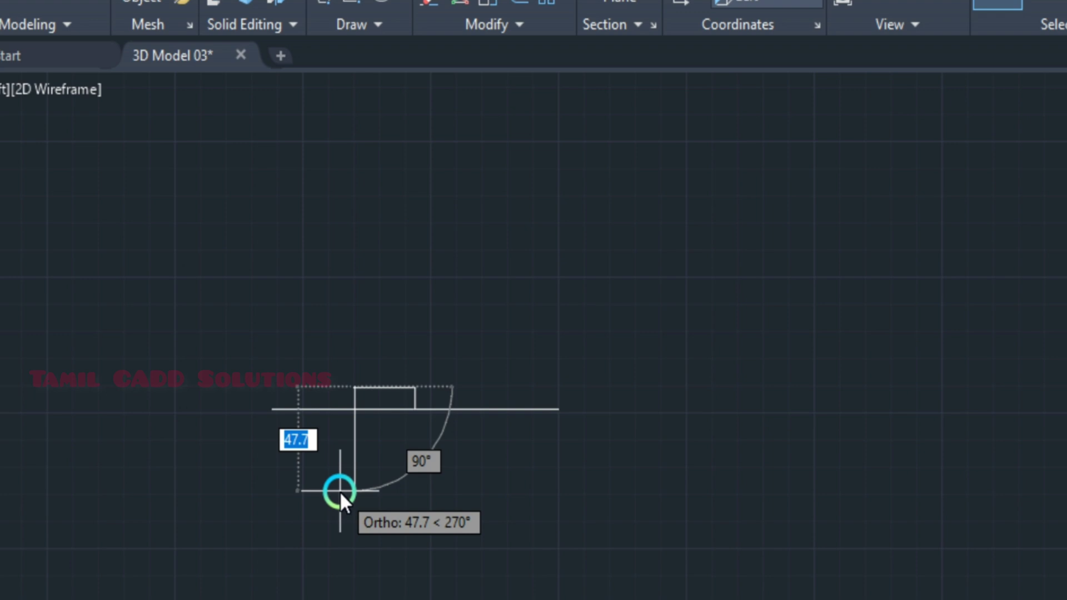
pyautogui.write('10')
pyautogui.press('Return')
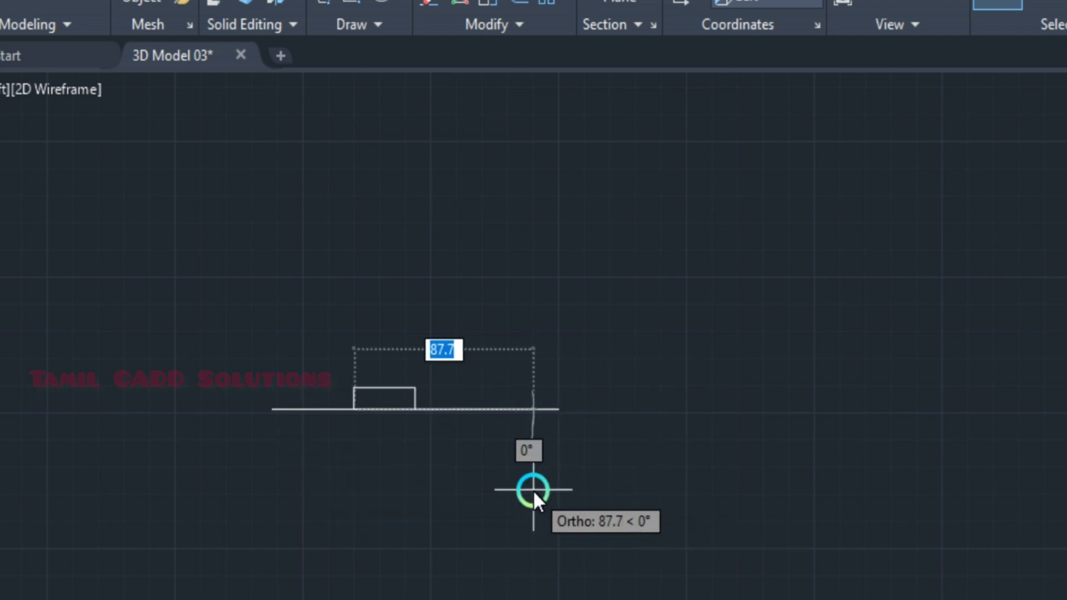
pyautogui.write('60')
pyautogui.press('Return')
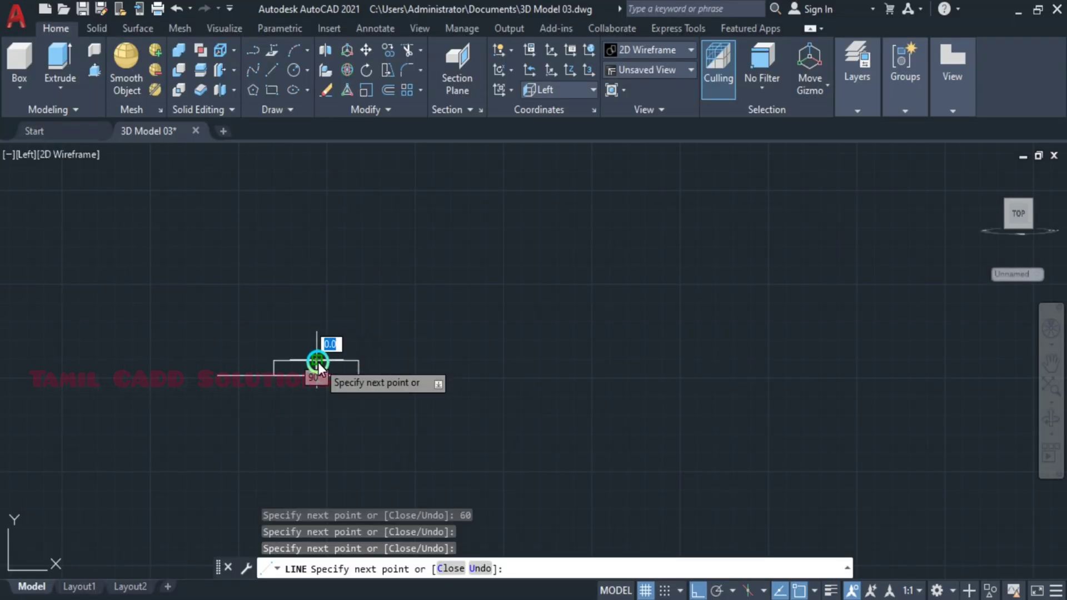
# Close the step outline at its last corner
pyautogui.click(319, 360)
pyautogui.press('Escape')
pyautogui.scroll(5, 318, 363)
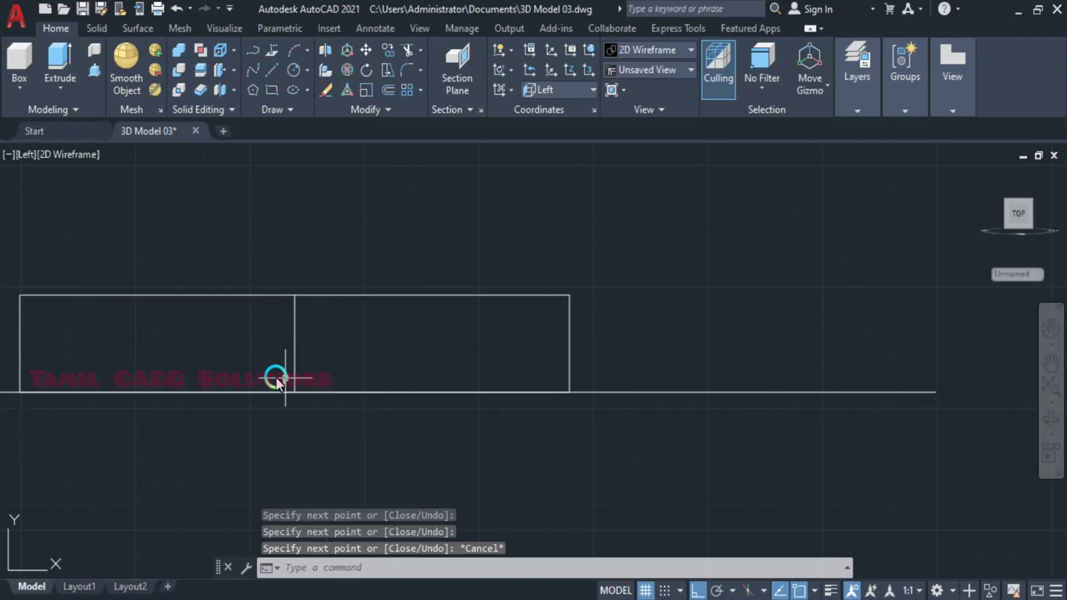
pyautogui.scroll(-2, 301, 369)
pyautogui.click(158, 358)
pyautogui.click(121, 340)
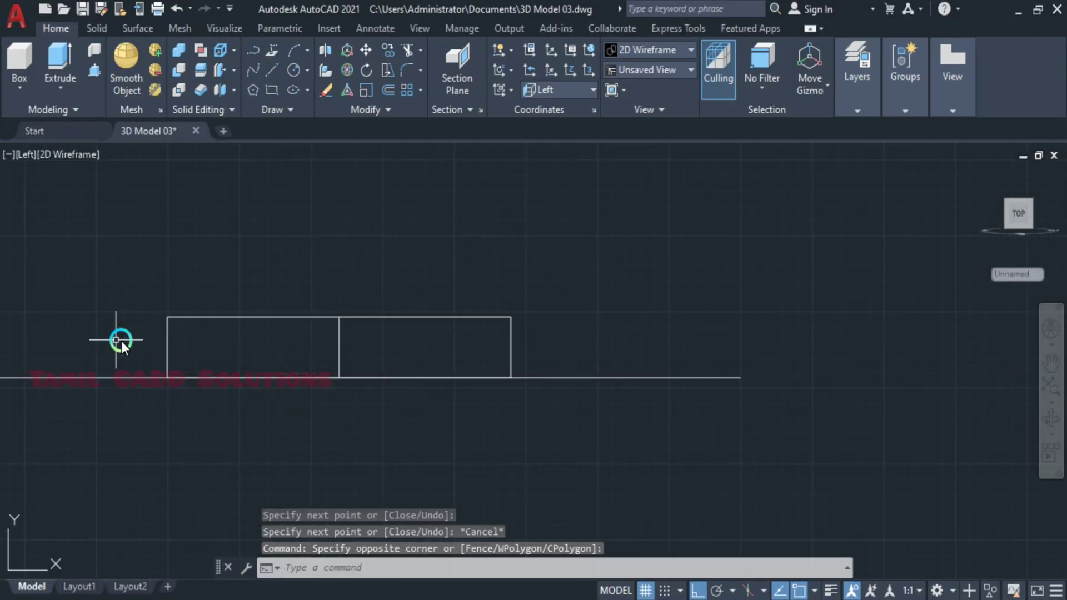
# Trim away the middle vertical line and delete the stray bottom line
pyautogui.write('tr')
pyautogui.press('Return')
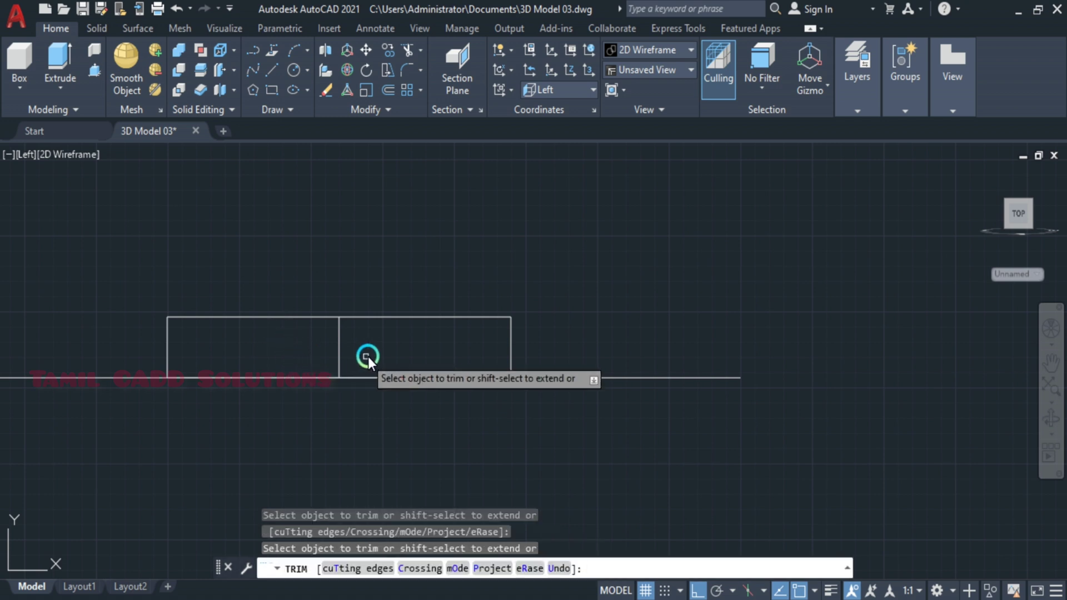
pyautogui.click(368, 357)
pyautogui.press('Escape')
pyautogui.click(87, 338)
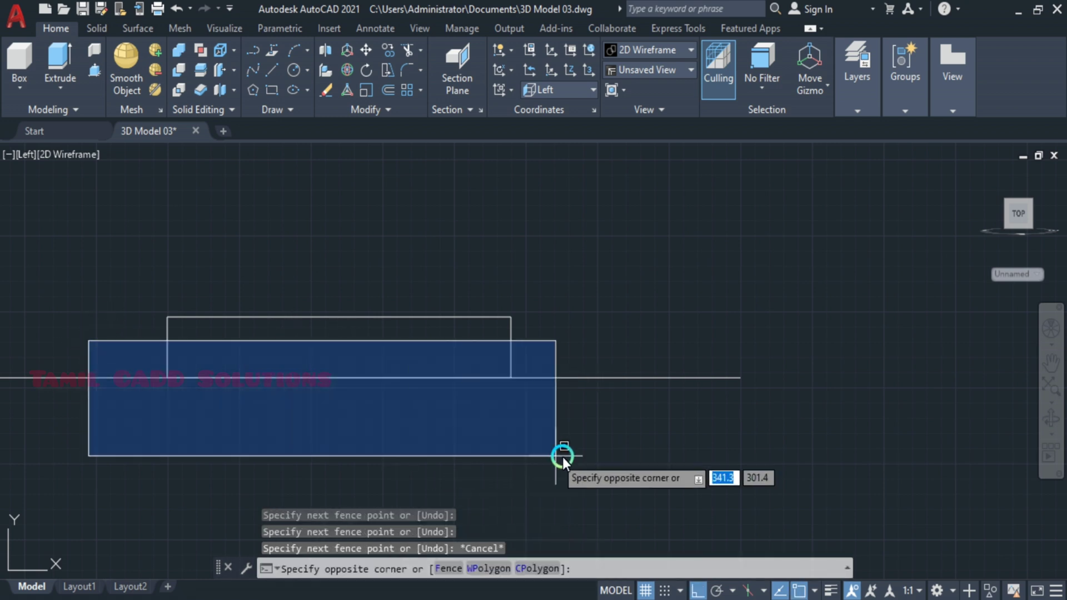
pyautogui.click(580, 442)
pyautogui.press('Delete')
# Trim the base line segment lying beneath the raised step
pyautogui.write('tr')
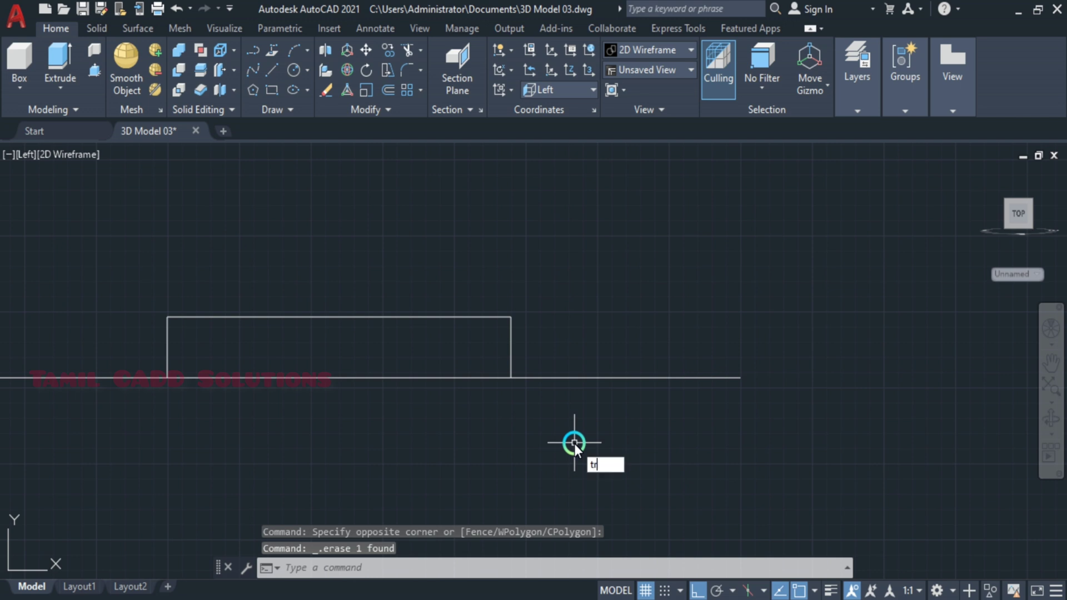
pyautogui.press('Return')
pyautogui.click(426, 384)
pyautogui.click(361, 372)
pyautogui.press('Return')
pyautogui.press('Escape')
pyautogui.scroll(-4, 388, 395)
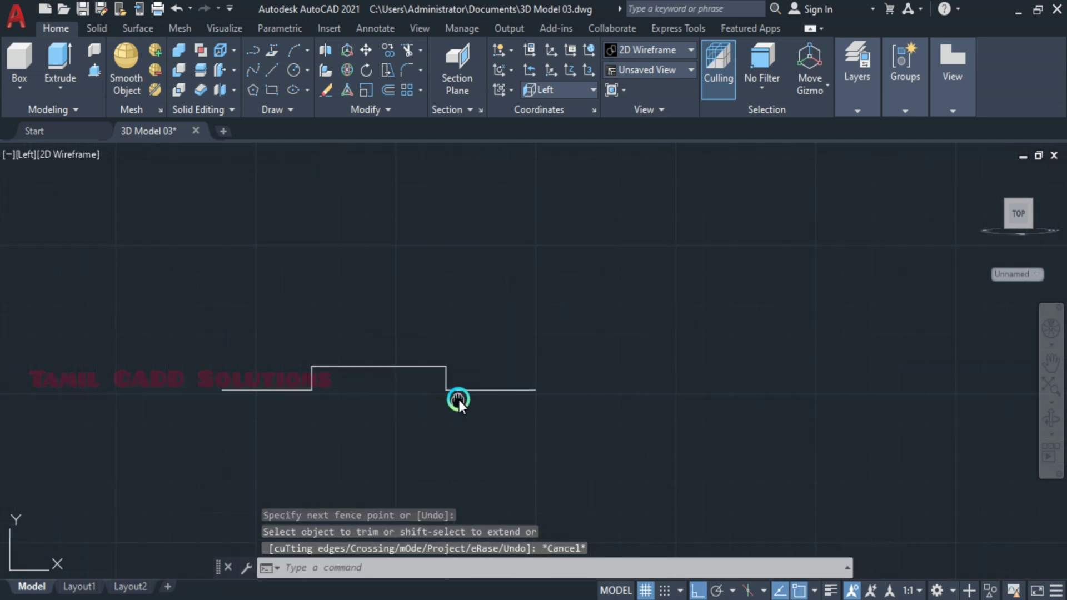
pyautogui.moveTo(418, 411); pyautogui.dragTo(487, 393, button='middle')
# Add a 140.0000 linear dimension across the outline's two ends
pyautogui.write('dli')
pyautogui.press('Return')
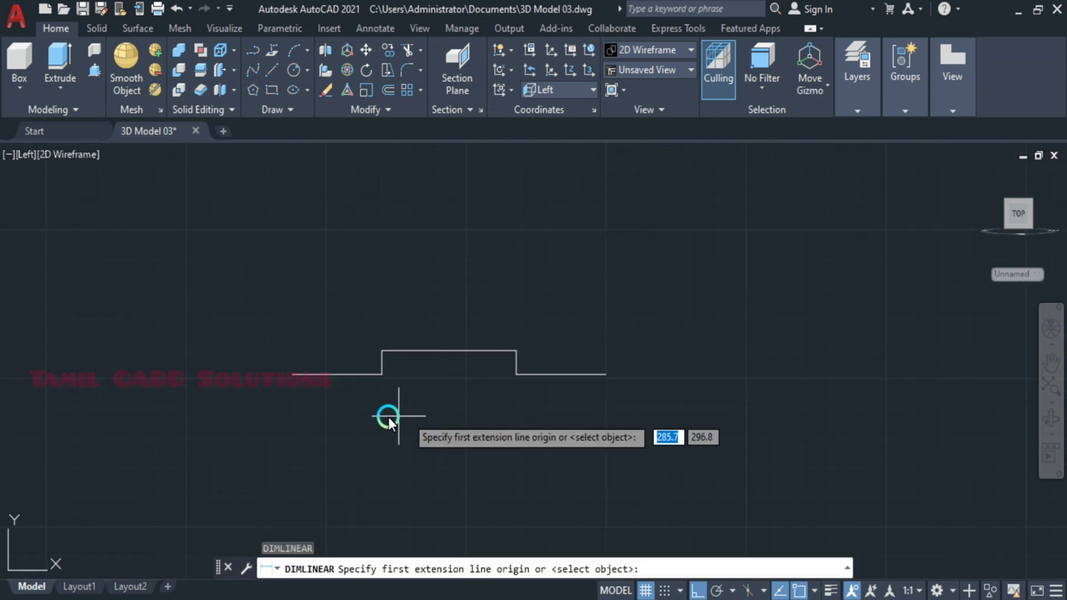
pyautogui.click(292, 374)
pyautogui.click(609, 375)
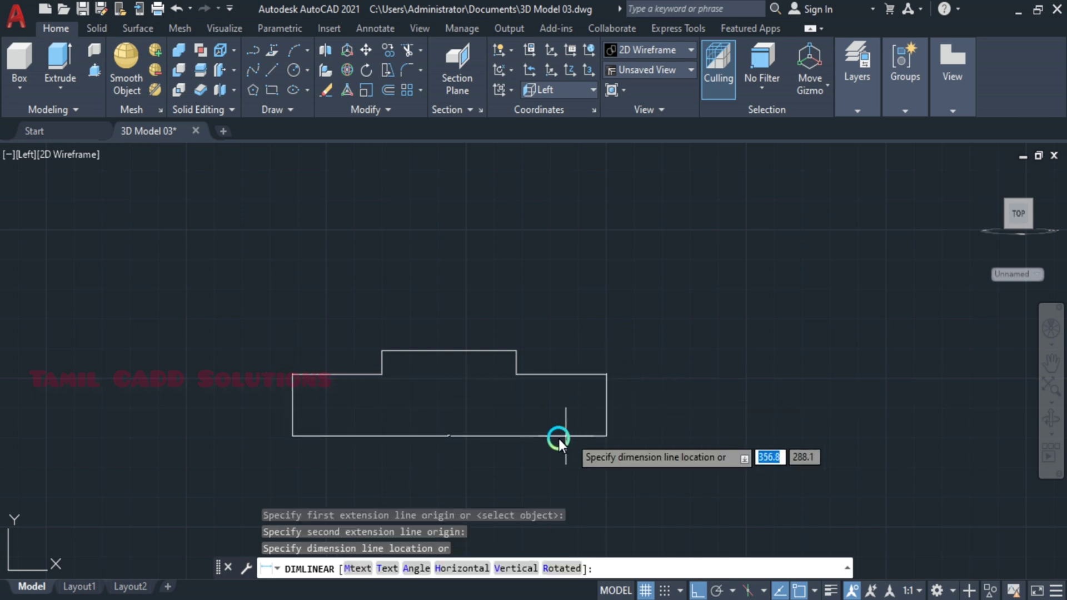
pyautogui.click(431, 439)
# Delete the 140.0000 dimension
pyautogui.scroll(5, 564, 413)
pyautogui.scroll(3, 454, 433)
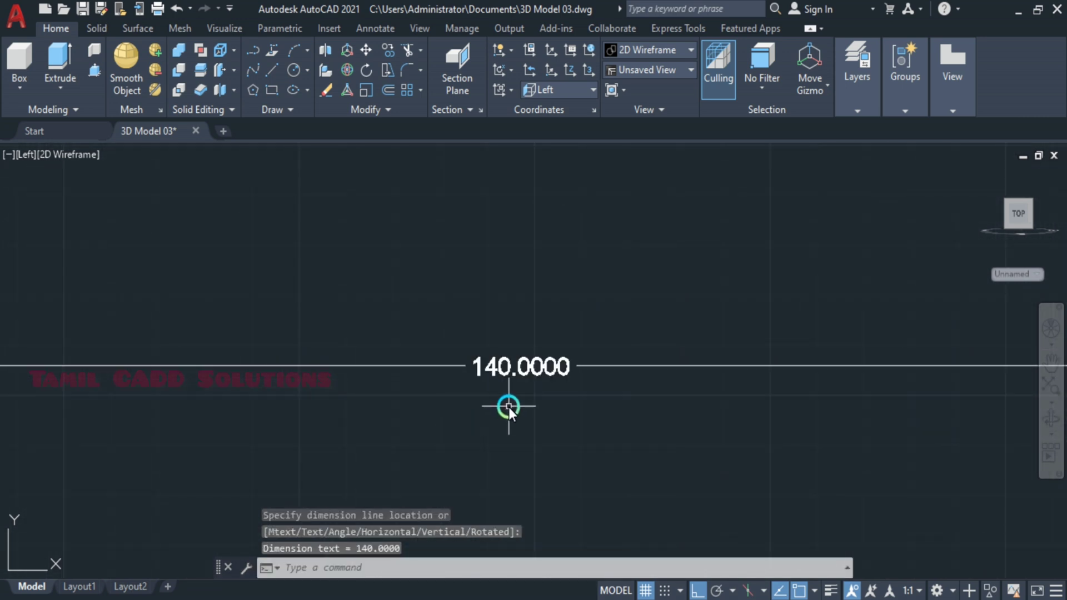
pyautogui.scroll(-3, 513, 409)
pyautogui.scroll(3, 515, 411)
pyautogui.scroll(-2, 526, 409)
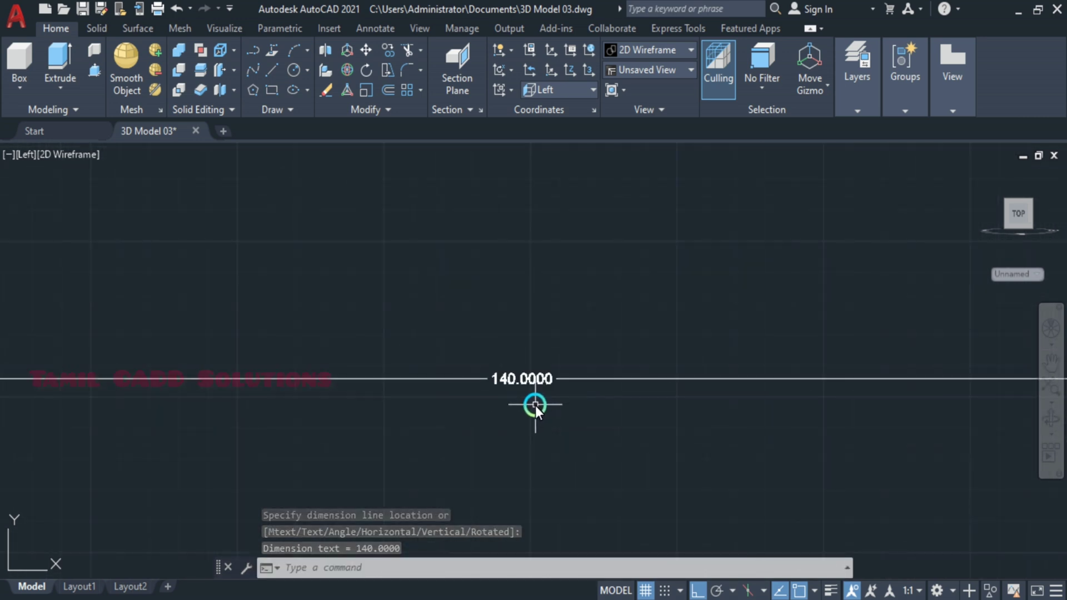
pyautogui.scroll(-2, 580, 371)
pyautogui.moveTo(590, 384)
pyautogui.mouseDown(button='middle')
pyautogui.moveTo(532, 469)
pyautogui.moveTo(567, 371)
pyautogui.moveTo(489, 500)
pyautogui.mouseUp(button='middle')
pyautogui.scroll(2, 566, 372)
pyautogui.click(639, 384)
pyautogui.click(587, 345)
pyautogui.press('Delete')
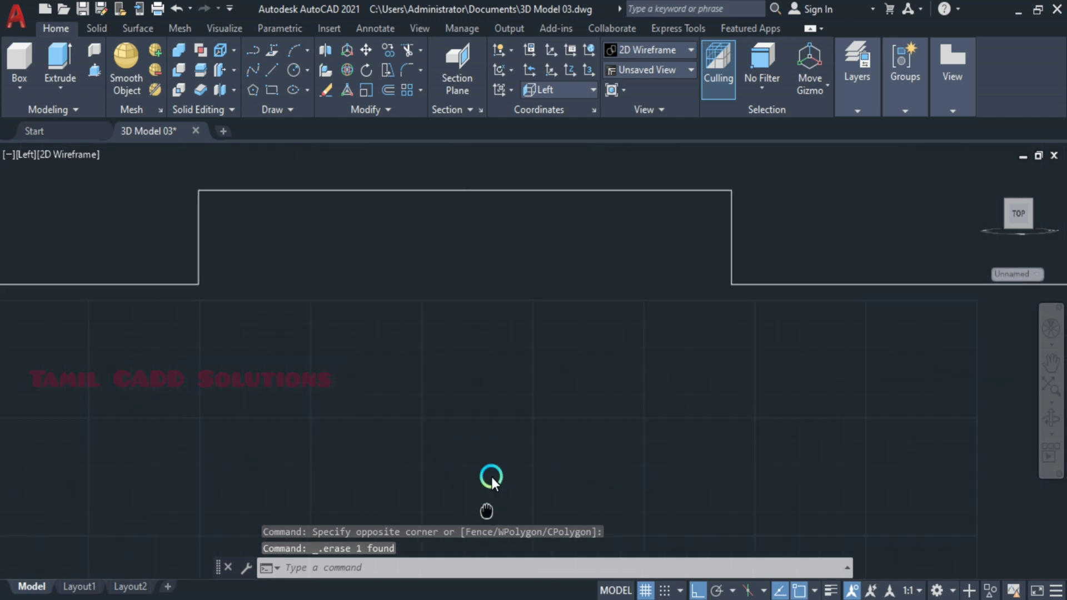
pyautogui.scroll(-3, 585, 380)
pyautogui.scroll(2, 551, 373)
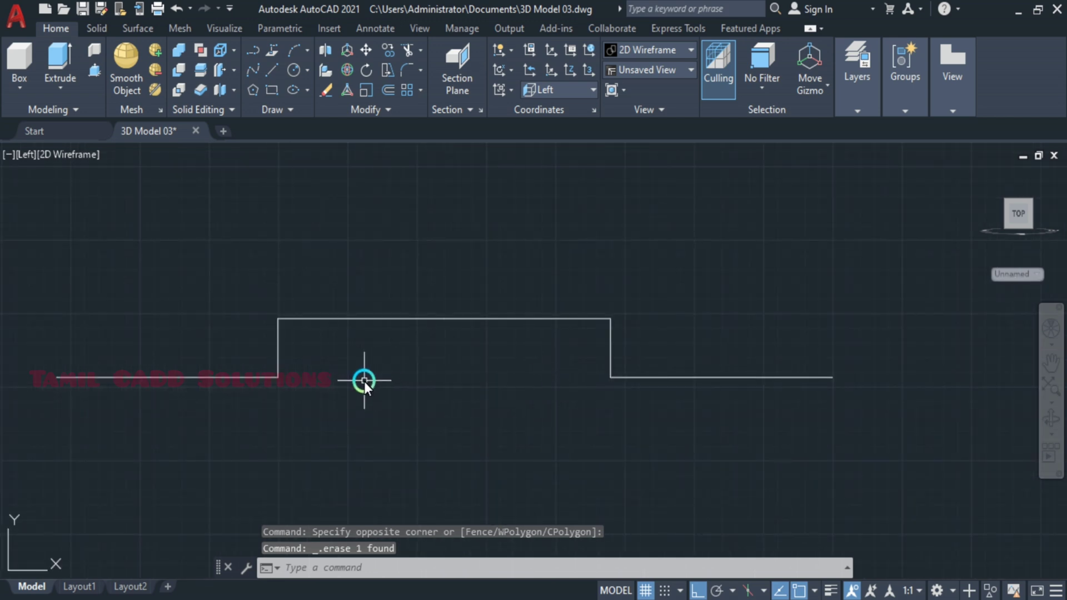
# Dimension the raised step's 60 width with DLI, placed below the profile
pyautogui.write('dli')
pyautogui.press('Return')
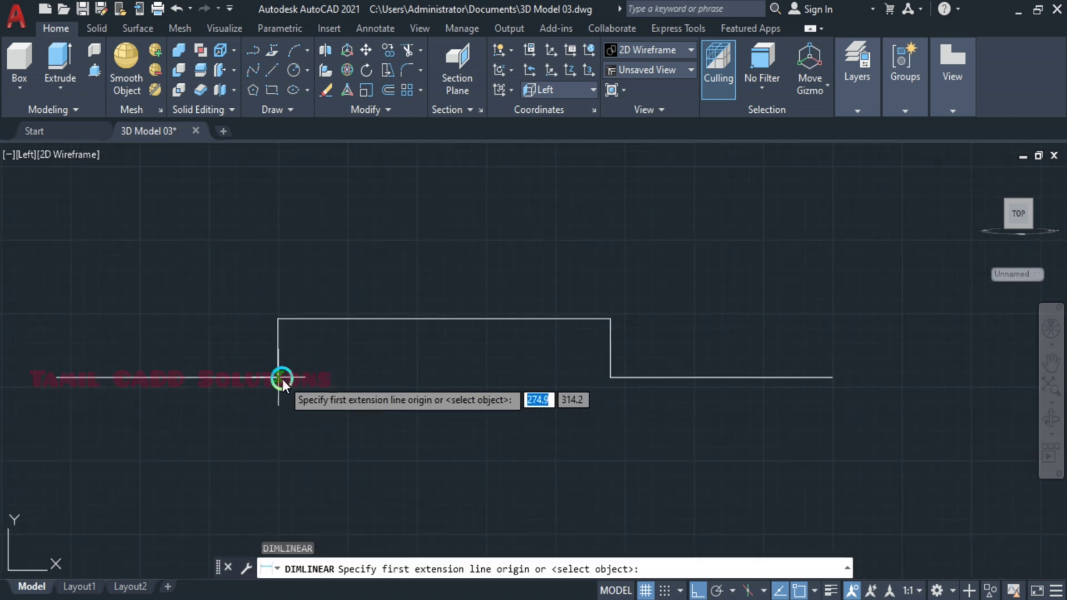
pyautogui.click(283, 380)
pyautogui.click(605, 380)
pyautogui.click(551, 414)
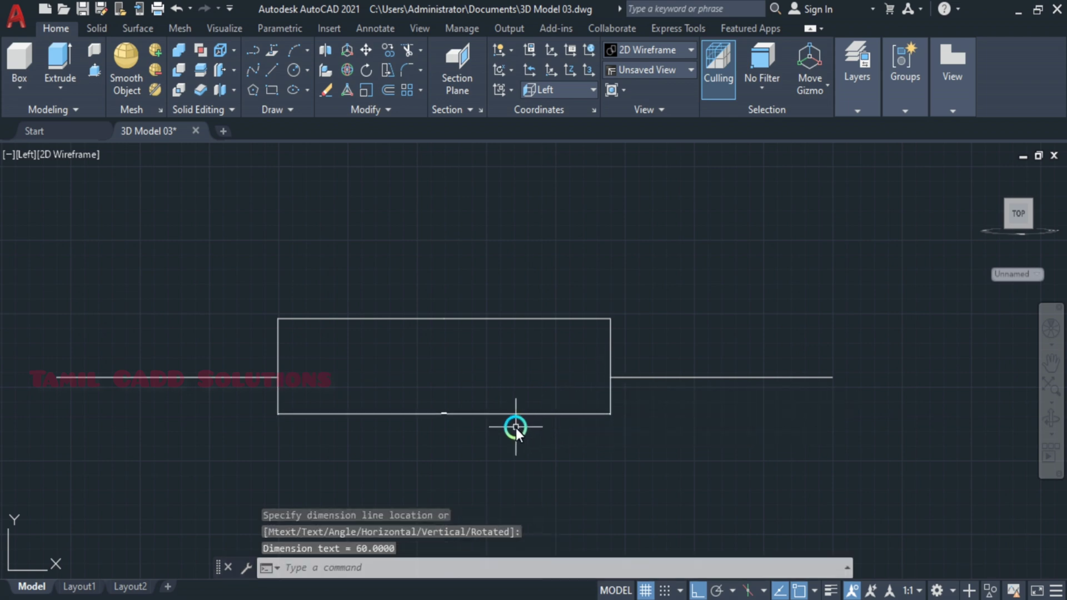
# Set the Standard dimension style's overall scale to 10.0
pyautogui.write('d')
pyautogui.press('Return')
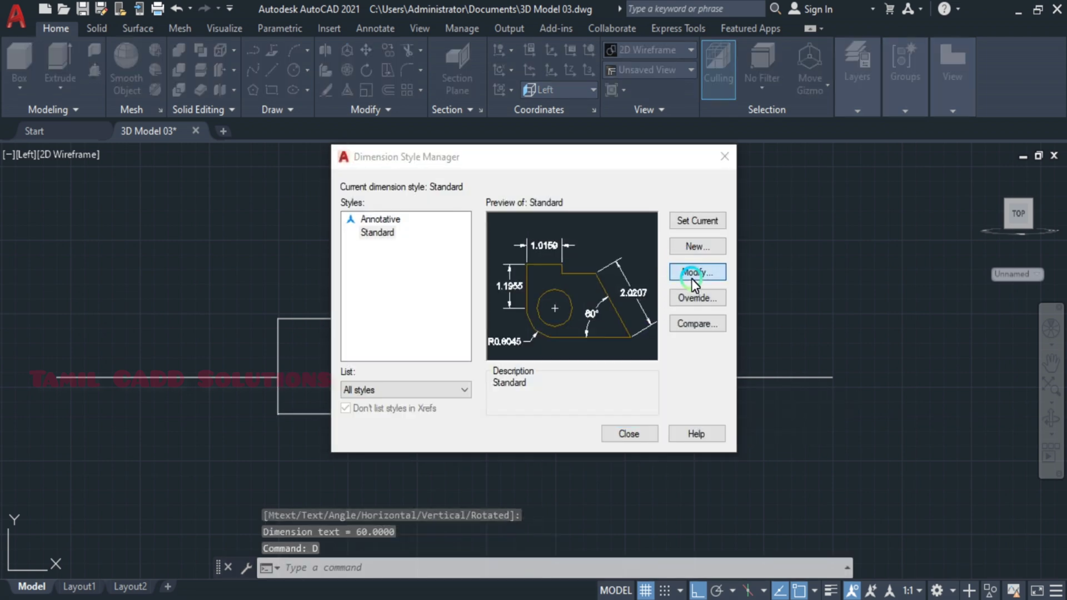
pyautogui.click(690, 274)
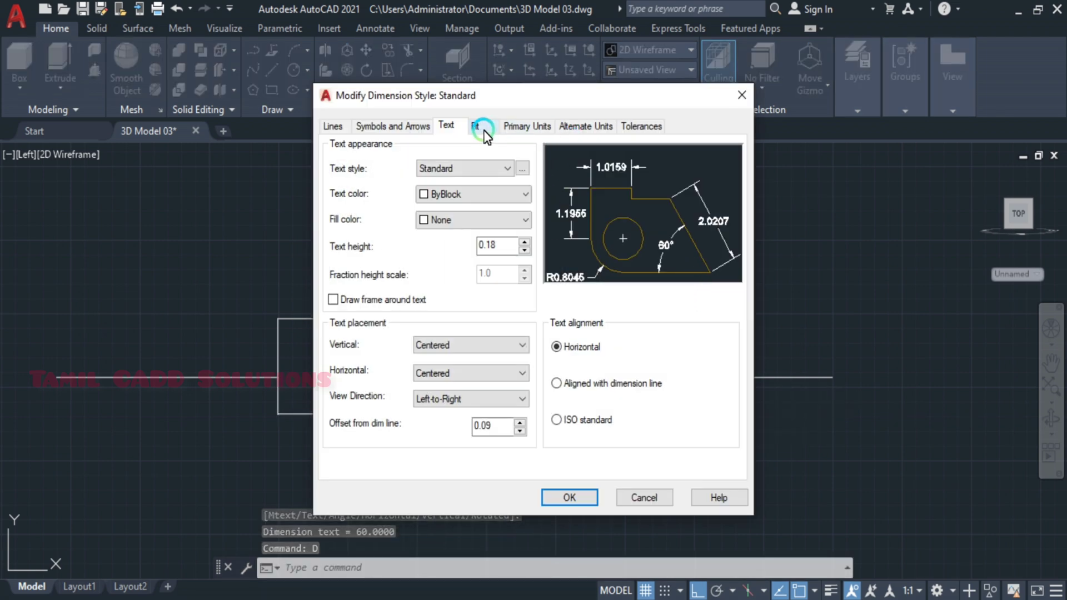
pyautogui.click(482, 129)
pyautogui.doubleClick(698, 350)
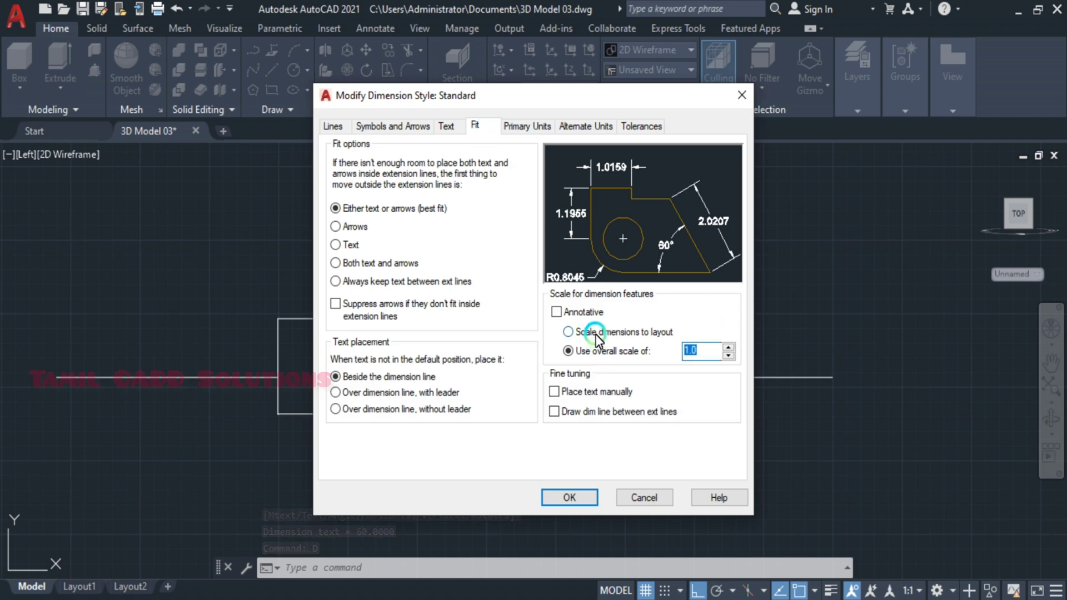
pyautogui.write('10.0')
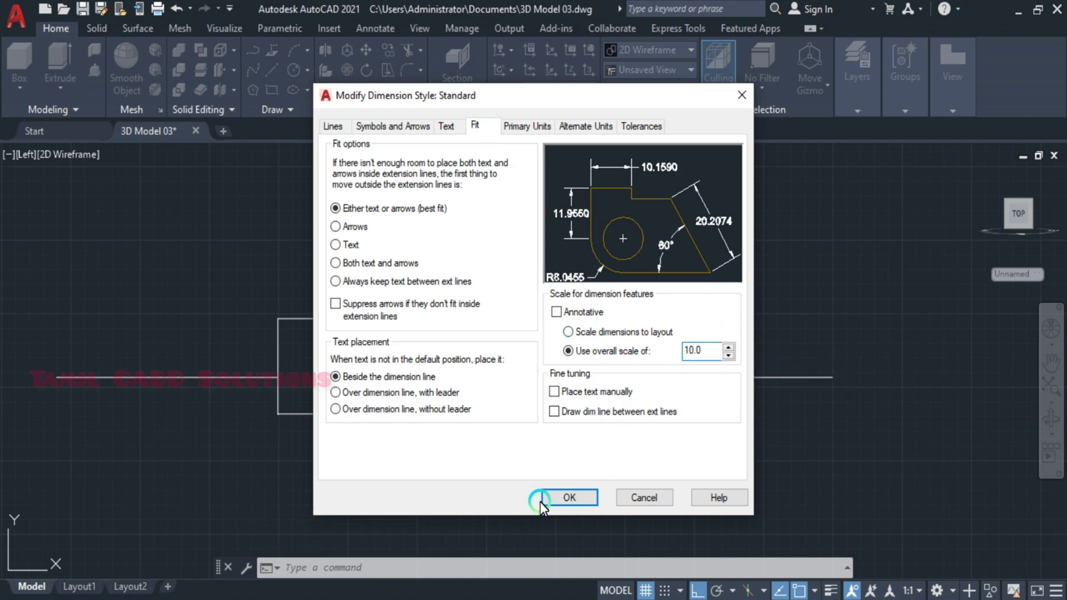
pyautogui.click(570, 498)
# Give Standard 0.0 primary-unit precision and make it the current style
pyautogui.click(693, 274)
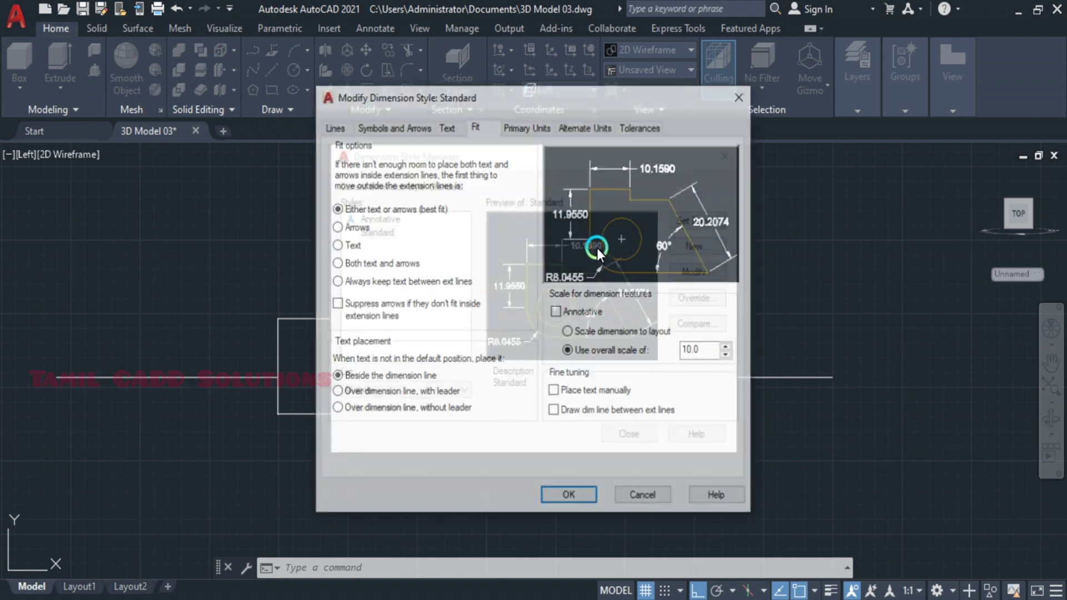
pyautogui.click(527, 127)
pyautogui.click(472, 184)
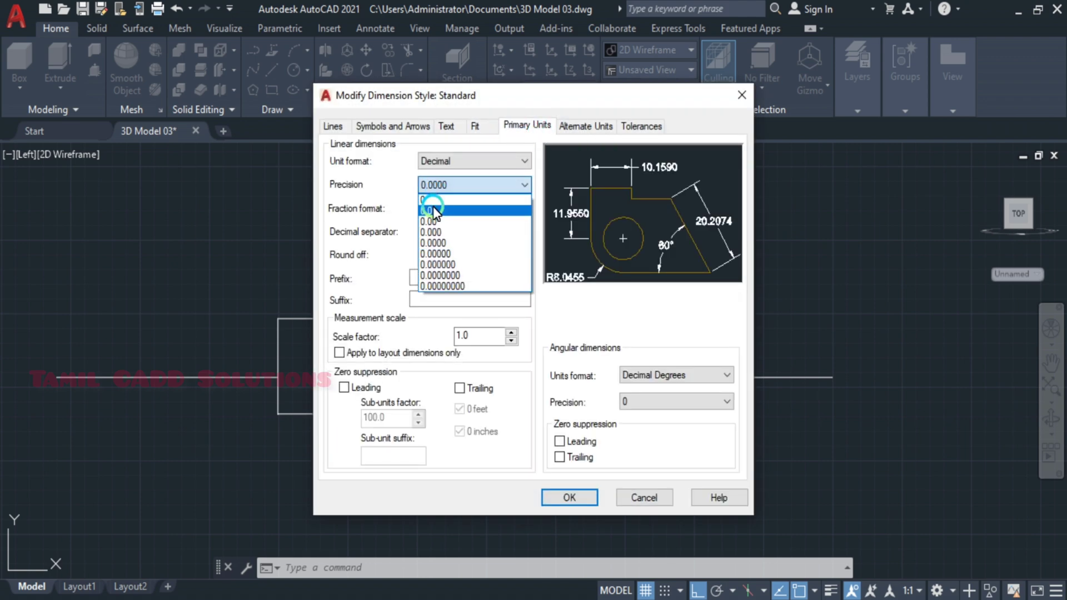
pyautogui.click(432, 210)
pyautogui.click(573, 498)
pyautogui.click(708, 221)
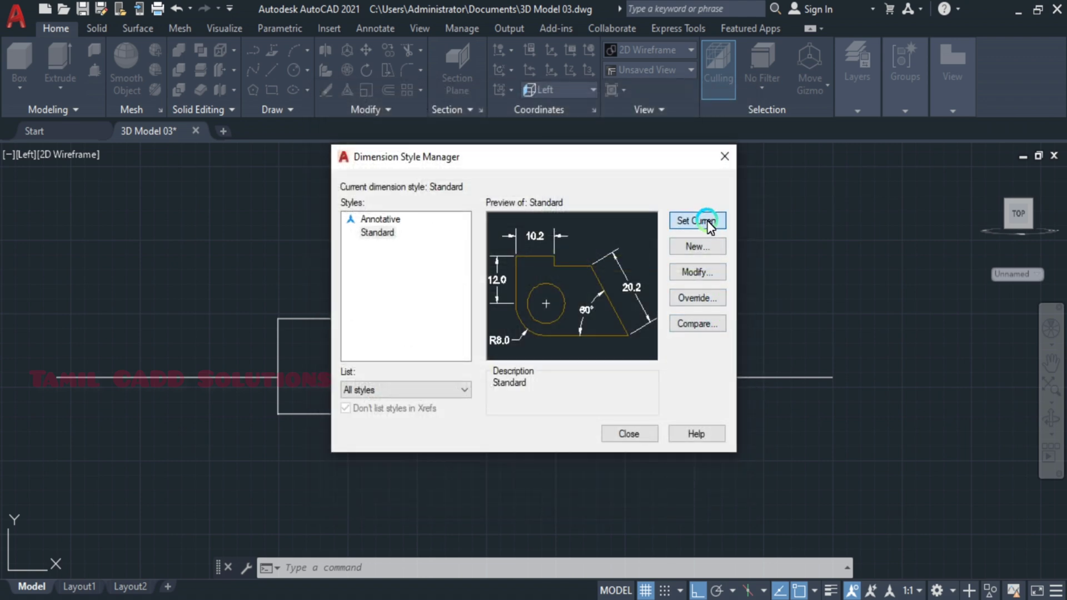
pyautogui.click(637, 434)
pyautogui.moveTo(450, 428); pyautogui.dragTo(560, 413, button='middle')
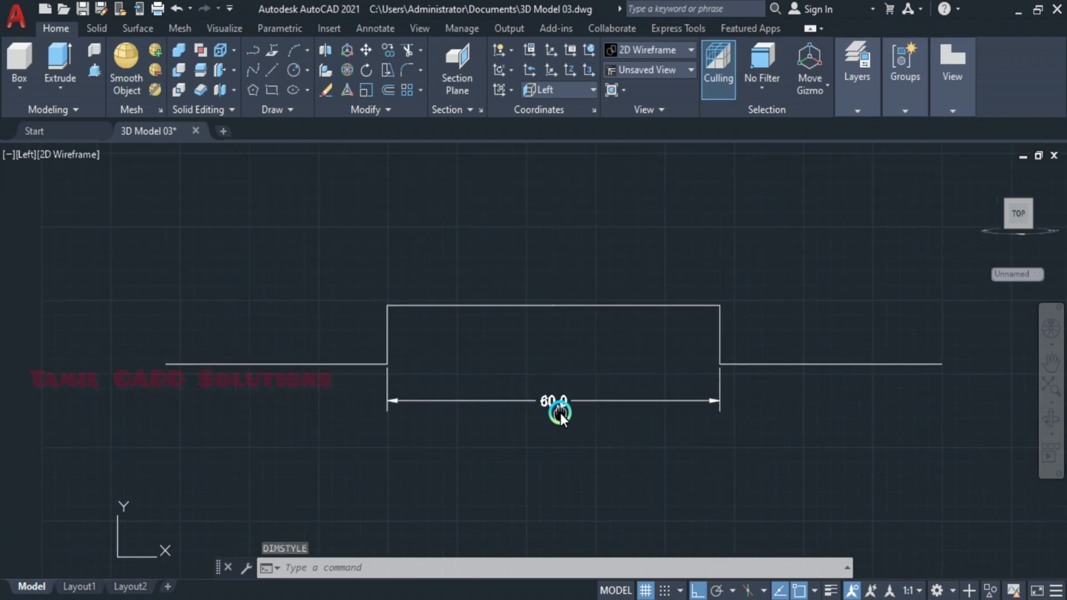
# Dimension the step's 10.0 height beside its vertical edge
pyautogui.write('dli')
pyautogui.press('Return')
pyautogui.scroll(2, 398, 373)
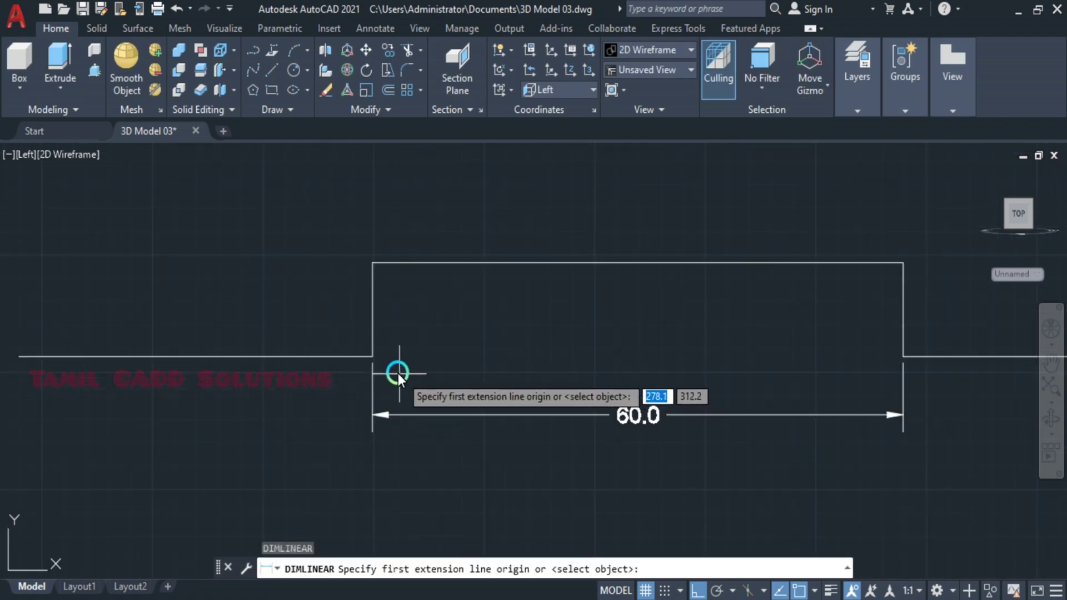
pyautogui.scroll(2, 398, 374)
pyautogui.click(356, 348)
pyautogui.click(356, 199)
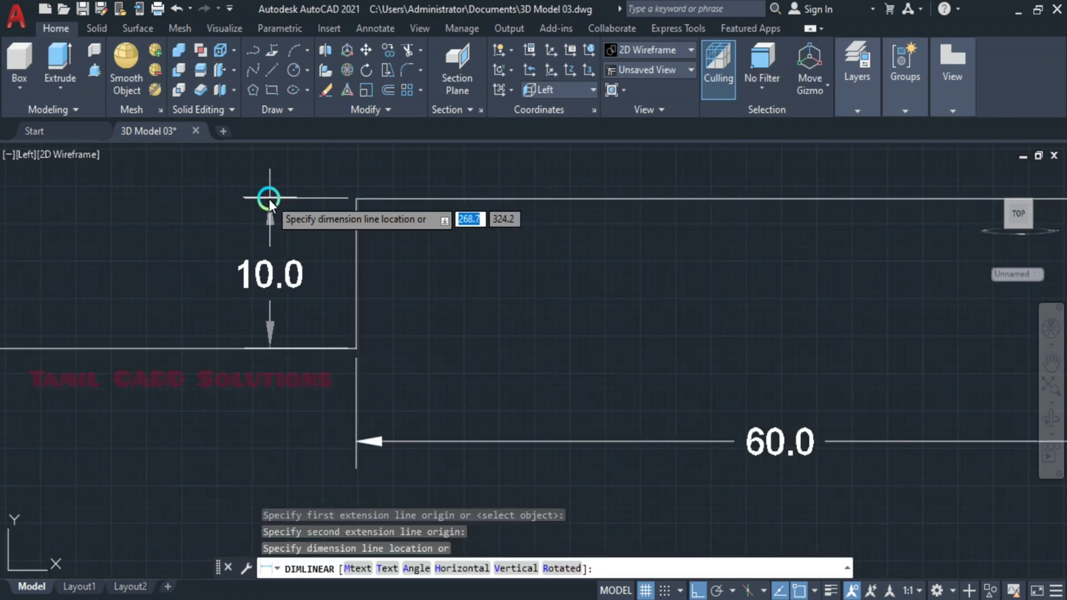
pyautogui.click(269, 199)
pyautogui.scroll(-4, 369, 332)
# Dimension the 140.0 overall base width, then bring up the reference exercise PDF
pyautogui.press('Return')
pyautogui.click(228, 338)
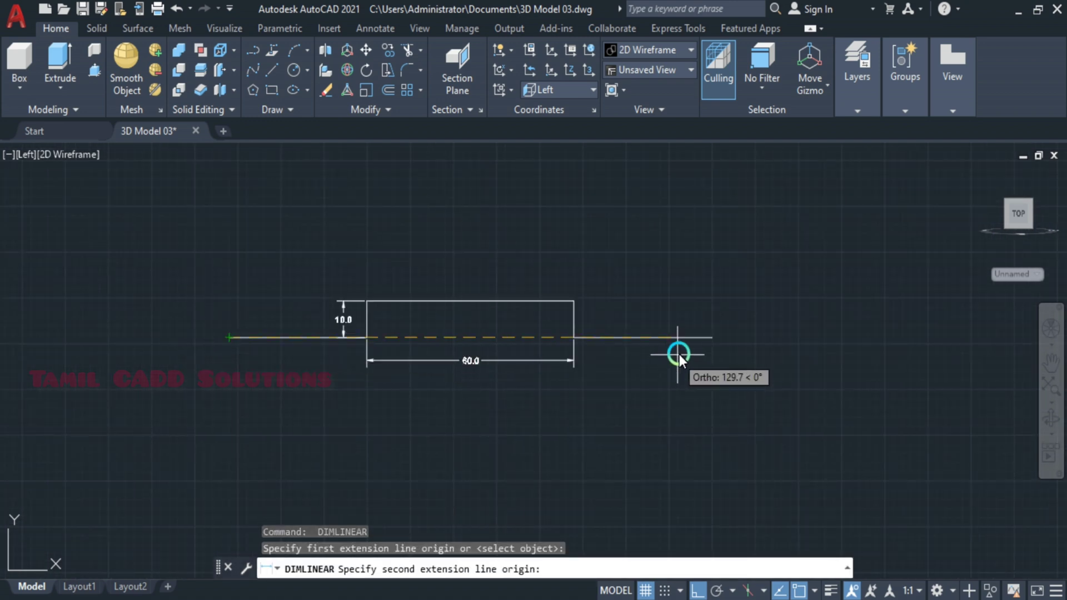
pyautogui.click(711, 337)
pyautogui.click(548, 423)
pyautogui.scroll(4, 536, 418)
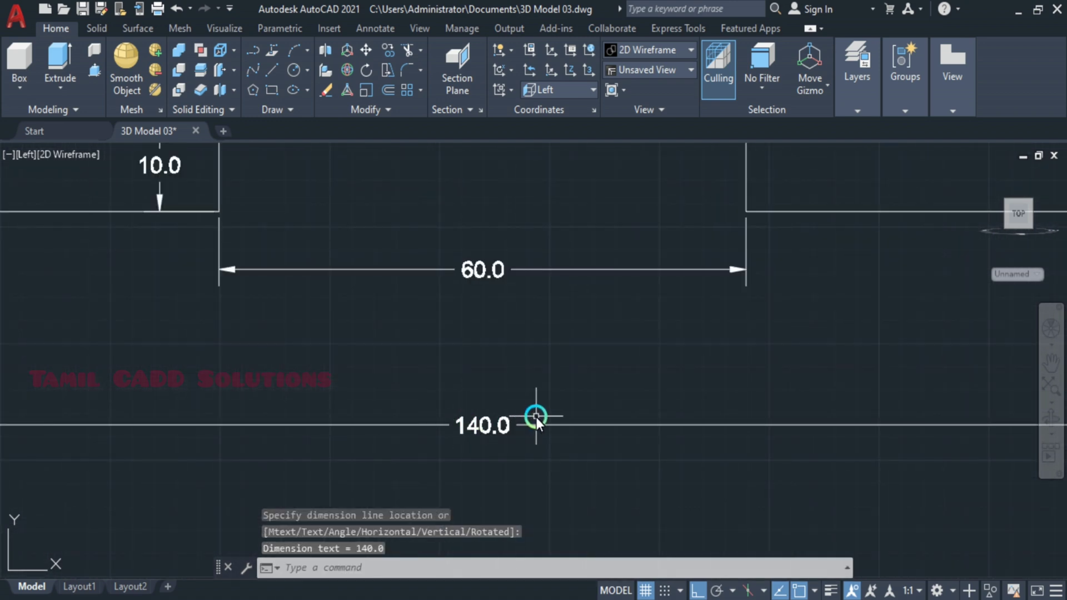
pyautogui.press('Escape')
pyautogui.scroll(-3, 536, 418)
pyautogui.scroll(1, 570, 431)
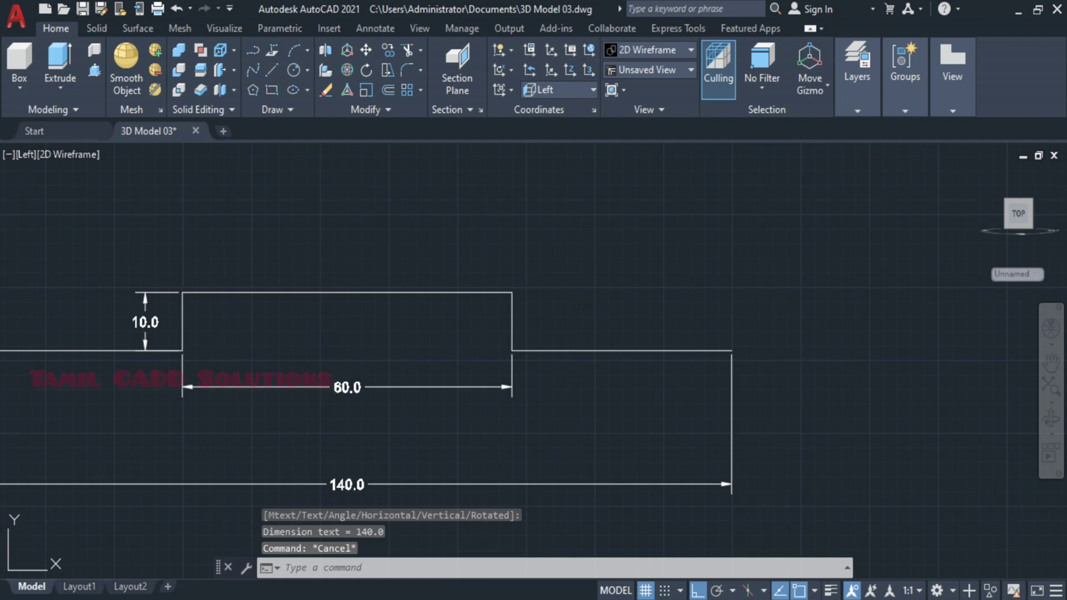
pyautogui.hotkey('alt', 'Tab')
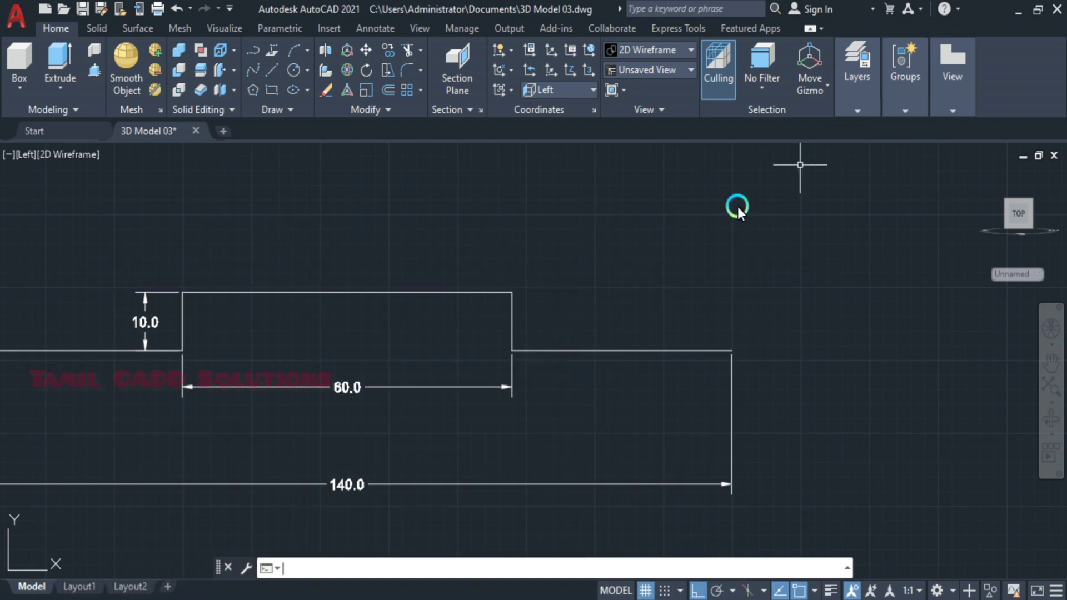
pyautogui.click(978, 11)
# From the base line's right end, draw 35 up and 20 left, checking the reference
pyautogui.scroll(-2, 774, 289)
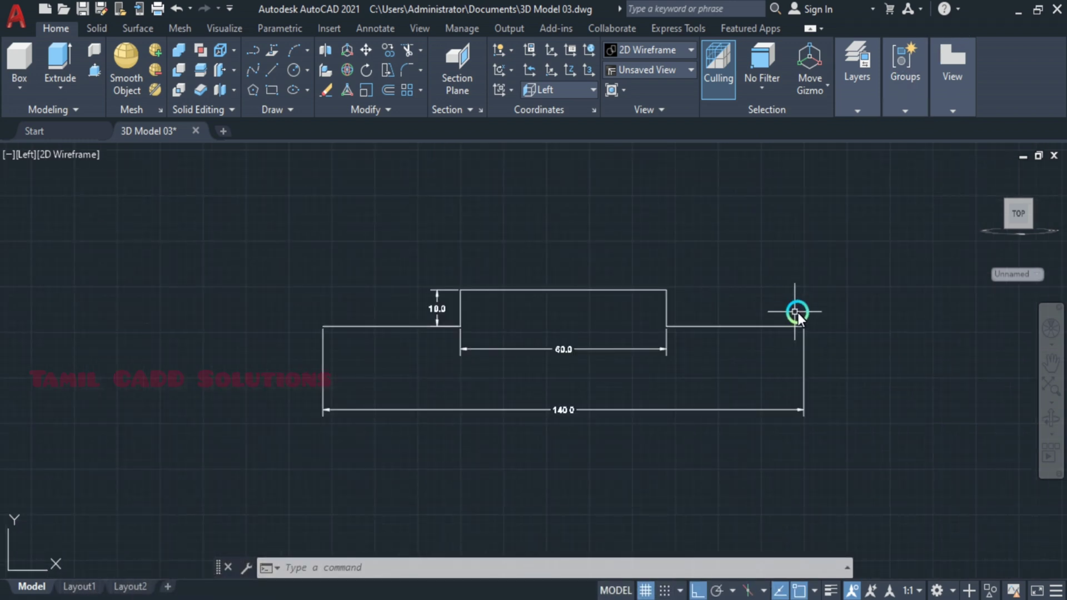
pyautogui.moveTo(798, 313); pyautogui.dragTo(720, 362, button='middle')
pyautogui.write('l')
pyautogui.press('Return')
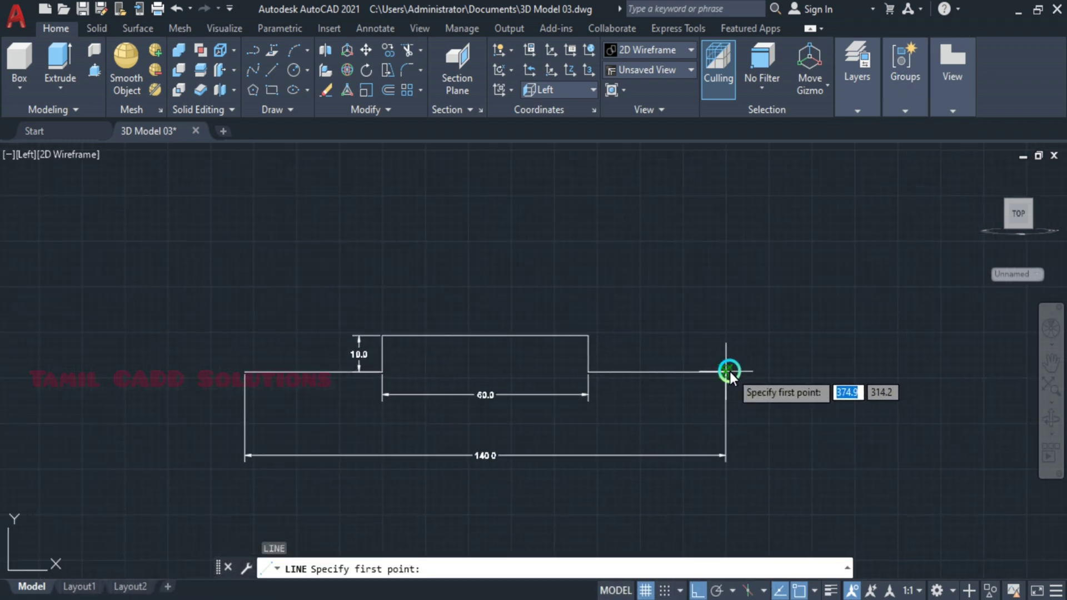
pyautogui.click(728, 373)
pyautogui.write('35')
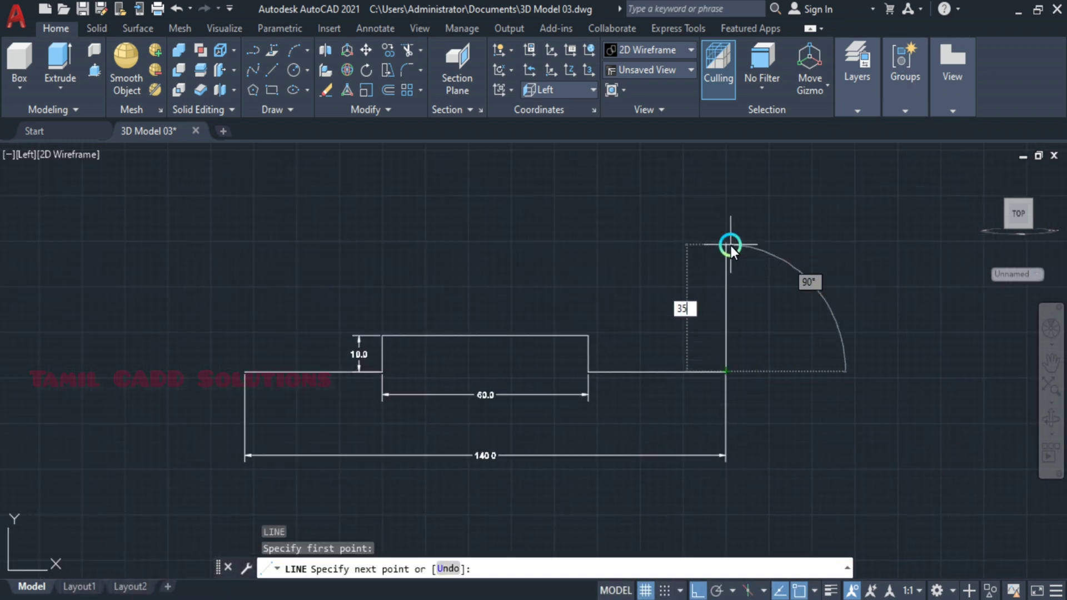
pyautogui.press('Return')
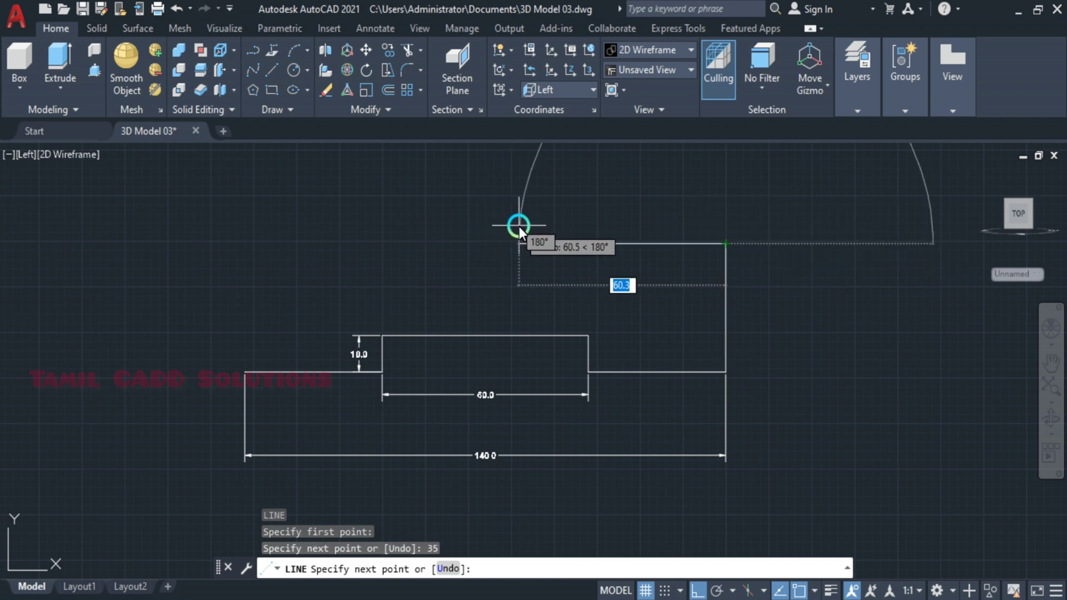
pyautogui.write('20')
pyautogui.press('Return')
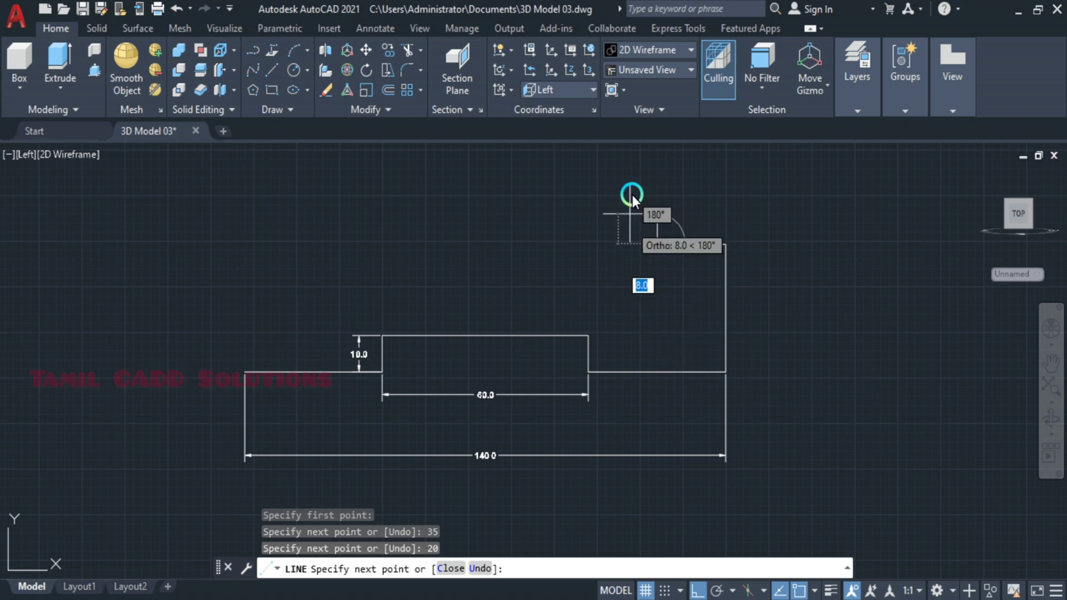
pyautogui.moveTo(655, 156); pyautogui.dragTo(650, 250, button='middle')
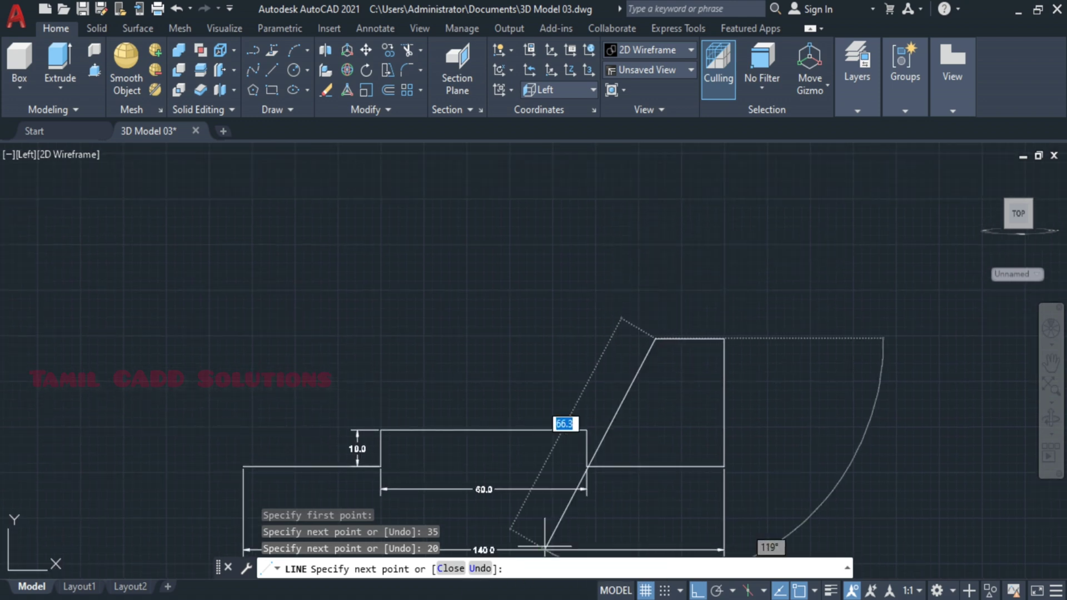
pyautogui.hotkey('alt', 'Tab')
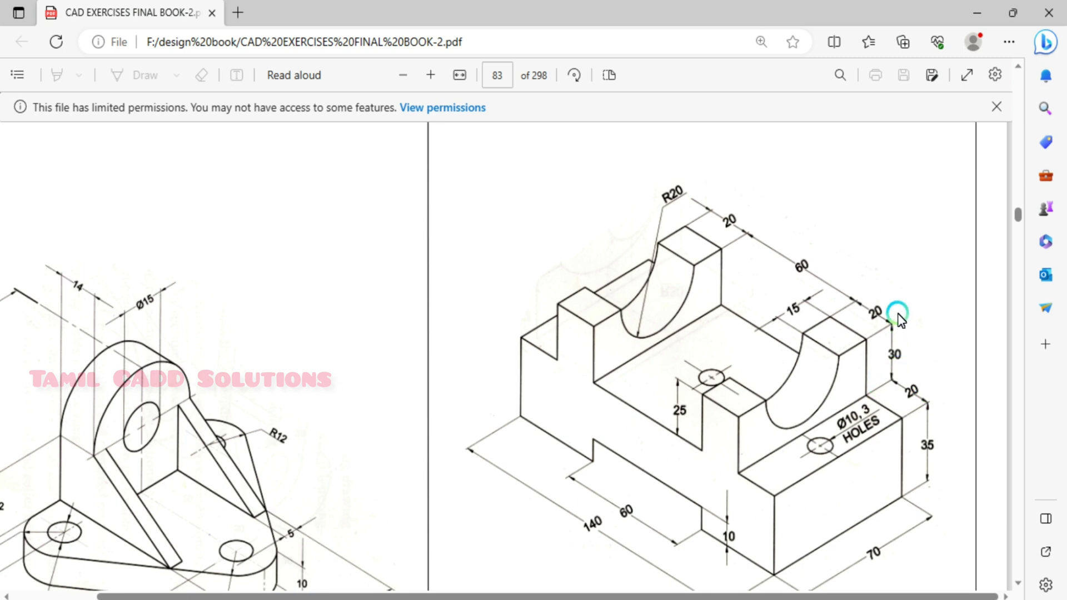
pyautogui.click(977, 12)
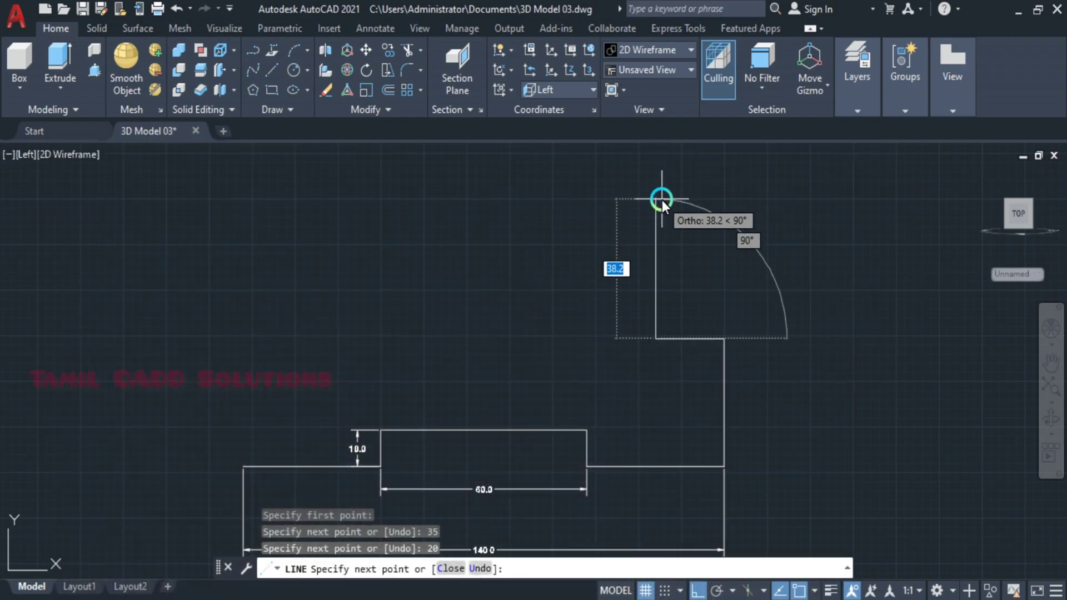
# Continue the outline 32 up, 20 left and 25 down
pyautogui.write('32')
pyautogui.press('Return')
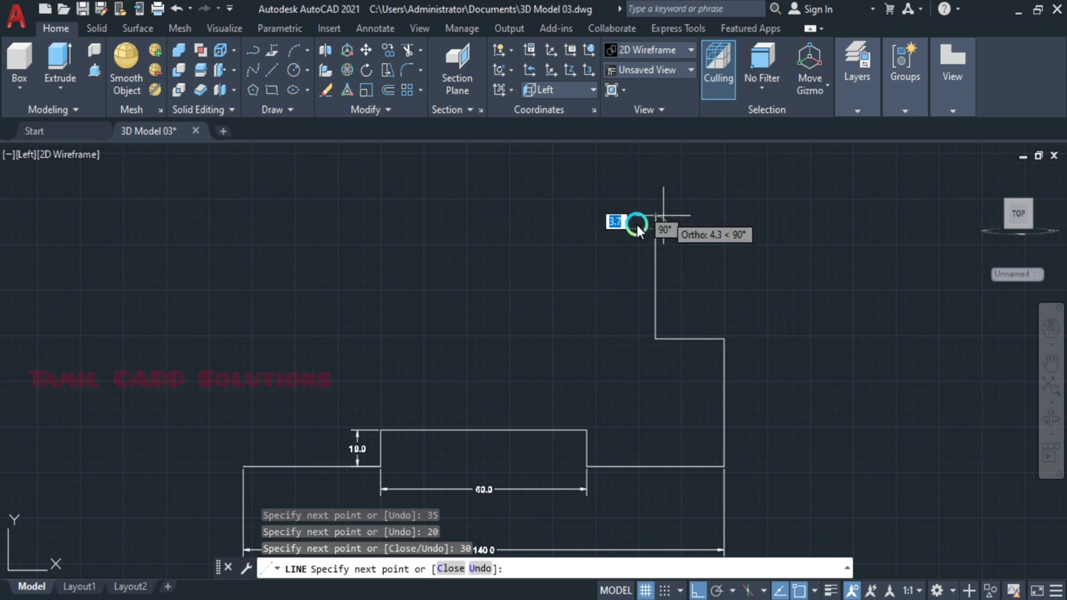
pyautogui.write('20')
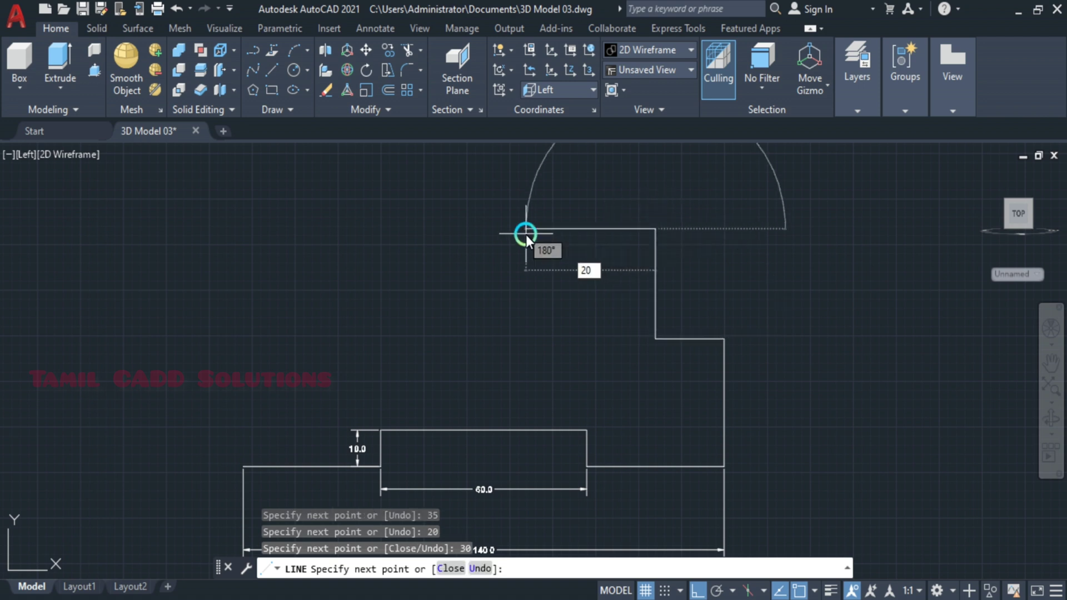
pyautogui.press('Return')
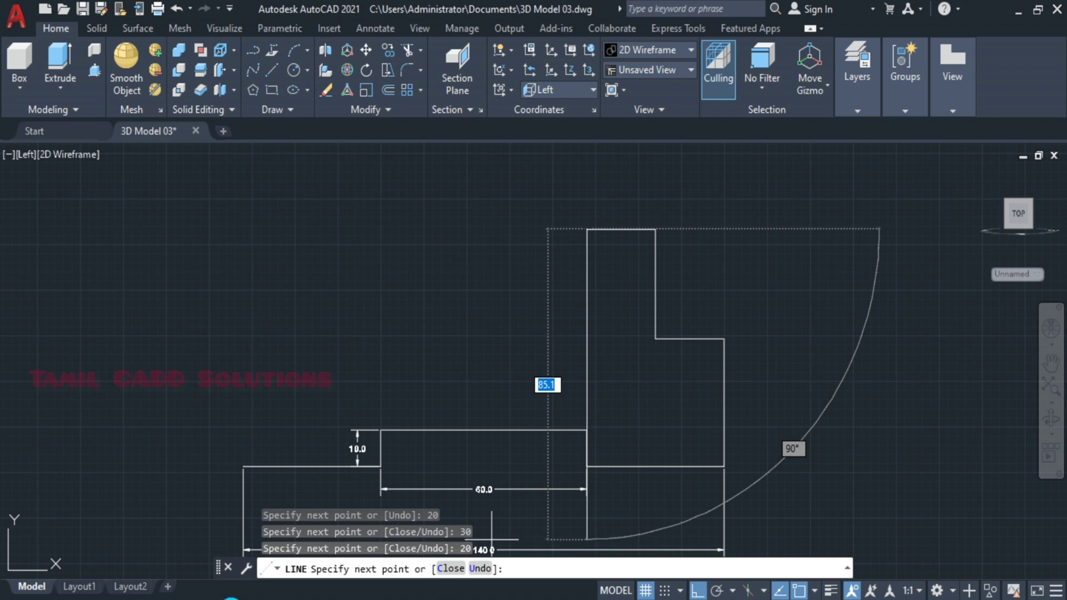
pyautogui.hotkey('alt', 'Tab')
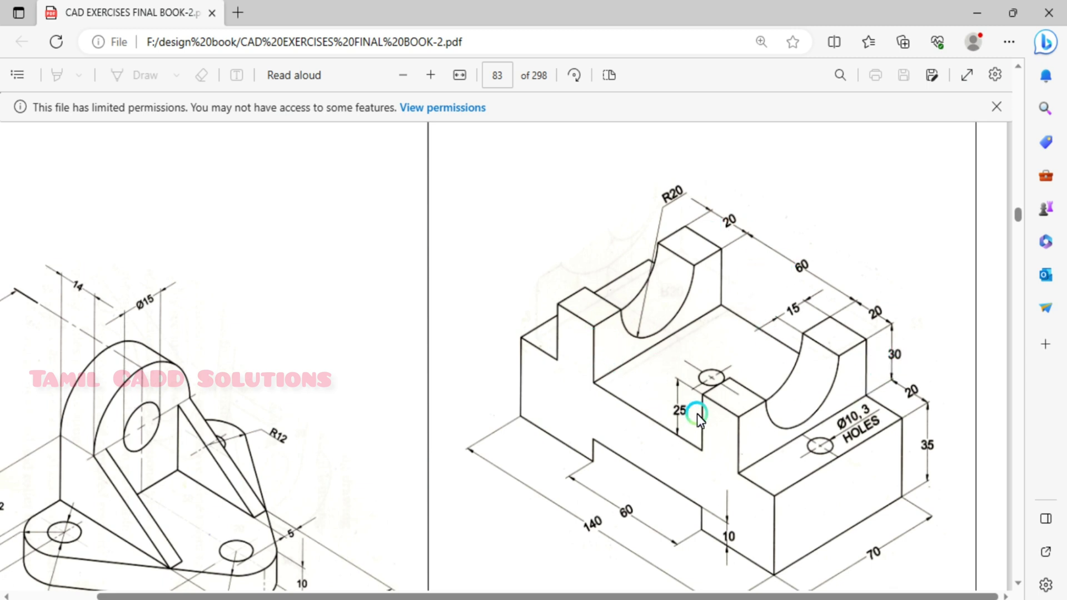
pyautogui.click(976, 11)
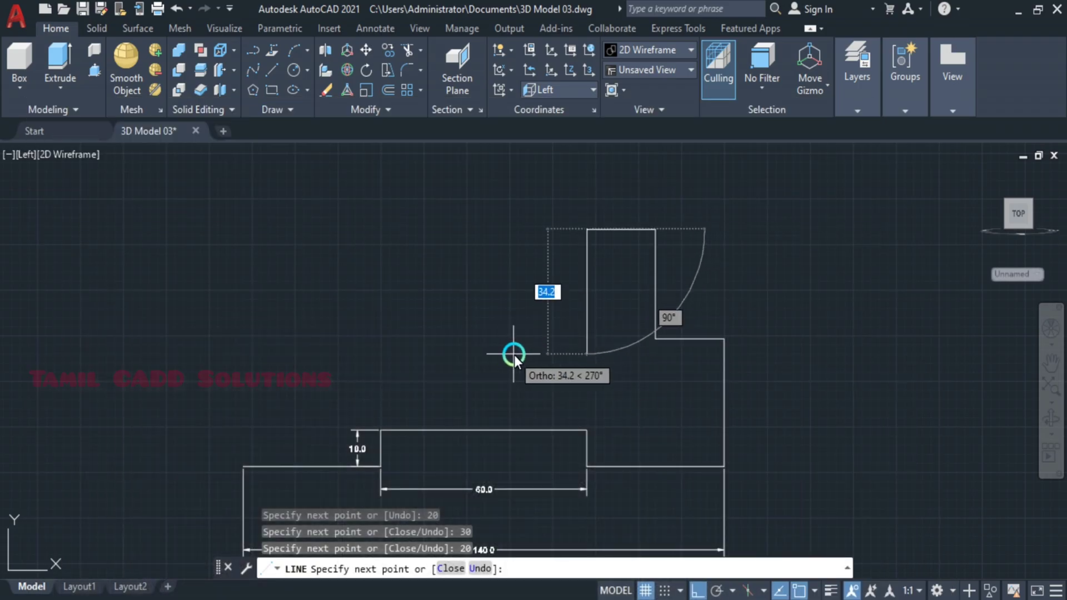
pyautogui.write('25')
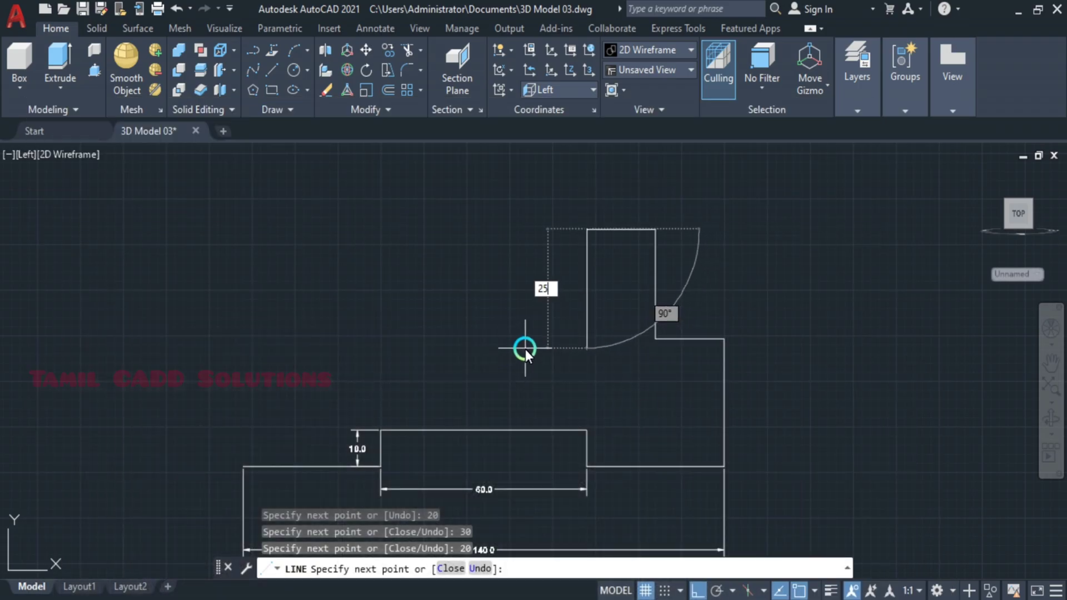
pyautogui.press('Return')
# Add segments of 60, 30, 20 and 25, fixing the last corner to finish the outline
pyautogui.write('6')
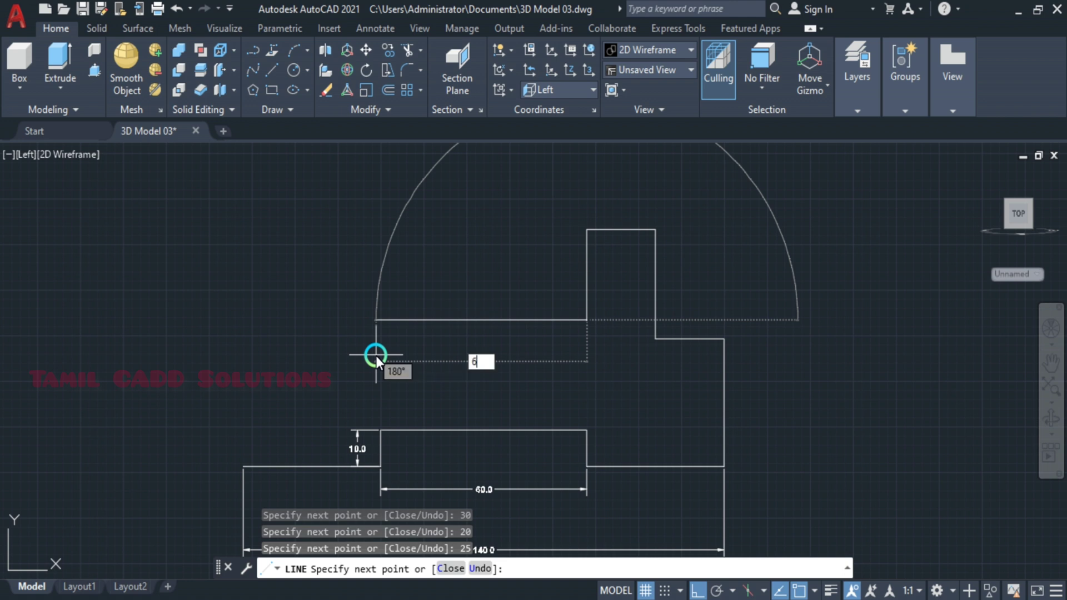
pyautogui.write('0')
pyautogui.press('Return')
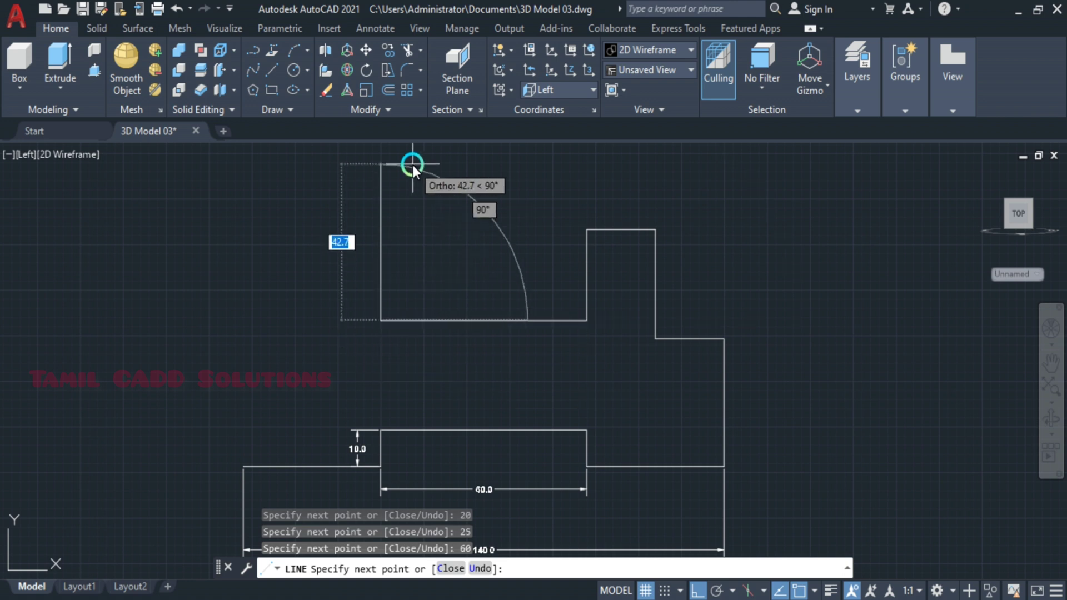
pyautogui.write('30')
pyautogui.press('Return')
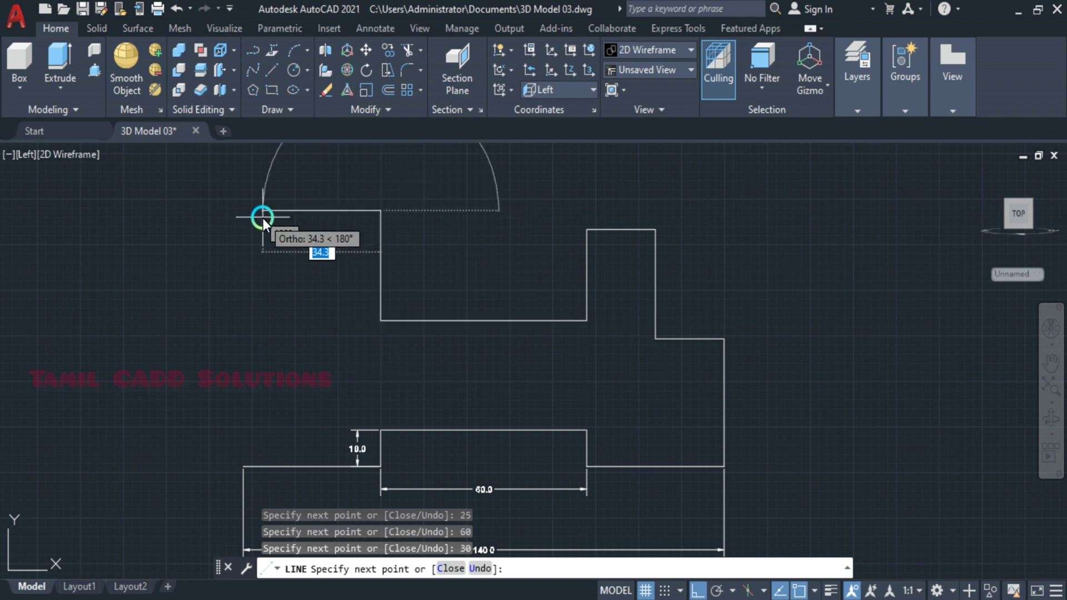
pyautogui.write('20')
pyautogui.press('Return')
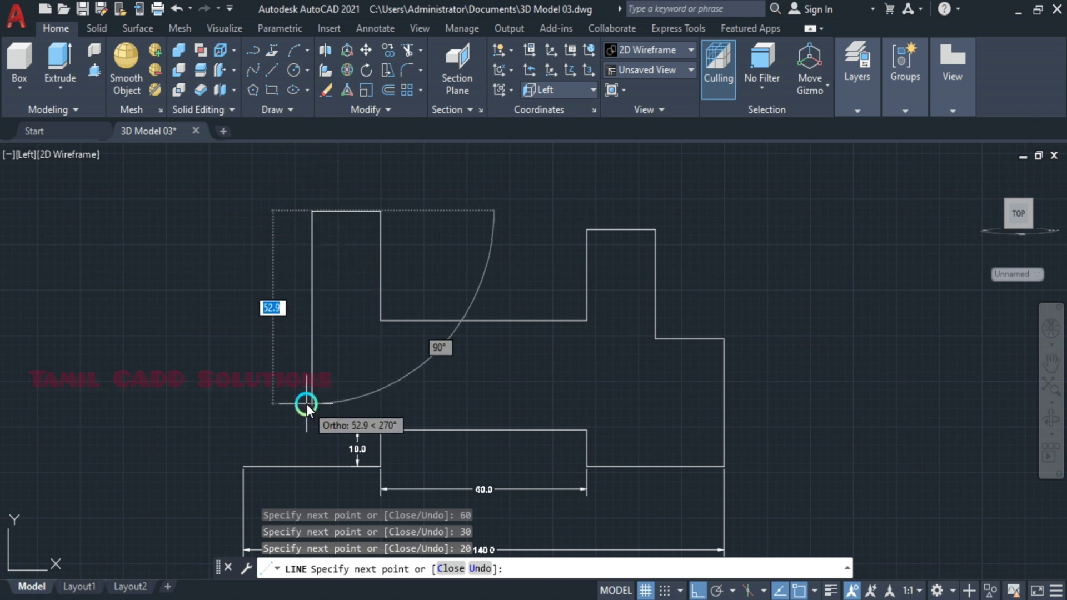
pyautogui.write('25')
pyautogui.press('Return')
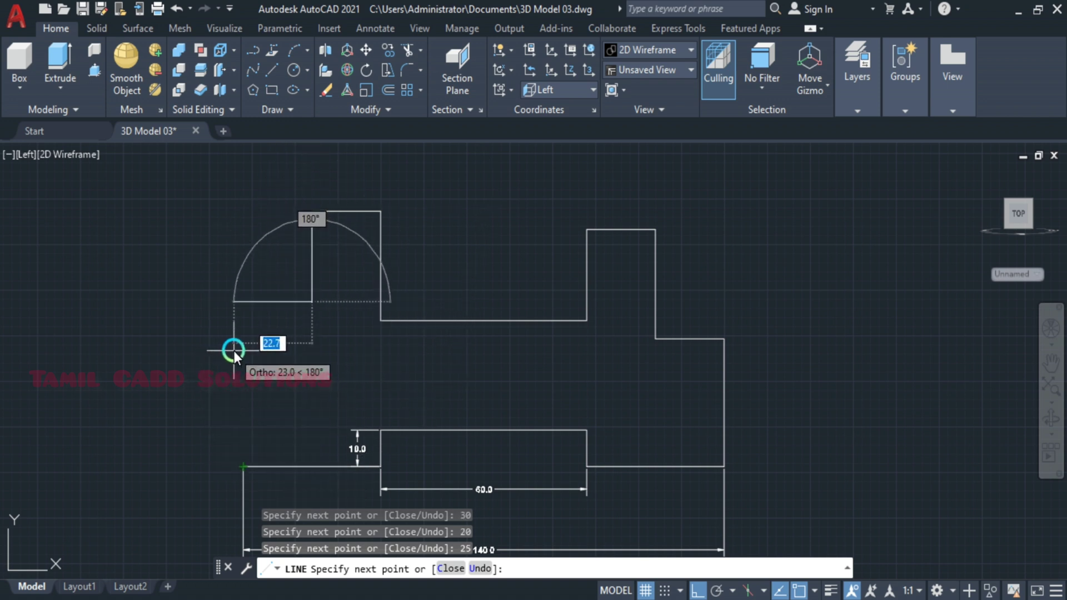
pyautogui.click(243, 467)
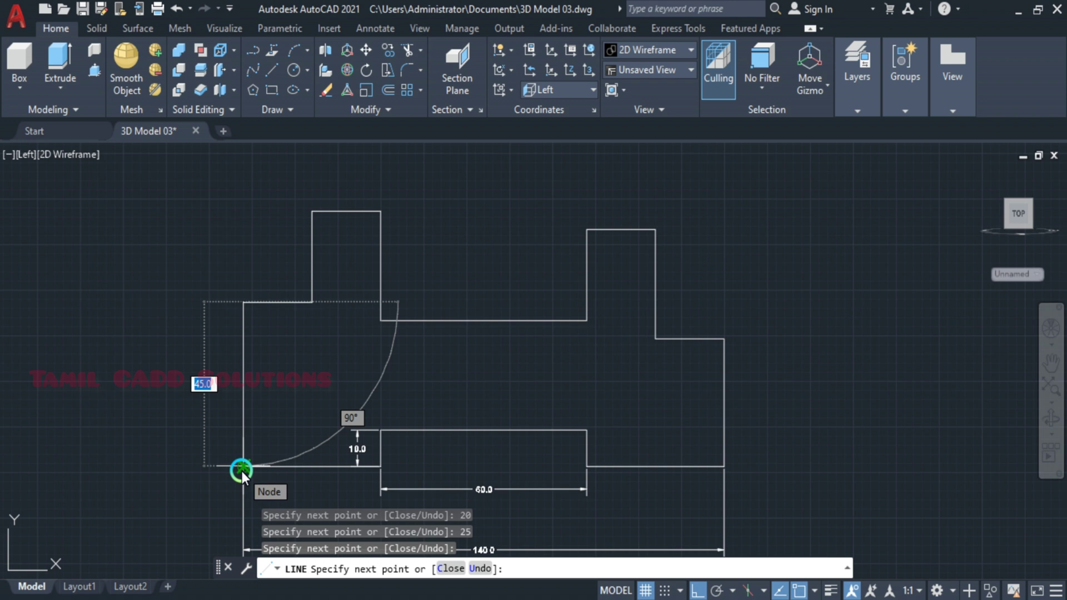
pyautogui.press('Escape')
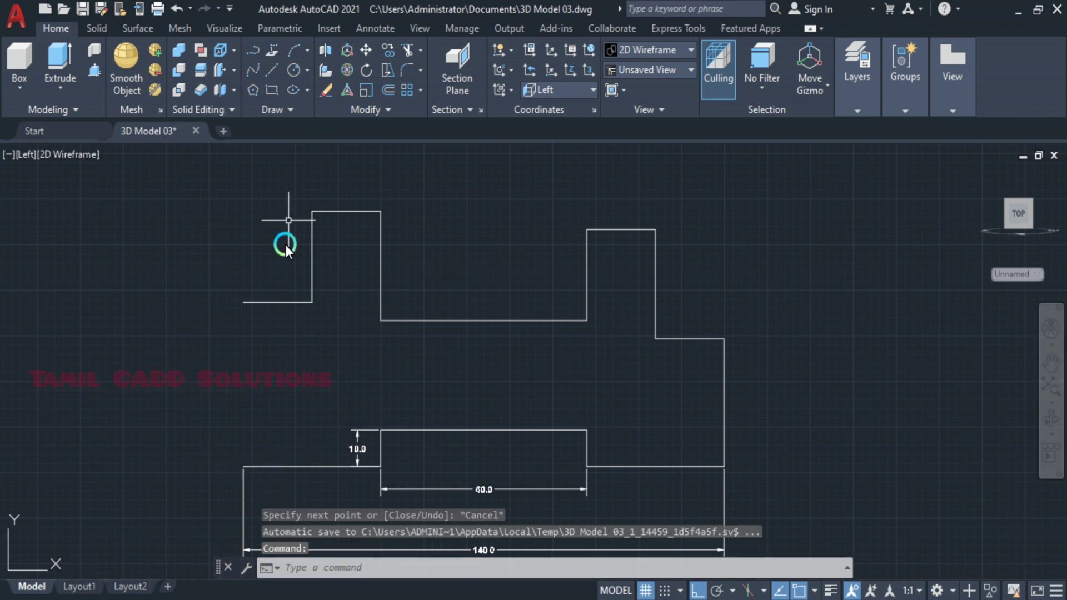
# Erase the stray left-side lines of the profile with a crossing window
pyautogui.click(315, 334)
pyautogui.click(258, 292)
pyautogui.press('Delete')
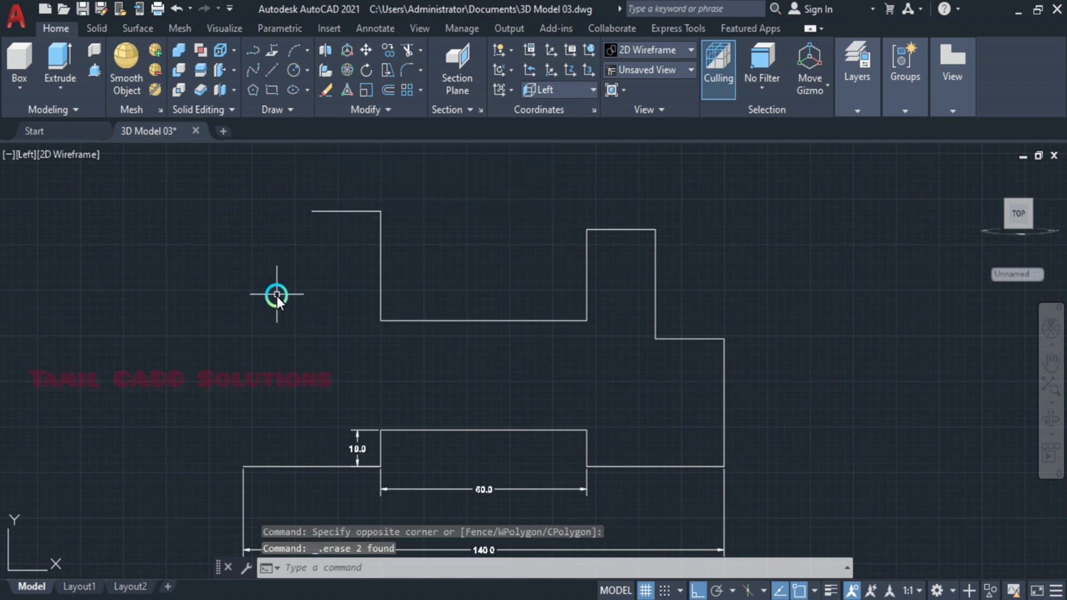
pyautogui.write('l')
pyautogui.press('Return')
pyautogui.click(315, 217)
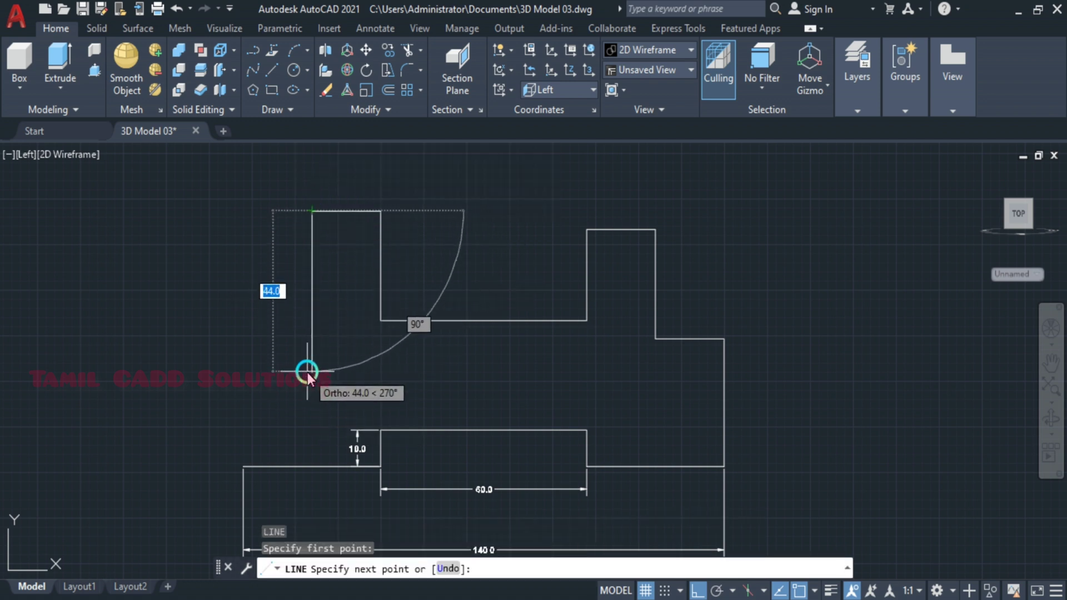
pyautogui.press('Escape')
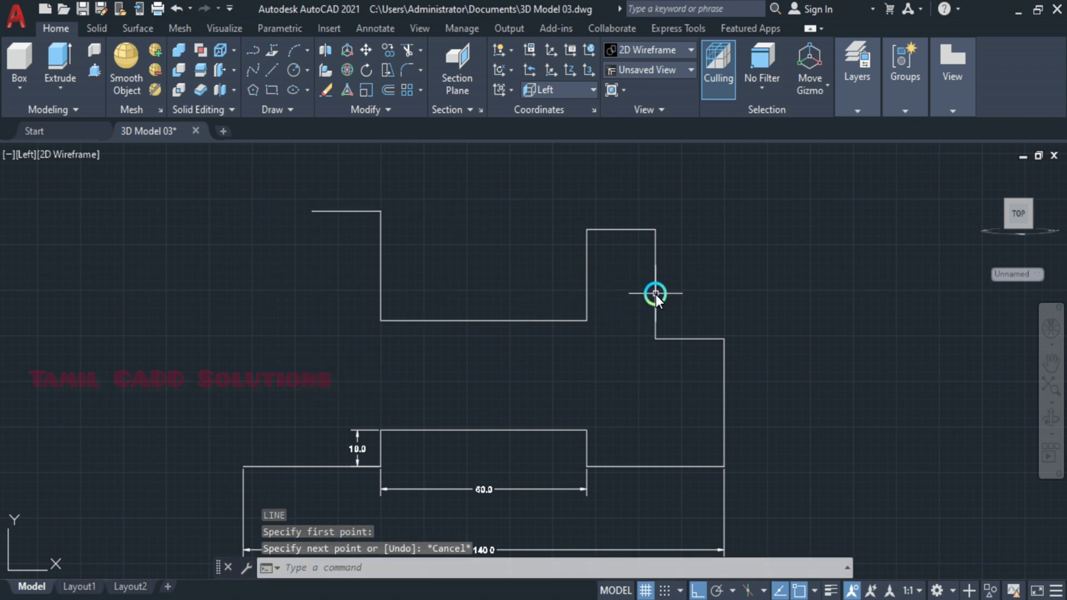
# Draw the left side from the top step corner down, left, then down to the base line
pyautogui.click(655, 294)
pyautogui.press('Escape')
pyautogui.press('Return')
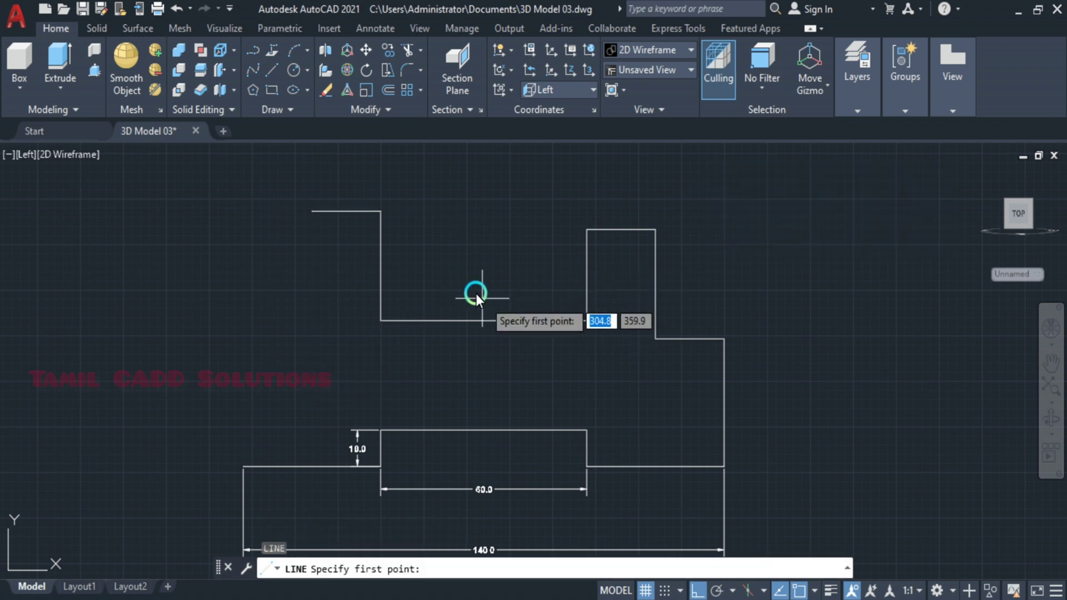
pyautogui.click(317, 214)
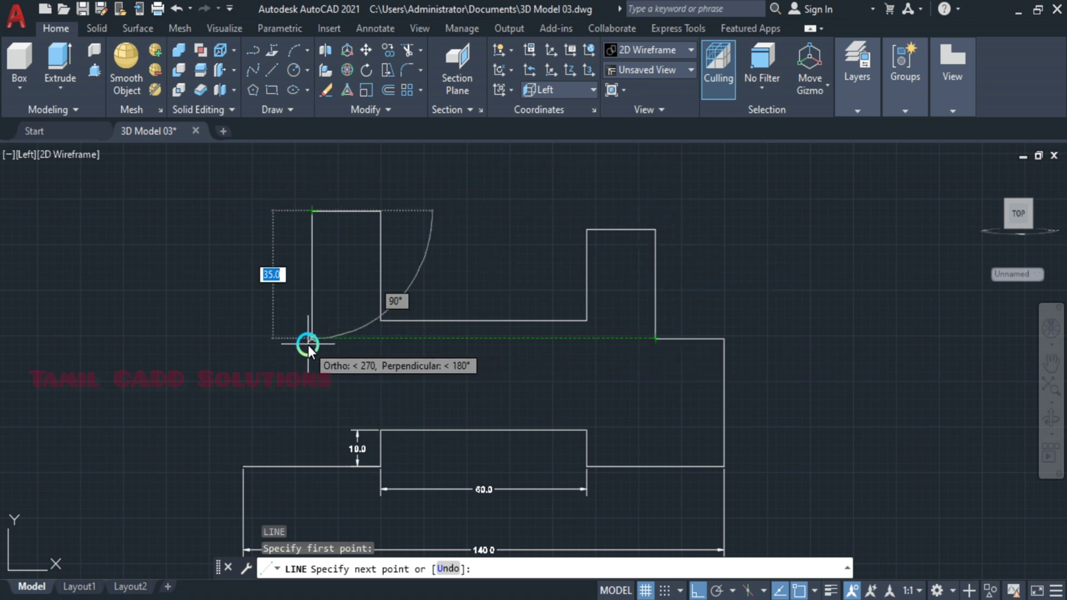
pyautogui.click(308, 345)
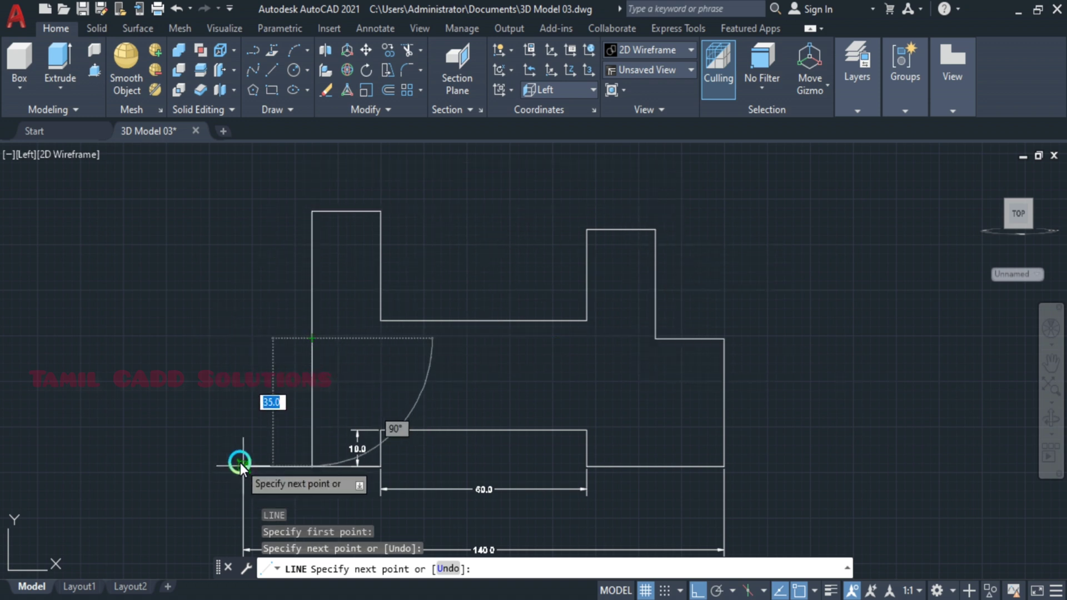
pyautogui.click(242, 384)
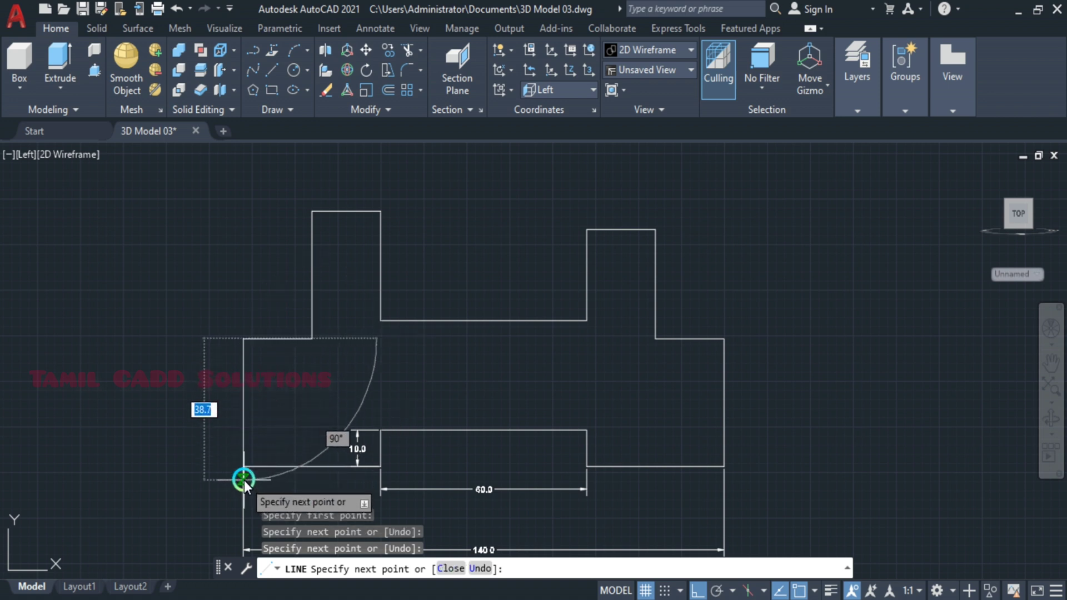
pyautogui.click(243, 465)
pyautogui.press('Escape')
pyautogui.scroll(-4, 455, 388)
pyautogui.scroll(4, 390, 361)
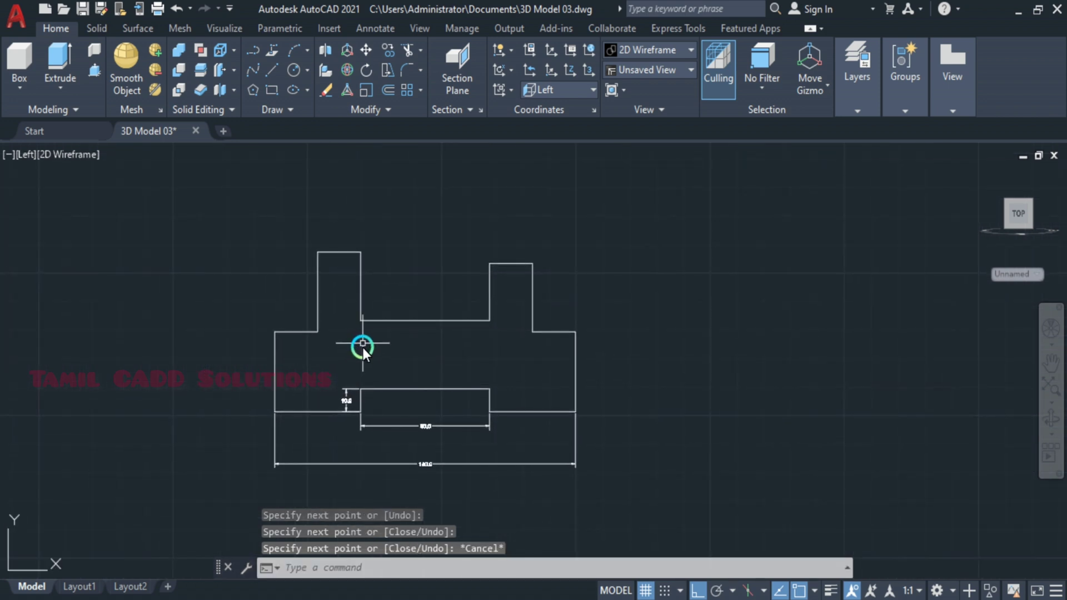
# Dimension the right side height (35) and the top step width (20)
pyautogui.press('BackSpace')
pyautogui.press('Escape')
pyautogui.write('d')
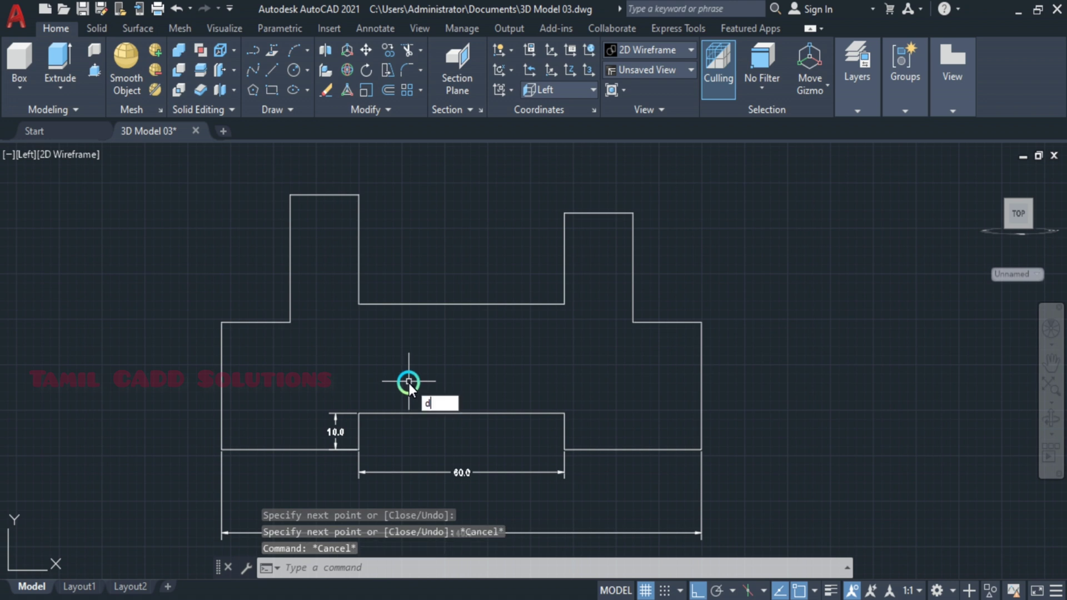
pyautogui.write('li')
pyautogui.press('Return')
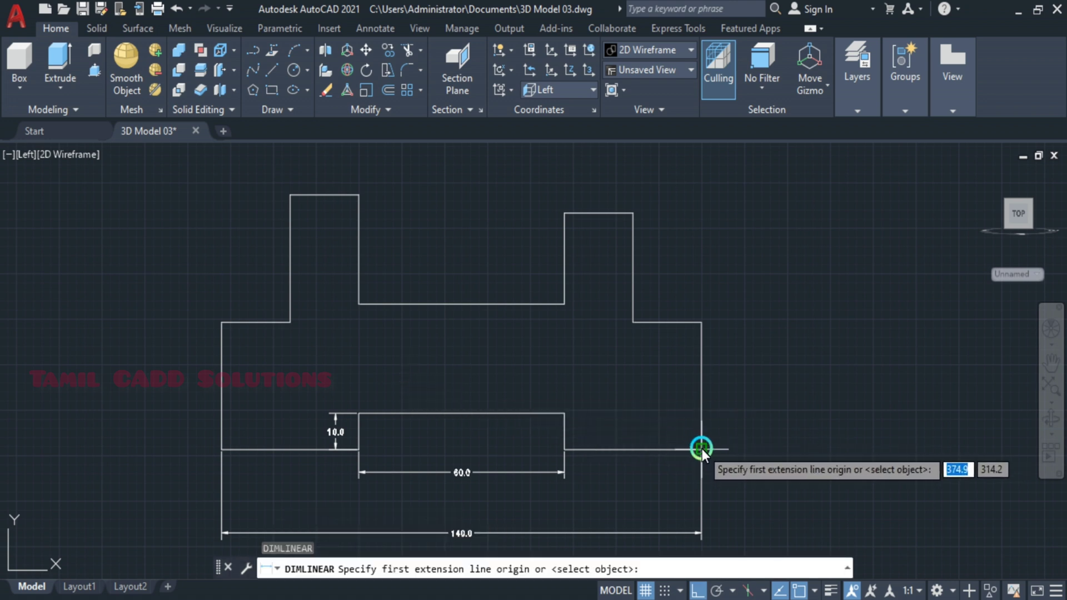
pyautogui.click(702, 450)
pyautogui.click(702, 322)
pyautogui.press('Return')
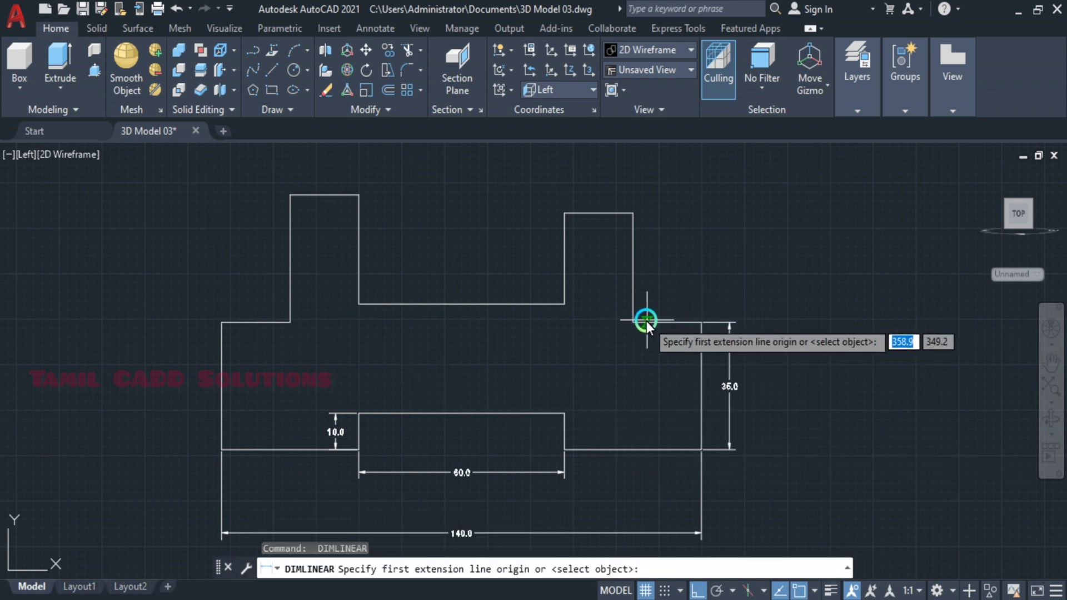
pyautogui.click(633, 321)
pyautogui.click(703, 321)
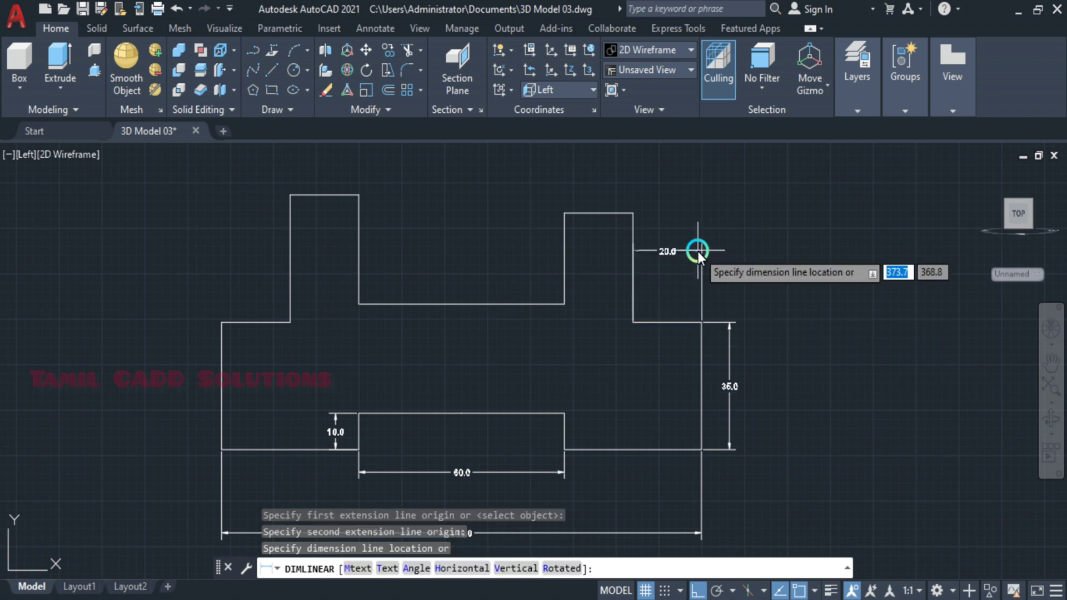
pyautogui.click(691, 186)
pyautogui.press('Return')
# Add the second 20 step width and the 30 step height dimensions
pyautogui.click(564, 212)
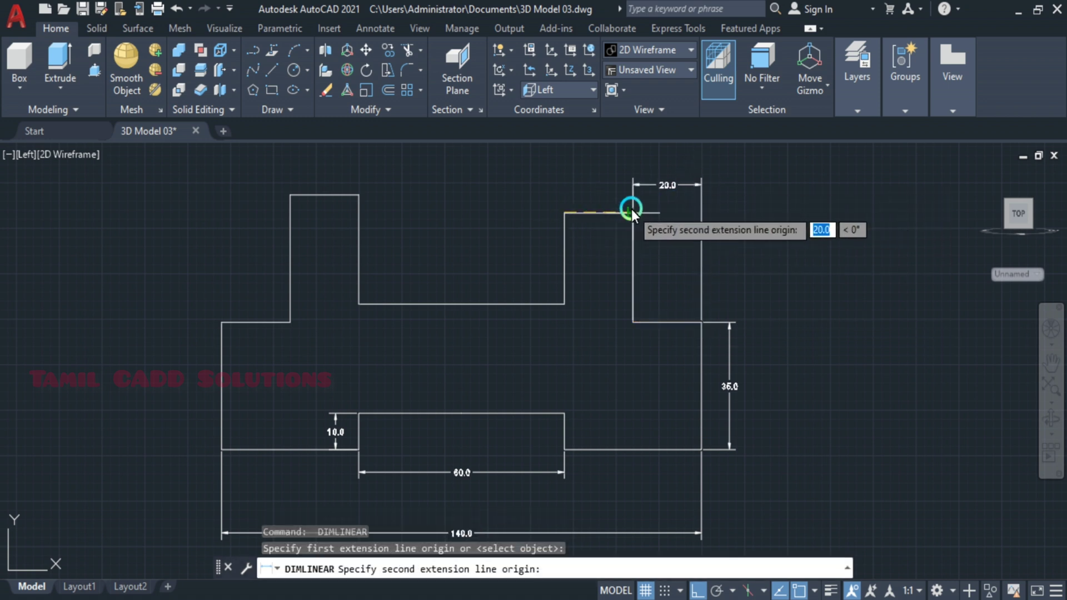
pyautogui.click(632, 212)
pyautogui.scroll(5, 635, 201)
pyautogui.scroll(-2, 587, 299)
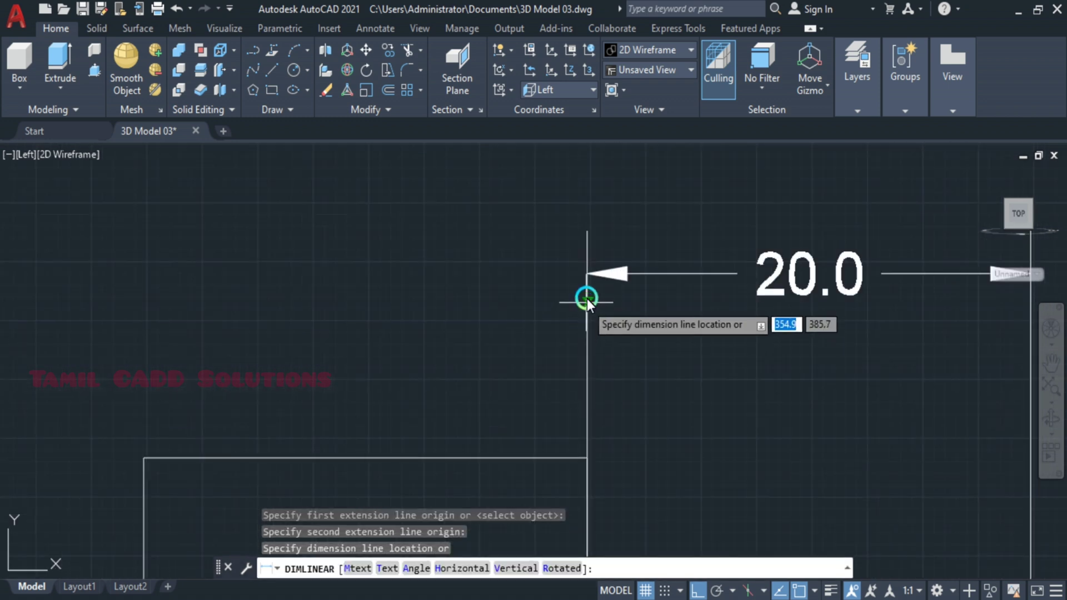
pyautogui.click(589, 269)
pyautogui.scroll(-4, 593, 343)
pyautogui.press('Return')
pyautogui.scroll(2, 590, 348)
pyautogui.scroll(3, 589, 333)
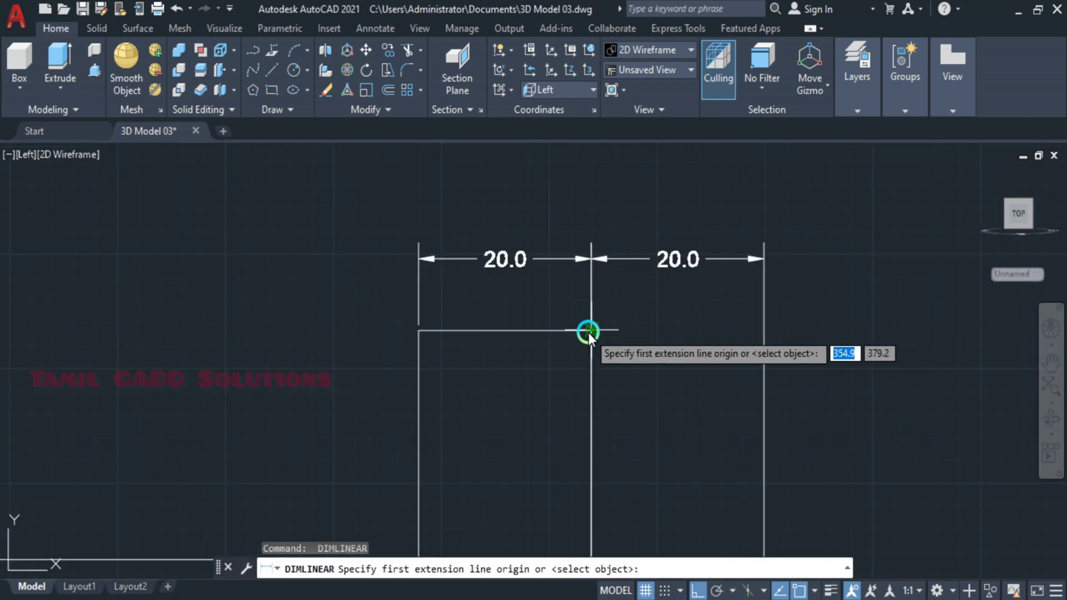
pyautogui.click(589, 332)
pyautogui.moveTo(589, 333); pyautogui.dragTo(556, 210, button='middle')
pyautogui.click(550, 352)
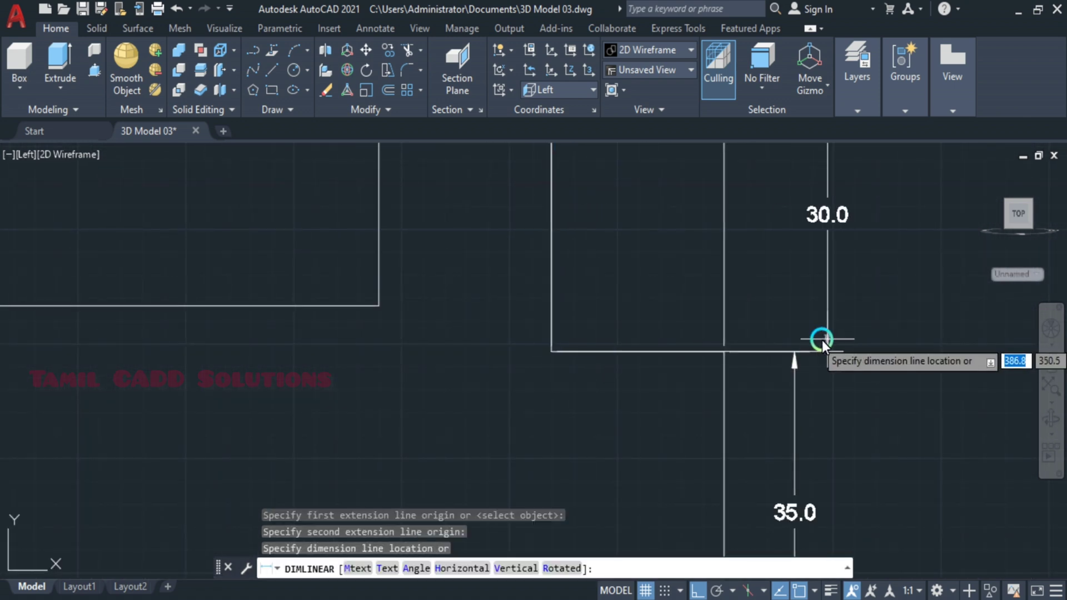
pyautogui.scroll(4, 791, 357)
pyautogui.scroll(2, 791, 356)
pyautogui.click(804, 342)
pyautogui.scroll(-3, 753, 355)
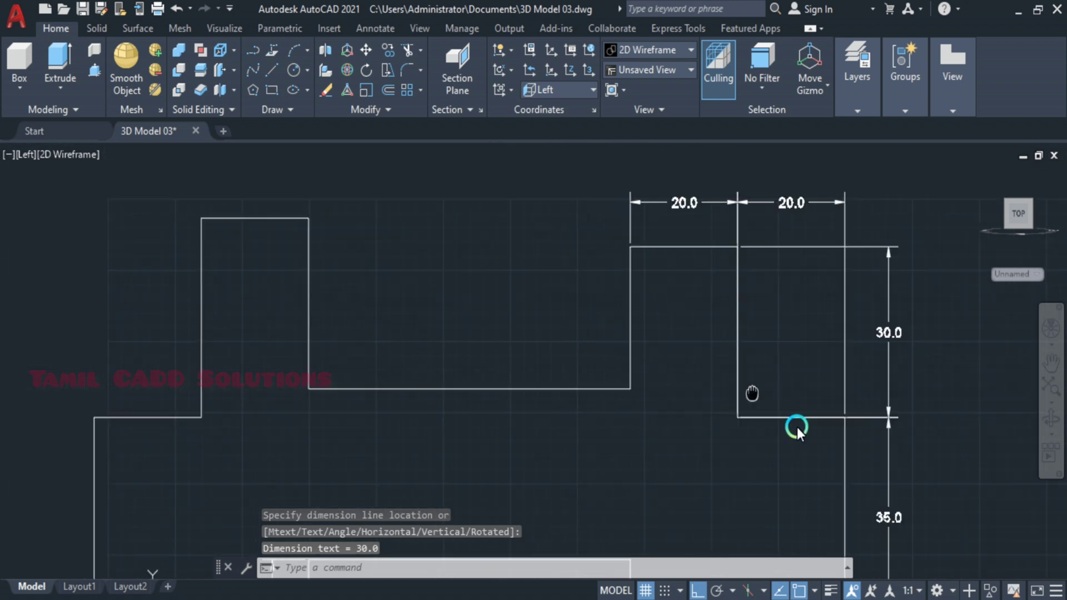
# Dimension the 25 recess depth and 60 recess width, then pan to show all dimensions
pyautogui.press('Return')
pyautogui.click(718, 319)
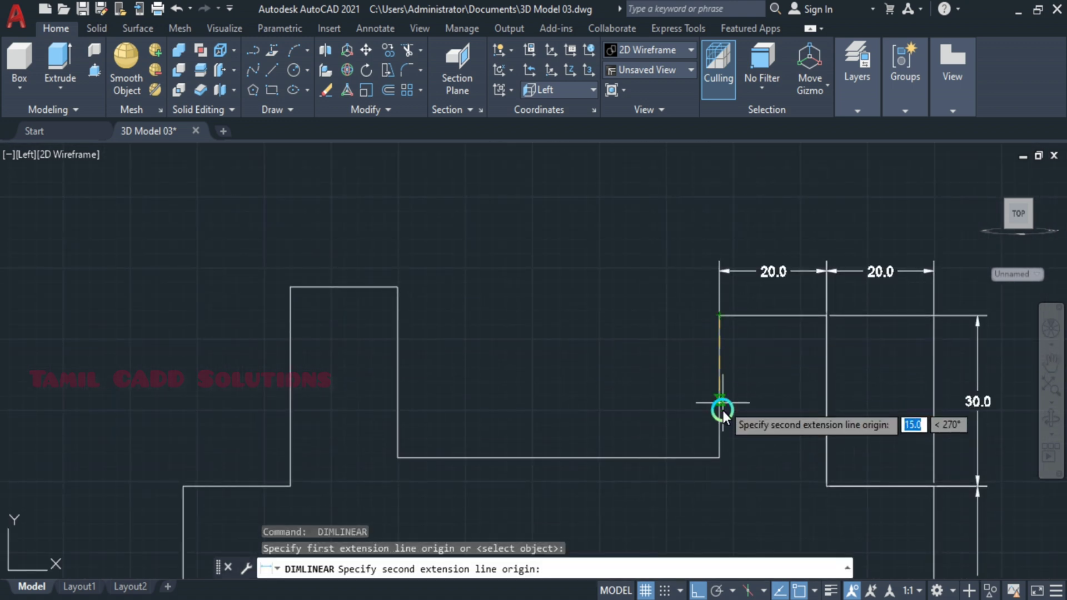
pyautogui.click(720, 459)
pyautogui.click(684, 429)
pyautogui.press('Return')
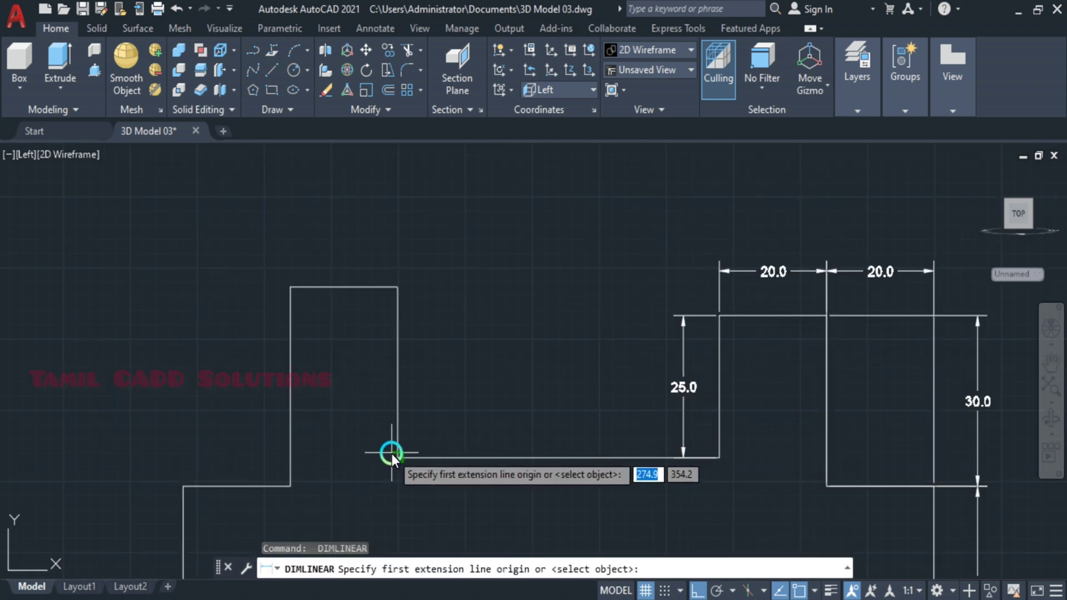
pyautogui.click(397, 457)
pyautogui.click(722, 460)
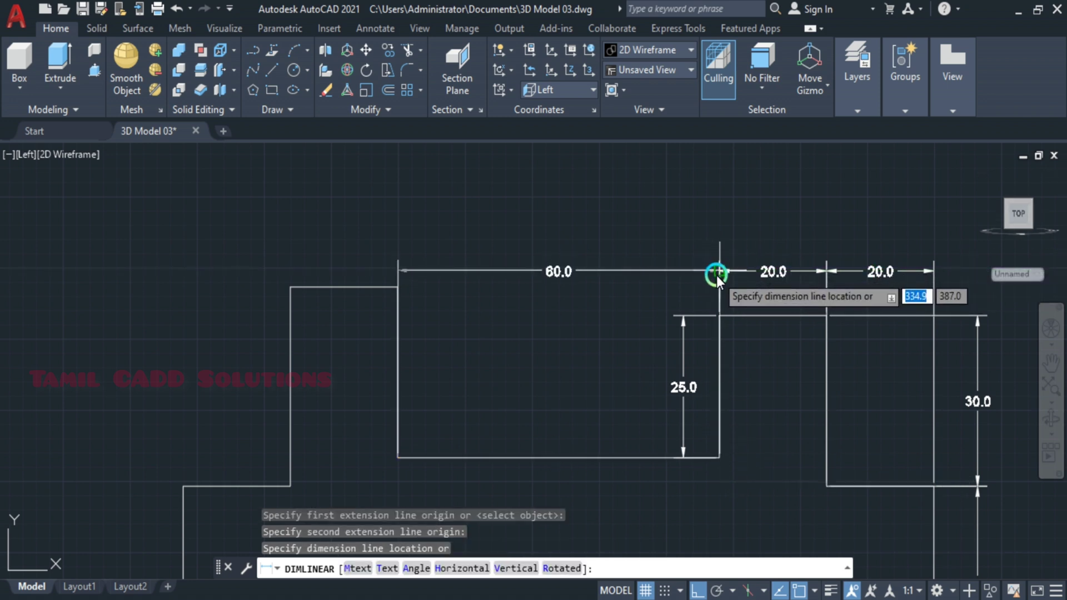
pyautogui.click(717, 273)
pyautogui.hotkey('ctrl', 'z')
pyautogui.hotkey('ctrl', 'y')
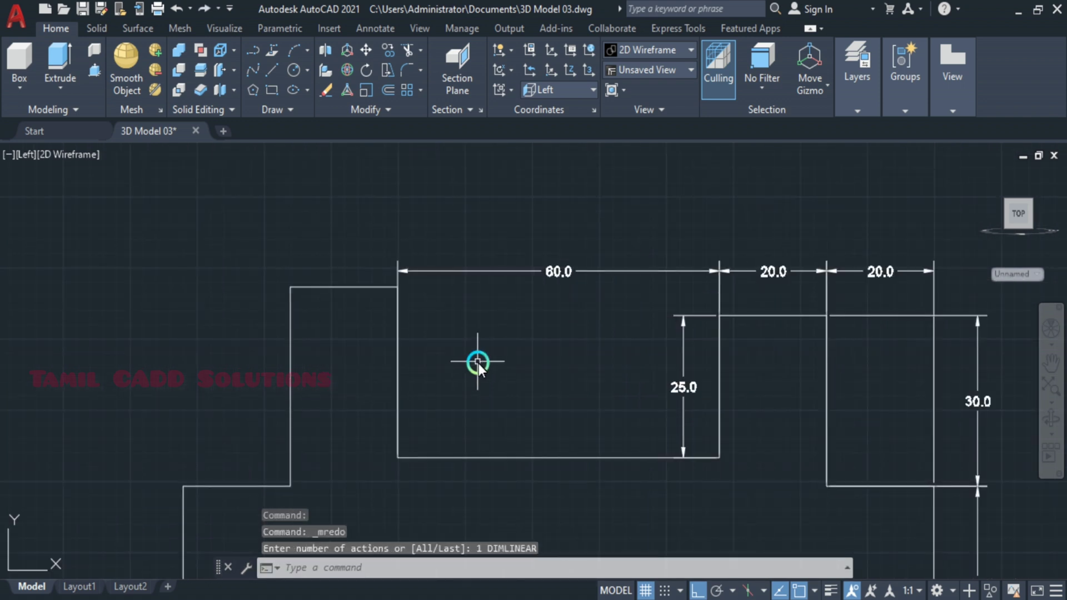
pyautogui.moveTo(476, 363); pyautogui.dragTo(594, 364, button='middle')
pyautogui.moveTo(825, 363); pyautogui.dragTo(741, 357, button='middle')
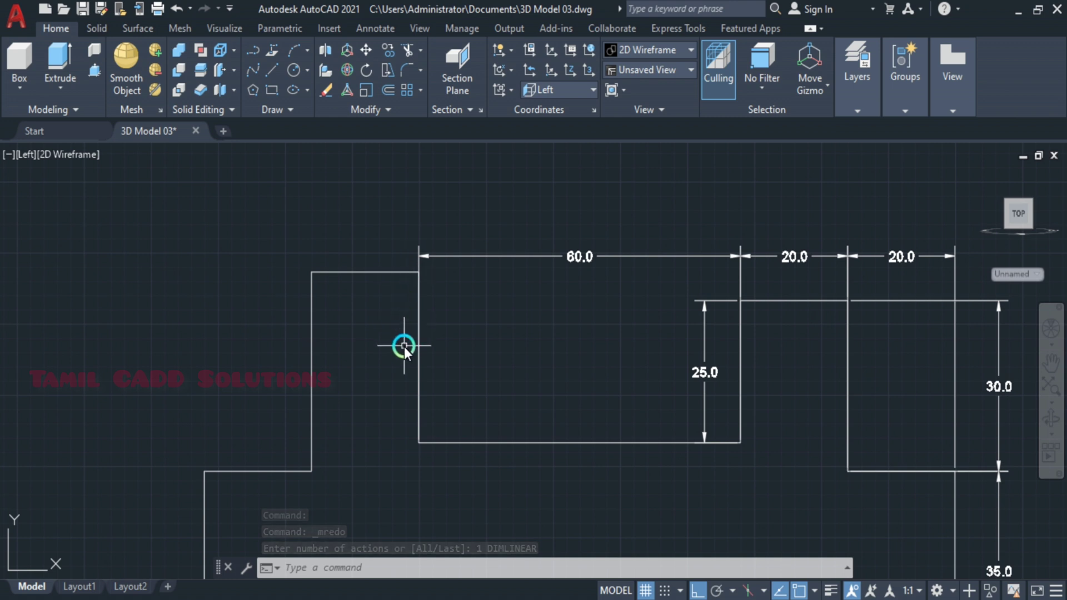
# Delete the misplaced 60.0 dimension from the profile
pyautogui.doubleClick(419, 427)
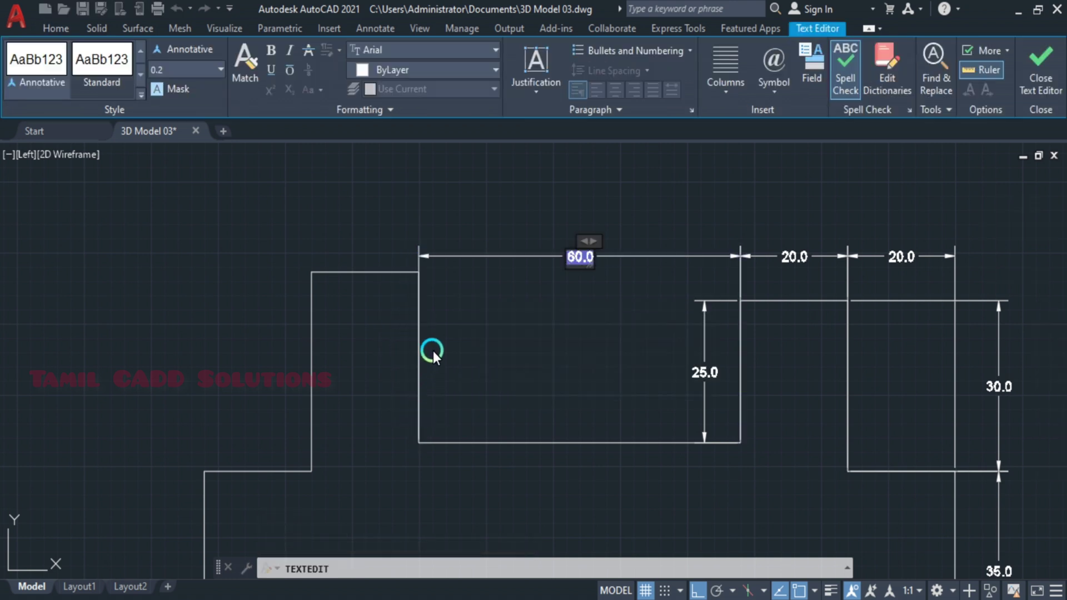
pyautogui.press('Escape')
pyautogui.press('Escape')
pyautogui.click(496, 291)
pyautogui.click(478, 236)
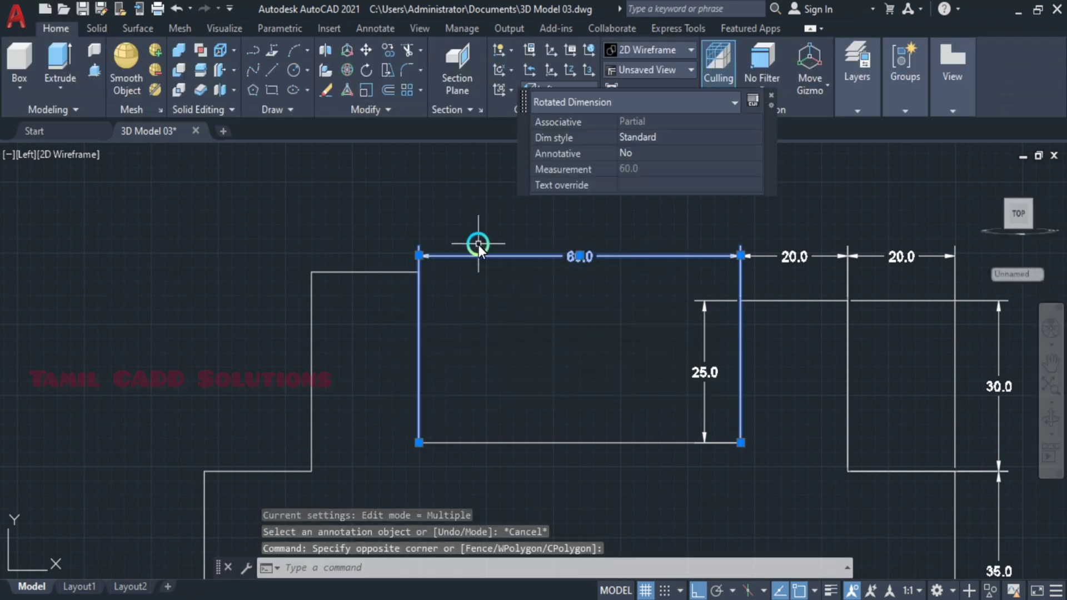
pyautogui.press('Delete')
pyautogui.click(417, 353)
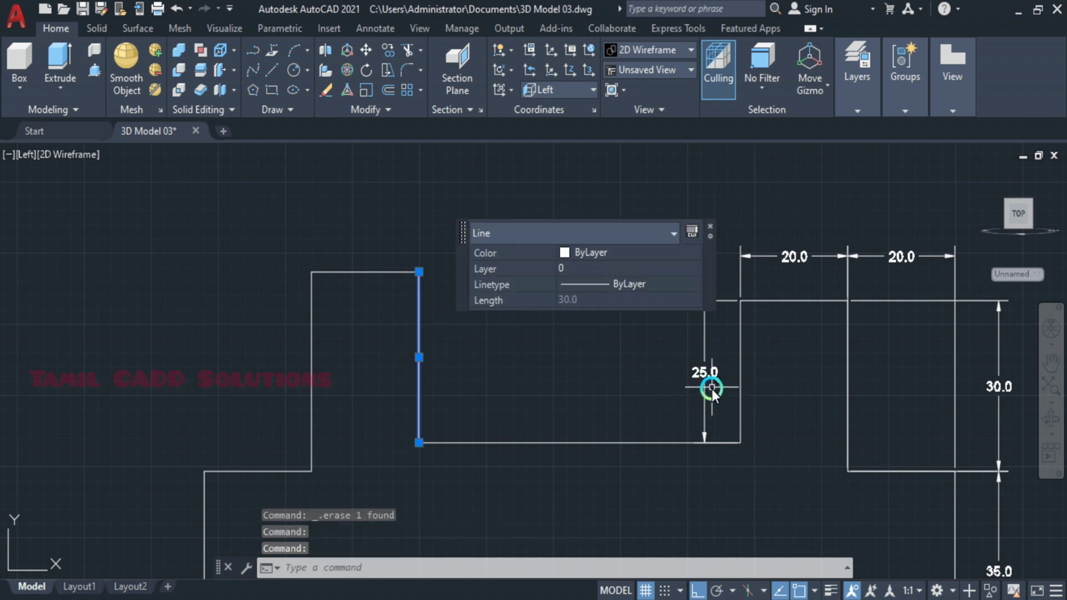
pyautogui.press('Escape')
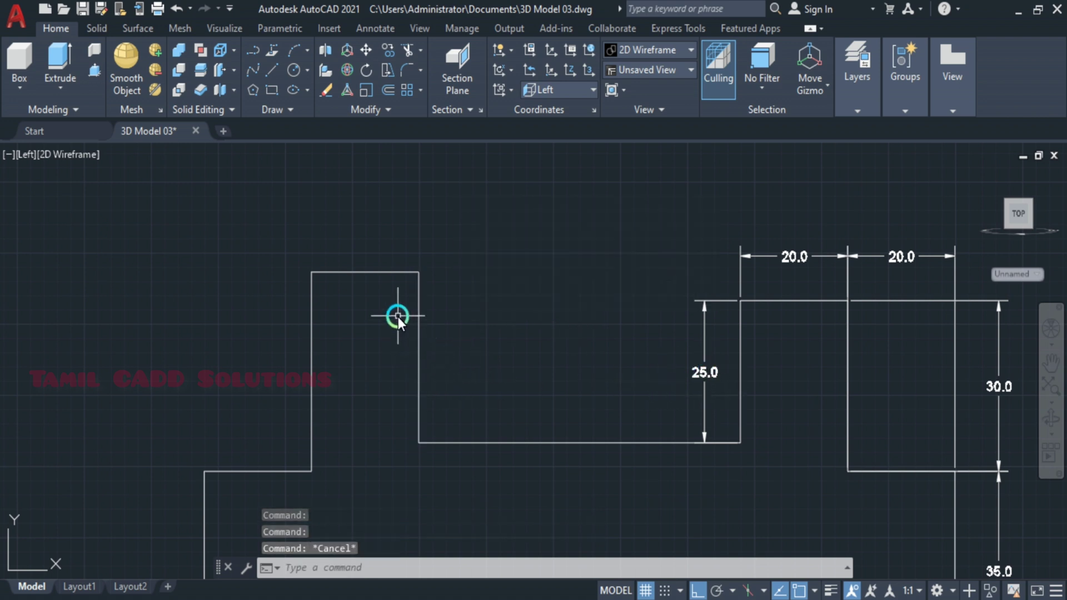
# Move the left upright's top edge down 5 units
pyautogui.click(399, 300)
pyautogui.click(394, 255)
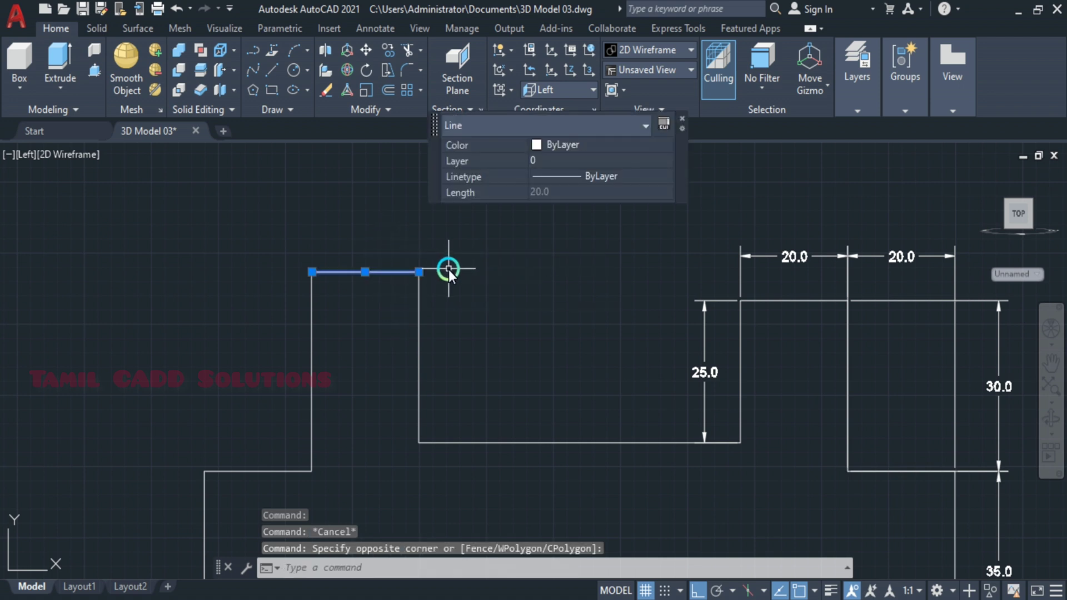
pyautogui.write('m')
pyautogui.press('Return')
pyautogui.click(455, 253)
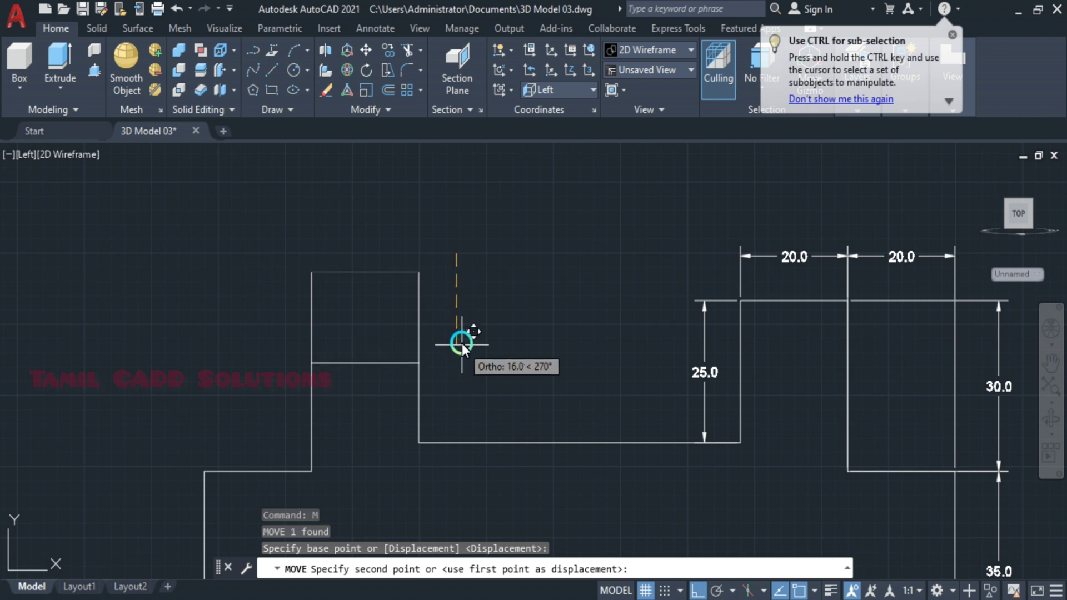
pyautogui.write('5')
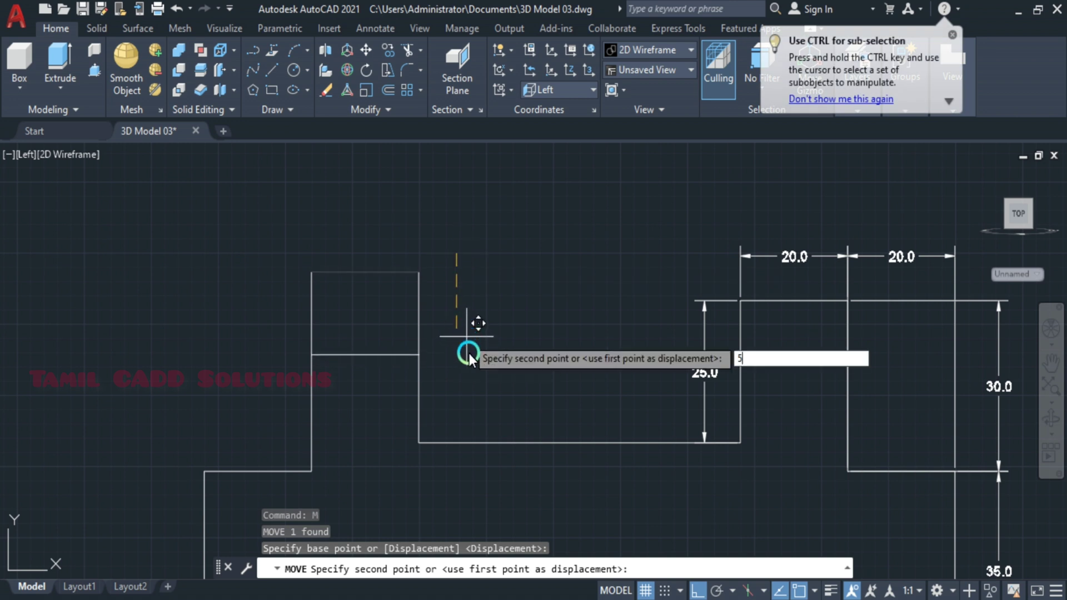
pyautogui.press('Return')
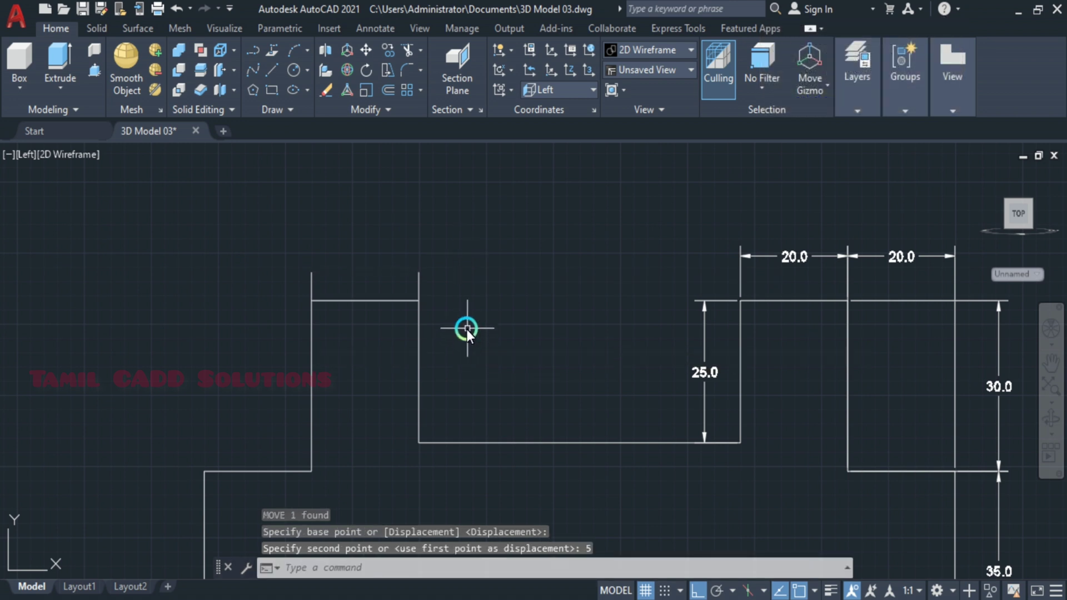
# Trim the leftover vertical stubs above the lowered edge with a fence
pyautogui.write('tr')
pyautogui.press('Return')
pyautogui.moveTo(444, 284); pyautogui.dragTo(291, 279)
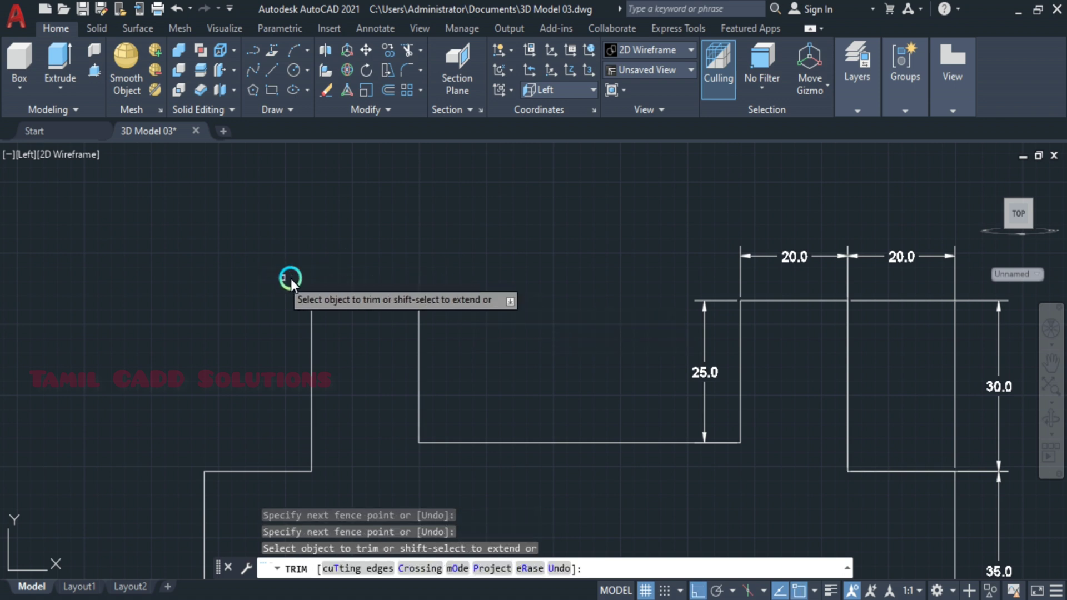
pyautogui.press('Escape')
# Dimension the 60.0 slot width above the profile
pyautogui.write('dli')
pyautogui.press('Return')
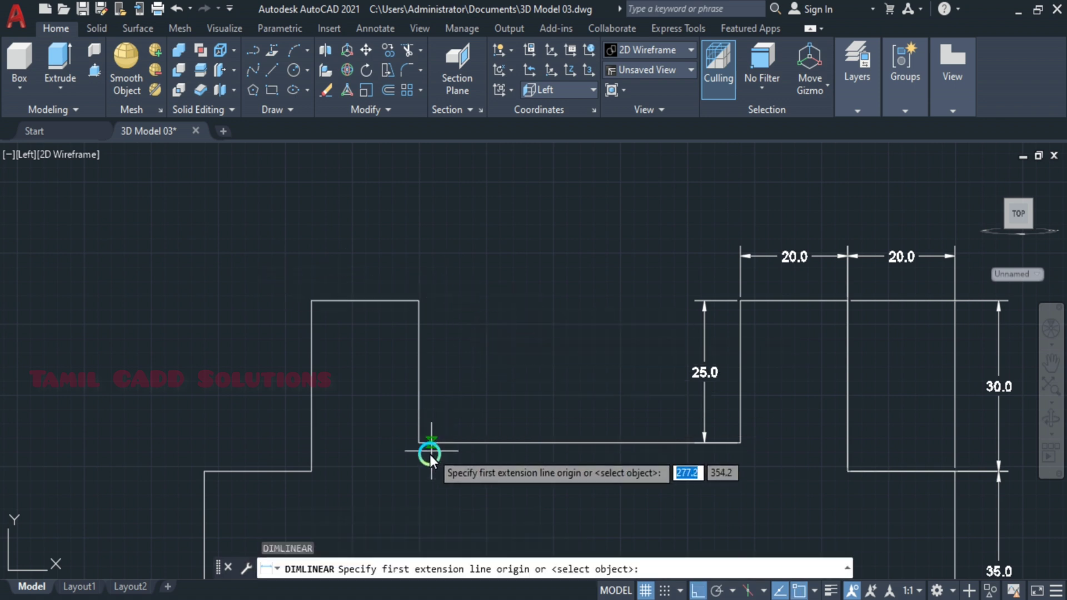
pyautogui.click(419, 443)
pyautogui.press('Escape')
pyautogui.press('Return')
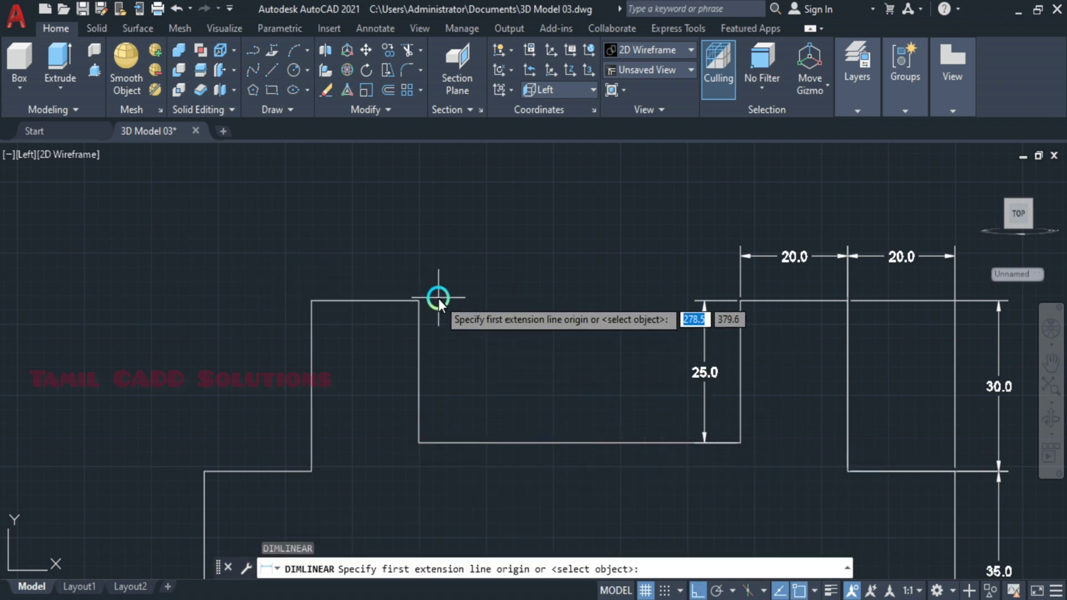
pyautogui.click(439, 299)
pyautogui.click(742, 303)
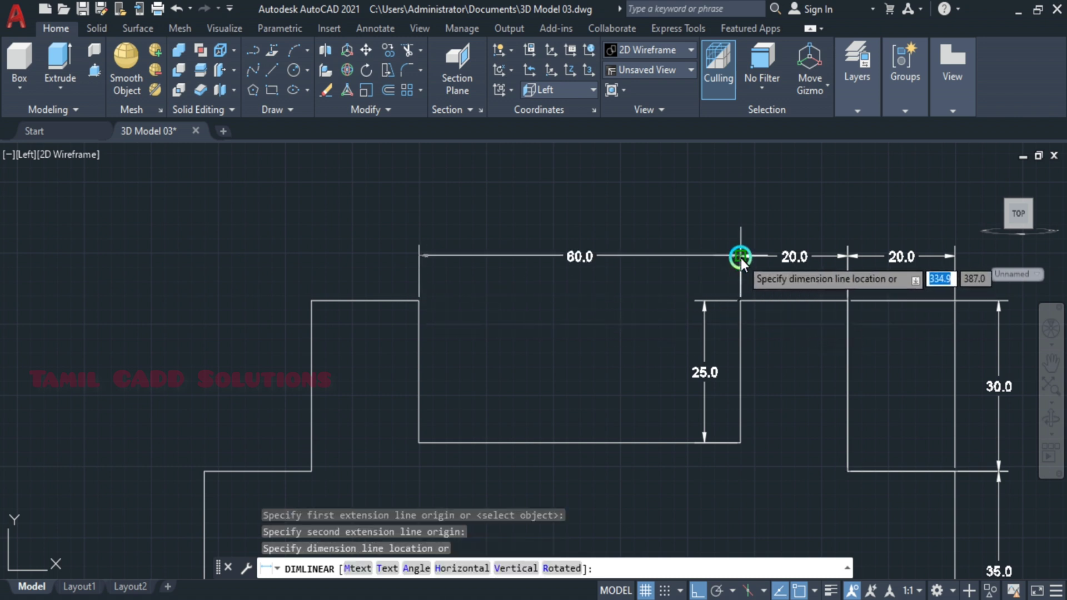
pyautogui.click(742, 257)
# Add a 20.0 dimension across the top of the left upright
pyautogui.press('Return')
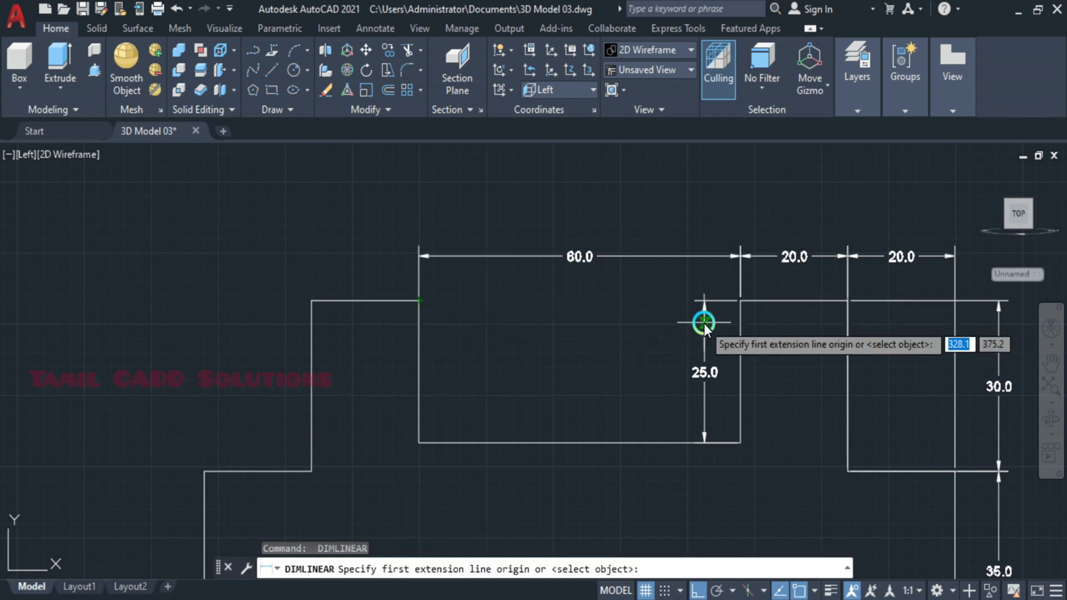
pyautogui.click(311, 302)
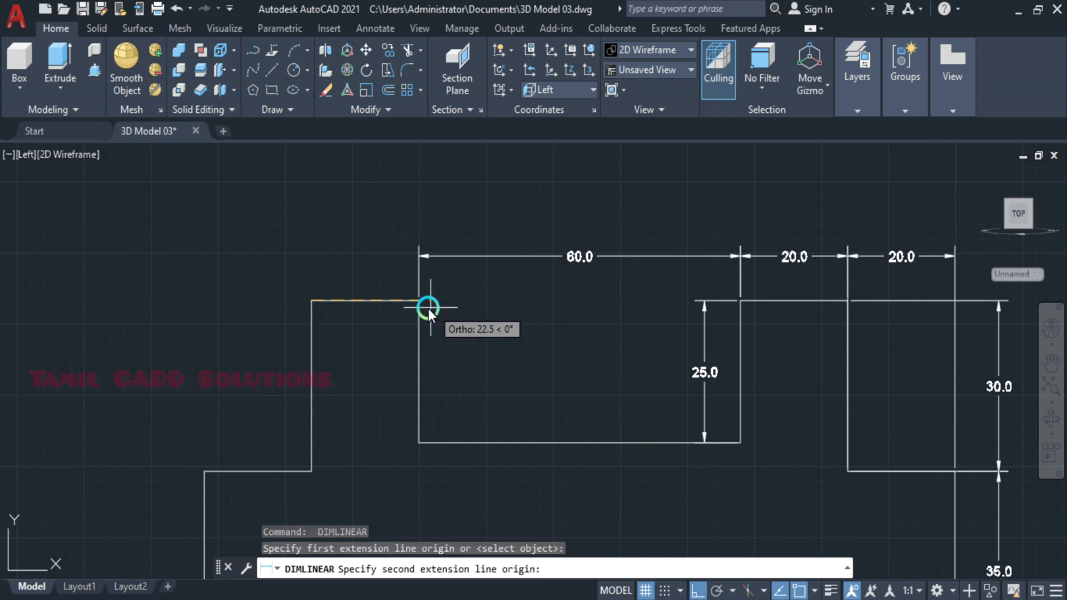
pyautogui.click(417, 303)
pyautogui.click(416, 258)
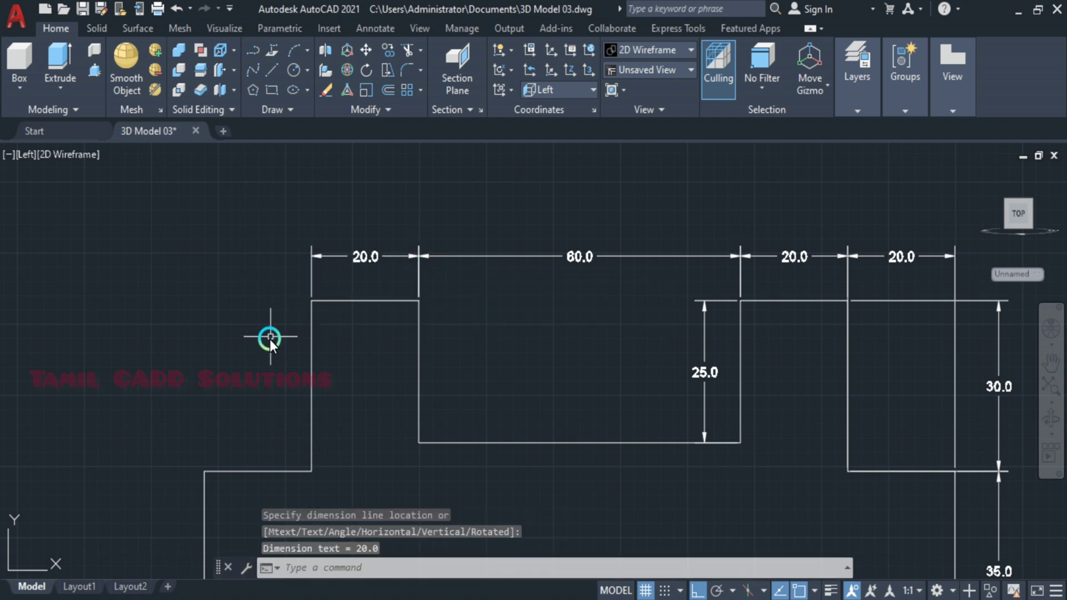
# Cancel an unwanted lower-step dimension, reframe the profile, and switch to the reference PDF
pyautogui.press('Return')
pyautogui.moveTo(306, 339); pyautogui.dragTo(341, 285, button='middle')
pyautogui.scroll(-3, 336, 353)
pyautogui.scroll(3, 291, 305)
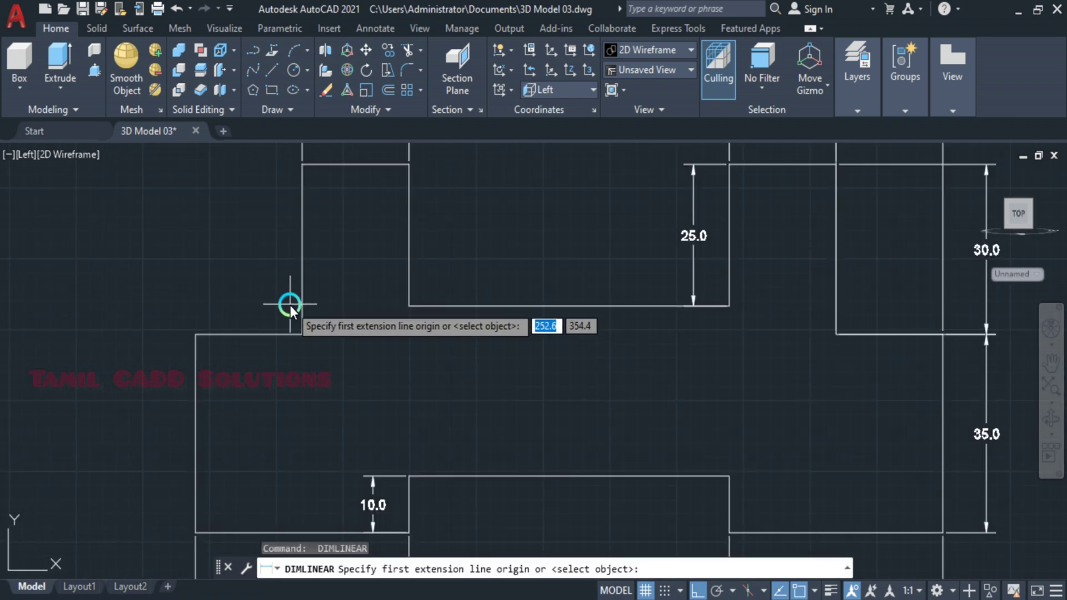
pyautogui.click(302, 334)
pyautogui.click(200, 336)
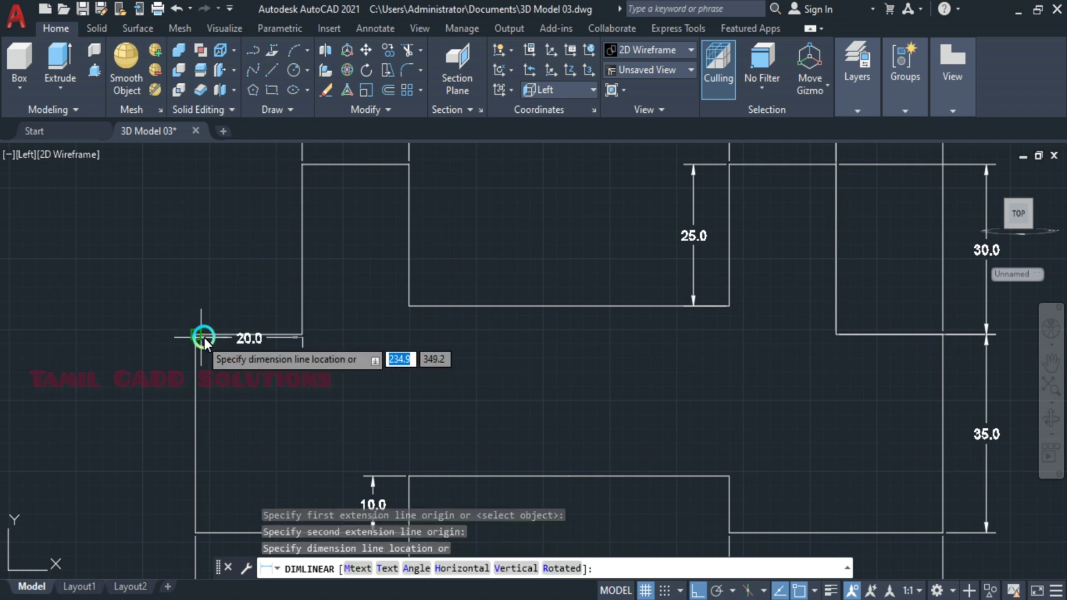
pyautogui.press('Escape')
pyautogui.scroll(-3, 267, 345)
pyautogui.moveTo(411, 344)
pyautogui.mouseDown(button='middle')
pyautogui.moveTo(487, 388)
pyautogui.moveTo(439, 399)
pyautogui.mouseUp(button='middle')
pyautogui.moveTo(399, 271); pyautogui.dragTo(400, 300, button='middle')
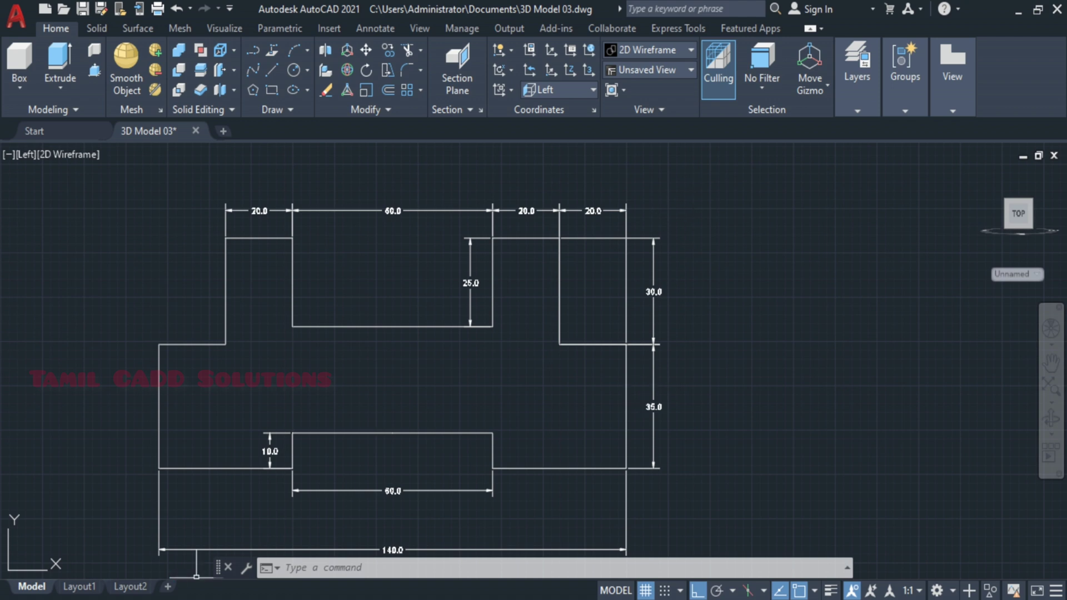
pyautogui.hotkey('alt', 'Tab')
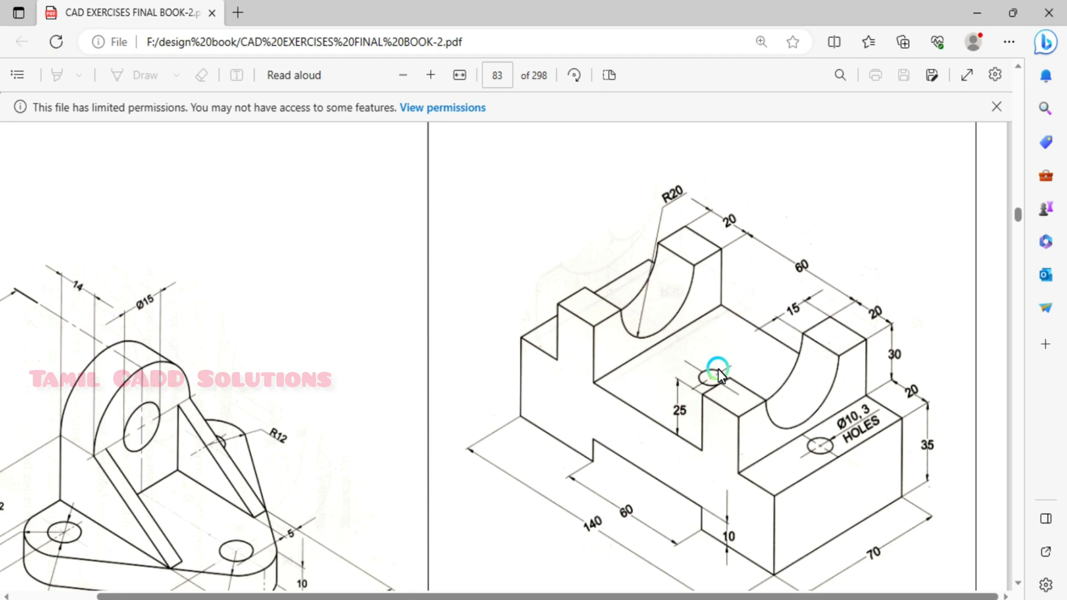
# Review the page 83 support block, then minimise Edge to return to AutoCAD
pyautogui.click(976, 14)
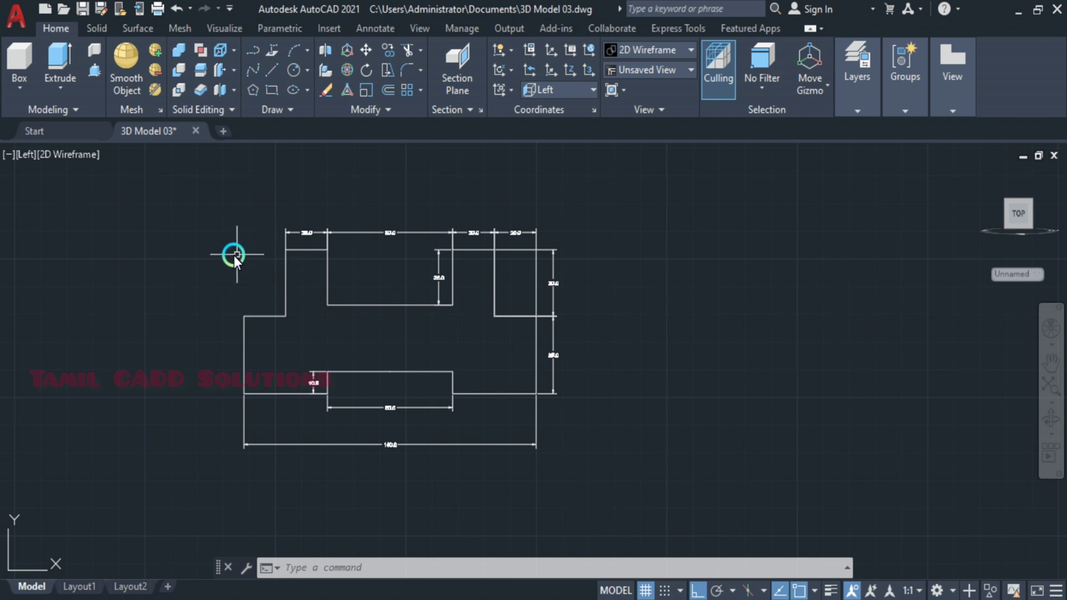
# Window-select all profile lines and merge them into one closed outline
pyautogui.click(201, 248)
pyautogui.click(573, 411)
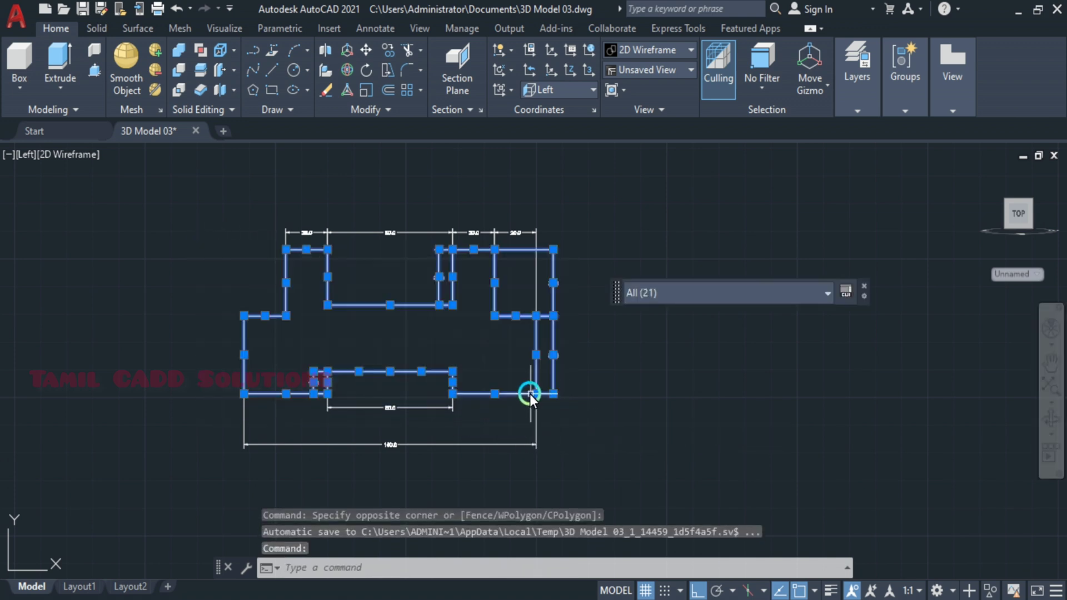
pyautogui.press('Escape')
pyautogui.click(498, 393)
pyautogui.click(504, 308)
pyautogui.click(477, 298)
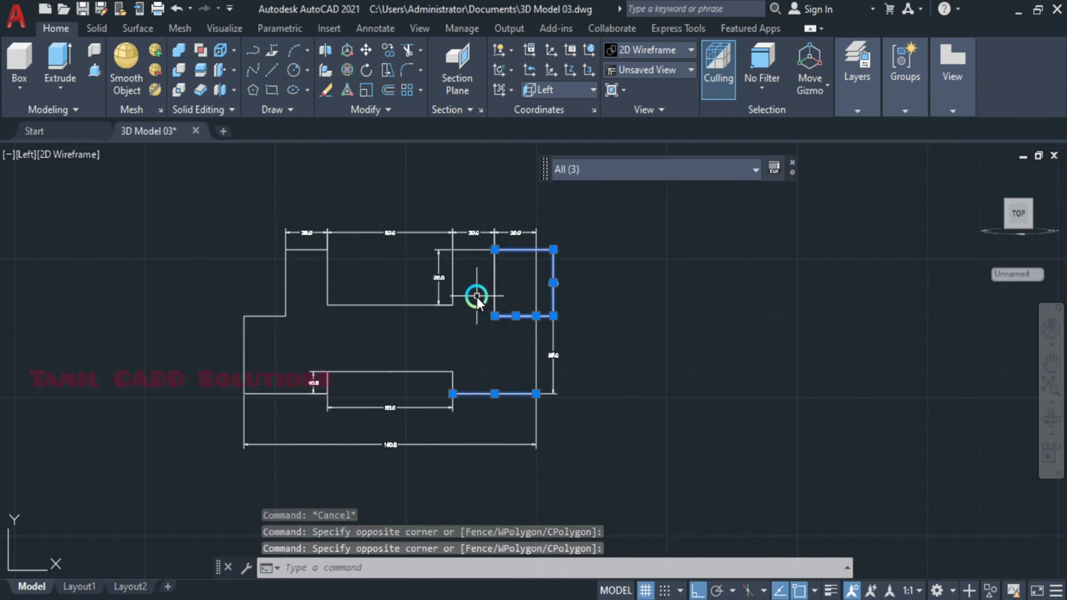
pyautogui.click(447, 312)
pyautogui.press('Escape')
pyautogui.click(409, 306)
pyautogui.click(392, 323)
pyautogui.press('Escape')
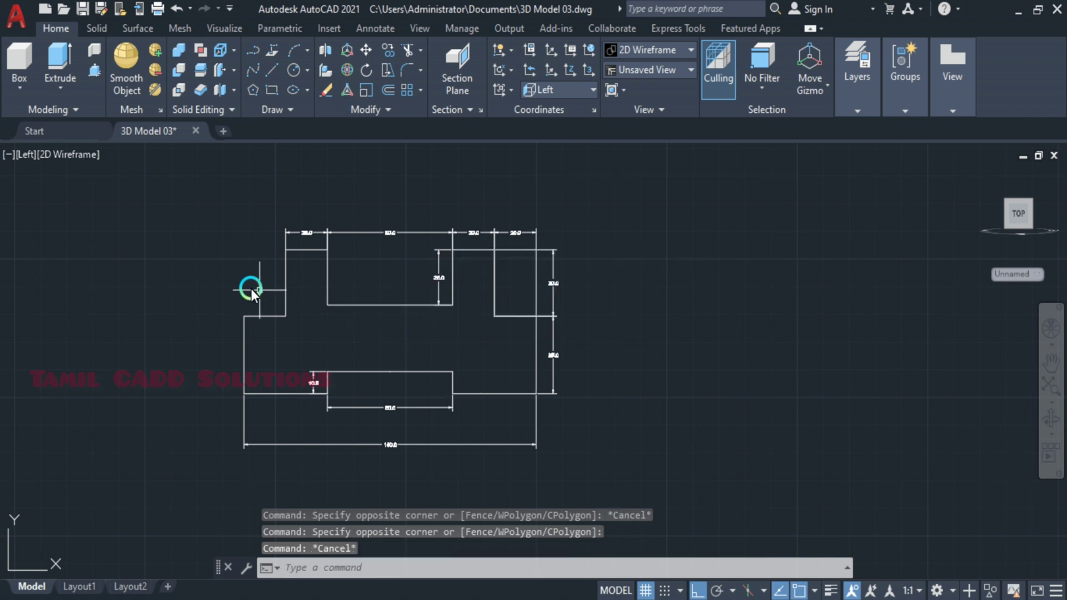
pyautogui.click(160, 224)
pyautogui.click(636, 464)
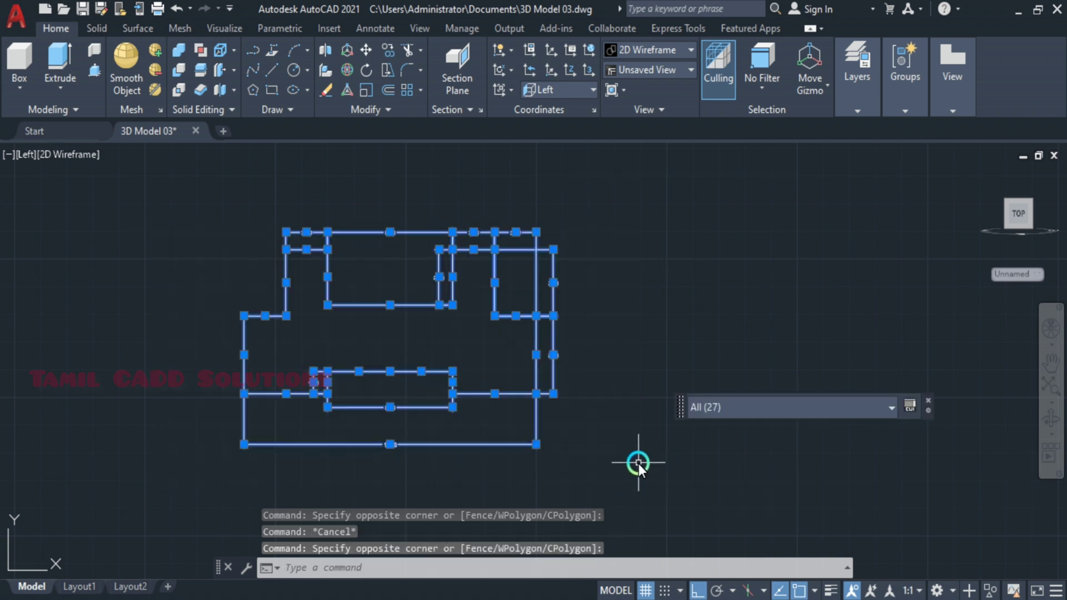
pyautogui.write('x')
pyautogui.press('Return')
# Copy the closed outline and place the copy to the right of the dimensioned drawing
pyautogui.click(497, 394)
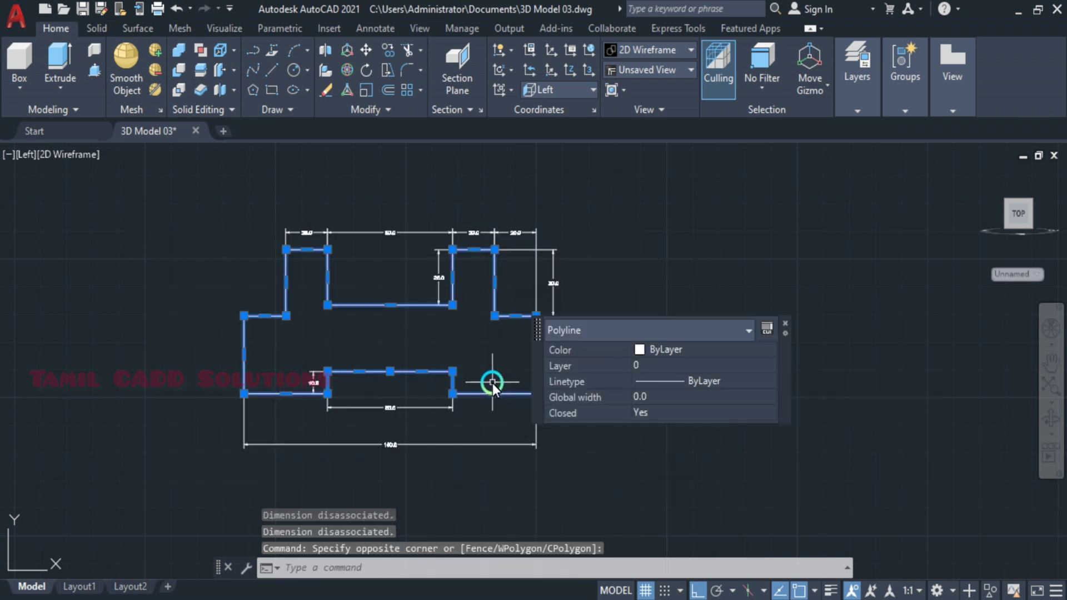
pyautogui.write('co')
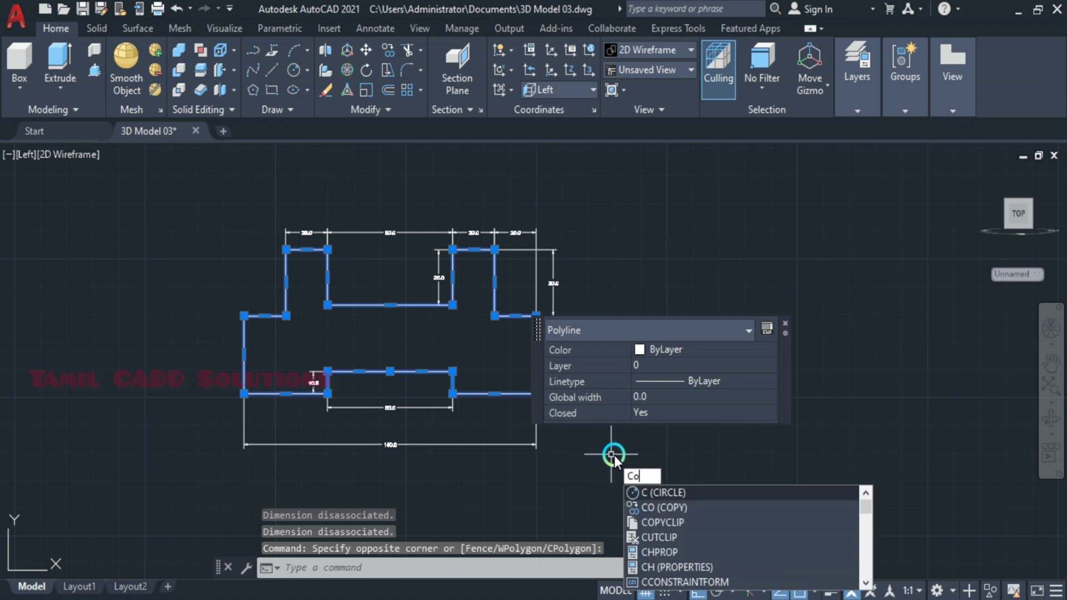
pyautogui.press('Return')
pyautogui.click(565, 455)
pyautogui.scroll(-2, 799, 446)
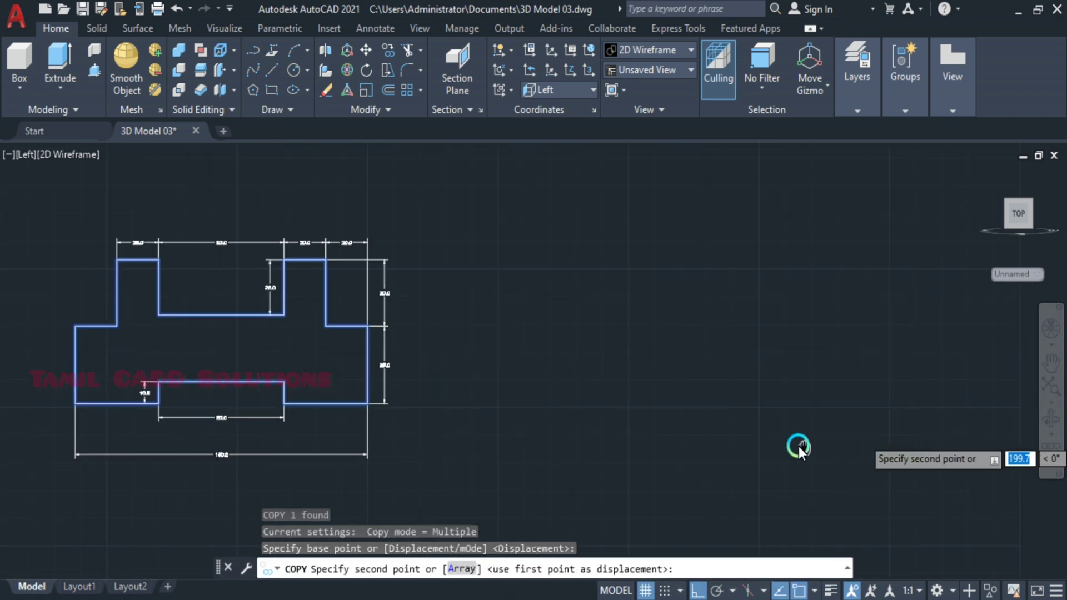
pyautogui.click(834, 439)
pyautogui.press('Escape')
pyautogui.scroll(3, 511, 403)
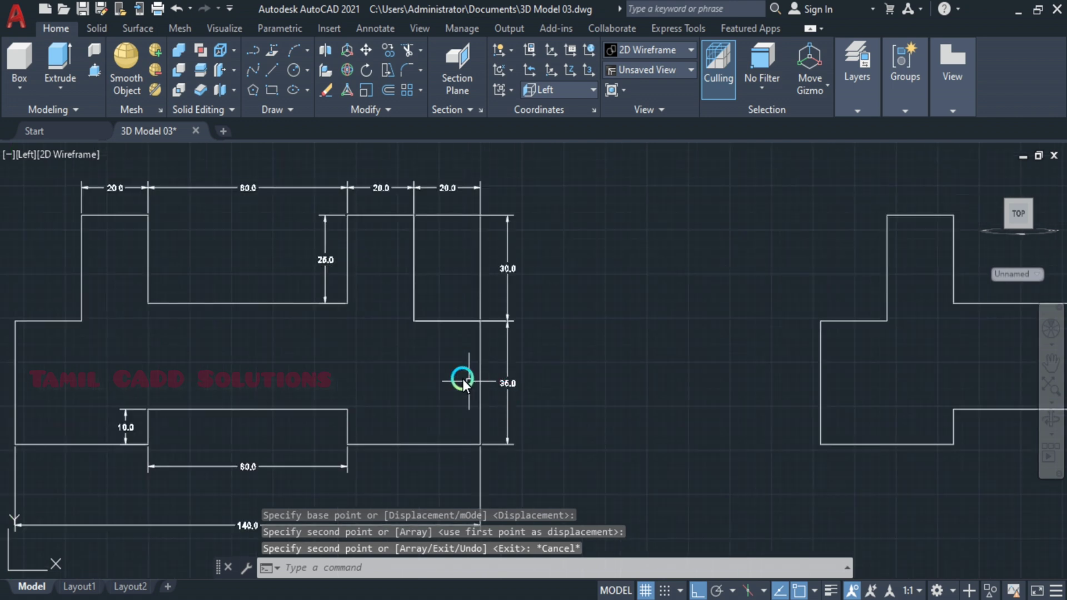
pyautogui.scroll(-3, 439, 379)
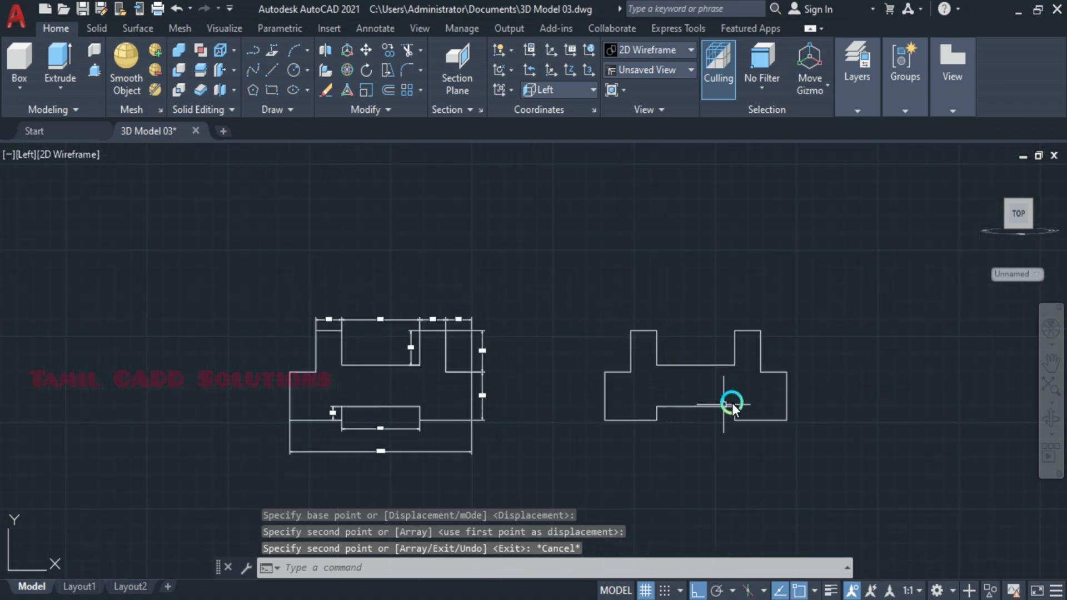
pyautogui.click(64, 154)
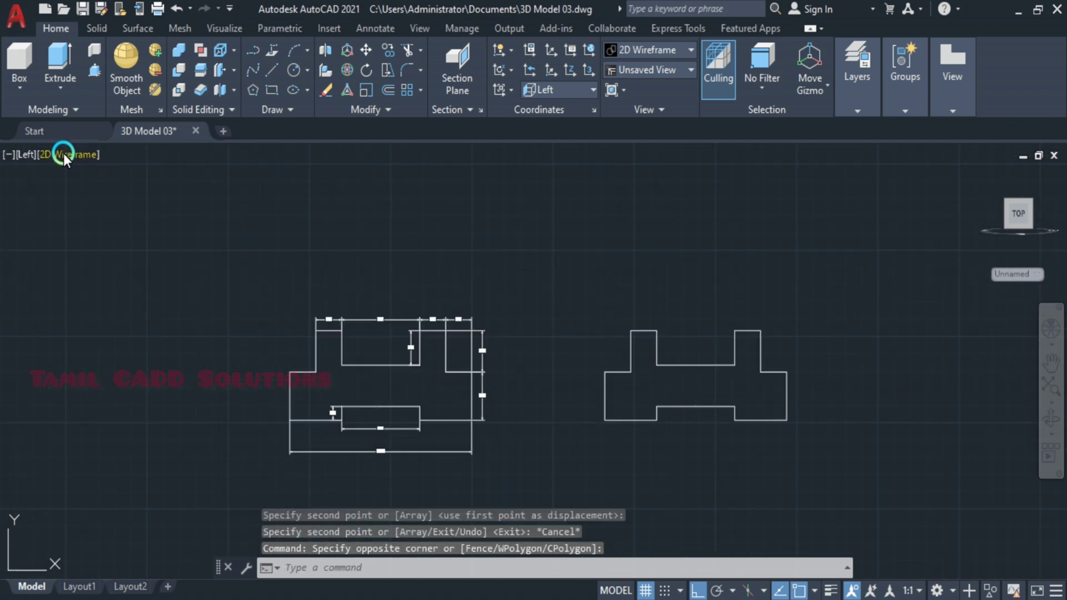
# Switch the viewport to the Realistic visual style and SW isometric view
pyautogui.click(64, 155)
pyautogui.click(107, 251)
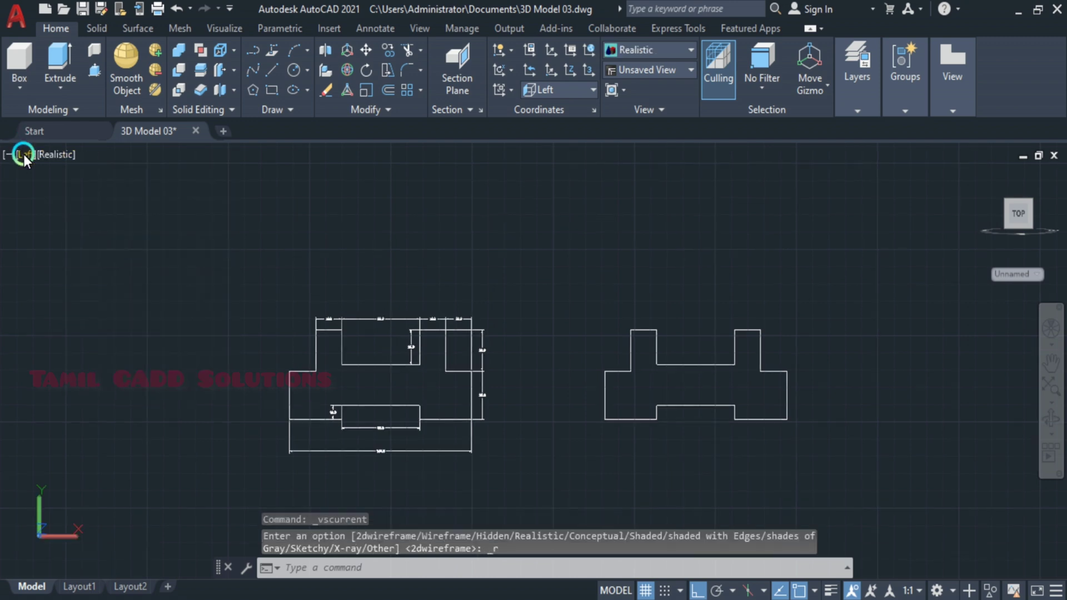
pyautogui.click(27, 154)
pyautogui.click(112, 306)
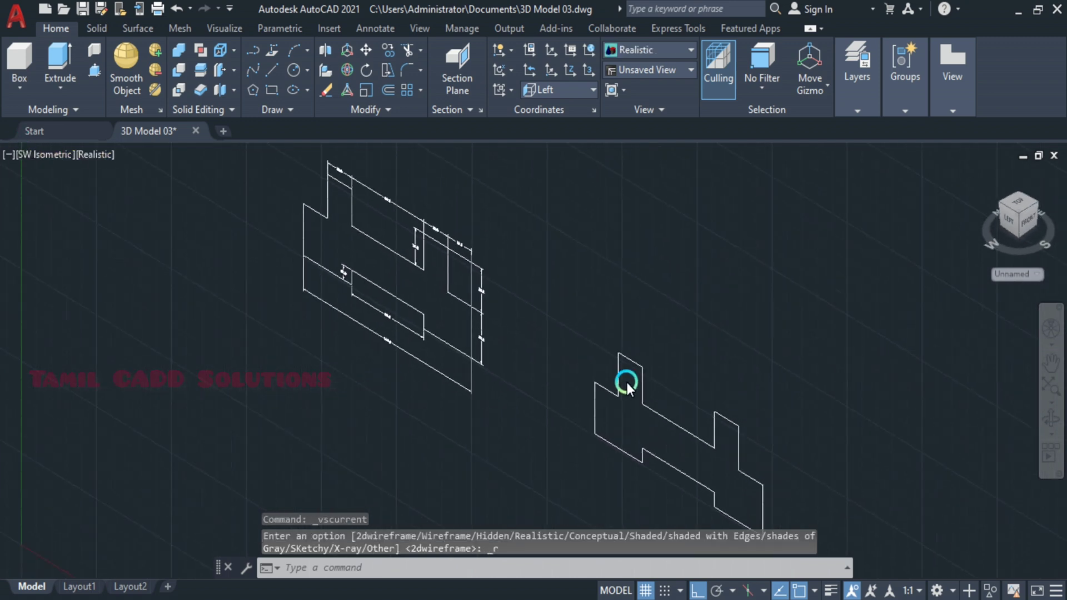
# Extrude the copied outline to a height of 70 and reframe the block in view
pyautogui.click(623, 322)
pyautogui.click(608, 351)
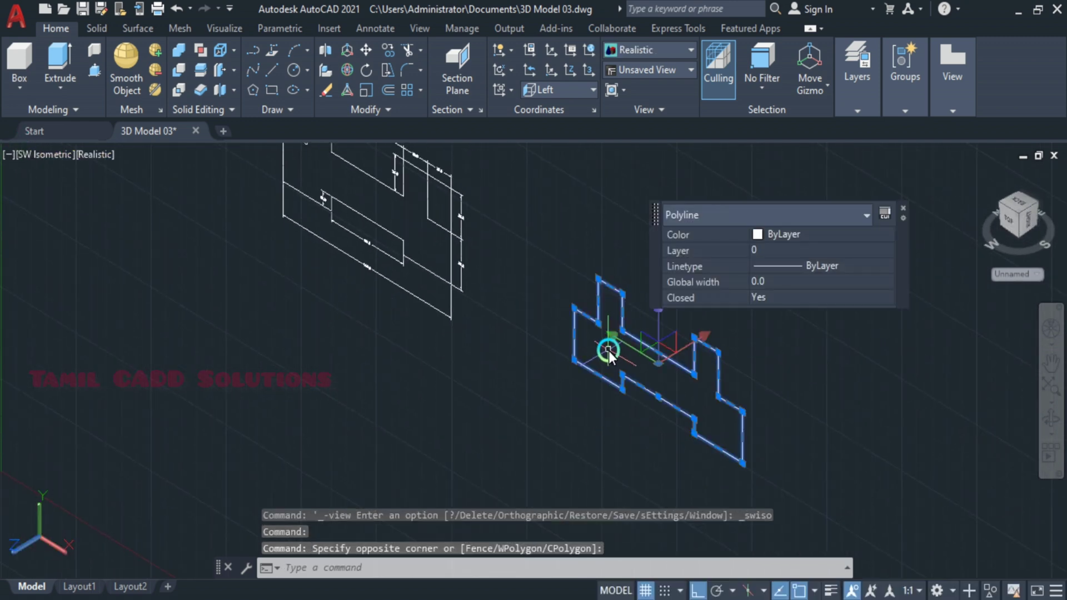
pyautogui.write('ext')
pyautogui.press('Return')
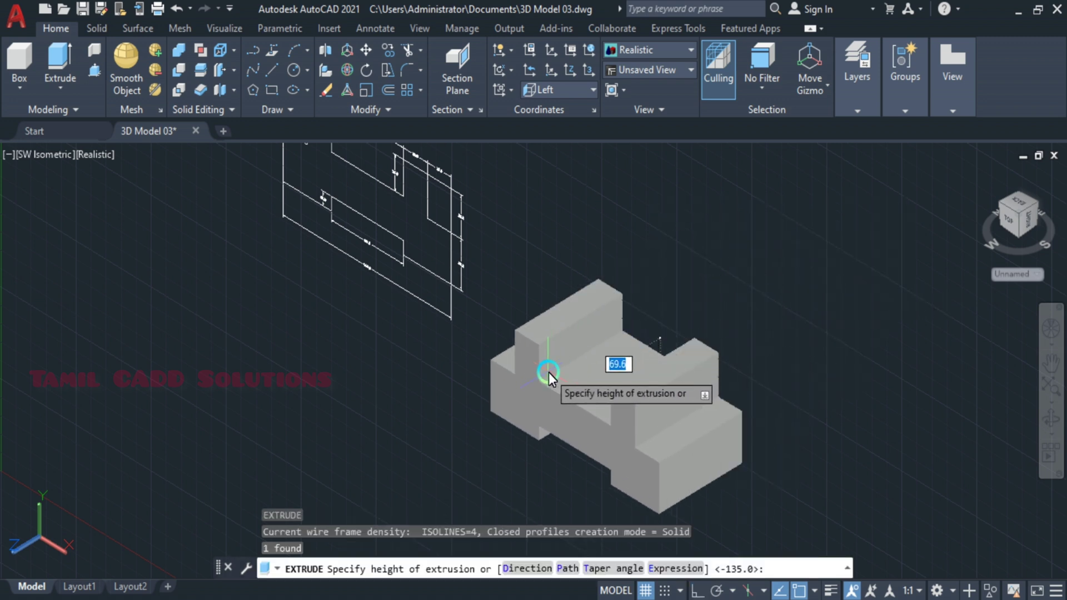
pyautogui.write('70')
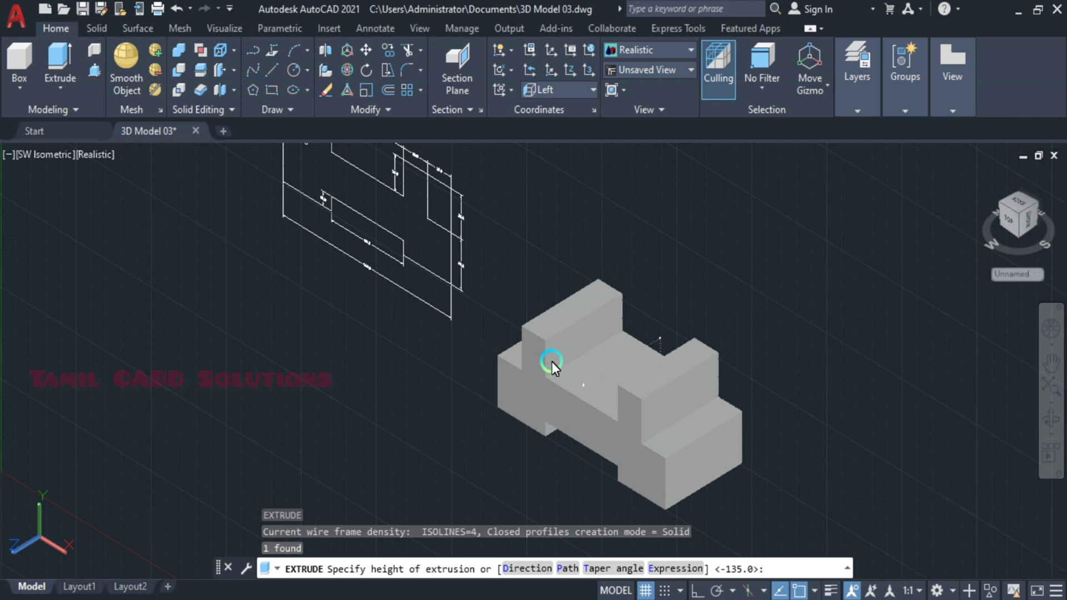
pyautogui.press('Return')
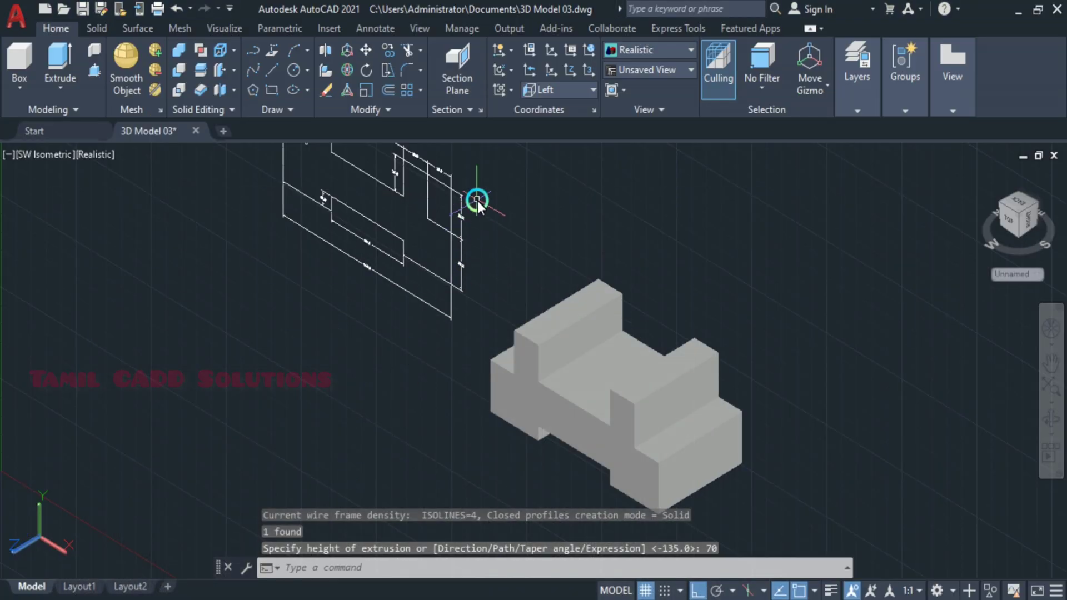
pyautogui.scroll(2, 445, 304)
pyautogui.scroll(2, 408, 314)
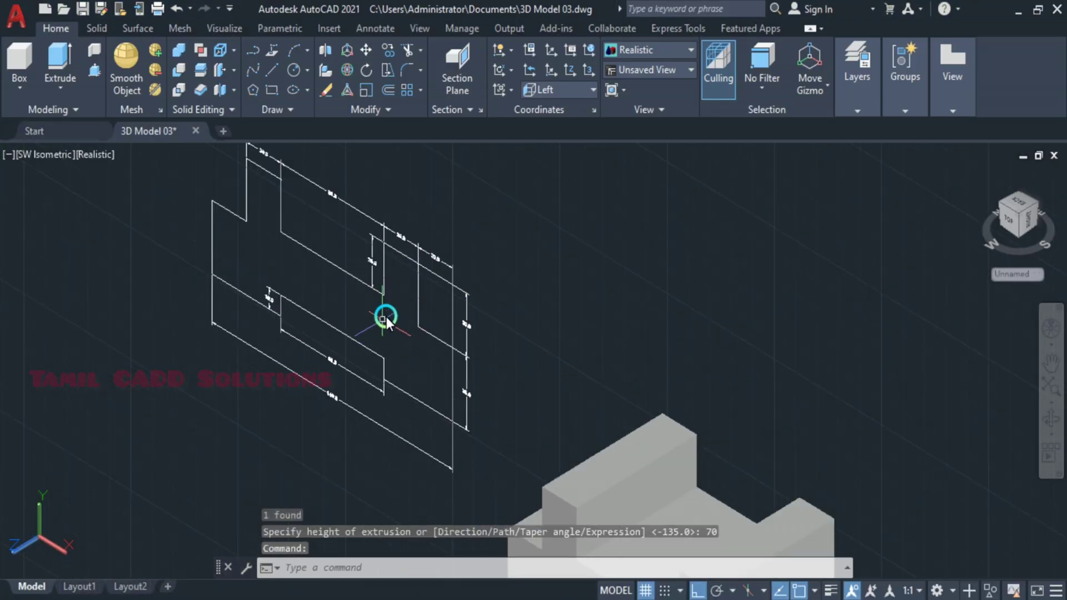
pyautogui.click(351, 274)
pyautogui.click(319, 295)
pyautogui.scroll(-2, 322, 309)
pyautogui.press('Escape')
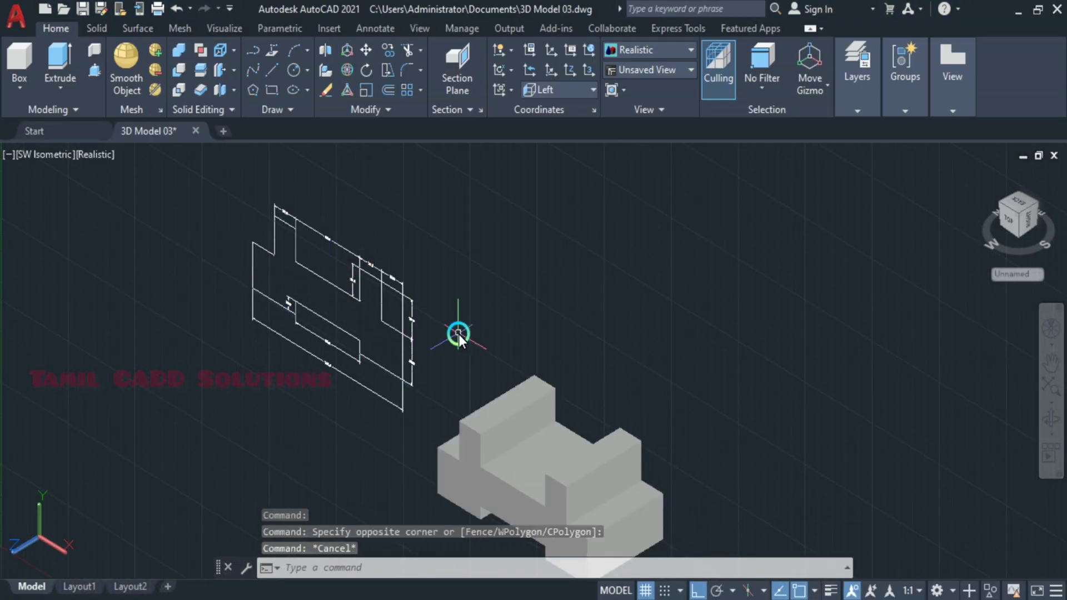
pyautogui.moveTo(492, 344); pyautogui.dragTo(478, 273, button='middle')
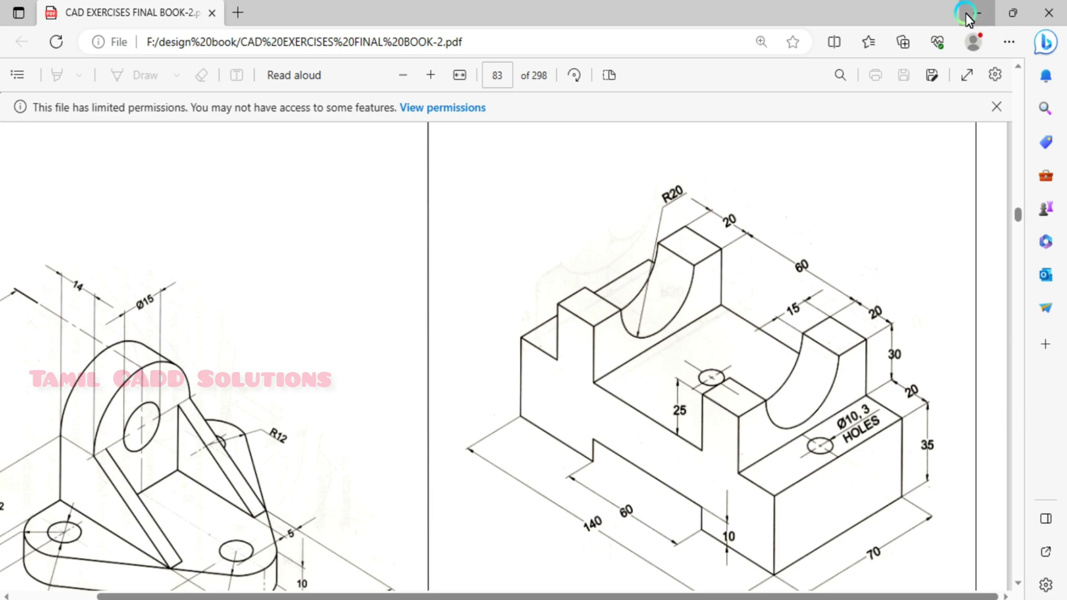
# Minimize the page 83 exercise PDF and return to the grey block model in AutoCAD
pyautogui.click(977, 13)
pyautogui.moveTo(600, 303); pyautogui.dragTo(565, 275, button='middle')
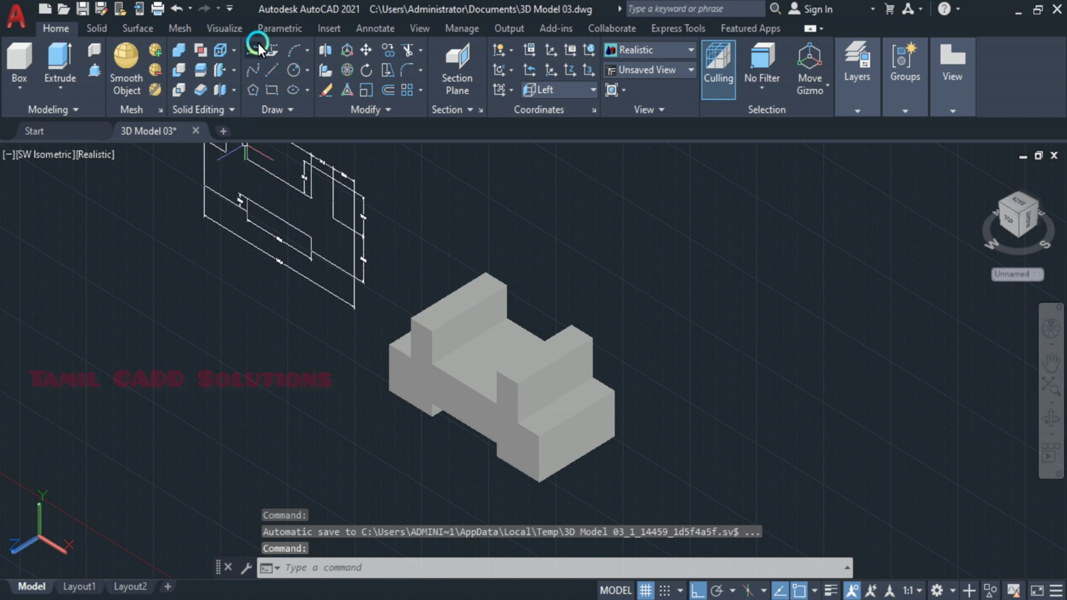
# Draw a radius 20 circle centred on the end-face edge midpoint
pyautogui.write('c')
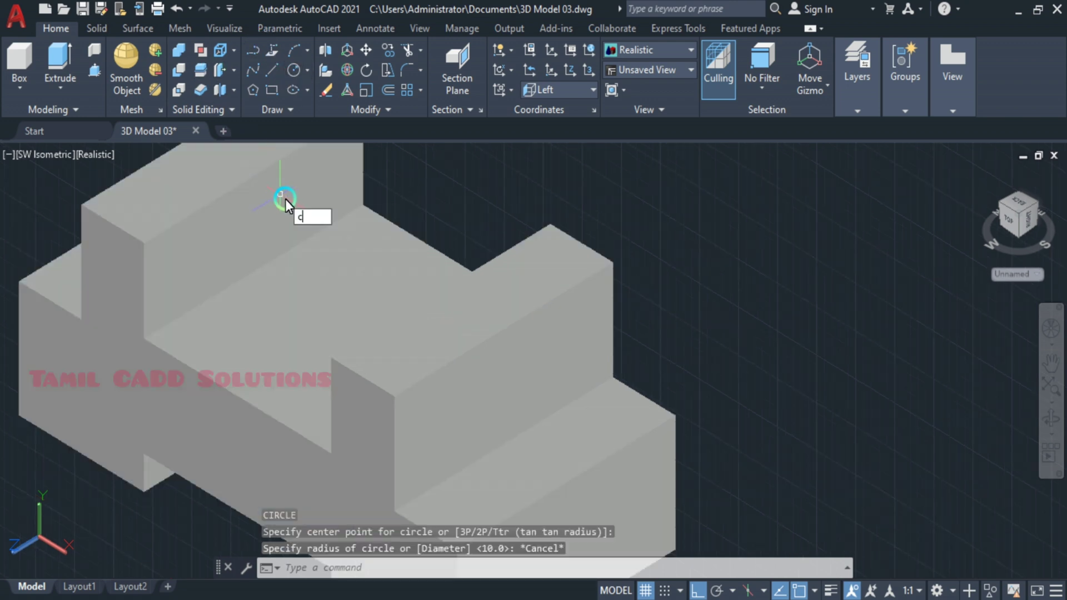
pyautogui.press('Return')
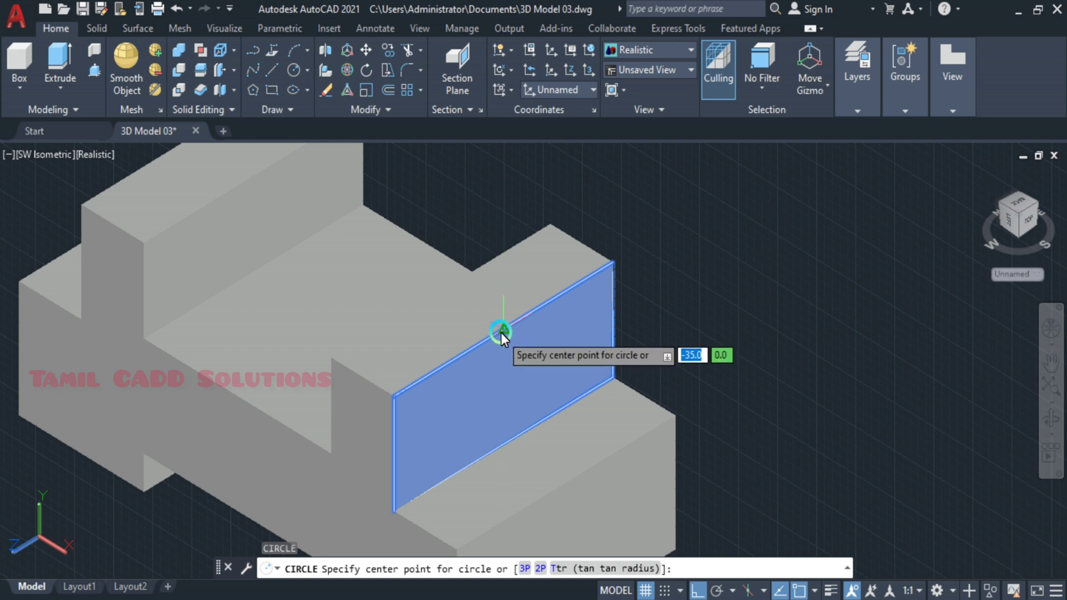
pyautogui.click(502, 332)
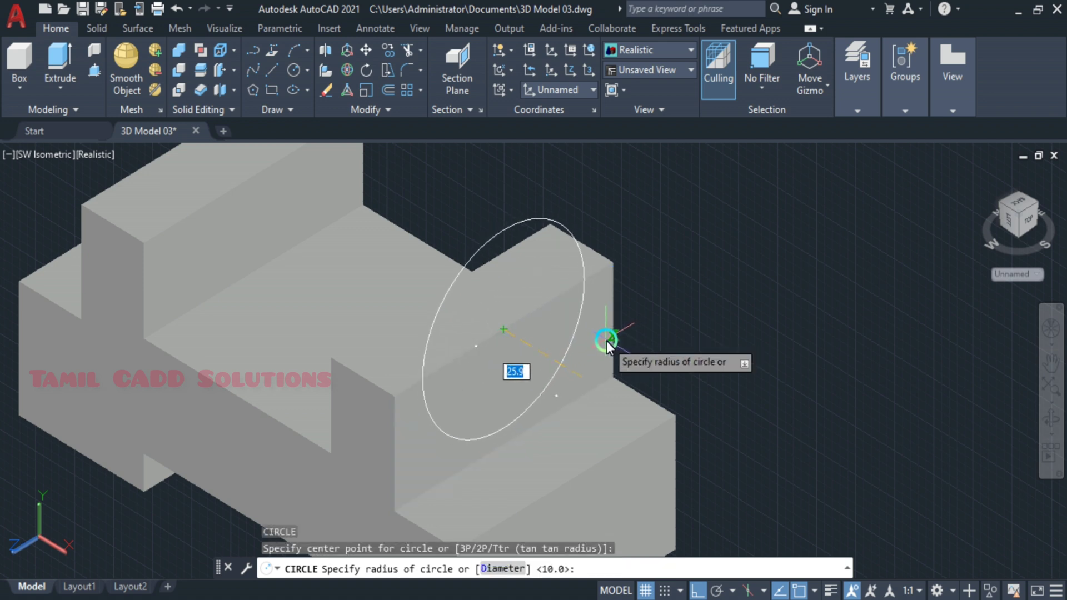
pyautogui.write('2')
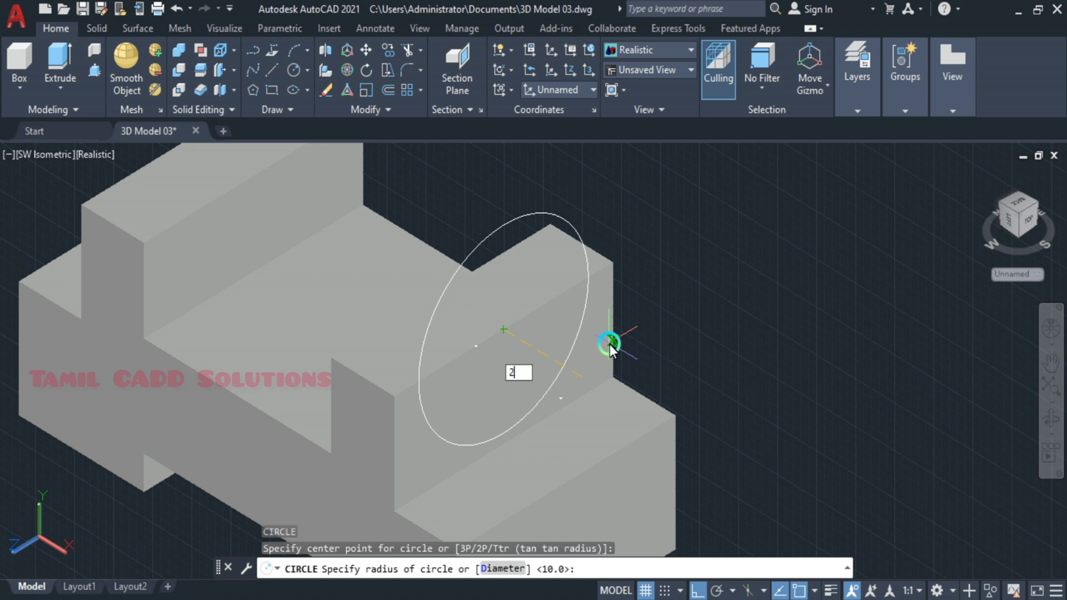
pyautogui.write('0')
pyautogui.press('Return')
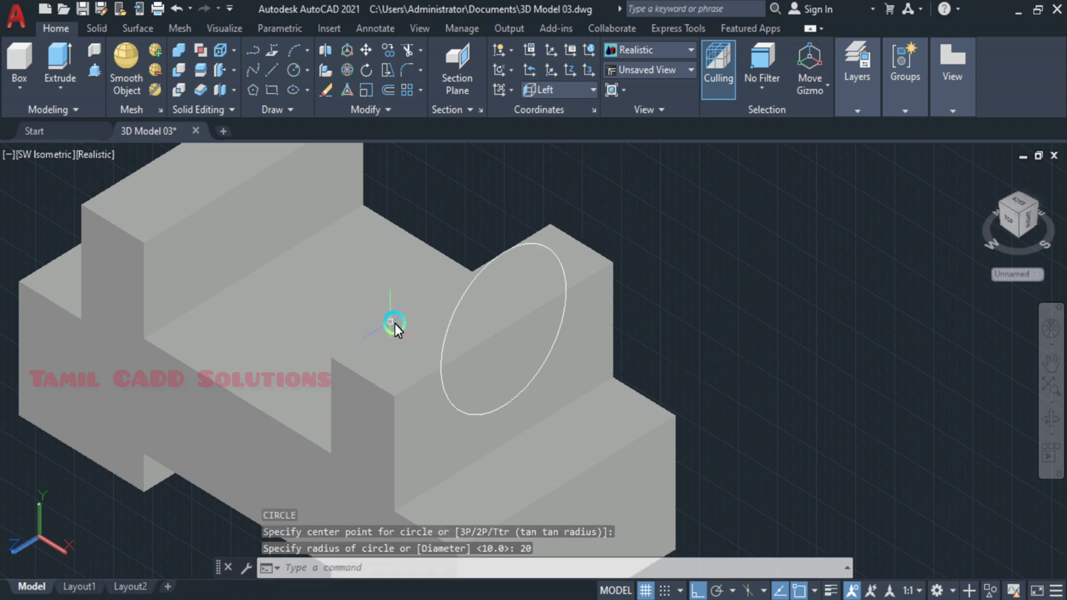
pyautogui.moveTo(348, 253); pyautogui.dragTo(426, 290, button='middle')
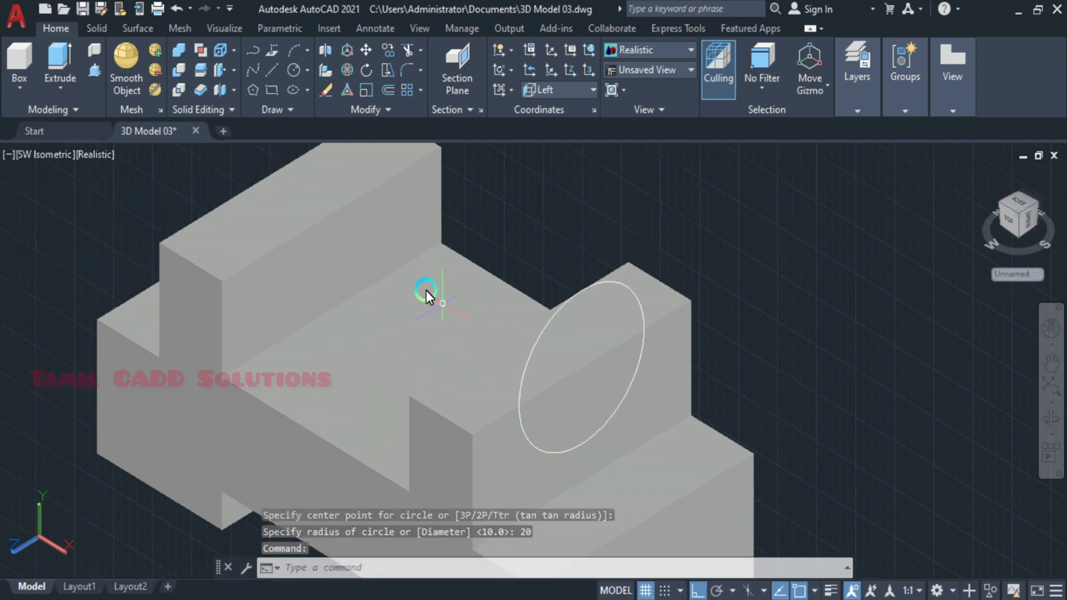
# Extrude the R20 circle into a cylinder spanning the whole block
pyautogui.click(57, 60)
pyautogui.click(575, 298)
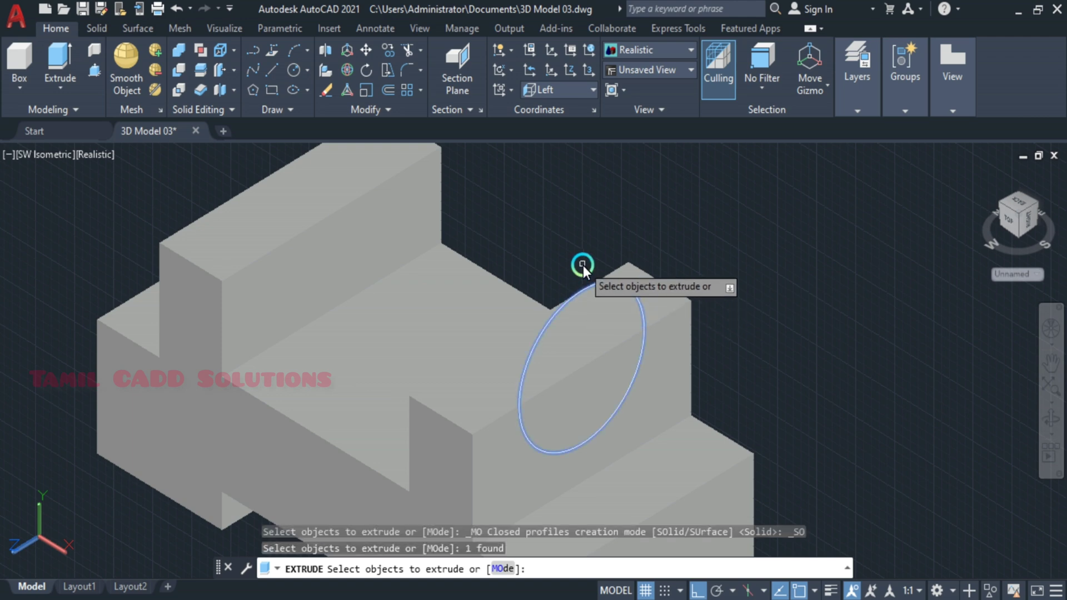
pyautogui.press('Return')
pyautogui.keyDown('shift'); pyautogui.moveTo(265, 271); pyautogui.dragTo(253, 276, button='middle'); pyautogui.keyUp('shift')
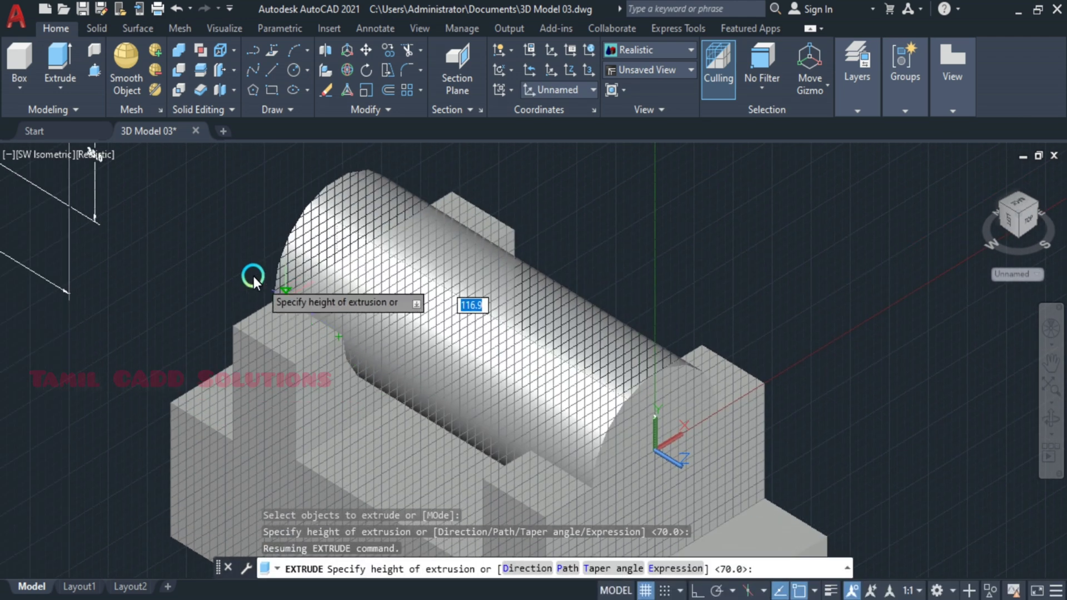
pyautogui.click(246, 270)
pyautogui.scroll(-4, 255, 304)
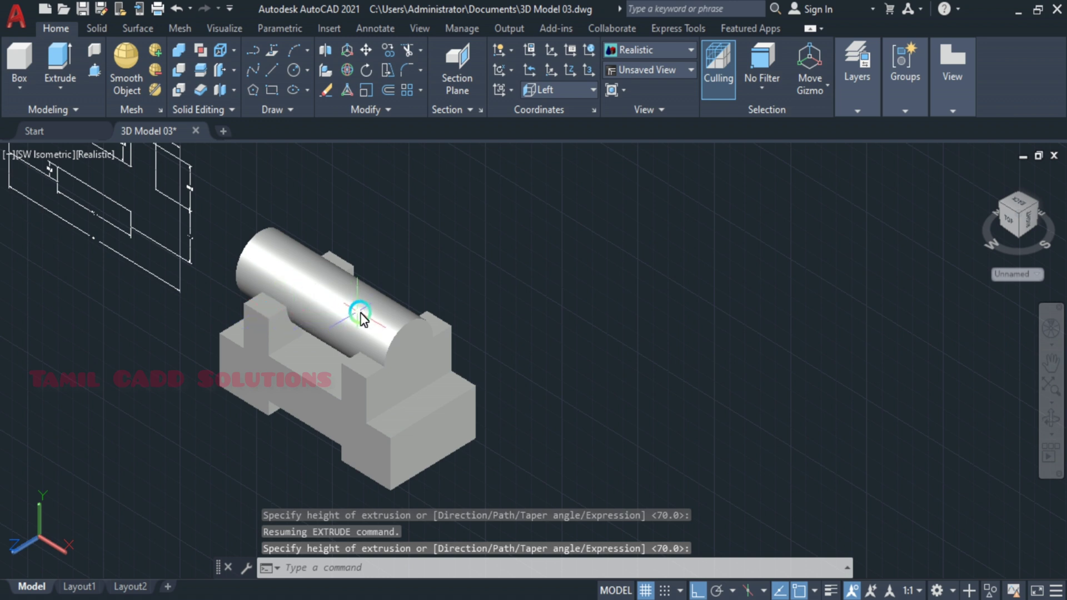
# Subtract the cylinder from the block, leaving half-round cradles in both uprights
pyautogui.click(178, 69)
pyautogui.click(304, 384)
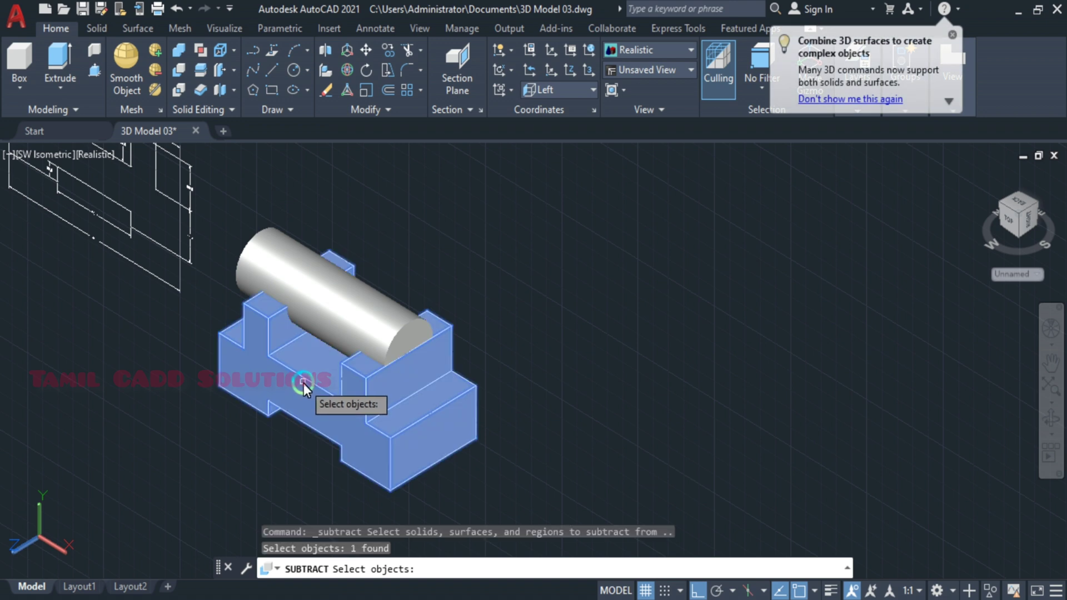
pyautogui.press('Return')
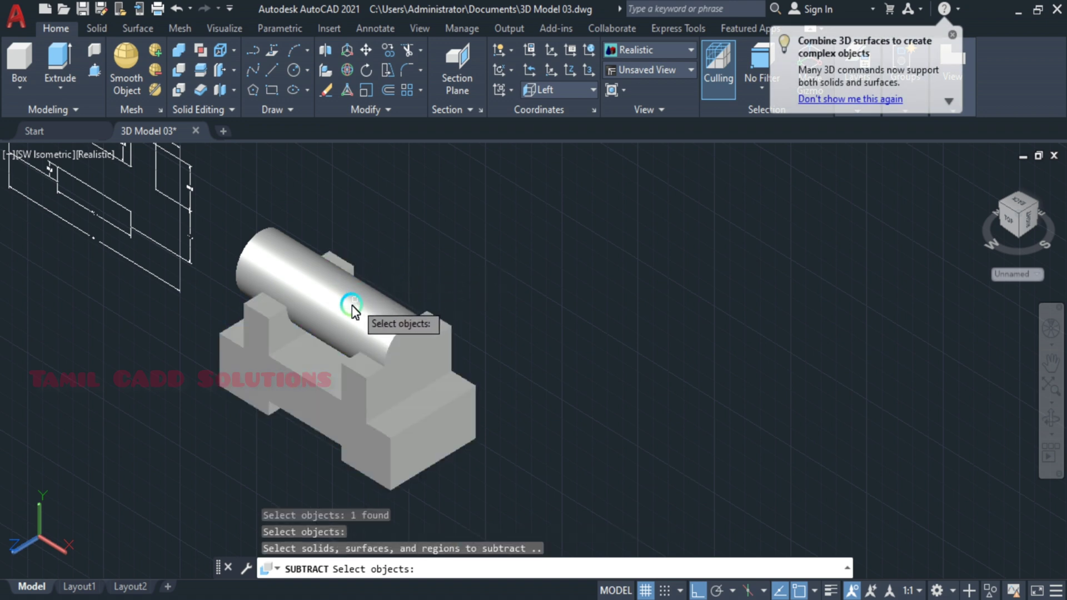
pyautogui.click(354, 307)
pyautogui.press('Return')
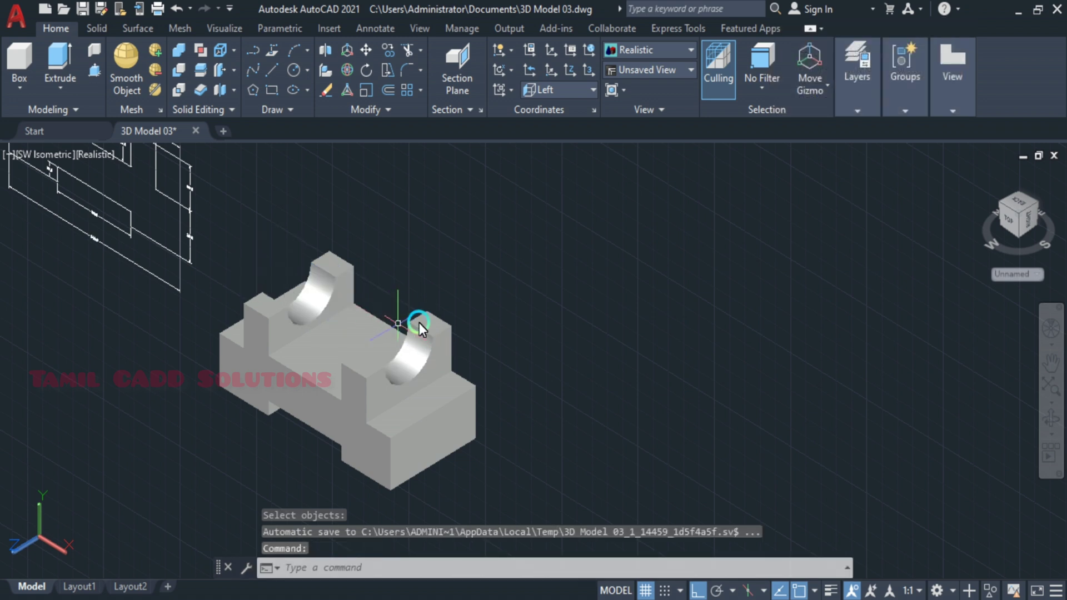
pyautogui.moveTo(371, 325); pyautogui.dragTo(402, 325, button='middle')
# Draw a centre line from the midpoint of the middle face edge
pyautogui.scroll(2, 396, 350)
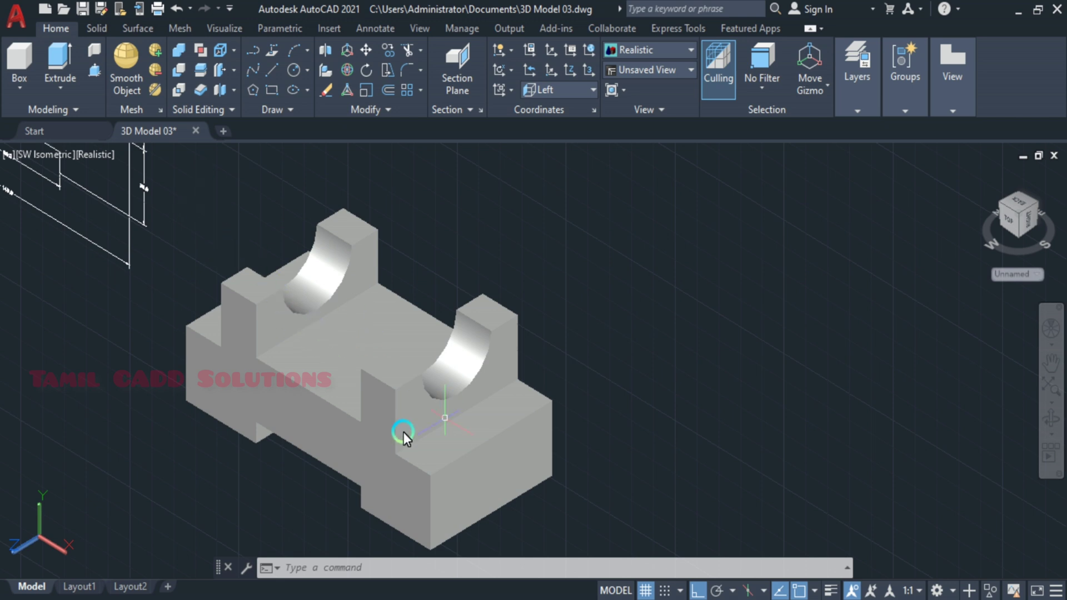
pyautogui.click(273, 74)
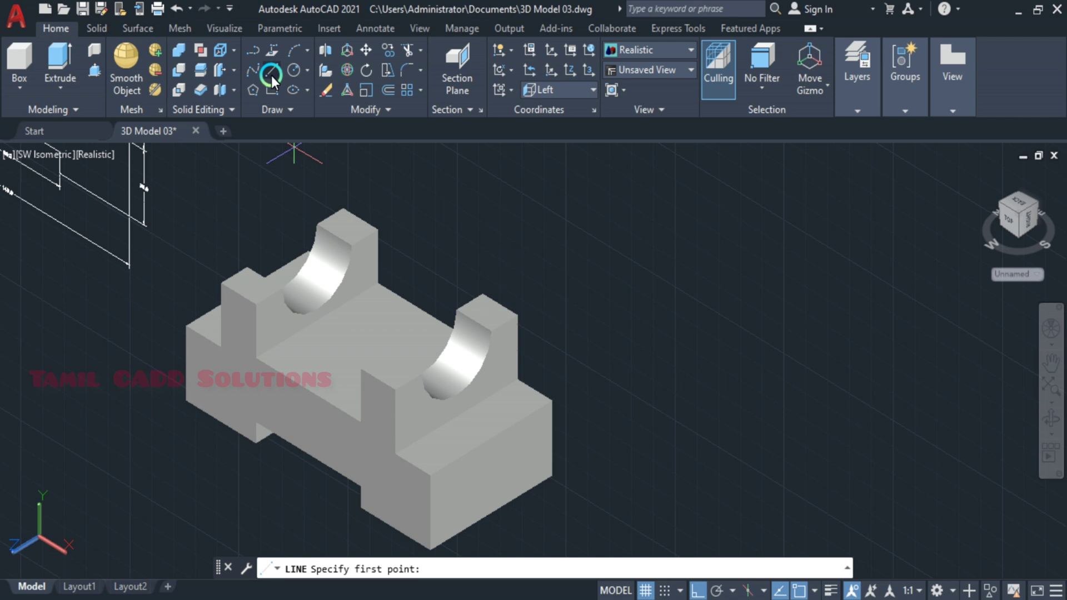
pyautogui.click(313, 393)
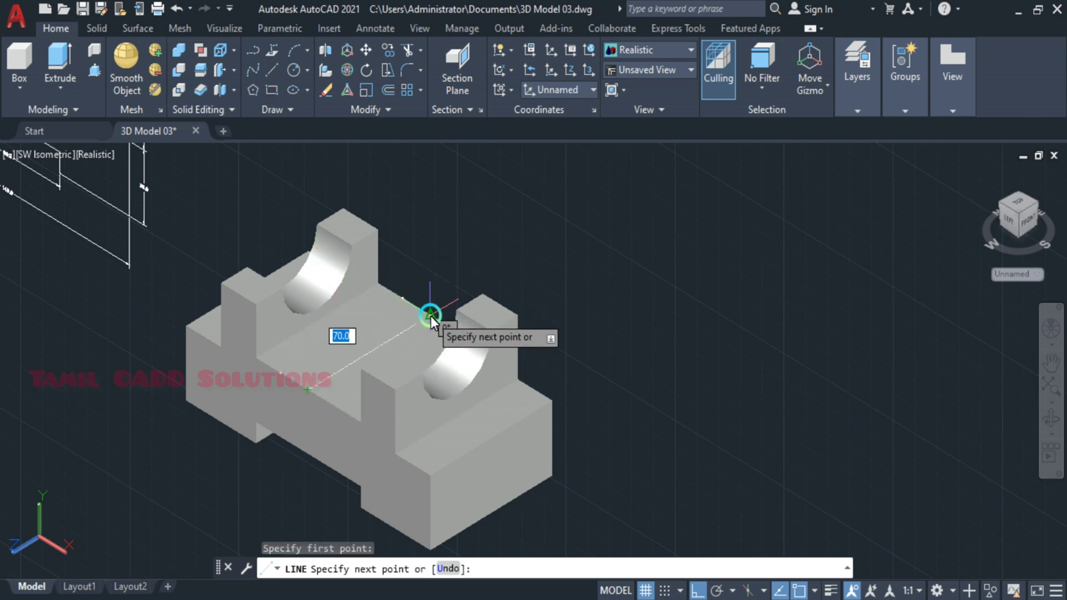
pyautogui.press('Escape')
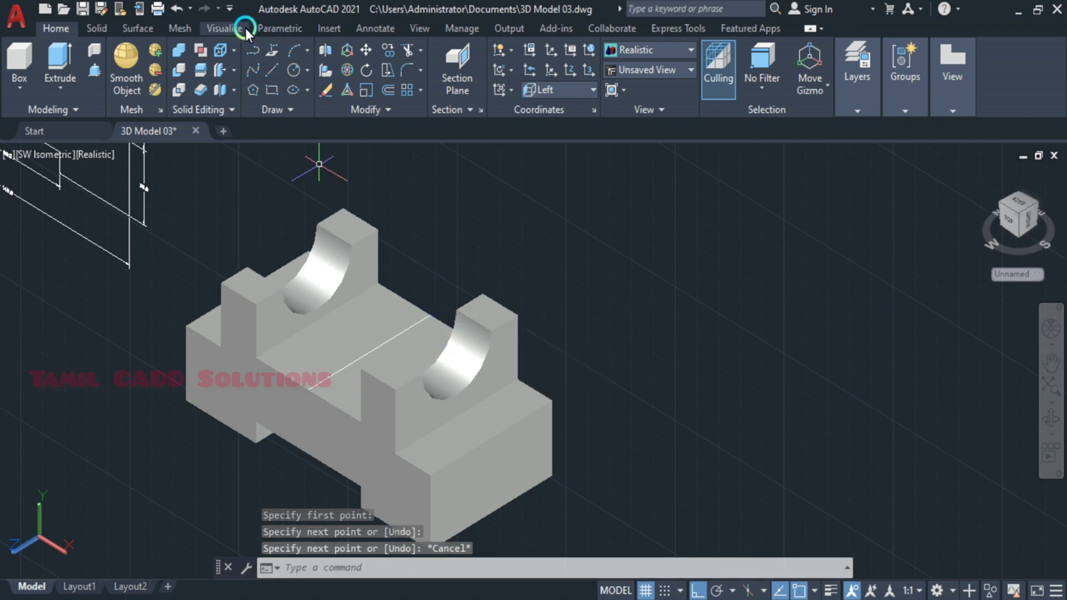
# Draw a short centre line across the lower step face
pyautogui.click(267, 69)
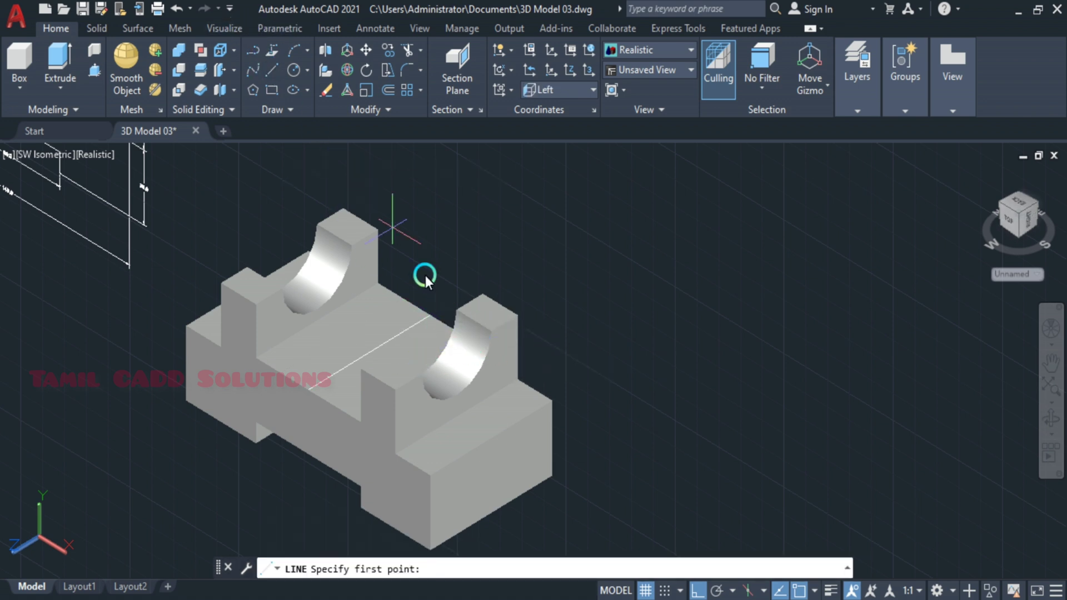
pyautogui.click(493, 436)
pyautogui.click(457, 418)
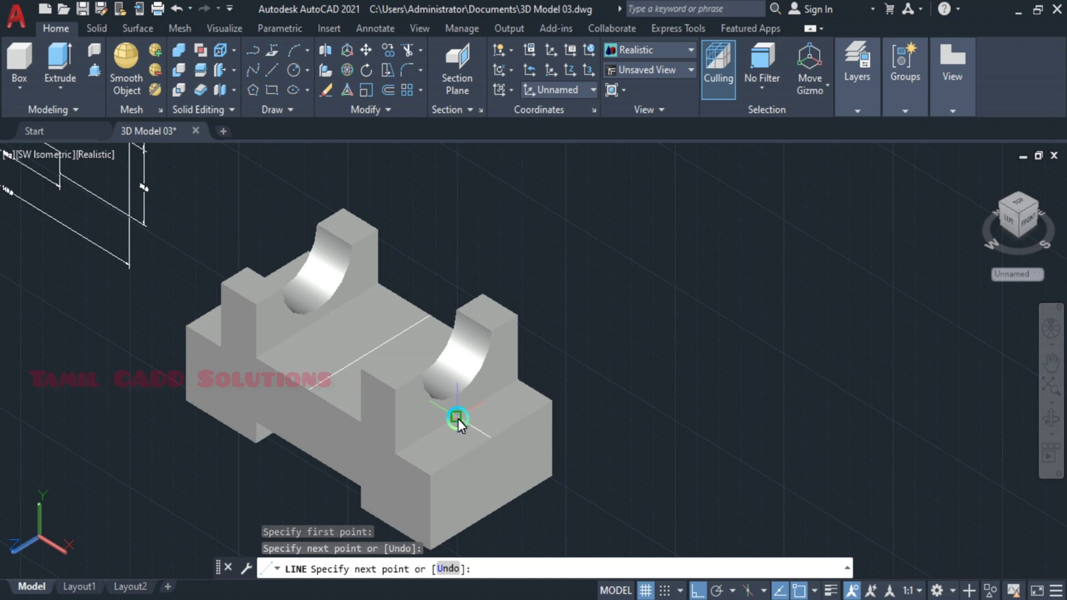
pyautogui.press('Escape')
pyautogui.write('c')
pyautogui.press('Return')
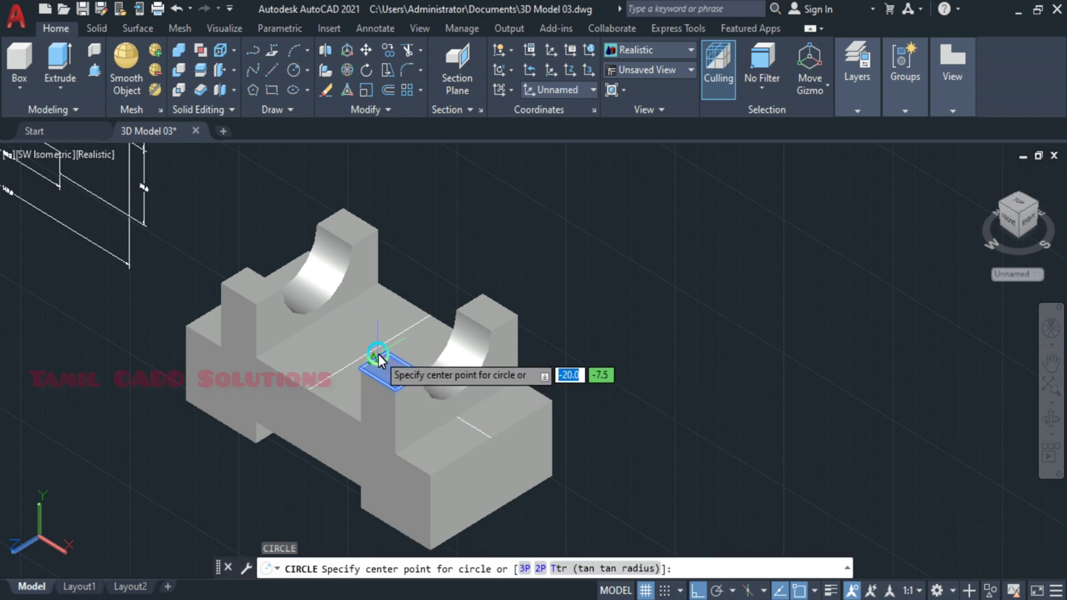
# Draw a 10.3-diameter hole circle on the middle face centre line
pyautogui.click(372, 355)
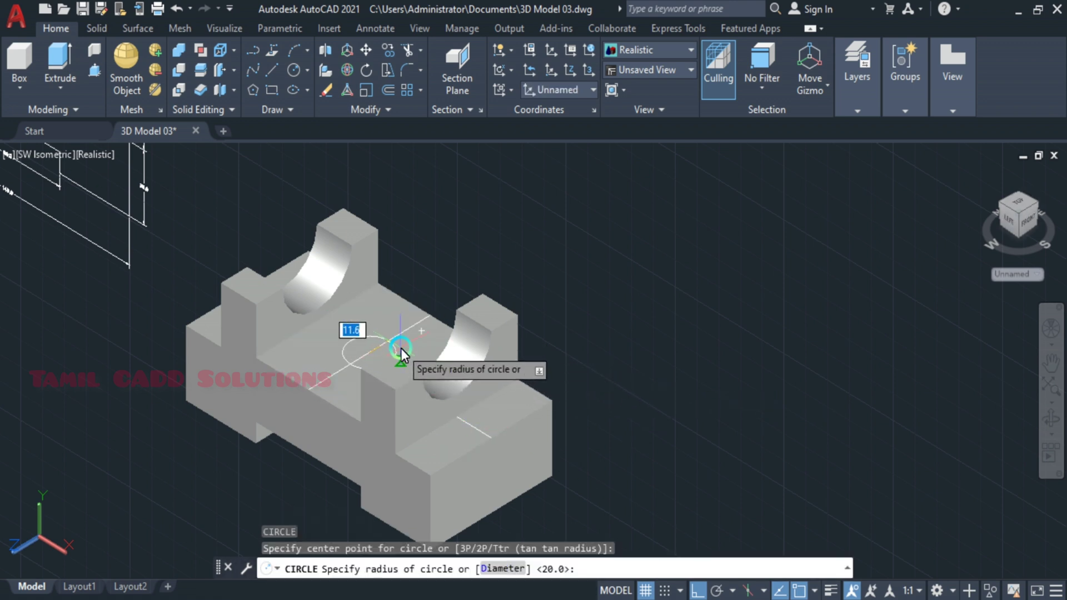
pyautogui.write('d')
pyautogui.press('Return')
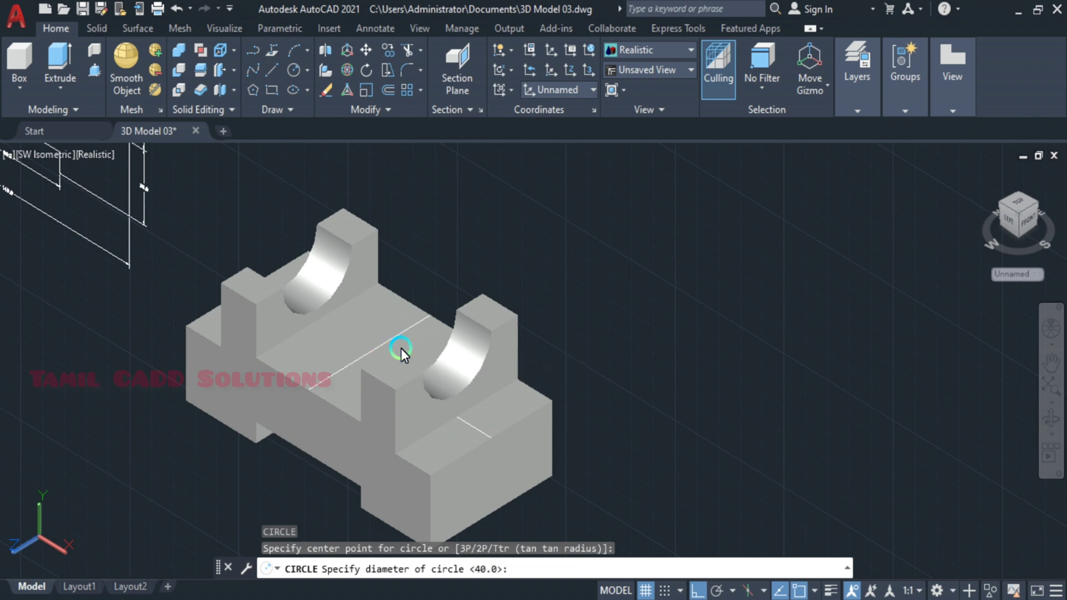
pyautogui.write('10.3')
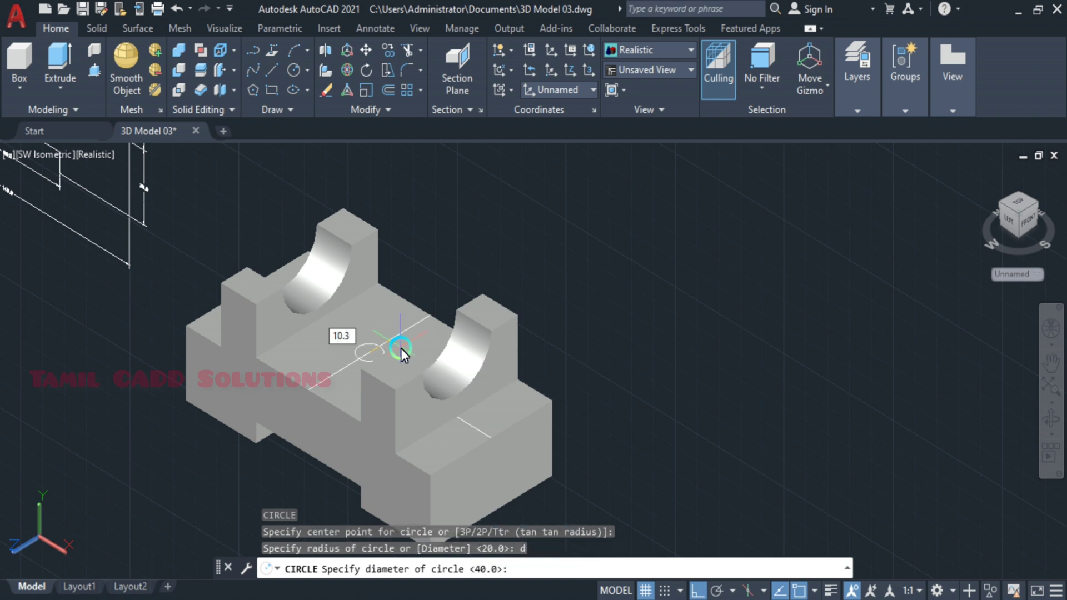
pyautogui.press('Return')
# Draw a second 10.3-diameter hole circle on the lower step face
pyautogui.press('Return')
pyautogui.press('Escape')
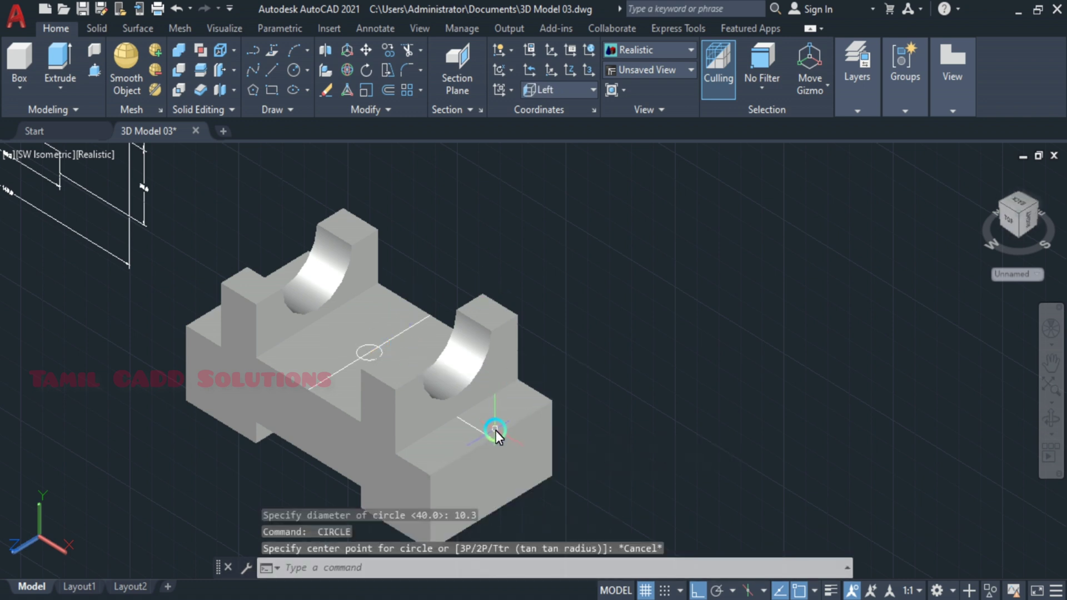
pyautogui.press('Return')
pyautogui.click(476, 430)
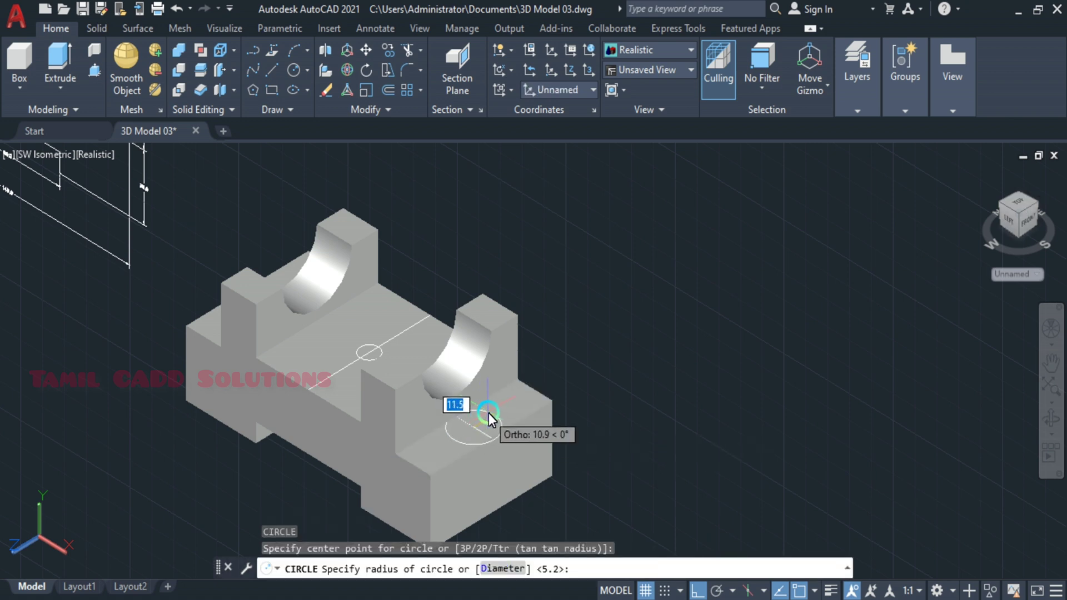
pyautogui.write('d')
pyautogui.press('Return')
pyautogui.write('1')
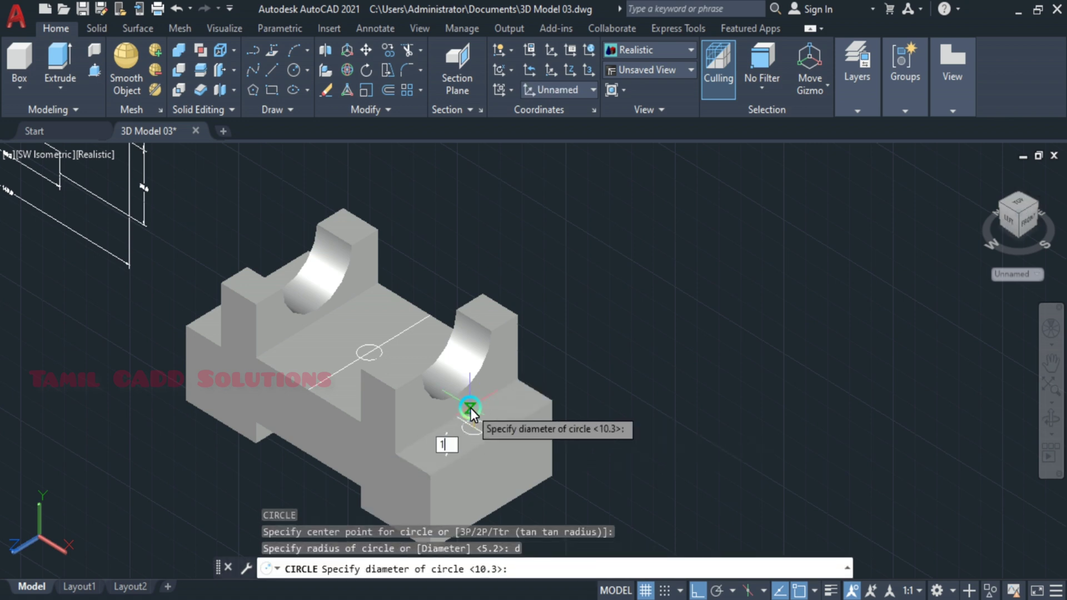
pyautogui.write('0.3')
pyautogui.press('Return')
pyautogui.press('Escape')
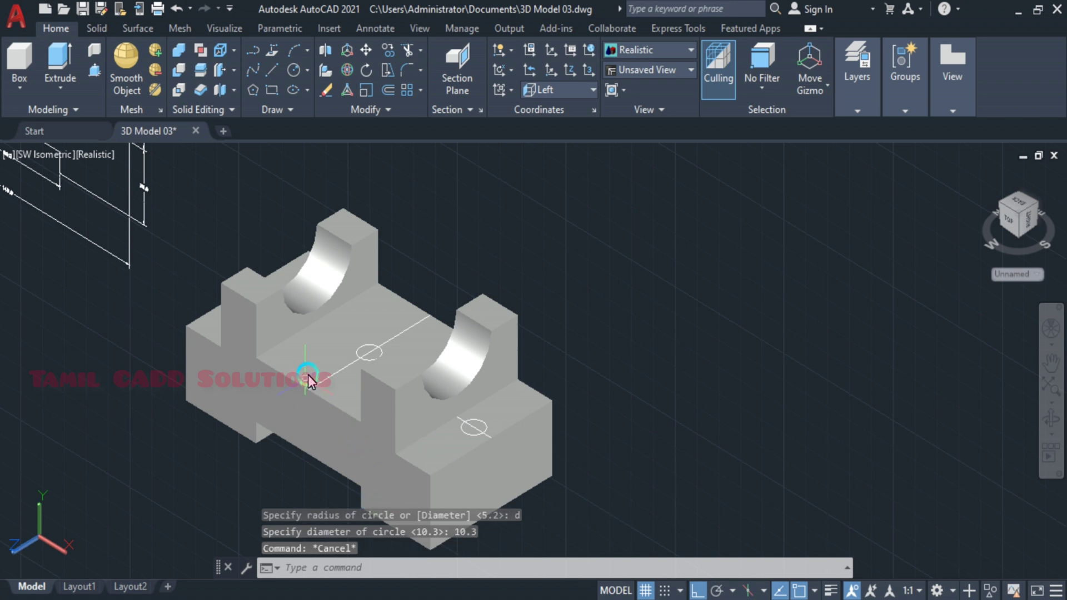
# Erase the 70-long guide line on the top face
pyautogui.click(210, 228)
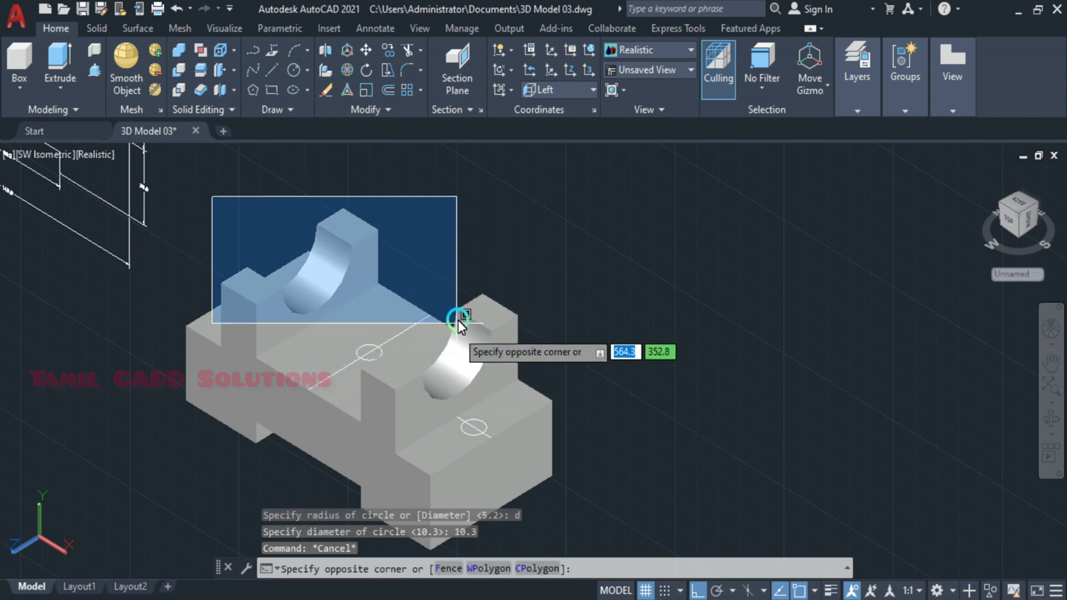
pyautogui.press('Escape')
pyautogui.scroll(3, 440, 288)
pyautogui.click(400, 352)
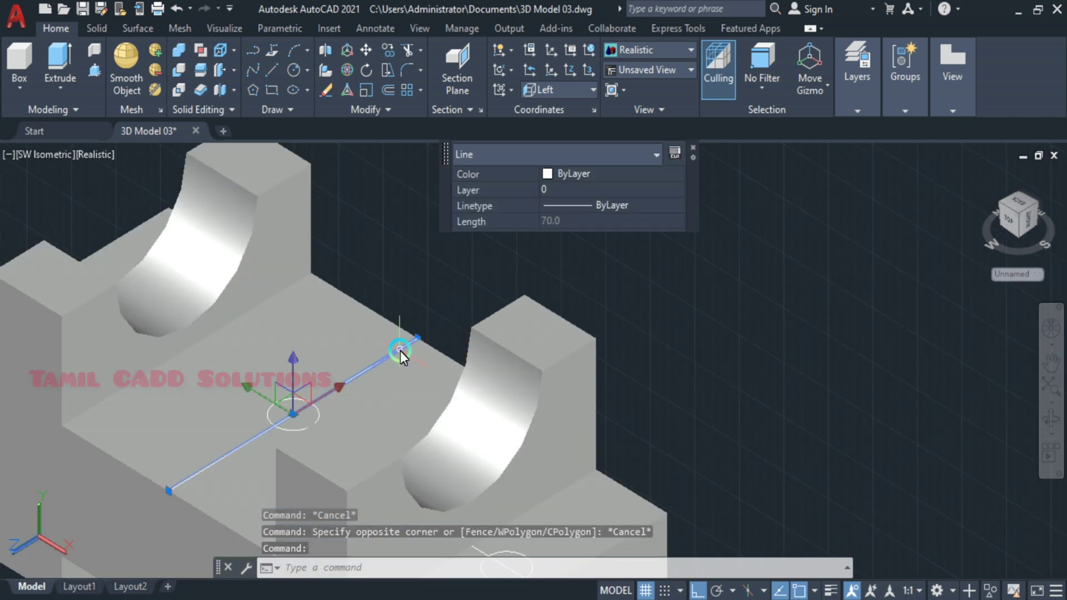
pyautogui.press('Delete')
# Window-select the lower guide line, deselect its circle, and delete the line
pyautogui.moveTo(479, 447); pyautogui.dragTo(460, 384, button='middle')
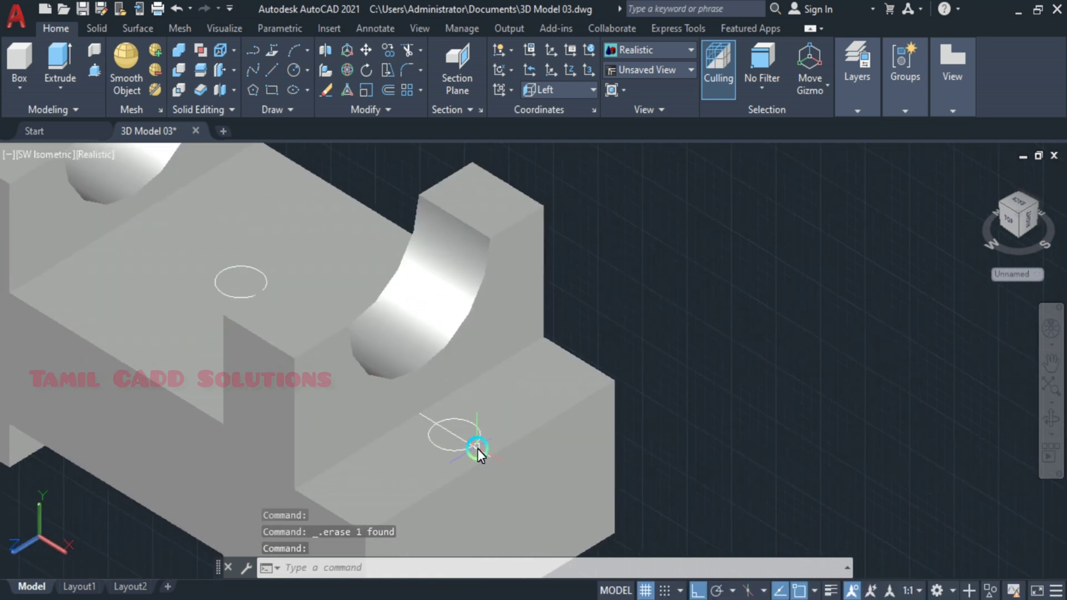
pyautogui.click(477, 450)
pyautogui.press('Escape')
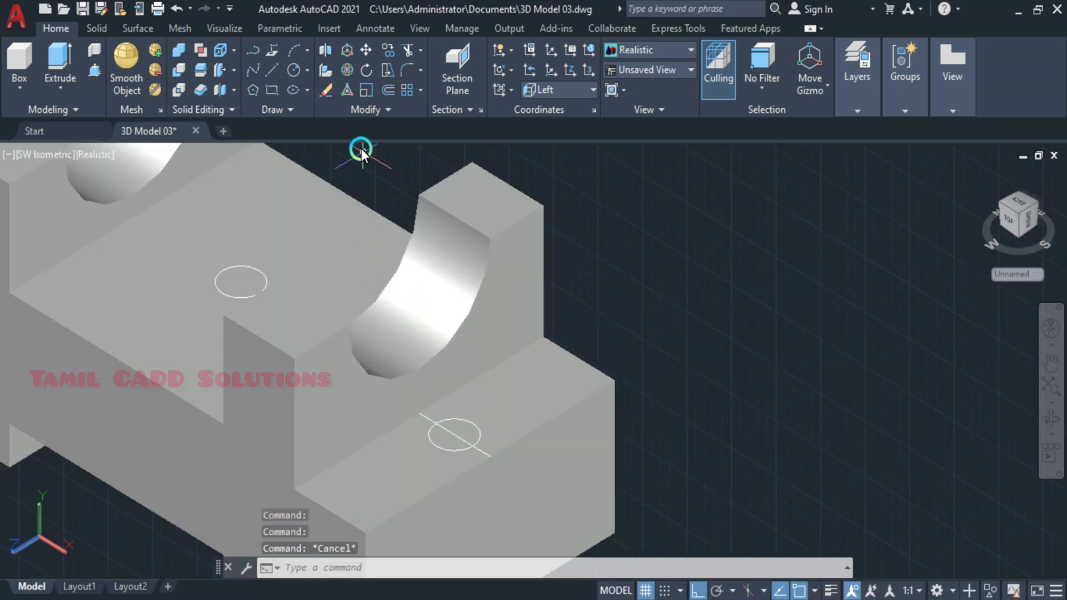
pyautogui.click(361, 149)
pyautogui.click(608, 530)
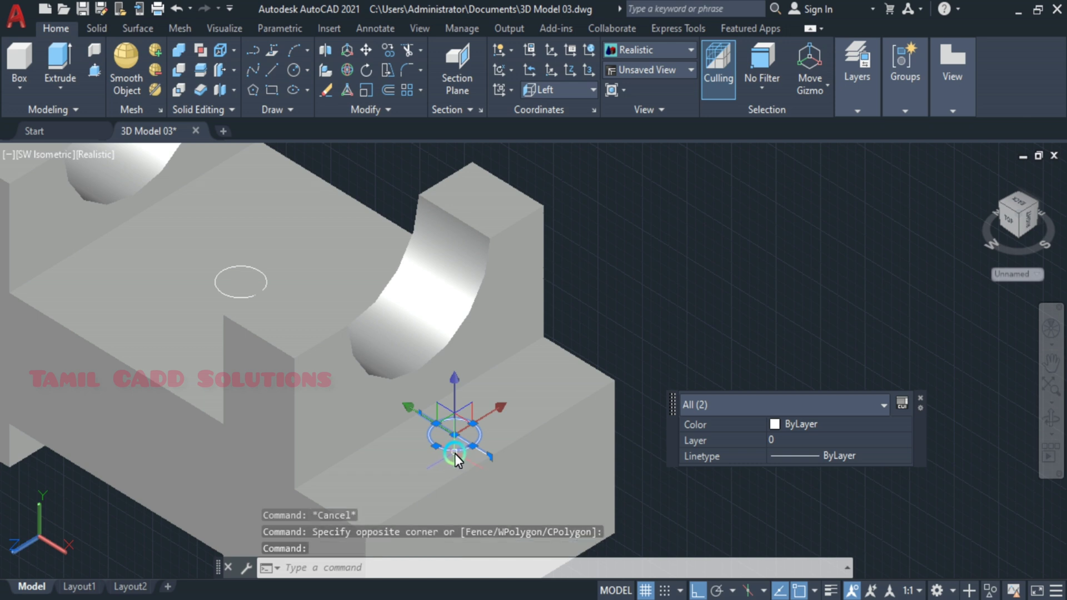
pyautogui.scroll(2, 456, 454)
pyautogui.scroll(2, 455, 453)
pyautogui.scroll(2, 452, 452)
pyautogui.keyDown('shift'); pyautogui.click(413, 444); pyautogui.keyUp('shift')
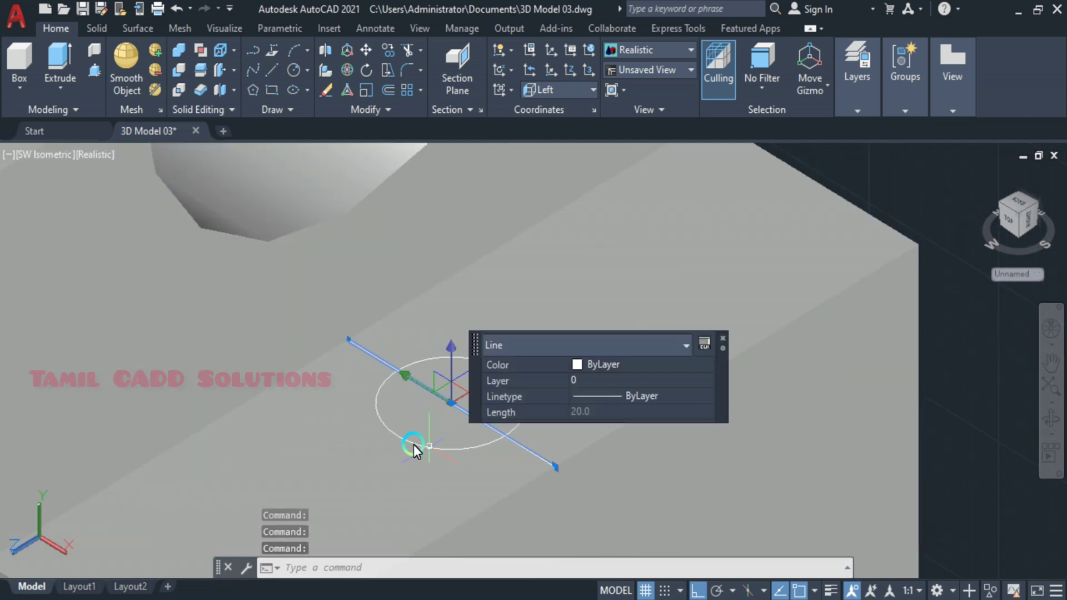
pyautogui.scroll(-4, 411, 471)
pyautogui.press('Delete')
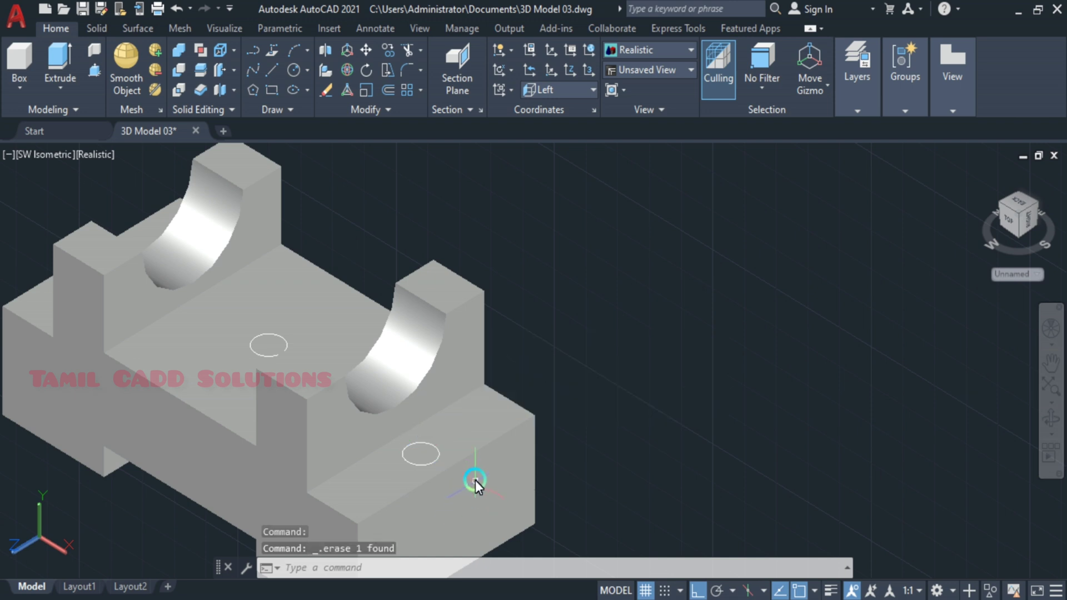
pyautogui.moveTo(475, 481); pyautogui.dragTo(559, 457, button='middle')
# Press-pull both 10.3 circles down through the block to form two holes
pyautogui.click(99, 71)
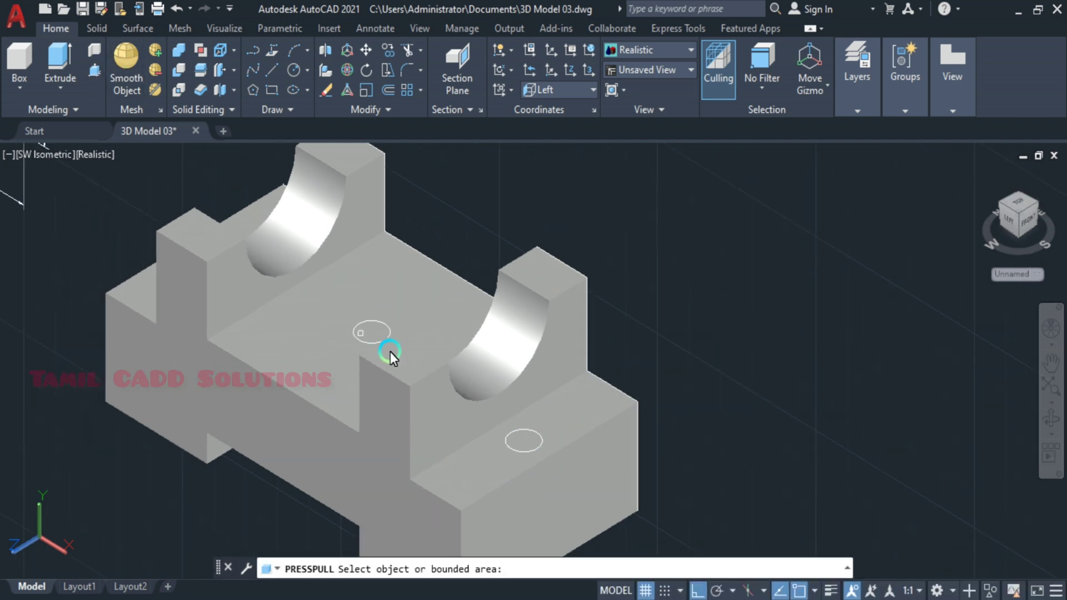
pyautogui.click(372, 332)
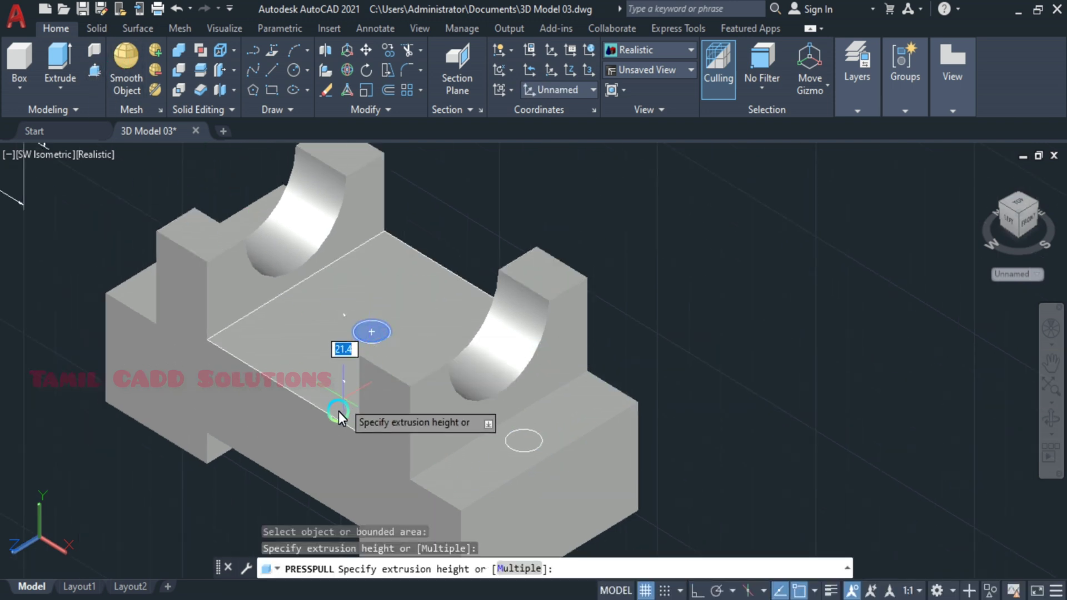
pyautogui.moveTo(338, 411); pyautogui.dragTo(383, 290, button='middle')
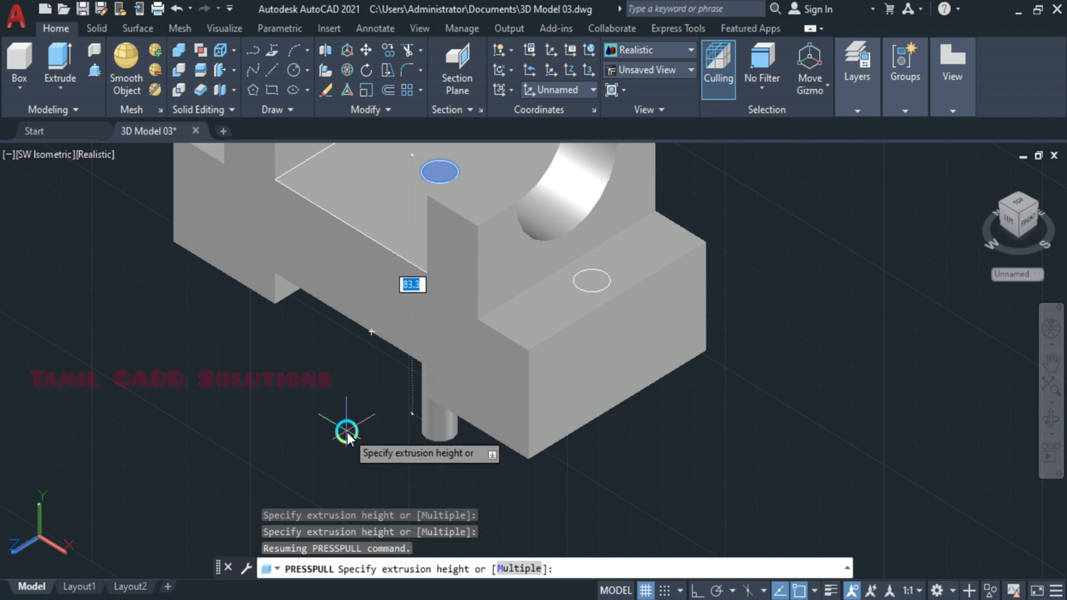
pyautogui.click(347, 432)
pyautogui.click(591, 280)
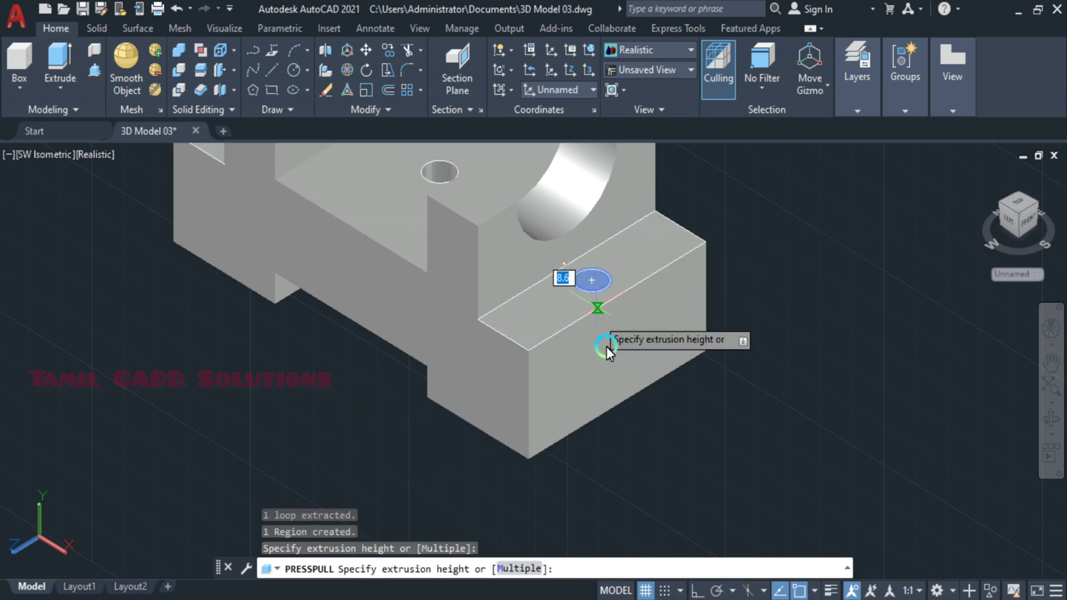
pyautogui.click(622, 467)
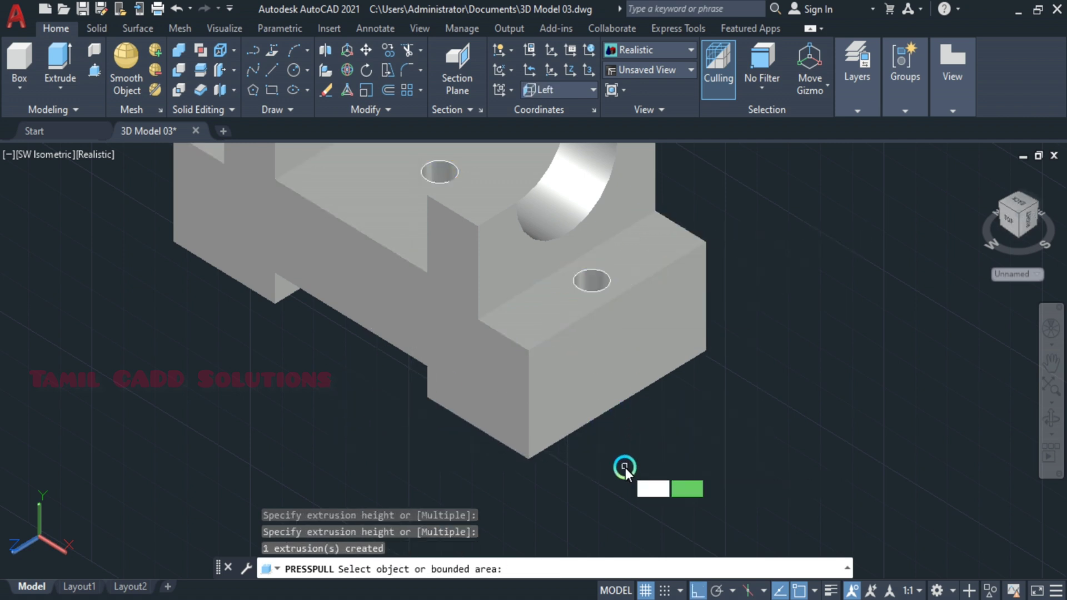
pyautogui.scroll(-3, 625, 468)
pyautogui.press('Return')
# Erase the two leftover hole circle outlines
pyautogui.click(425, 171)
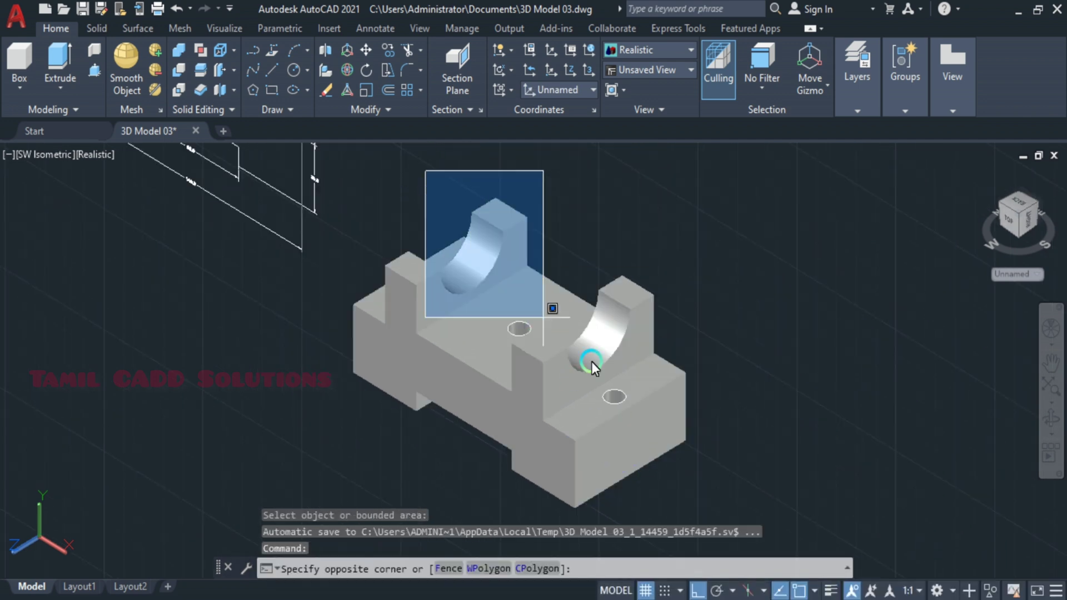
pyautogui.click(719, 456)
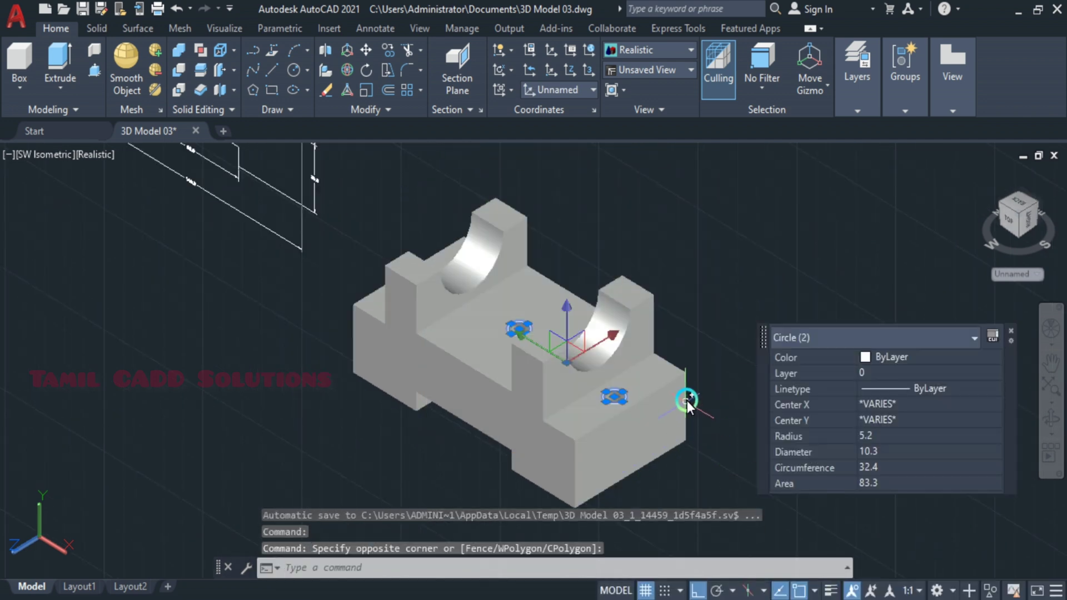
pyautogui.moveTo(687, 355); pyautogui.dragTo(672, 360, button='middle')
pyautogui.press('Delete')
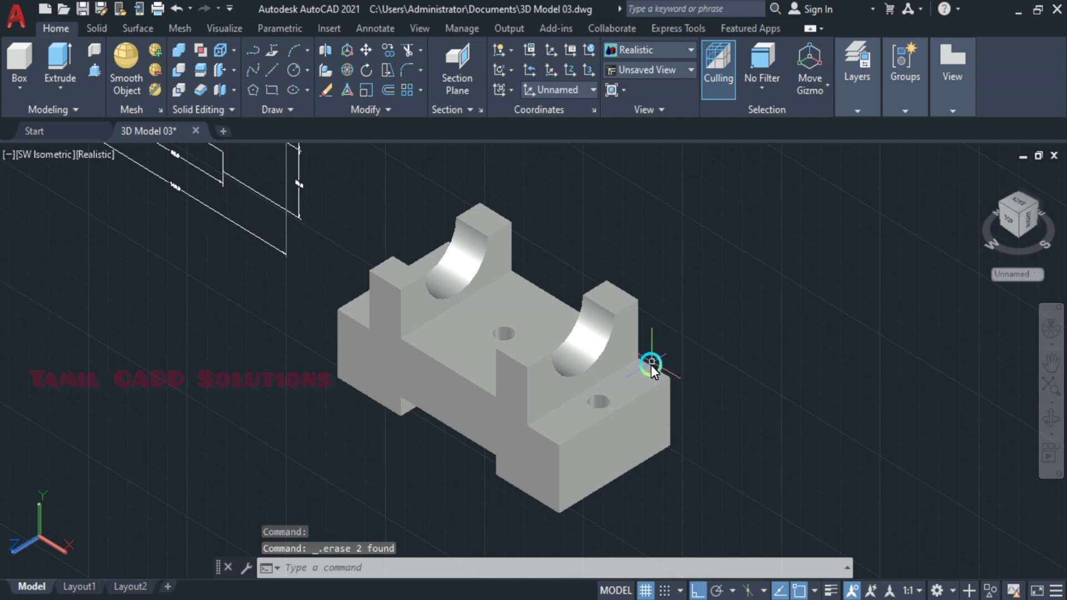
# Set the support block solid's colour to Yellow in Quick Properties
pyautogui.click(633, 385)
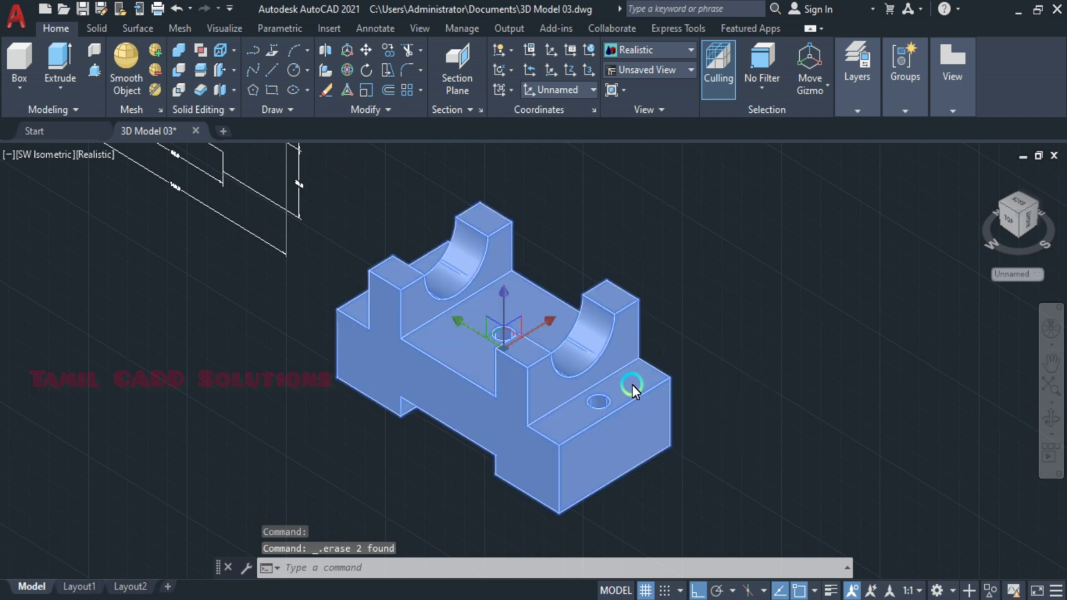
pyautogui.click(800, 209)
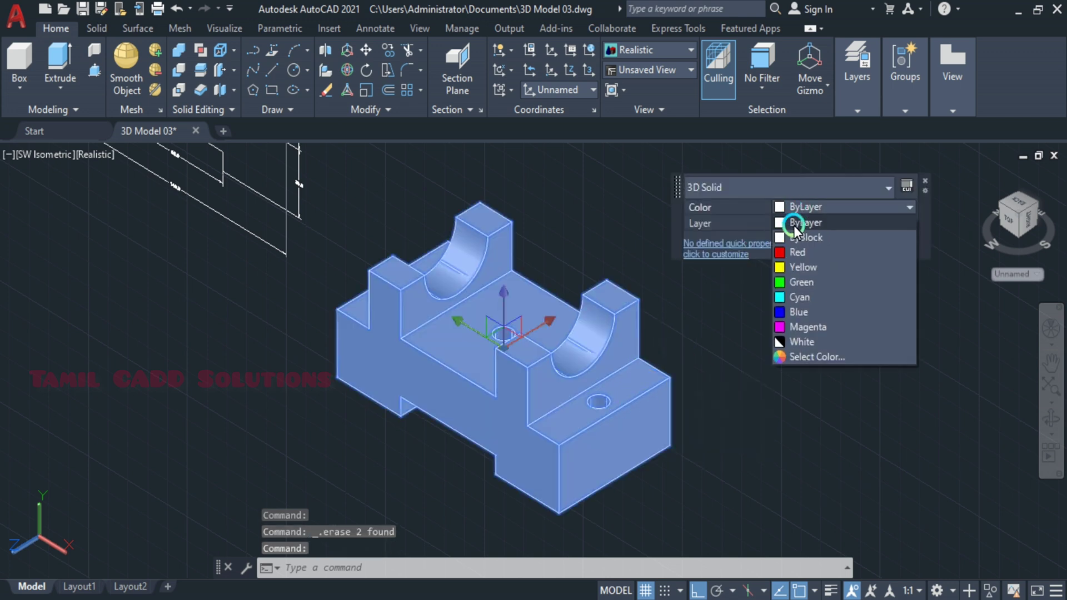
pyautogui.click(790, 264)
pyautogui.press('Escape')
pyautogui.press('Escape')
# Pan and zoom to bring the dimensioned wireframe outline into view
pyautogui.moveTo(467, 318); pyautogui.dragTo(570, 334, button='middle')
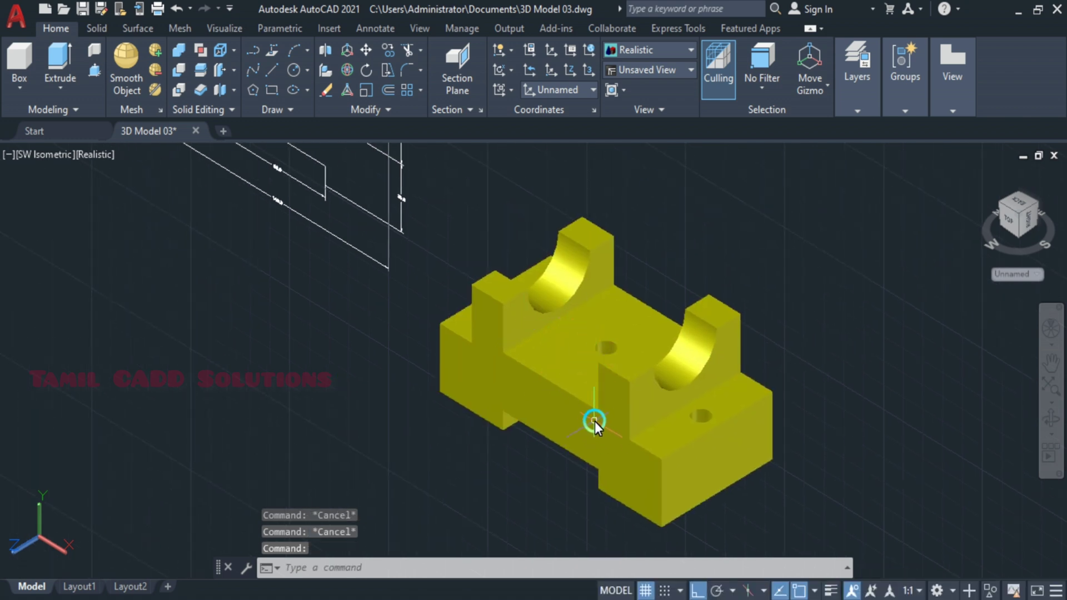
pyautogui.moveTo(617, 413); pyautogui.dragTo(623, 466, button='middle')
pyautogui.scroll(-2, 624, 469)
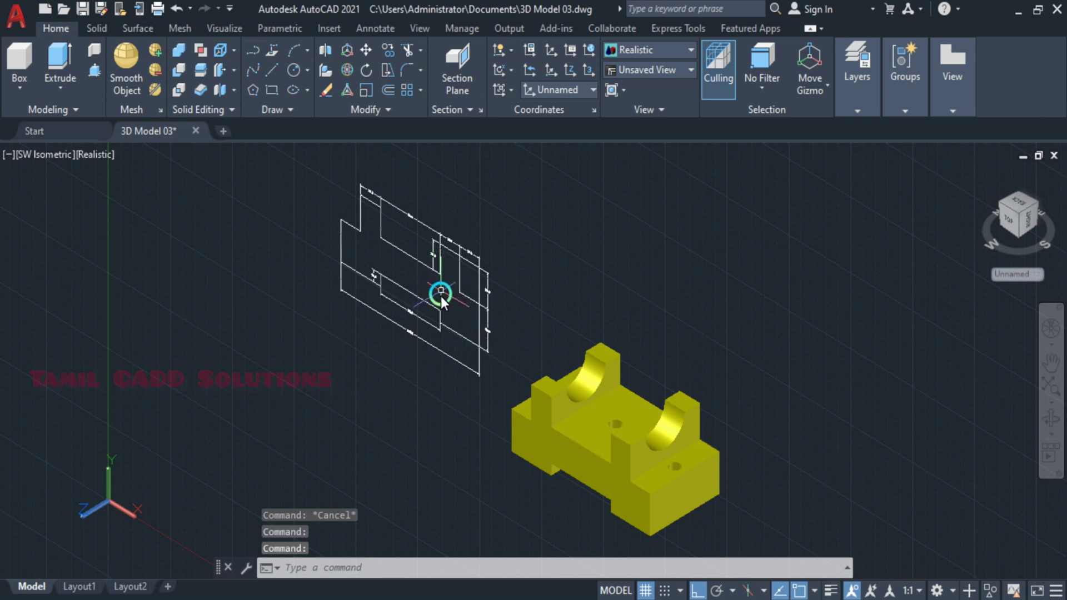
pyautogui.scroll(1, 424, 280)
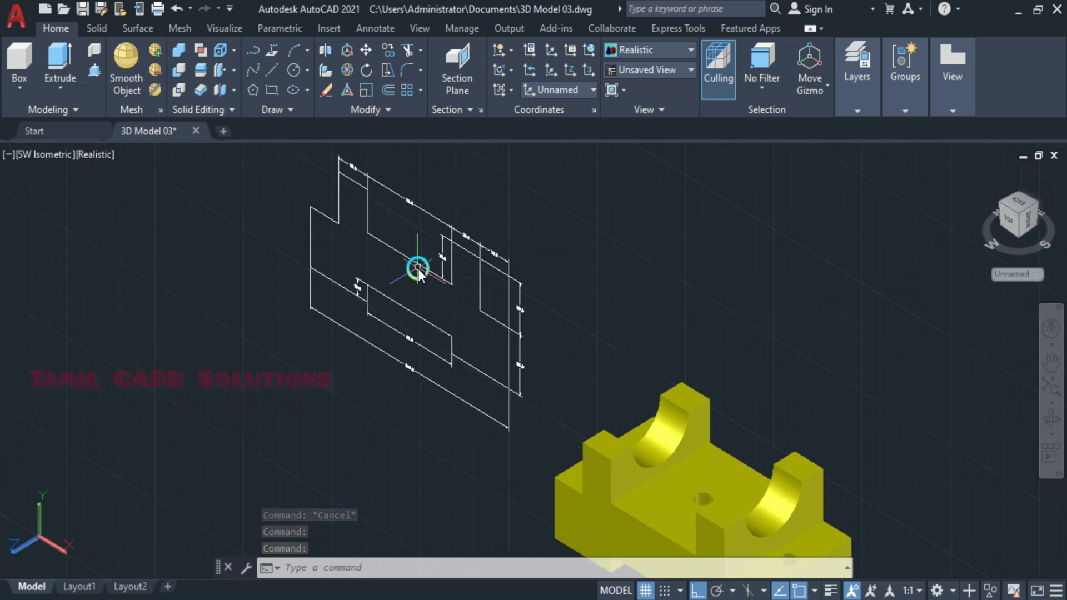
pyautogui.scroll(2, 417, 268)
pyautogui.scroll(-1, 419, 270)
pyautogui.scroll(1, 468, 246)
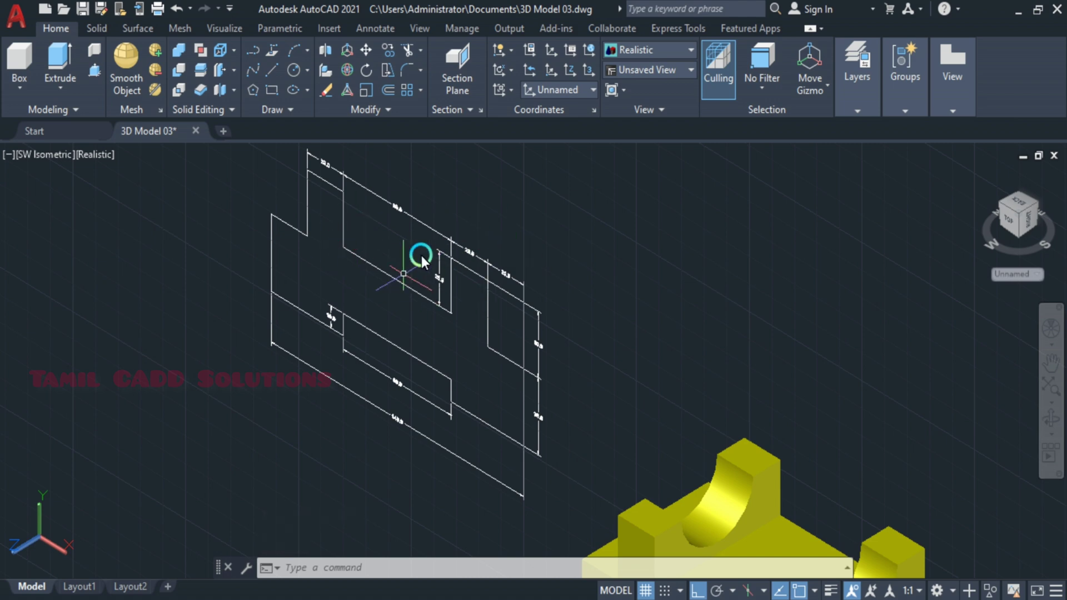
pyautogui.scroll(2, 426, 219)
pyautogui.scroll(-1, 388, 219)
# Extrude the closed wireframe outline to a height of 70
pyautogui.scroll(-2, 369, 250)
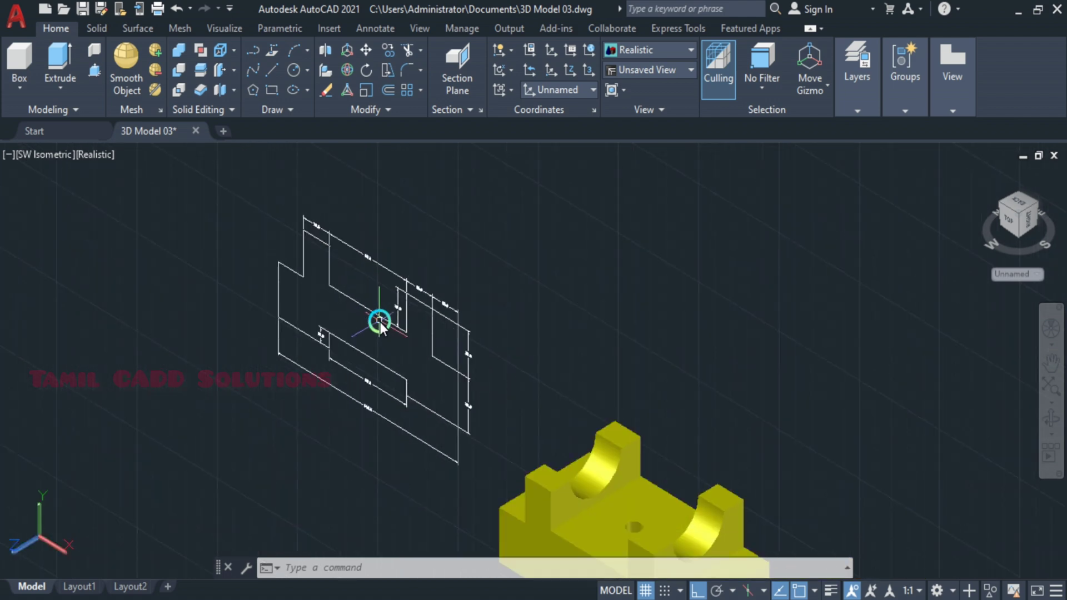
pyautogui.click(378, 310)
pyautogui.write('e')
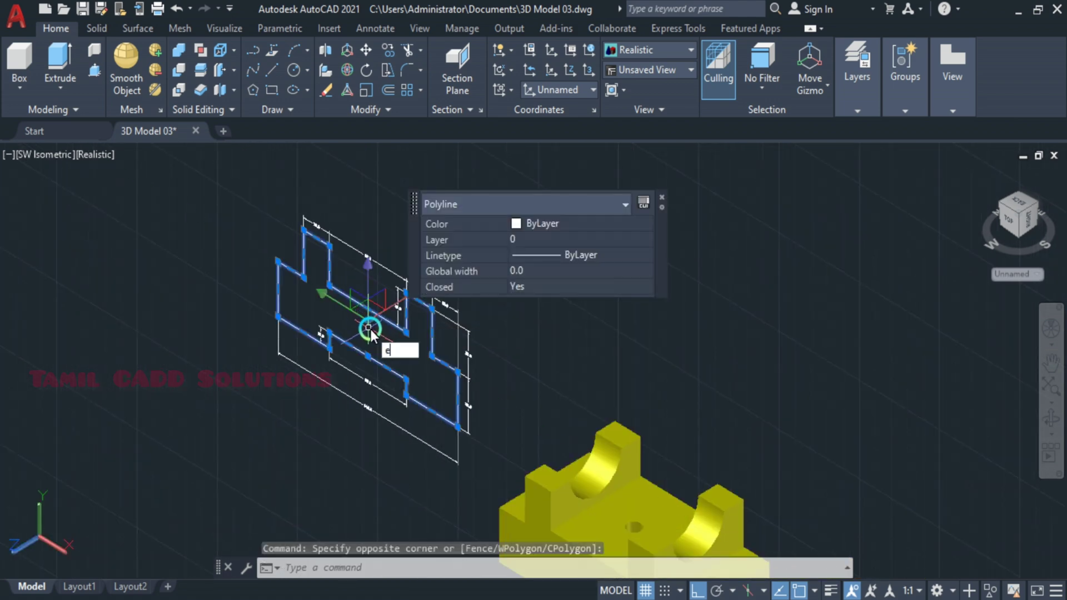
pyautogui.write('t')
pyautogui.press('Return')
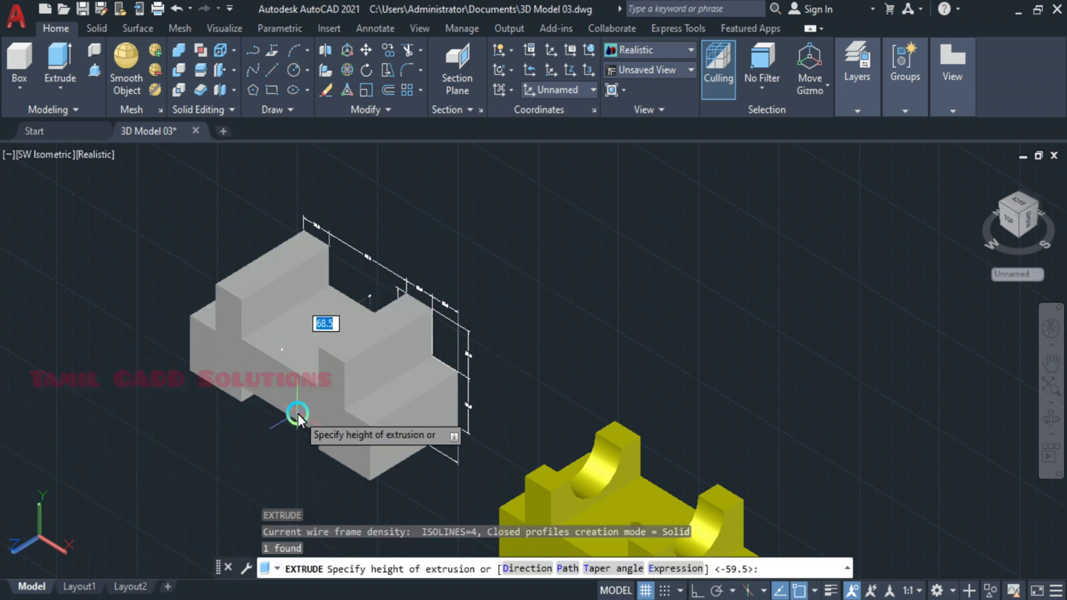
pyautogui.write('70')
pyautogui.press('Return')
pyautogui.press('Escape')
# Draw a radius 20 circle centred on the block's end face
pyautogui.click(293, 70)
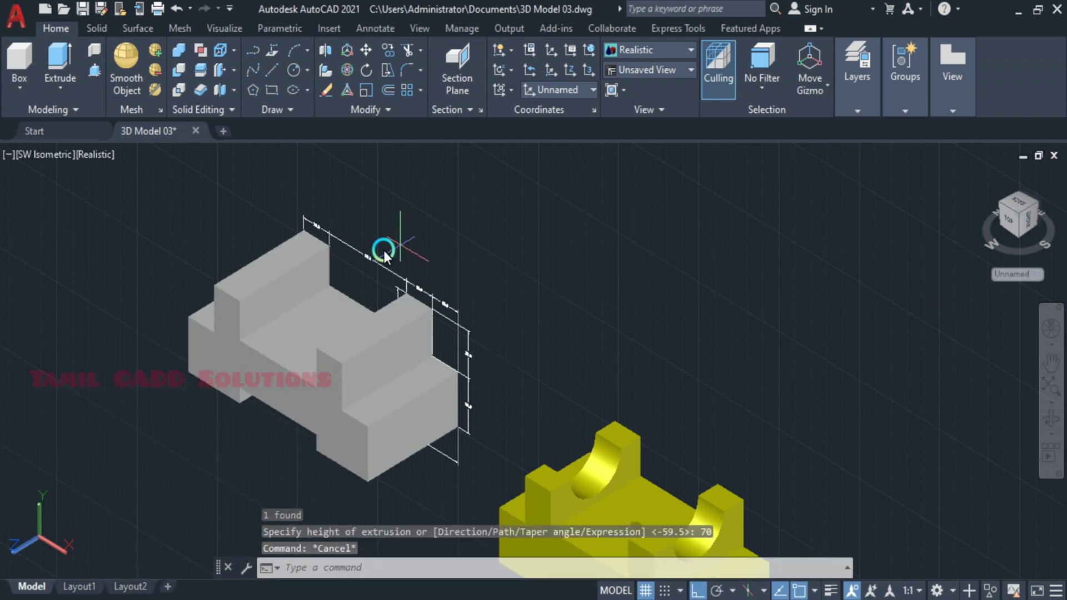
pyautogui.click(383, 346)
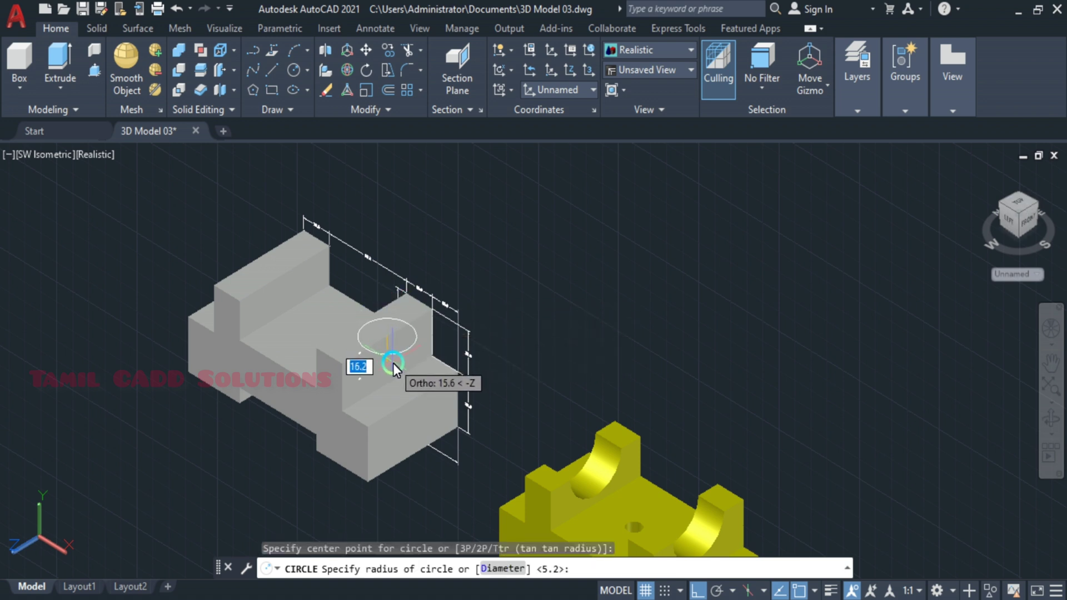
pyautogui.press('Escape')
pyautogui.click(301, 58)
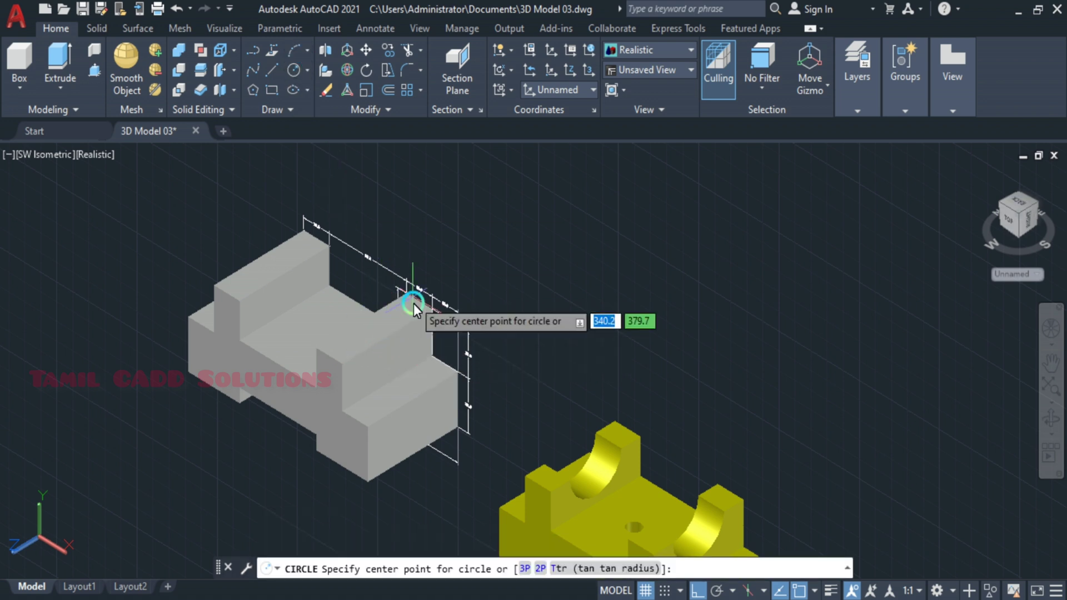
pyautogui.click(390, 337)
pyautogui.press('Escape')
pyautogui.scroll(4, 392, 343)
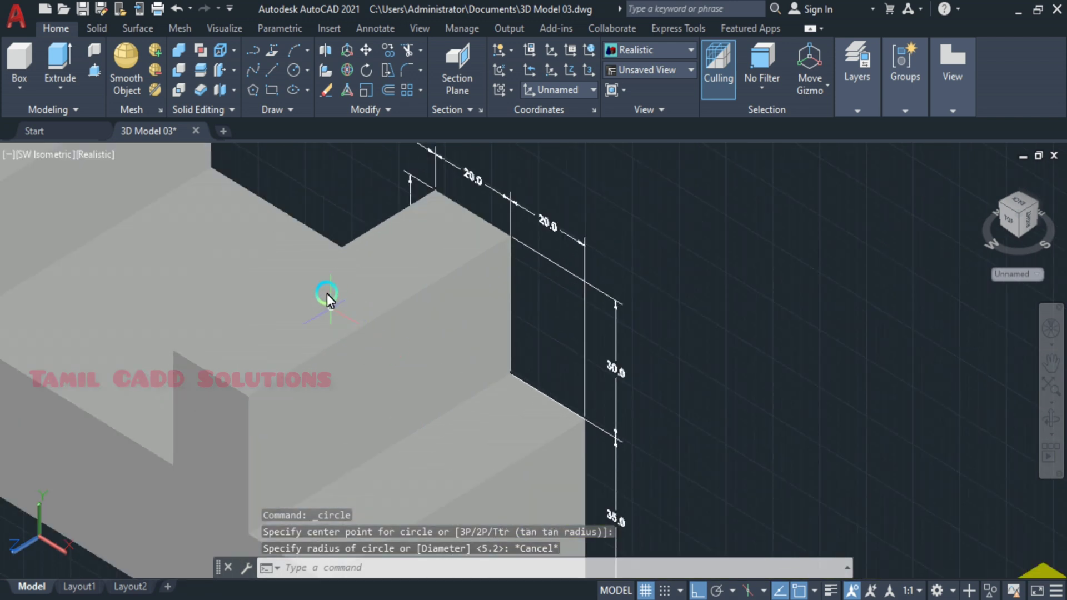
pyautogui.click(292, 71)
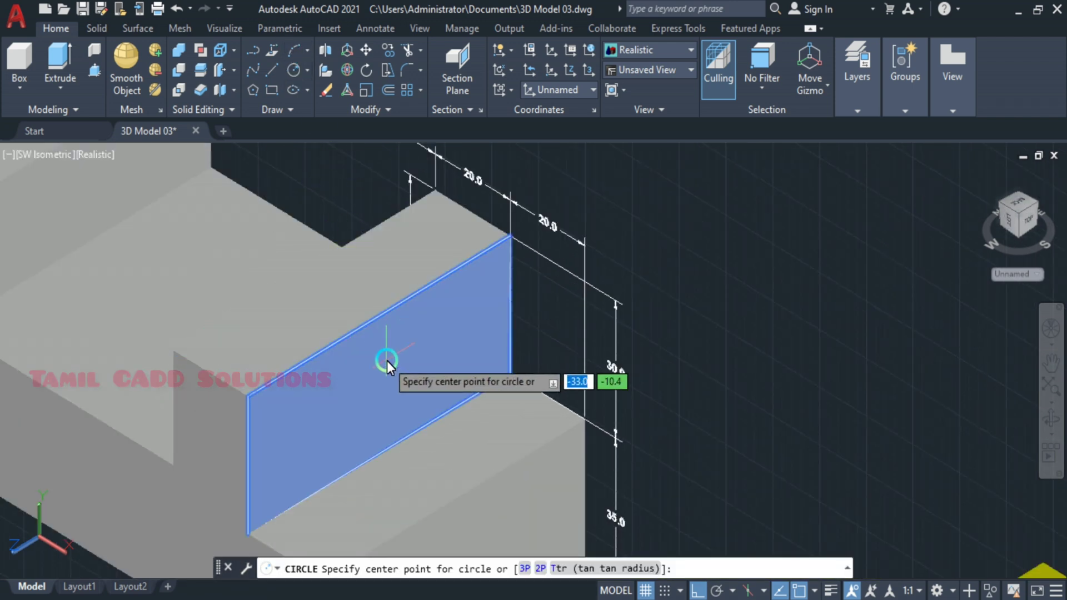
pyautogui.click(377, 322)
pyautogui.write('20')
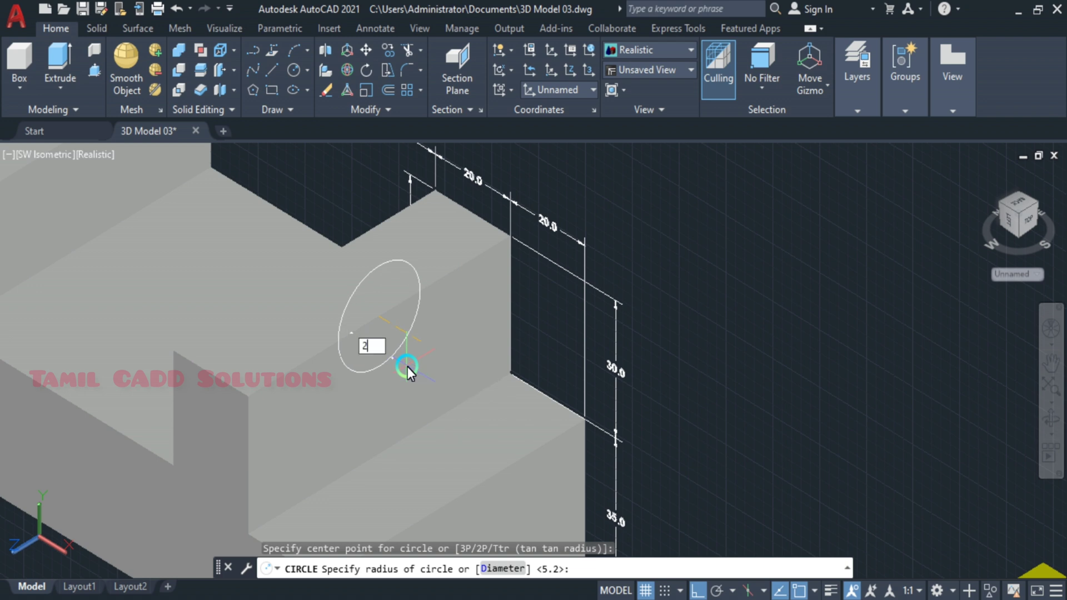
pyautogui.press('Return')
pyautogui.scroll(-3, 343, 424)
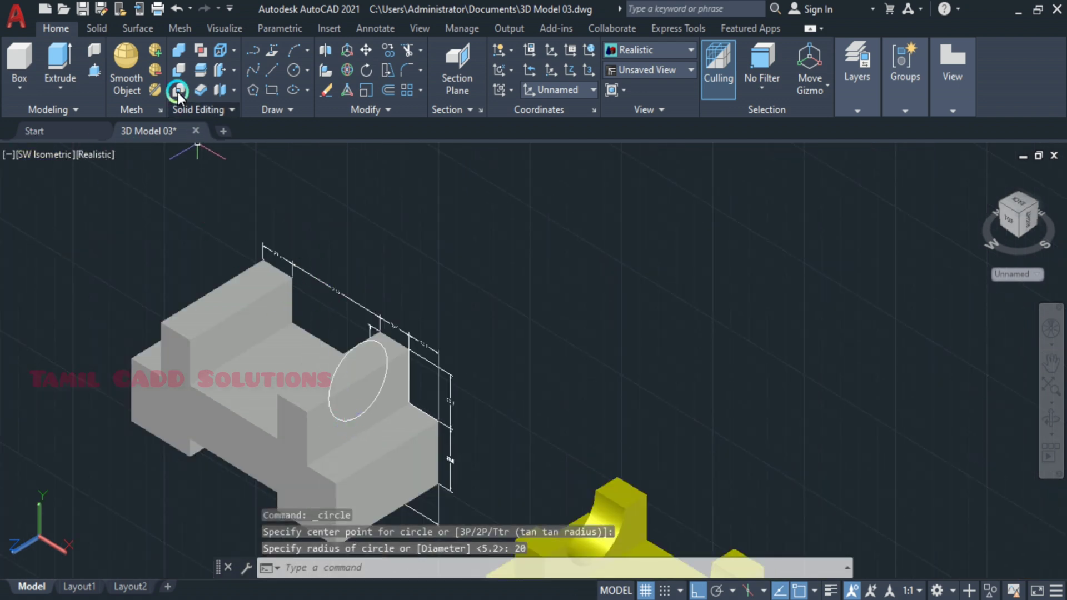
# Press-pull the R20 circle through both uprights and erase the leftover circle
pyautogui.click(94, 69)
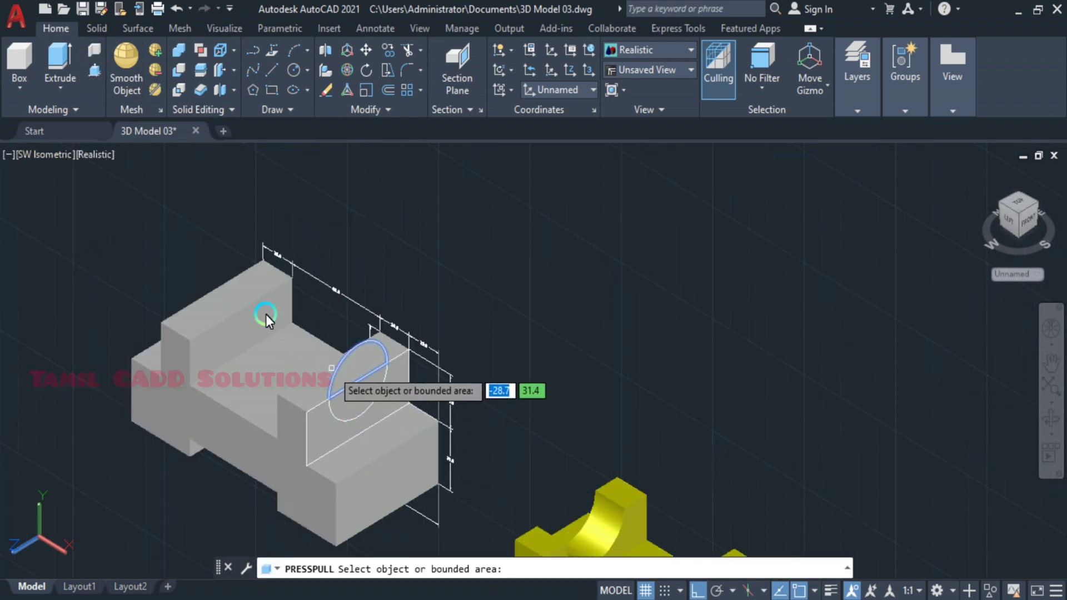
pyautogui.press('Escape')
pyautogui.press('space')
pyautogui.click(362, 402)
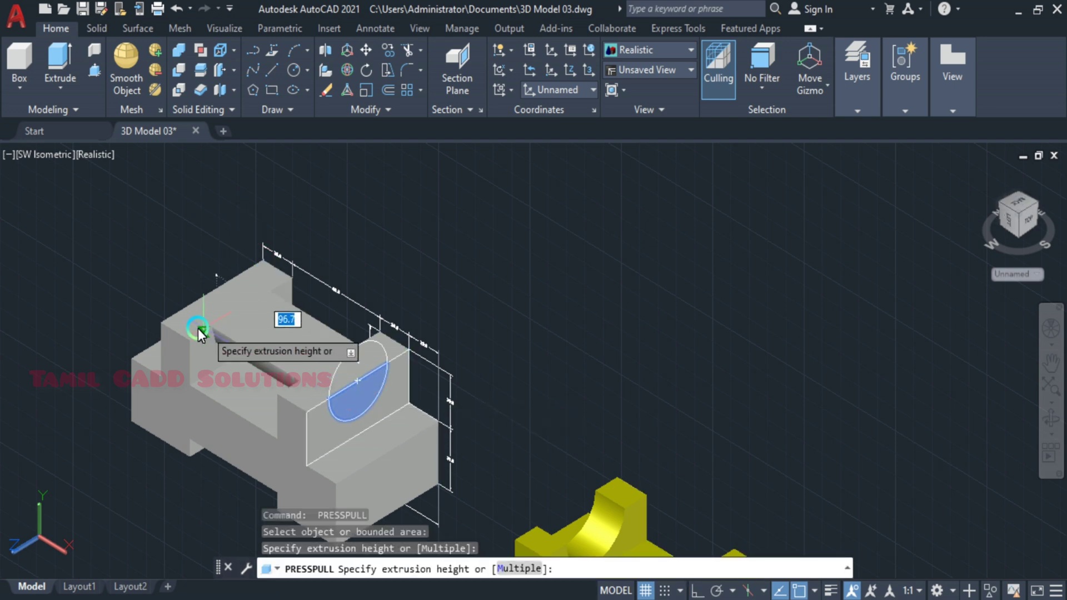
pyautogui.click(171, 312)
pyautogui.press('Return')
pyautogui.moveTo(342, 394)
pyautogui.mouseDown(button='middle')
pyautogui.moveTo(350, 357)
pyautogui.moveTo(393, 320)
pyautogui.moveTo(441, 321)
pyautogui.mouseUp(button='middle')
pyautogui.click(357, 329)
pyautogui.press('Delete')
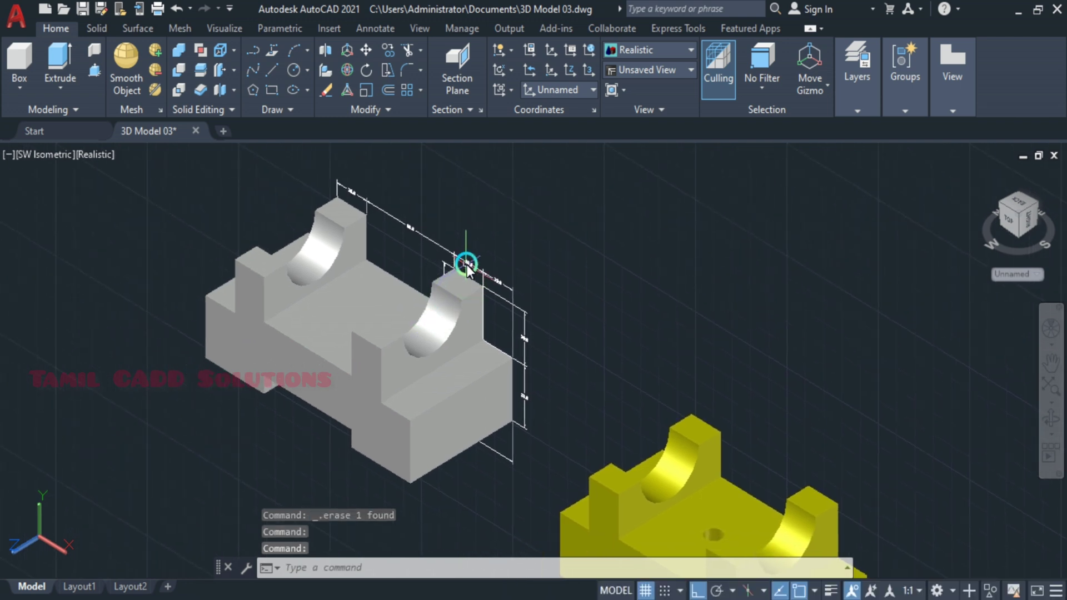
# Draw a guide line across the lower step and centre a 10.3-diameter circle on it
pyautogui.moveTo(433, 406); pyautogui.dragTo(450, 416, button='middle')
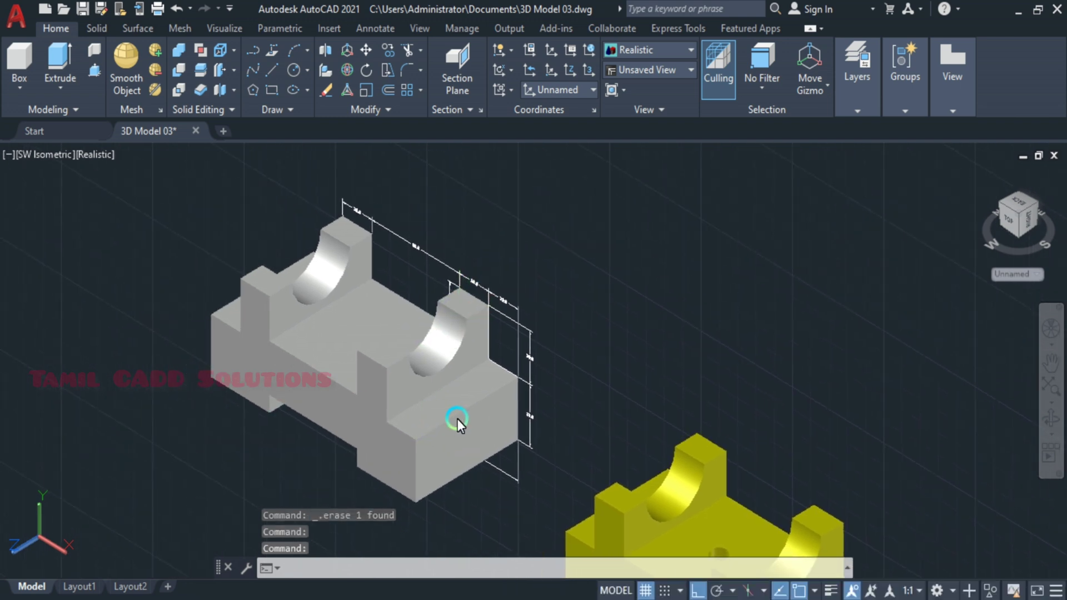
pyautogui.click(277, 73)
pyautogui.scroll(3, 440, 389)
pyautogui.click(400, 401)
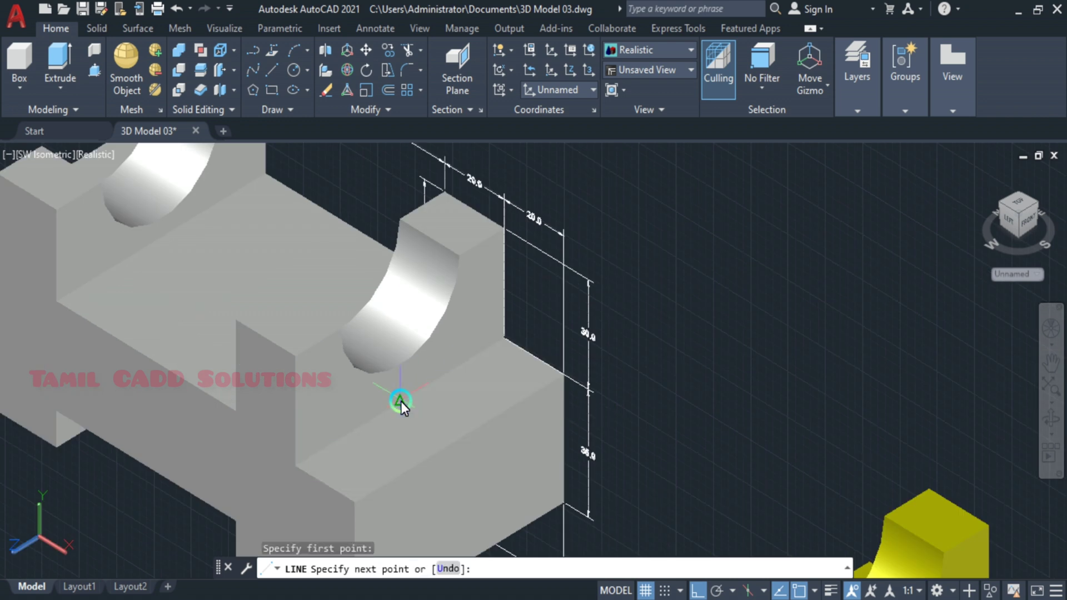
pyautogui.click(459, 437)
pyautogui.press('Escape')
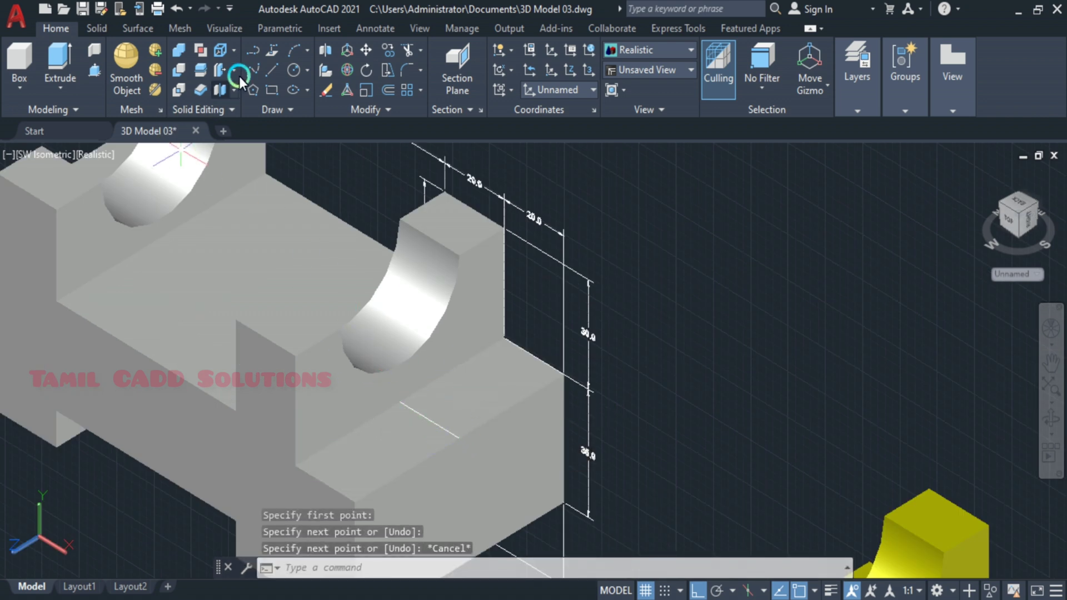
pyautogui.click(300, 72)
pyautogui.click(431, 422)
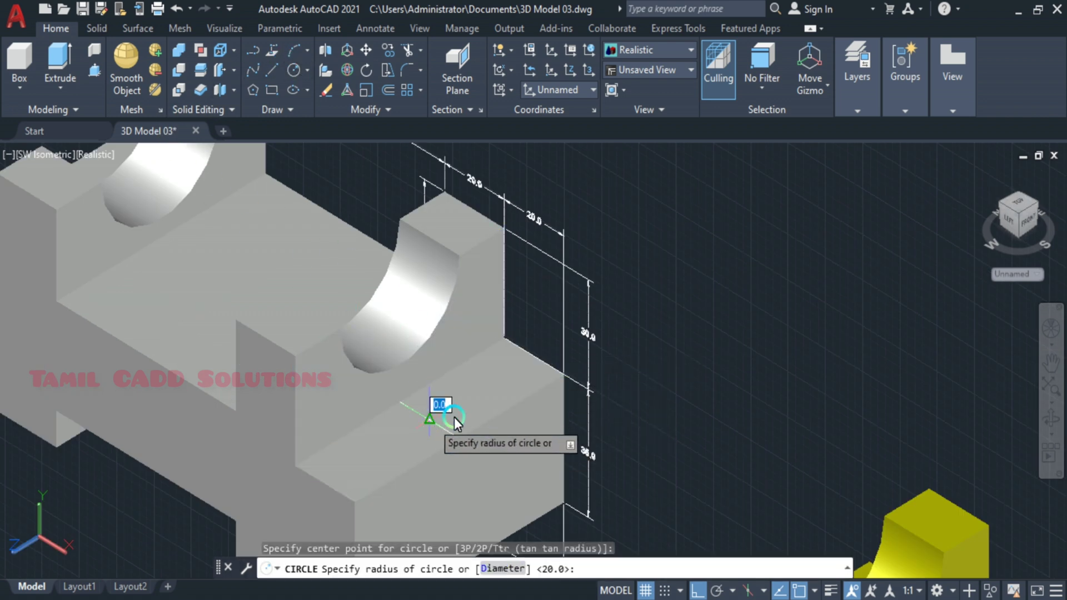
pyautogui.write('d')
pyautogui.press('Return')
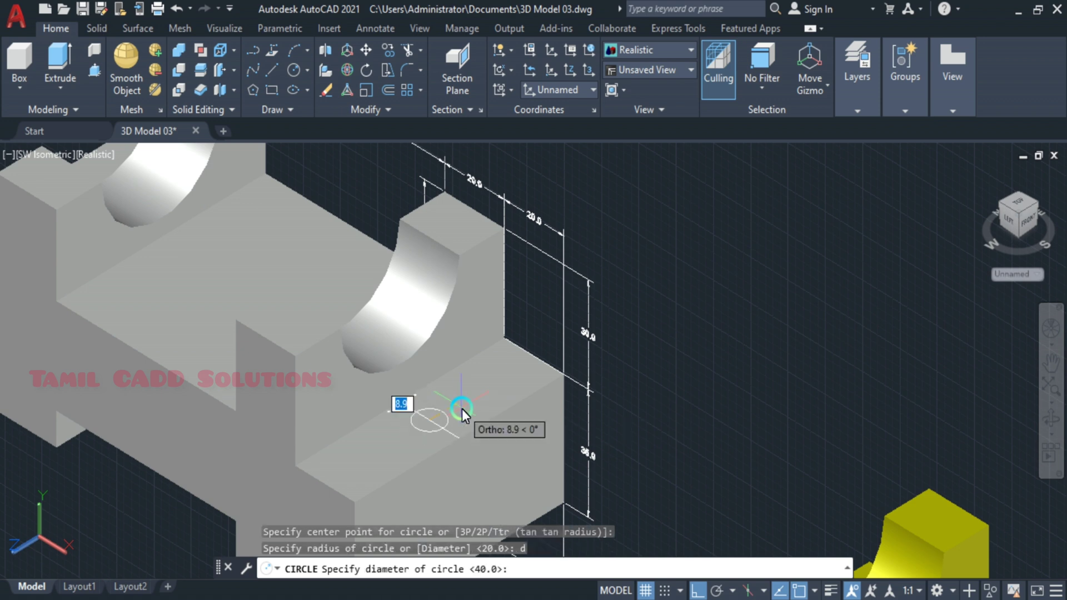
pyautogui.write('10.3')
pyautogui.press('Return')
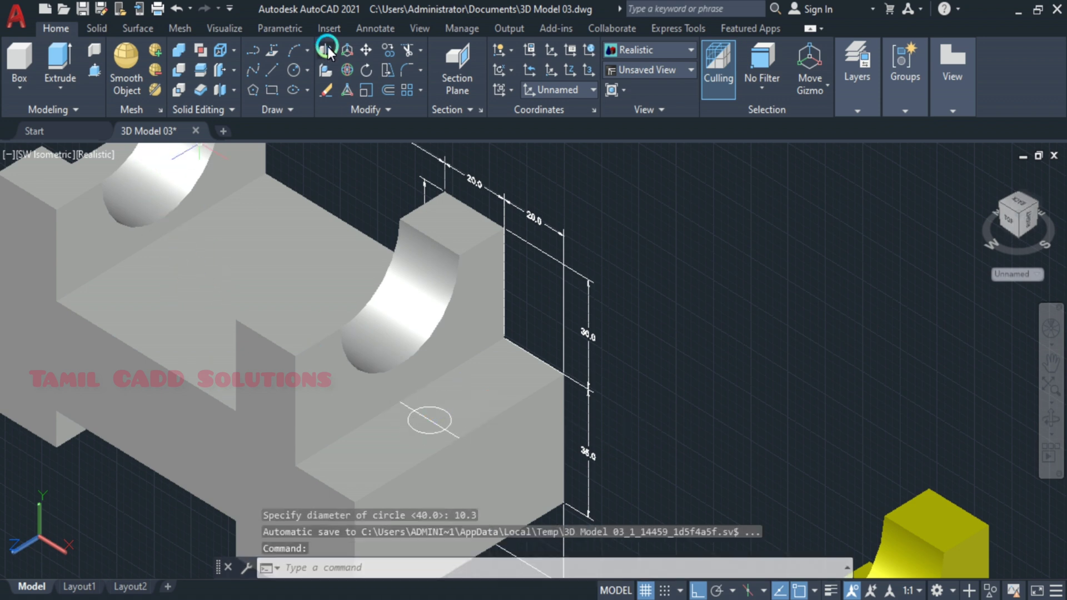
# Draw a 70-unit guide line on the central top face and centre a 10.3-diameter circle at its midpoint
pyautogui.click(274, 72)
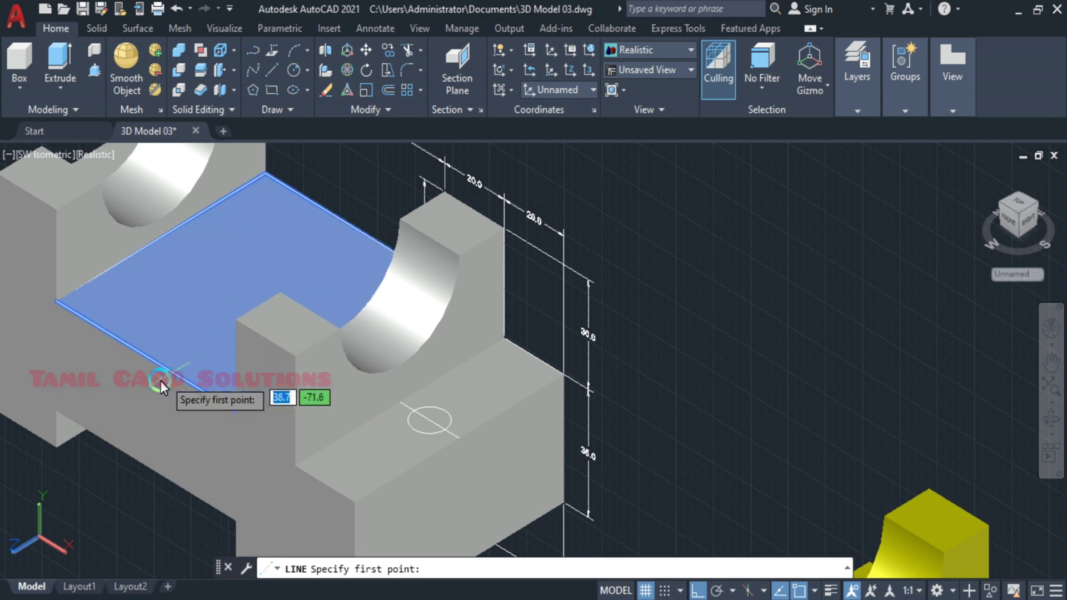
pyautogui.click(151, 360)
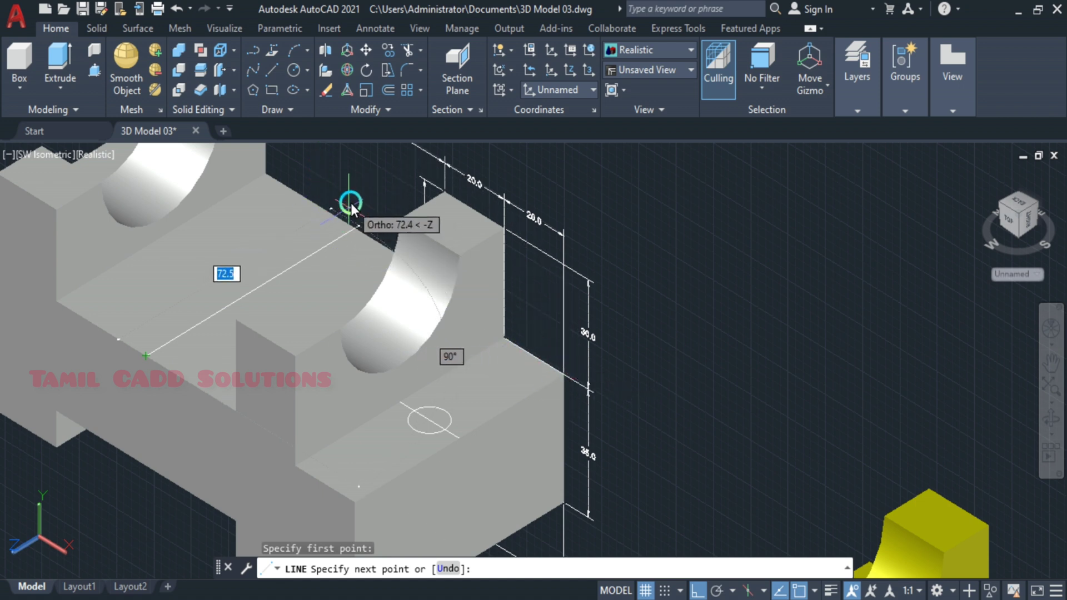
pyautogui.write('70')
pyautogui.press('Return')
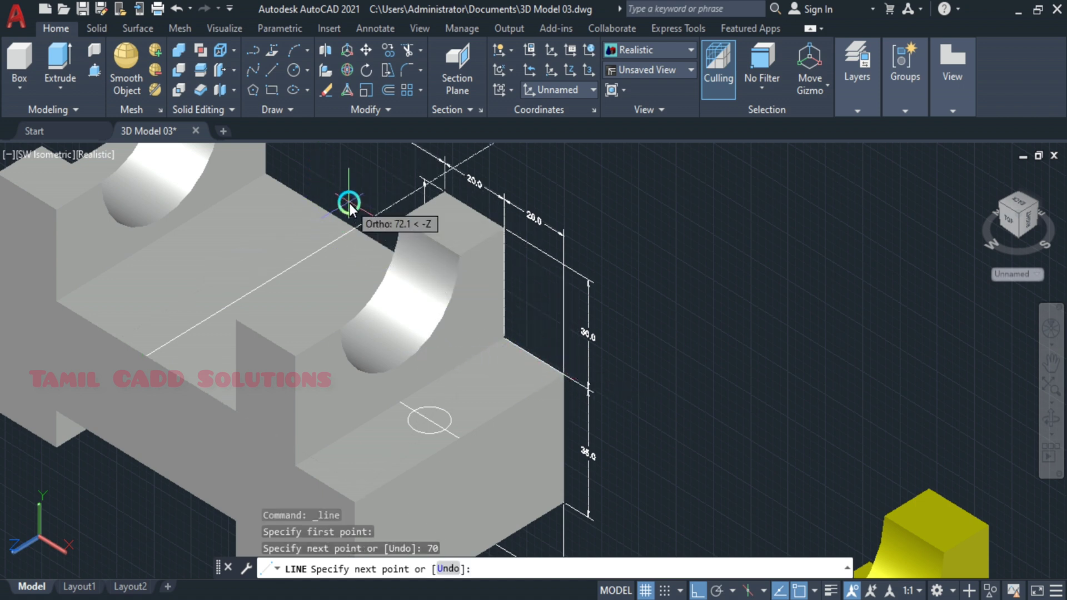
pyautogui.press('Escape')
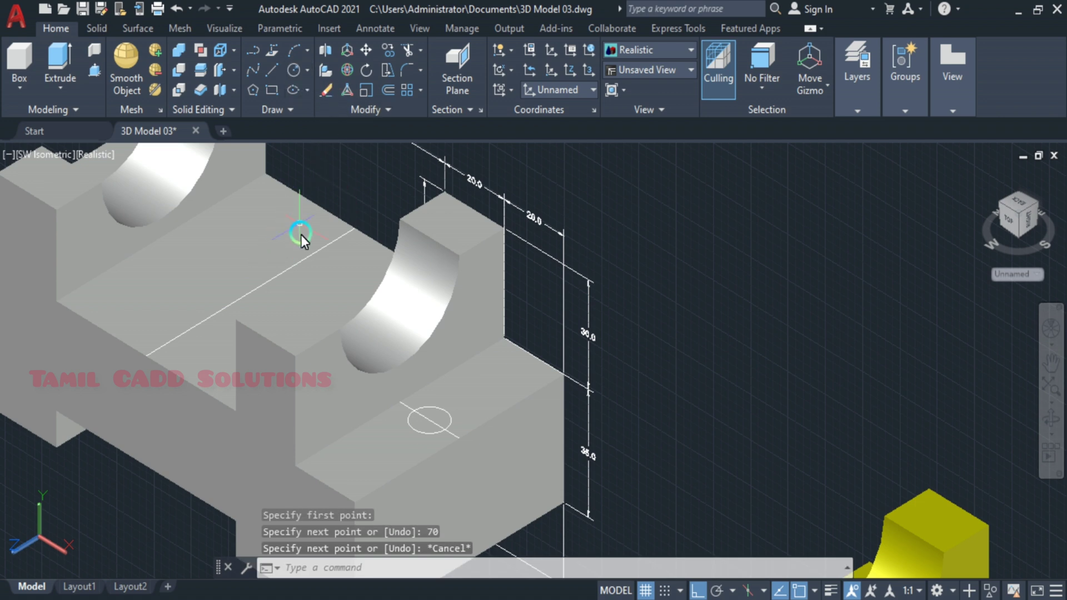
pyautogui.click(294, 71)
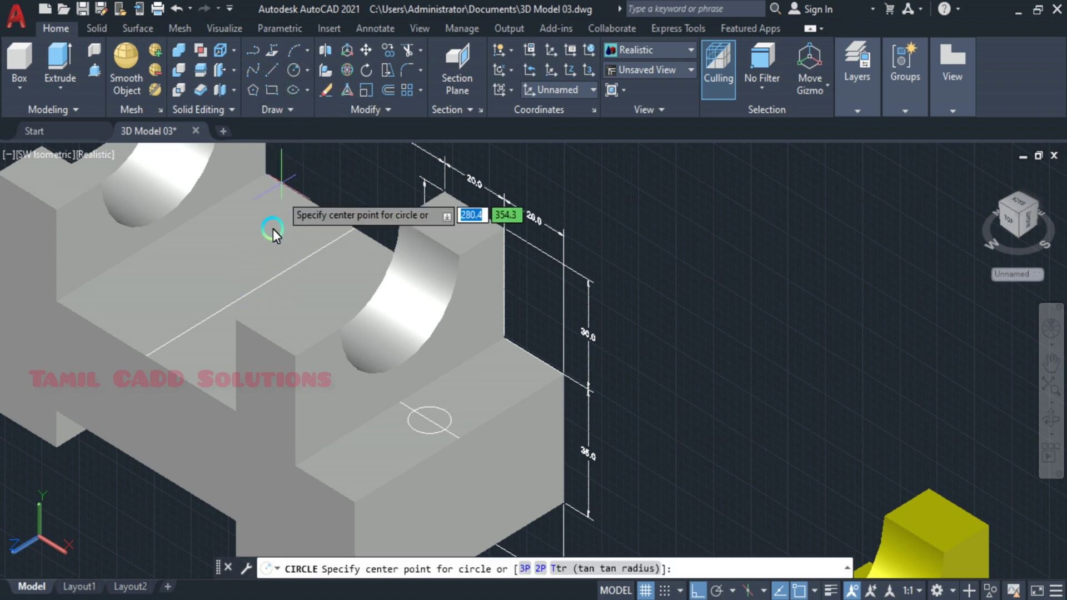
pyautogui.click(251, 289)
pyautogui.press('Escape')
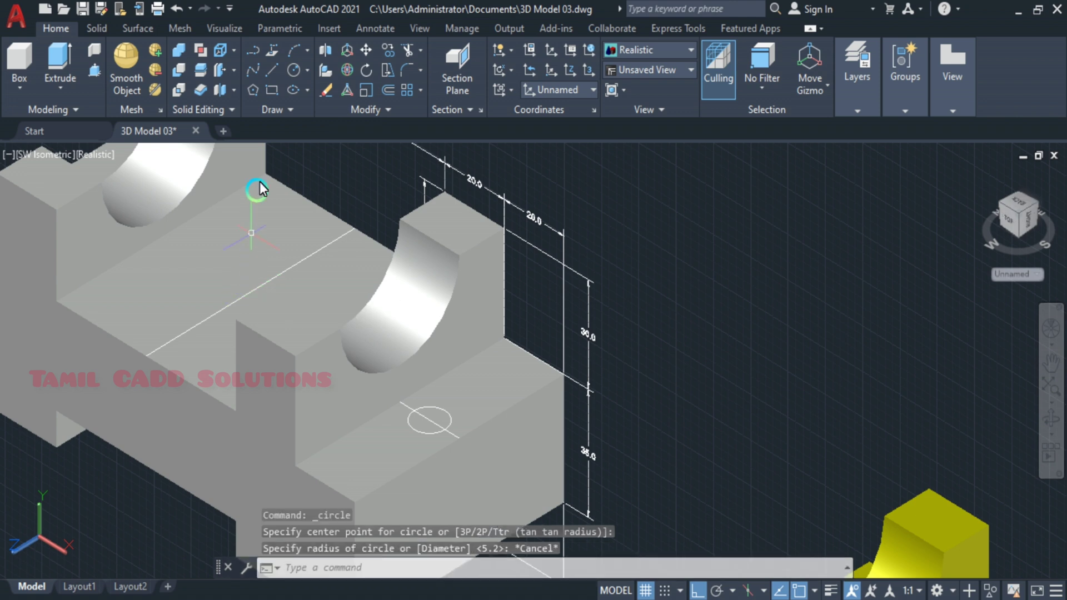
pyautogui.press('Return')
pyautogui.click(249, 294)
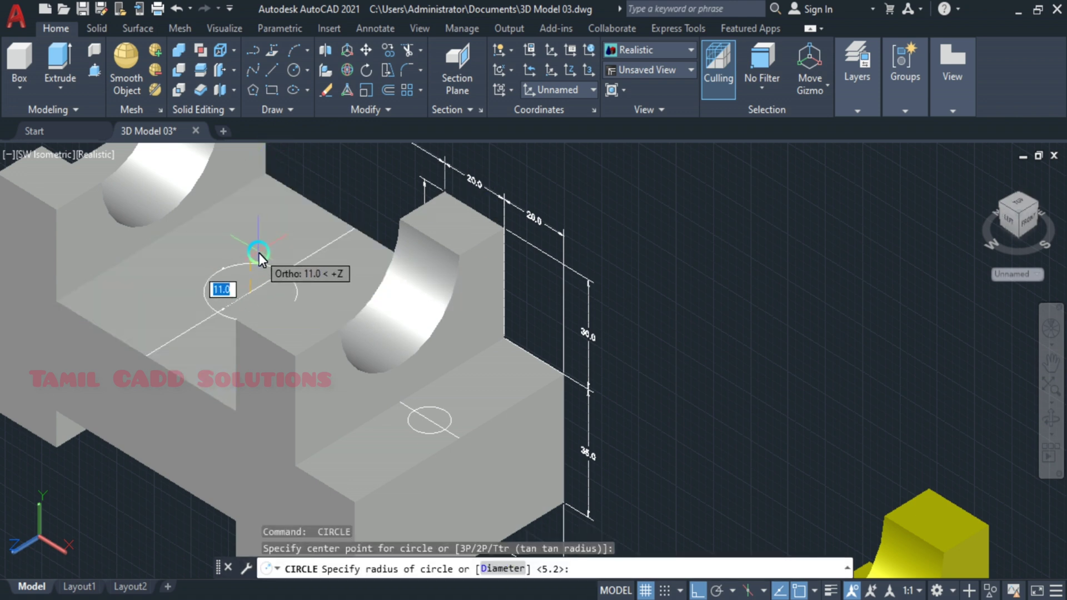
pyautogui.write('d')
pyautogui.press('Return')
pyautogui.write('10.3')
pyautogui.press('Return')
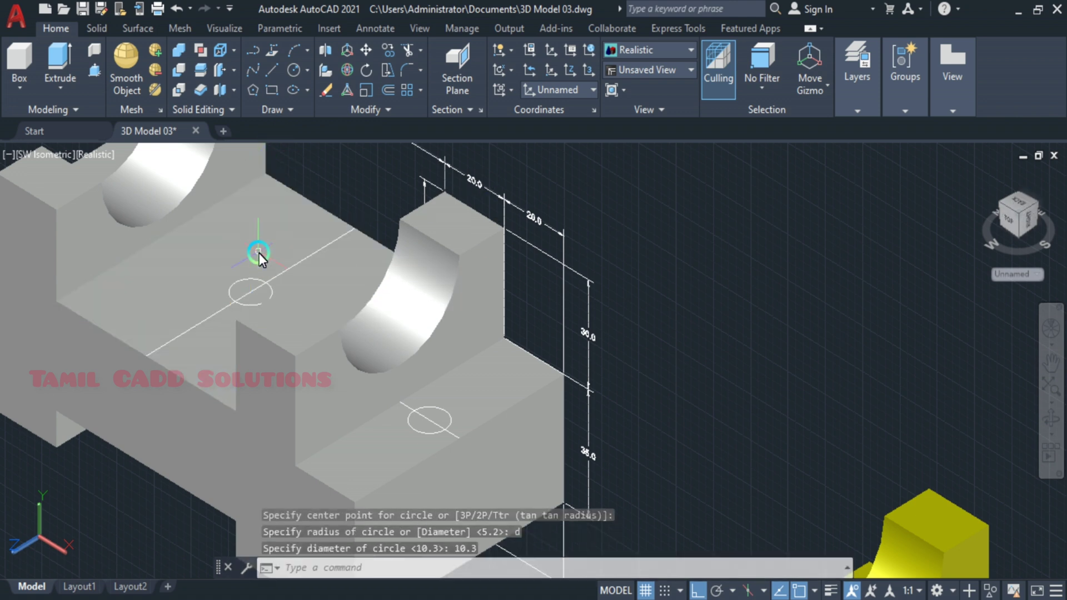
pyautogui.press('Escape')
# Delete the guide line through the upper circle
pyautogui.click(336, 242)
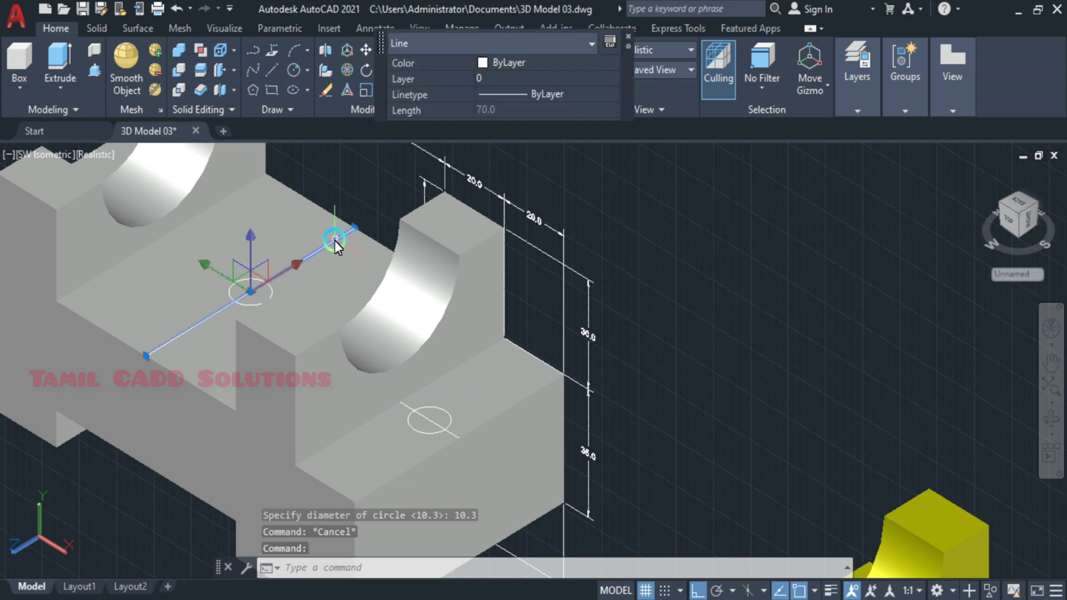
pyautogui.press('Delete')
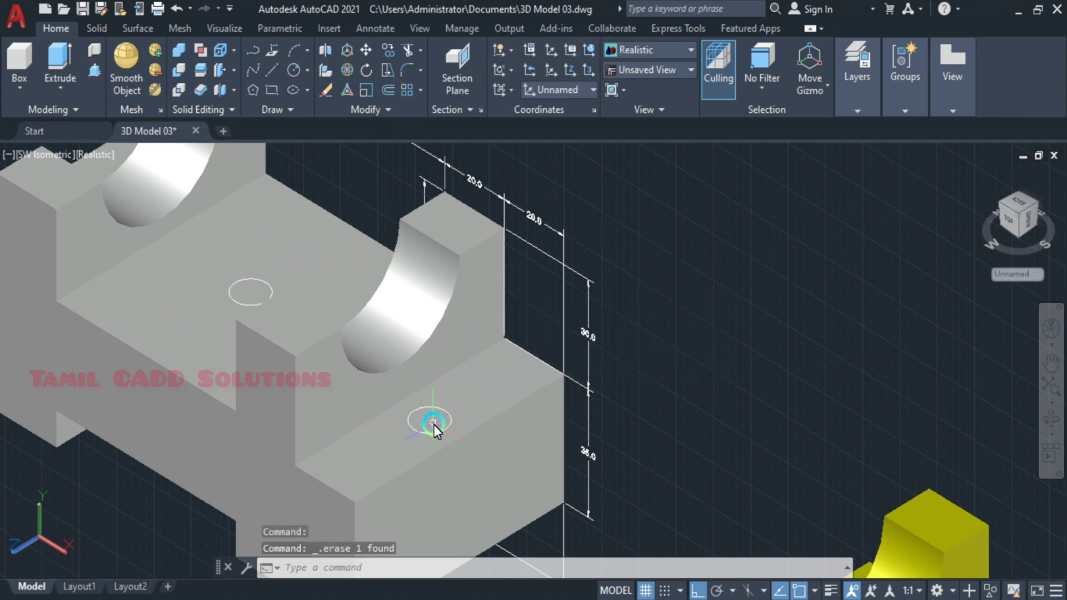
pyautogui.scroll(-3, 434, 424)
pyautogui.scroll(3, 436, 413)
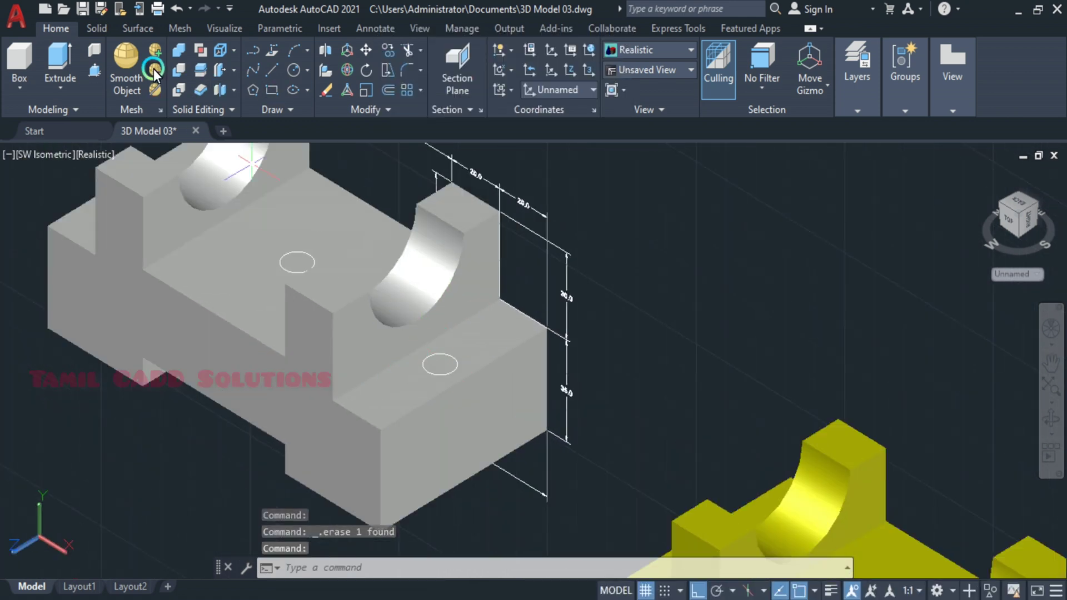
# Presspull the upper and lower 10.3 circles into the block as holes
pyautogui.click(94, 68)
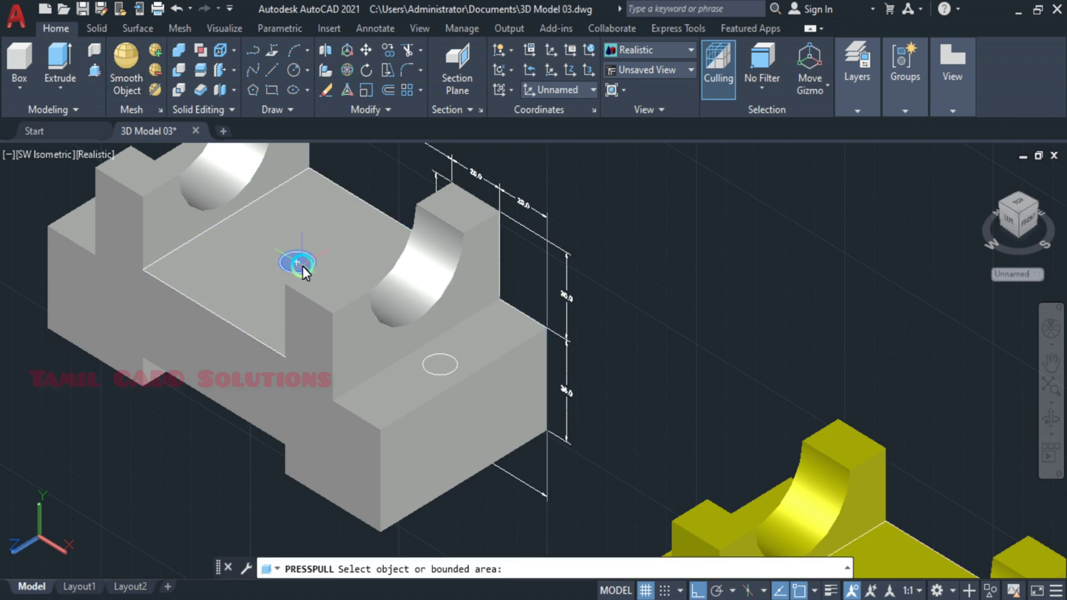
pyautogui.click(303, 266)
pyautogui.click(200, 482)
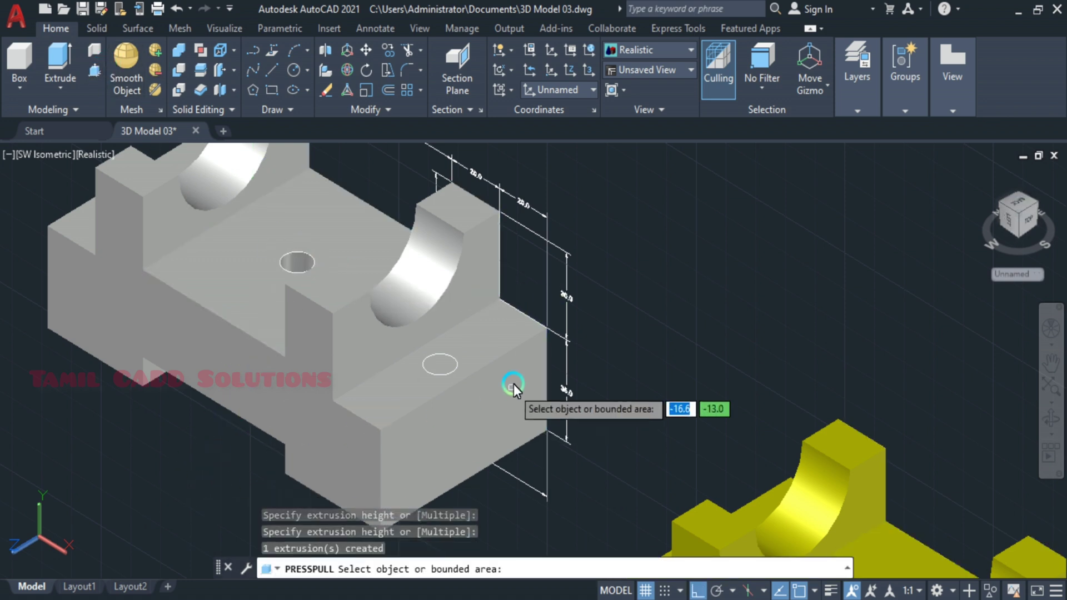
pyautogui.click(441, 370)
pyautogui.click(469, 518)
pyautogui.press('Return')
pyautogui.scroll(-2, 467, 459)
# Set the Standard dimension style's overall scale to 20 and close the Dimension Style Manager
pyautogui.moveTo(468, 460); pyautogui.dragTo(509, 419, button='middle')
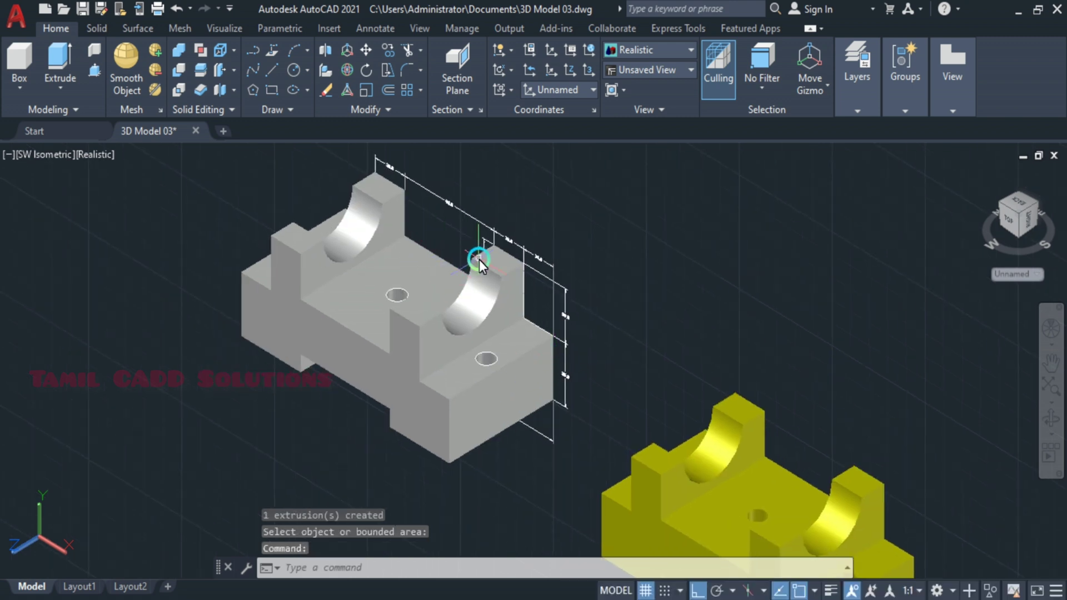
pyautogui.scroll(2, 471, 265)
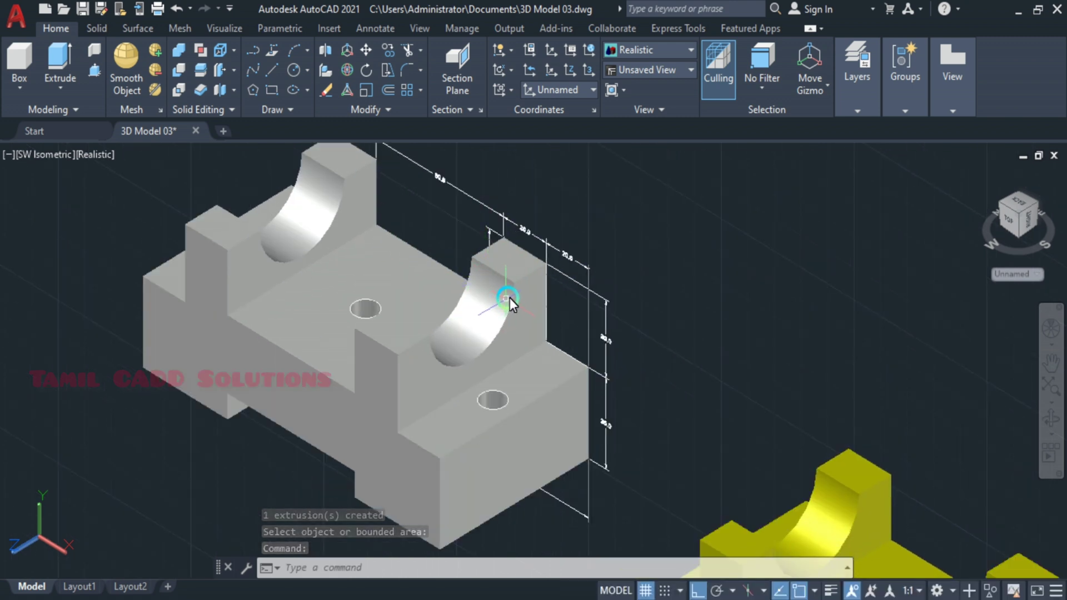
pyautogui.scroll(2, 588, 333)
pyautogui.scroll(-3, 589, 337)
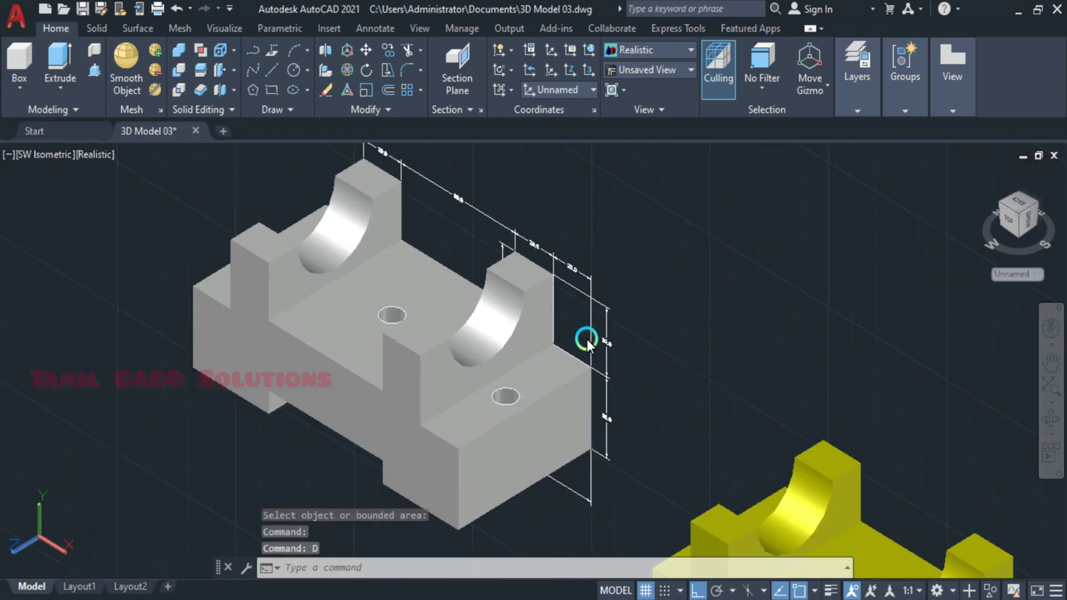
pyautogui.click(686, 269)
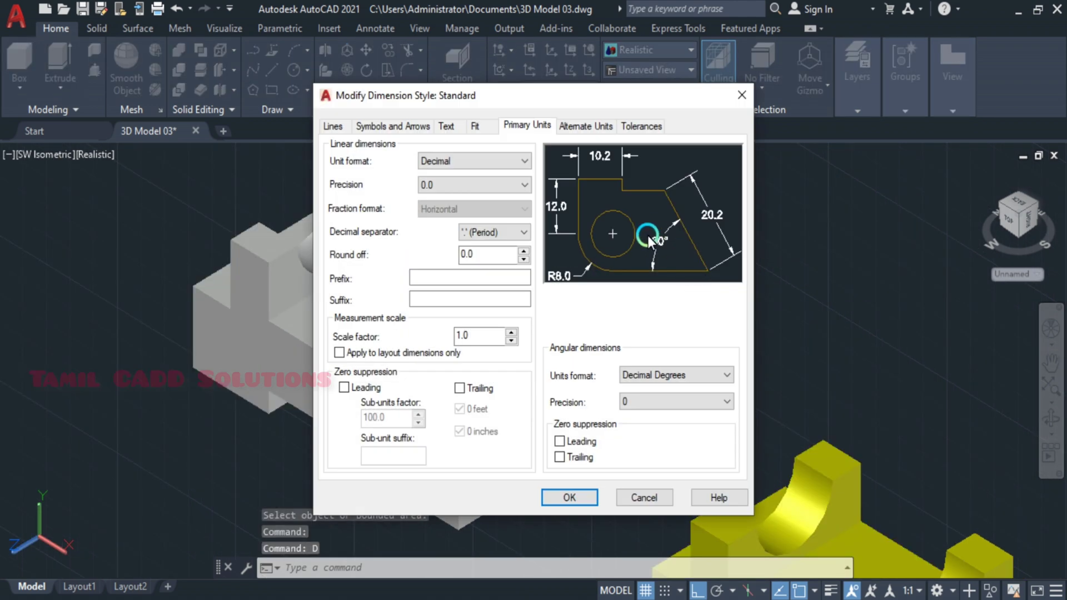
pyautogui.click(493, 127)
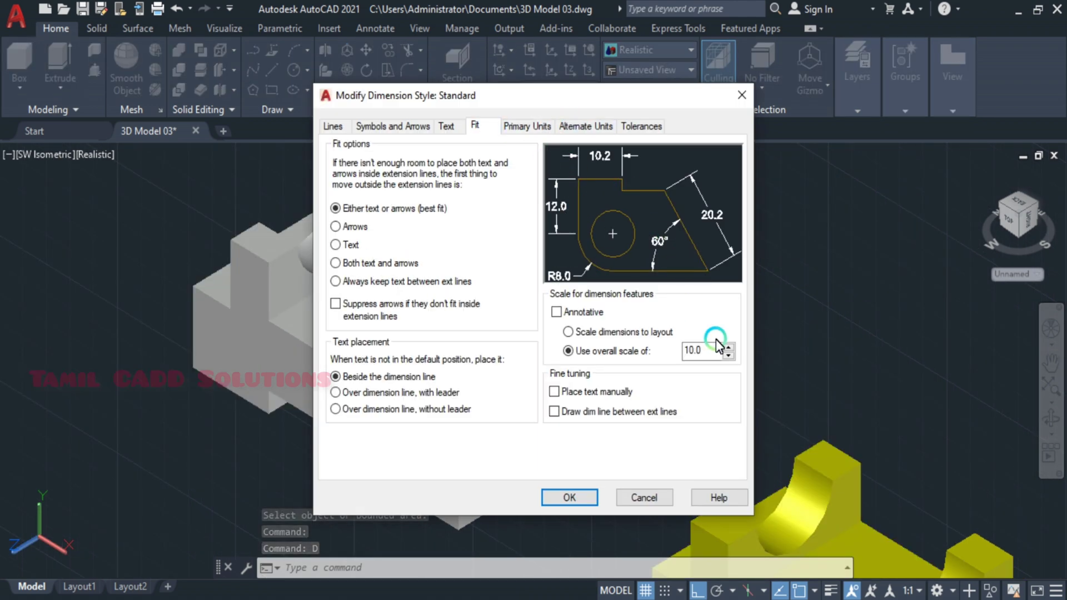
pyautogui.doubleClick(709, 351)
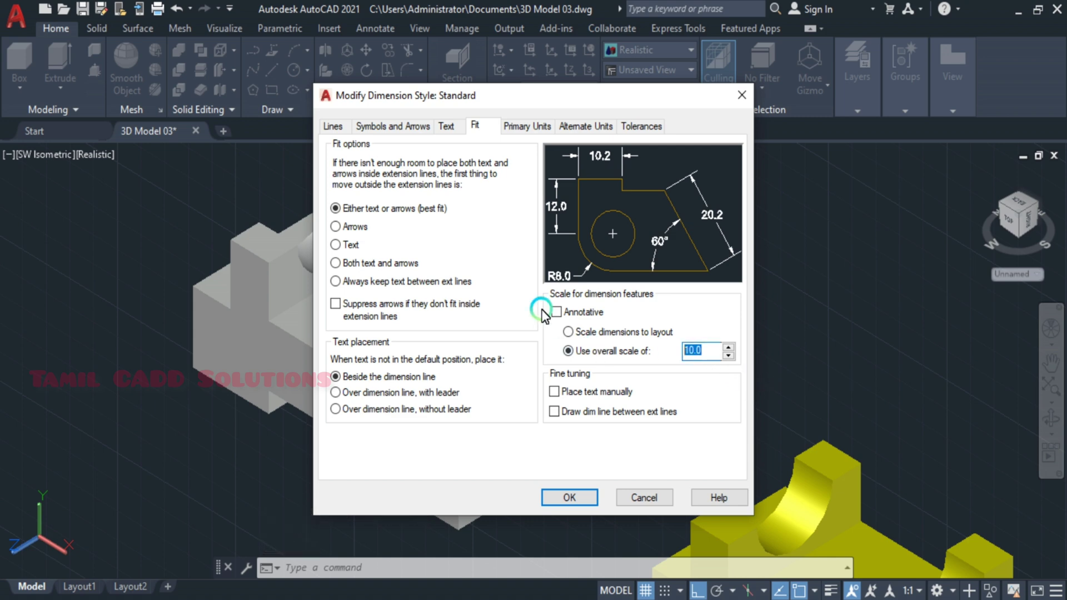
pyautogui.write('20')
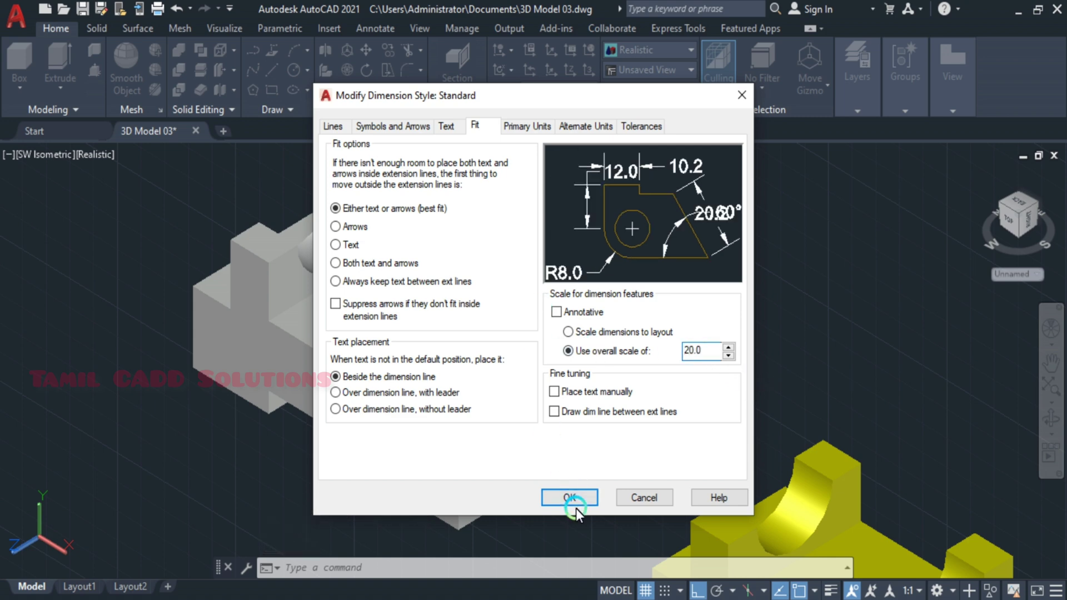
pyautogui.click(570, 496)
pyautogui.click(684, 225)
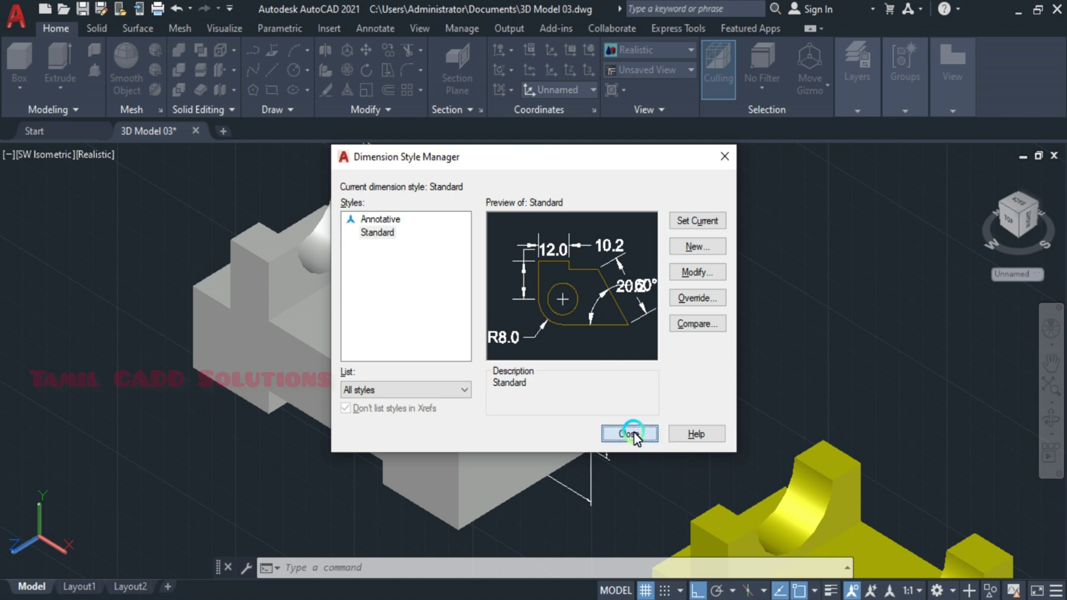
pyautogui.click(633, 432)
pyautogui.scroll(2, 539, 323)
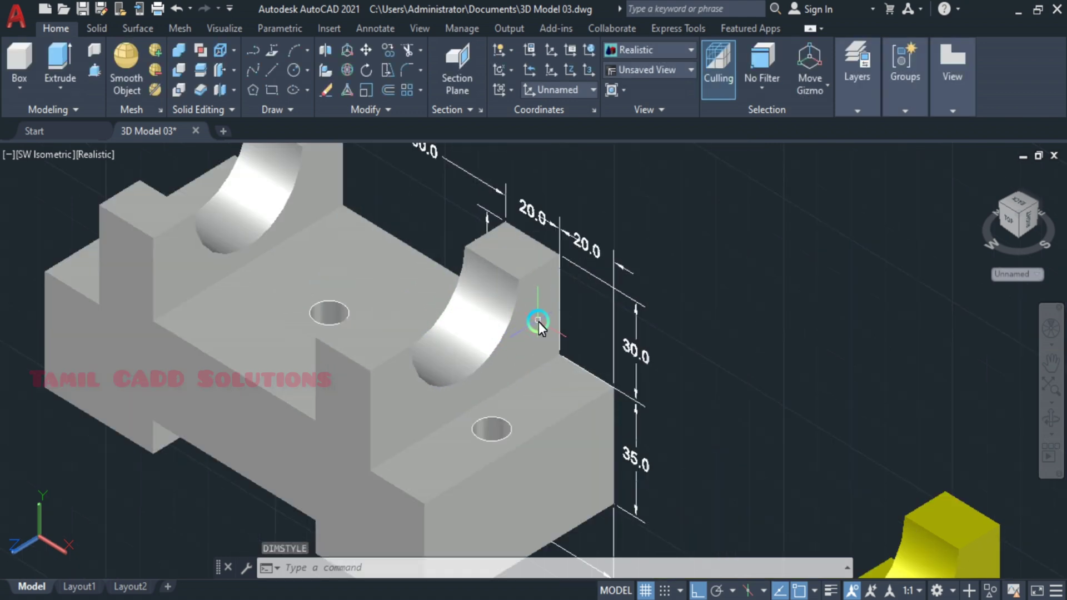
# Erase a stray object near the block's 20.0 corner dimension
pyautogui.click(588, 249)
pyautogui.click(586, 246)
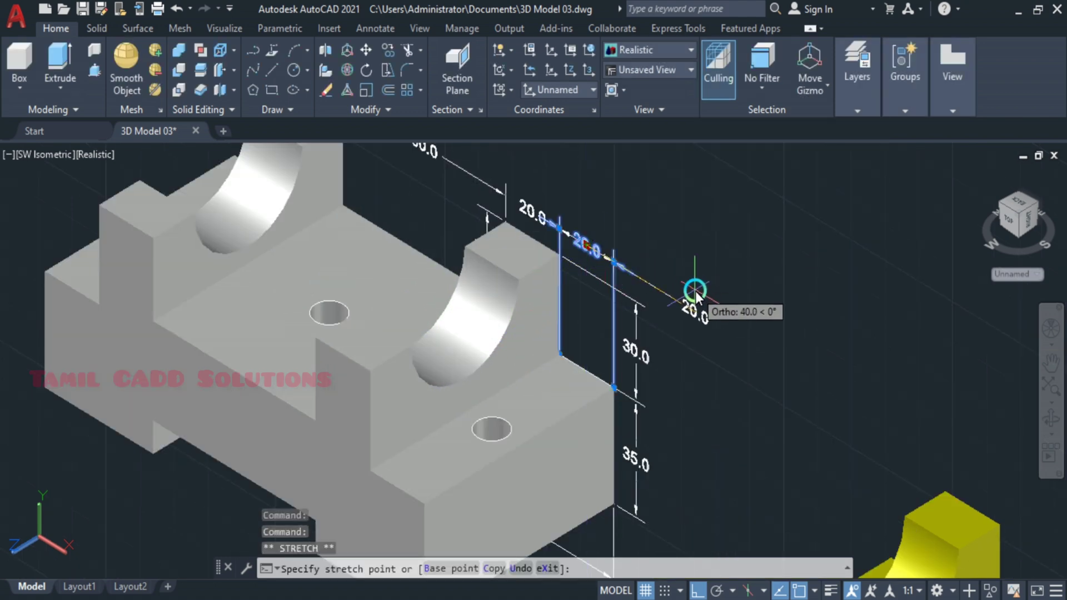
pyautogui.press('Escape')
pyautogui.scroll(-4, 600, 324)
pyautogui.scroll(1, 599, 324)
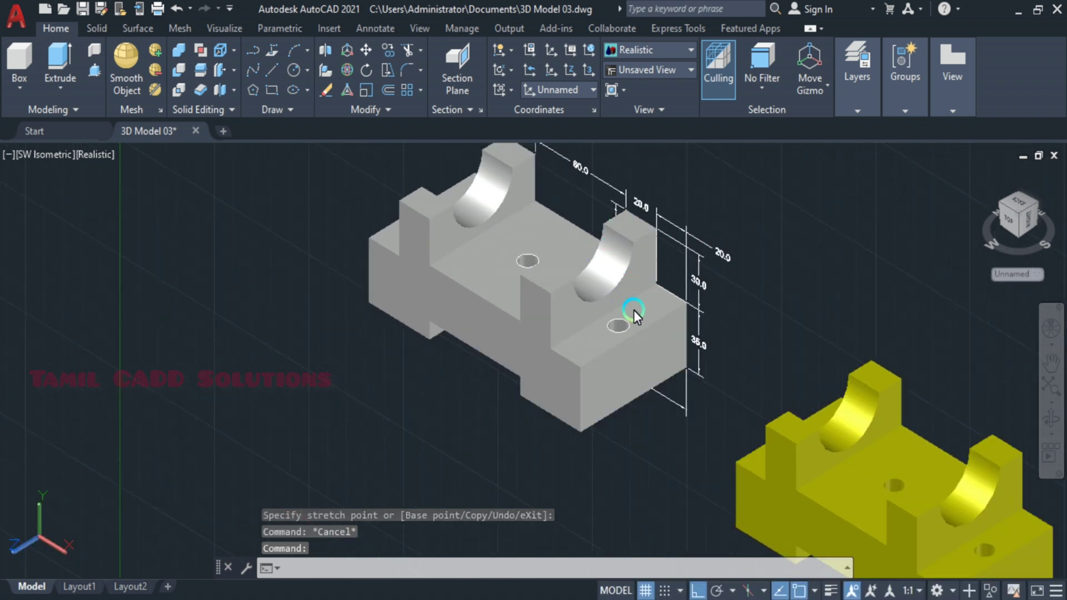
pyautogui.scroll(1, 616, 362)
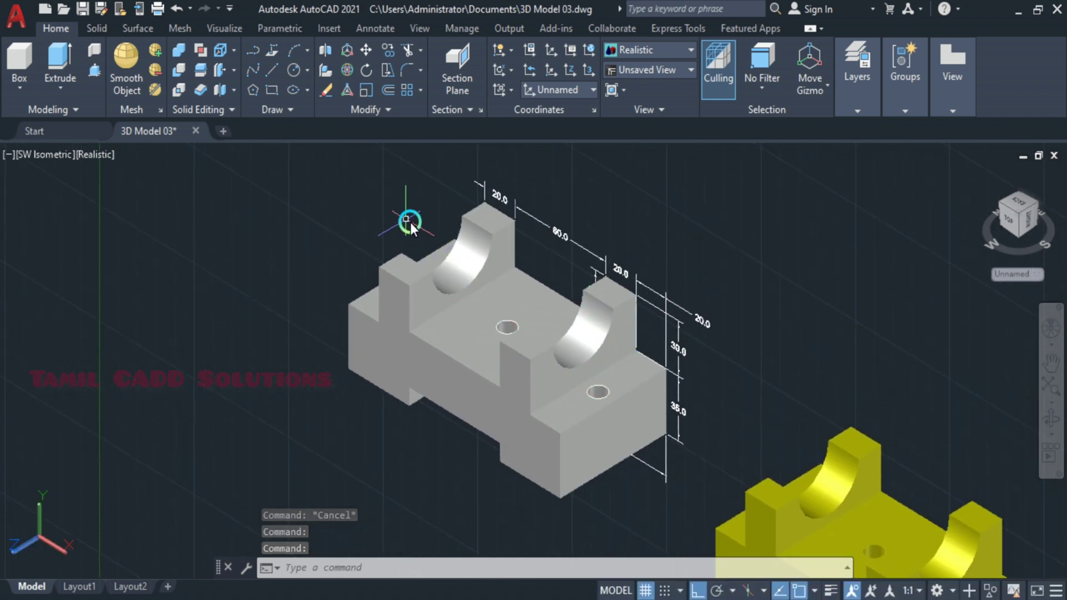
pyautogui.click(410, 222)
pyautogui.click(558, 363)
pyautogui.press('Delete')
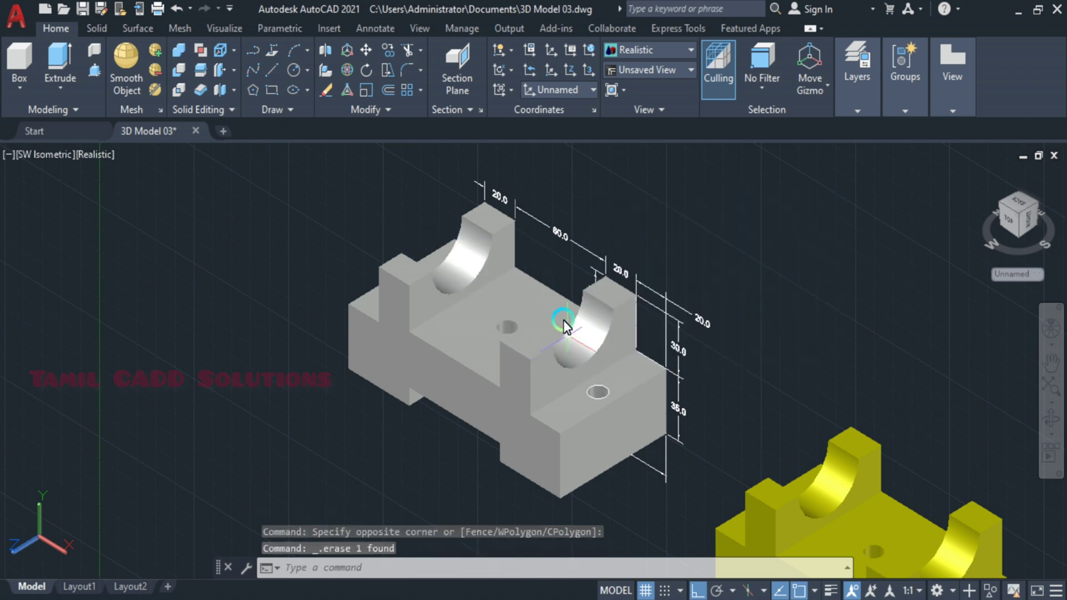
pyautogui.click(558, 270)
pyautogui.click(618, 406)
# Move the grey support block 70 units down along Z
pyautogui.click(475, 393)
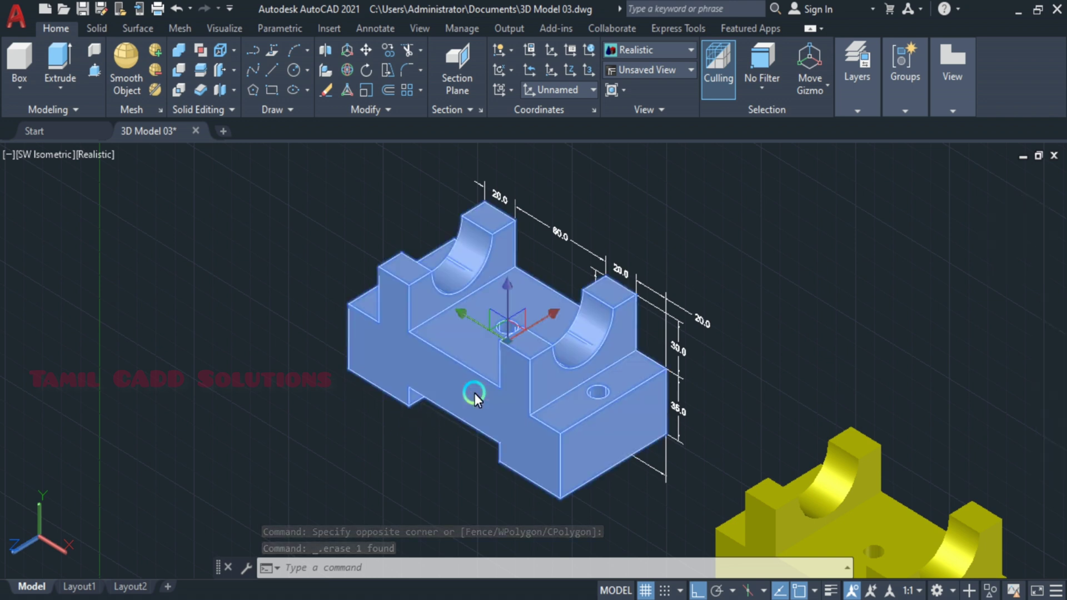
pyautogui.write('m')
pyautogui.press('Return')
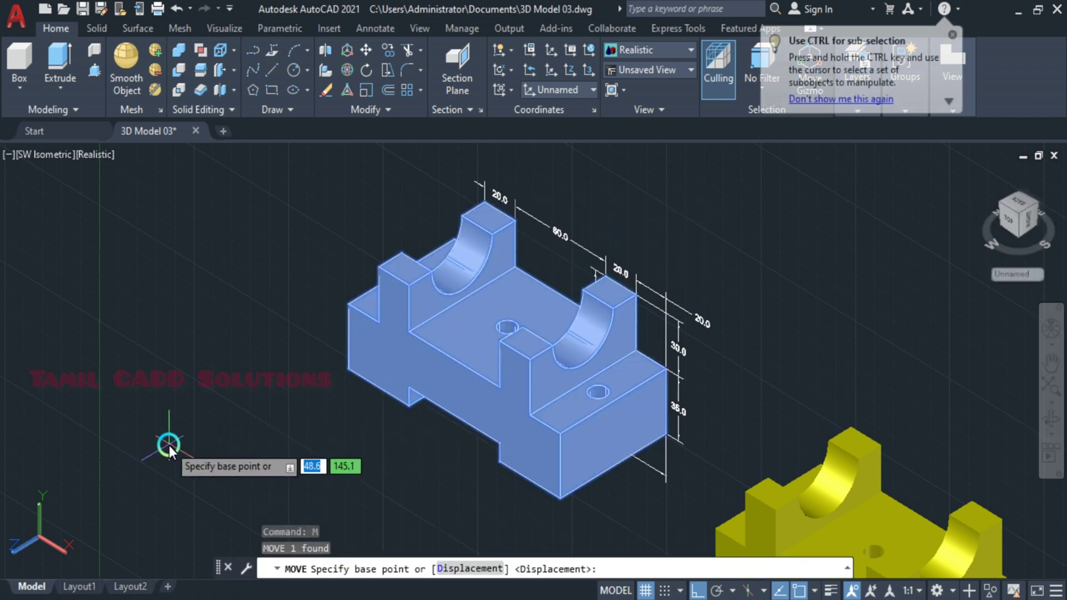
pyautogui.click(170, 444)
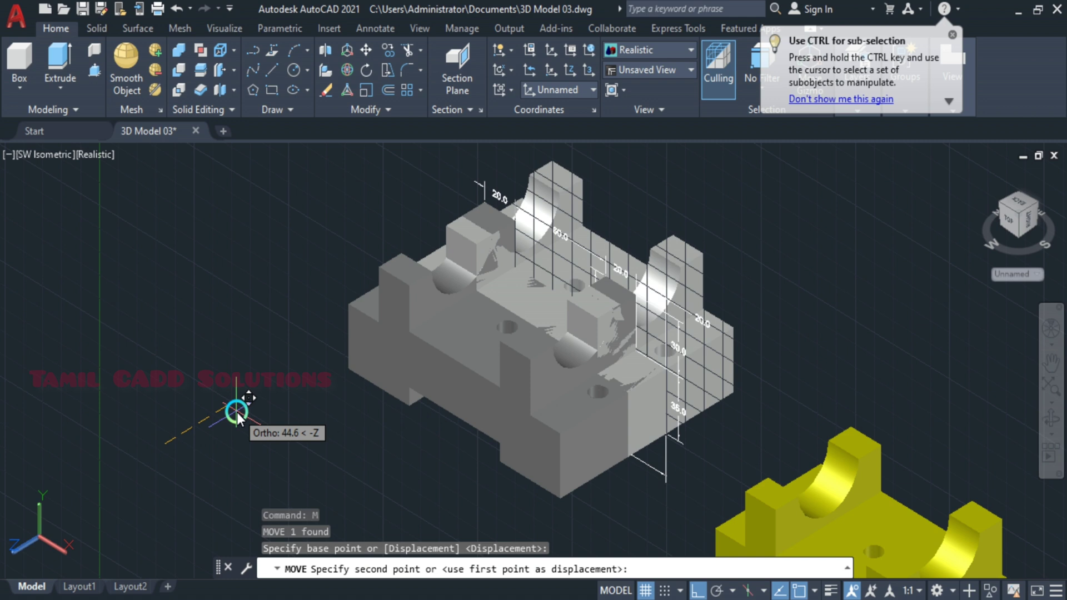
pyautogui.write('70')
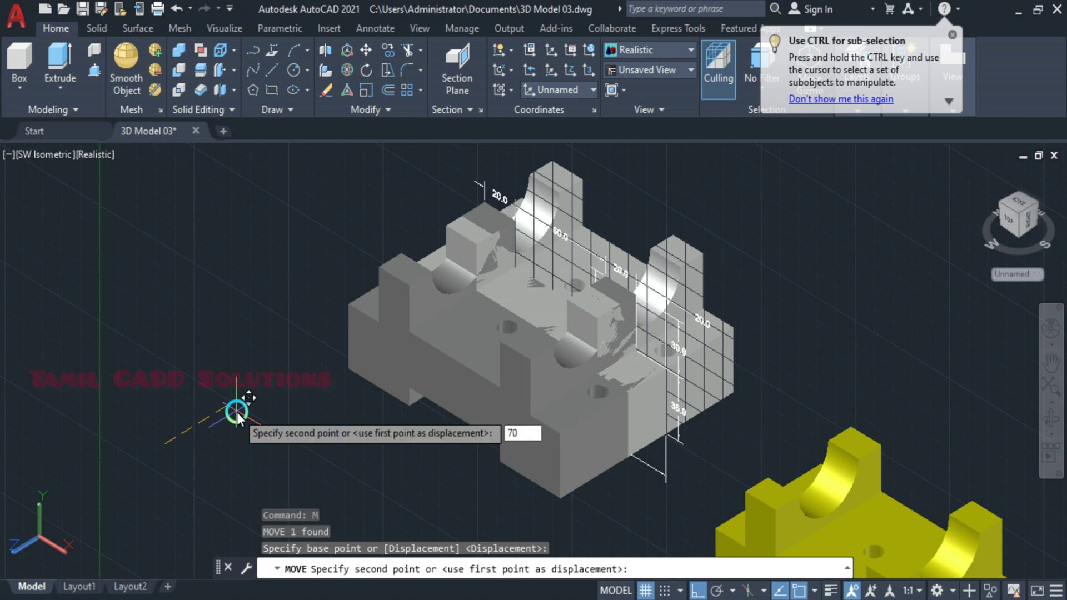
pyautogui.press('Return')
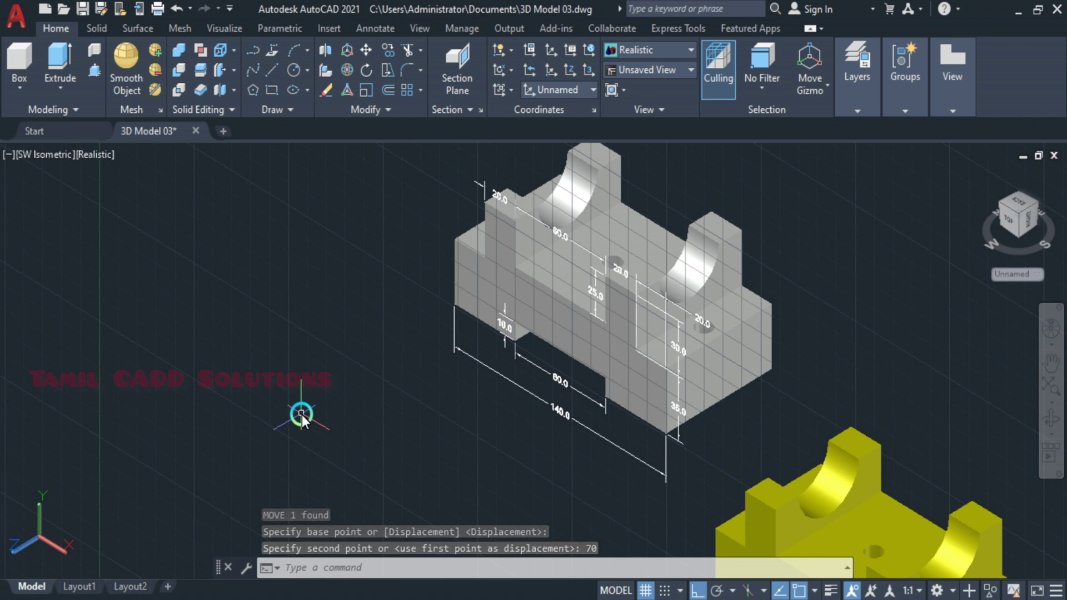
# Turn the grid off and select six dimensions, including 20.0, 60.0, 30.0 and 35.0
pyautogui.press('F7')
pyautogui.scroll(1, 668, 322)
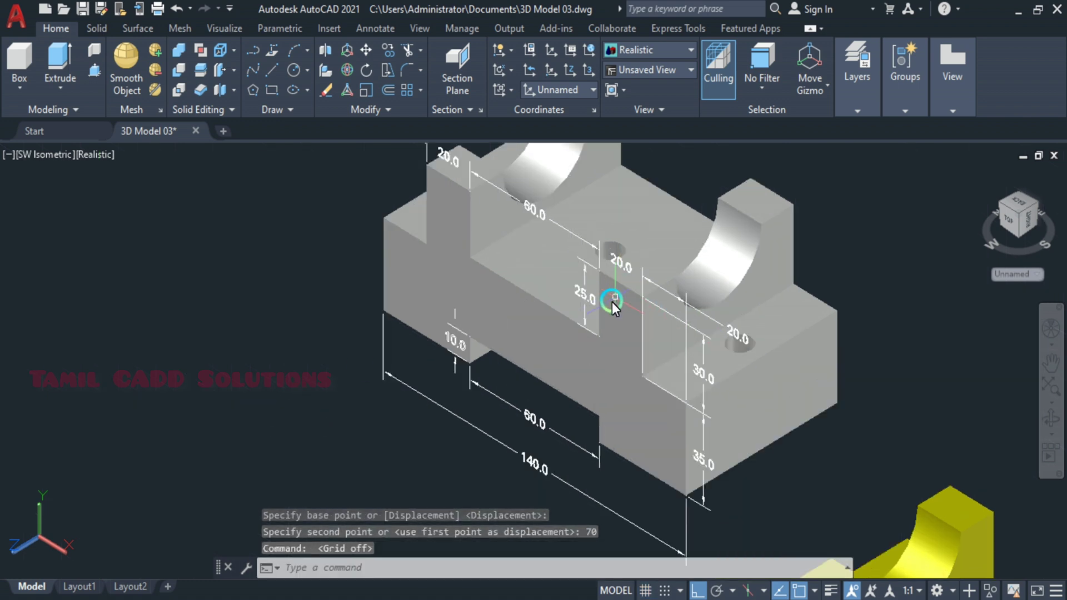
pyautogui.scroll(1, 612, 301)
pyautogui.moveTo(537, 363); pyautogui.dragTo(529, 404, button='middle')
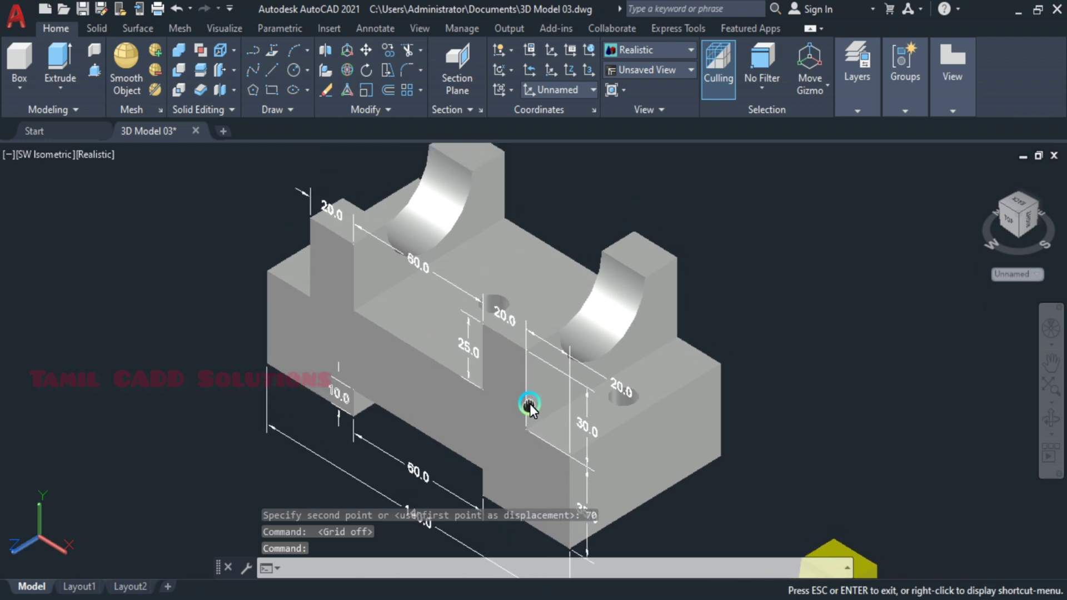
pyautogui.click(306, 191)
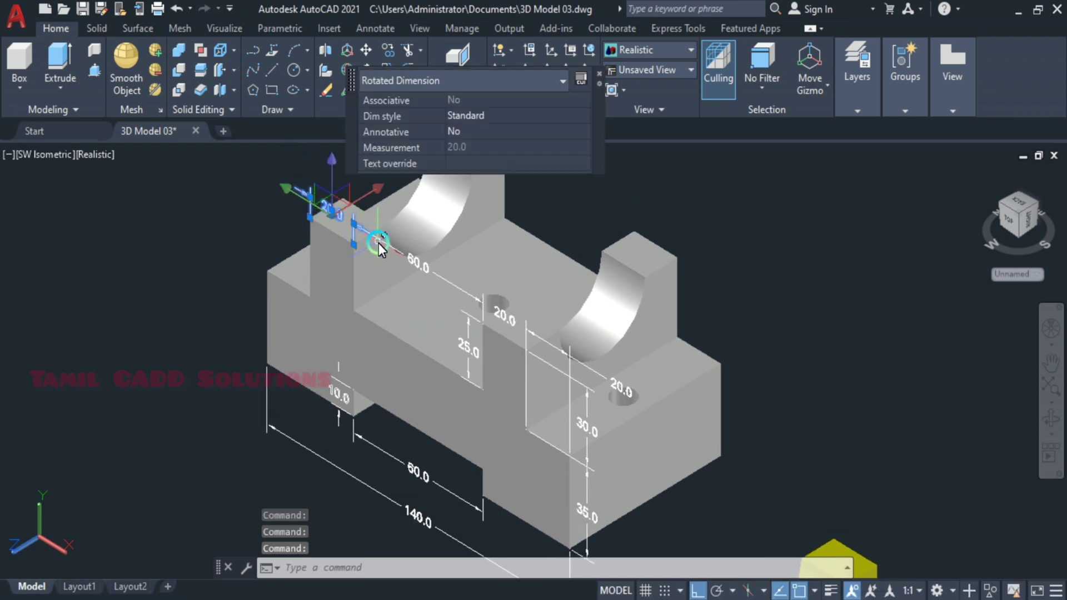
pyautogui.click(419, 273)
pyautogui.click(505, 321)
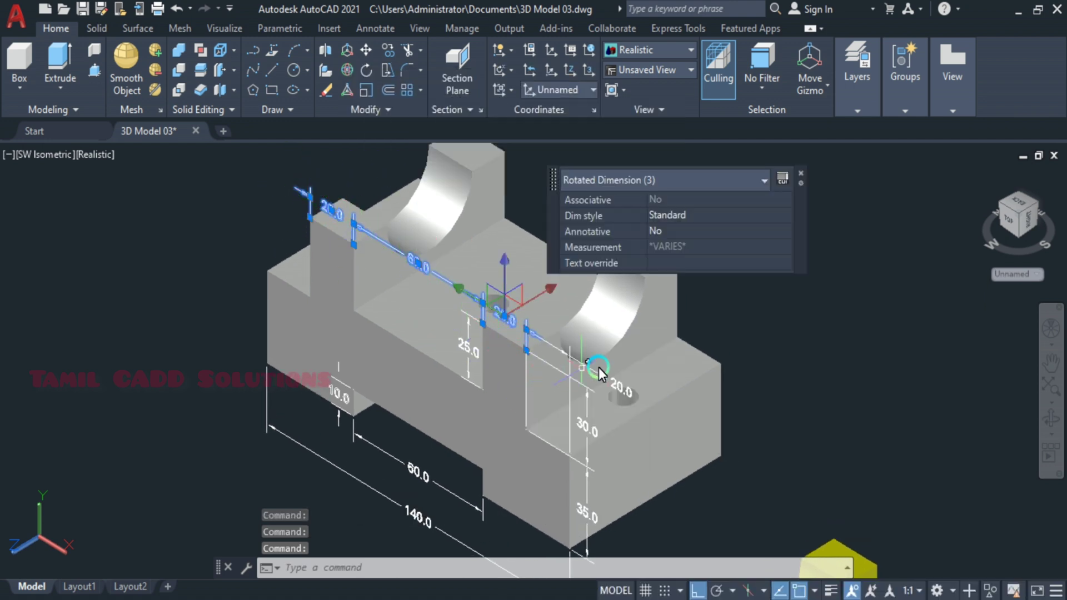
pyautogui.click(613, 384)
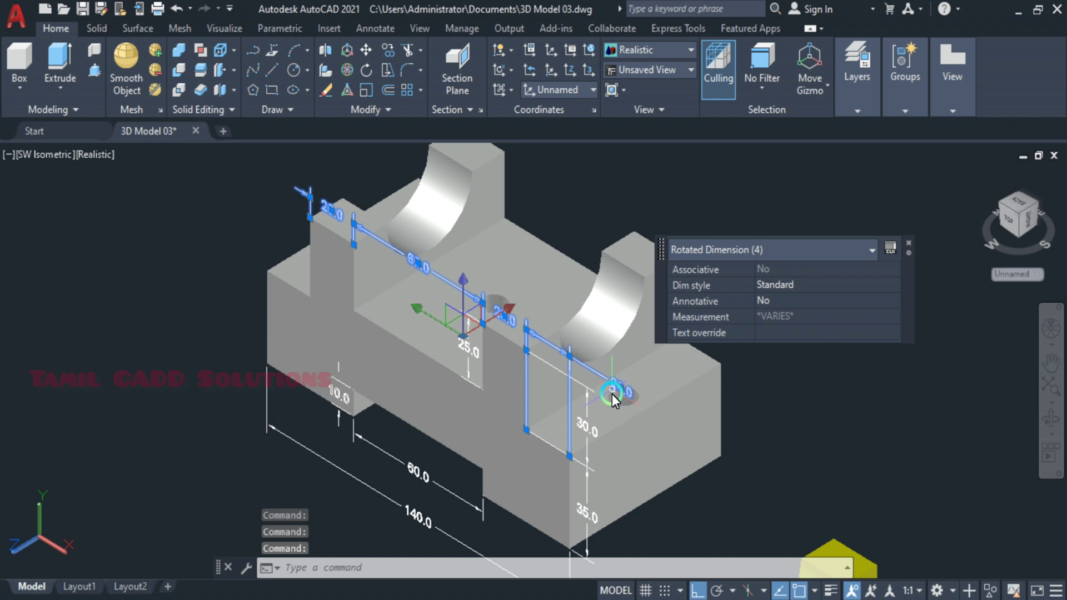
pyautogui.click(591, 433)
pyautogui.moveTo(627, 440); pyautogui.dragTo(538, 360, button='middle')
pyautogui.click(504, 430)
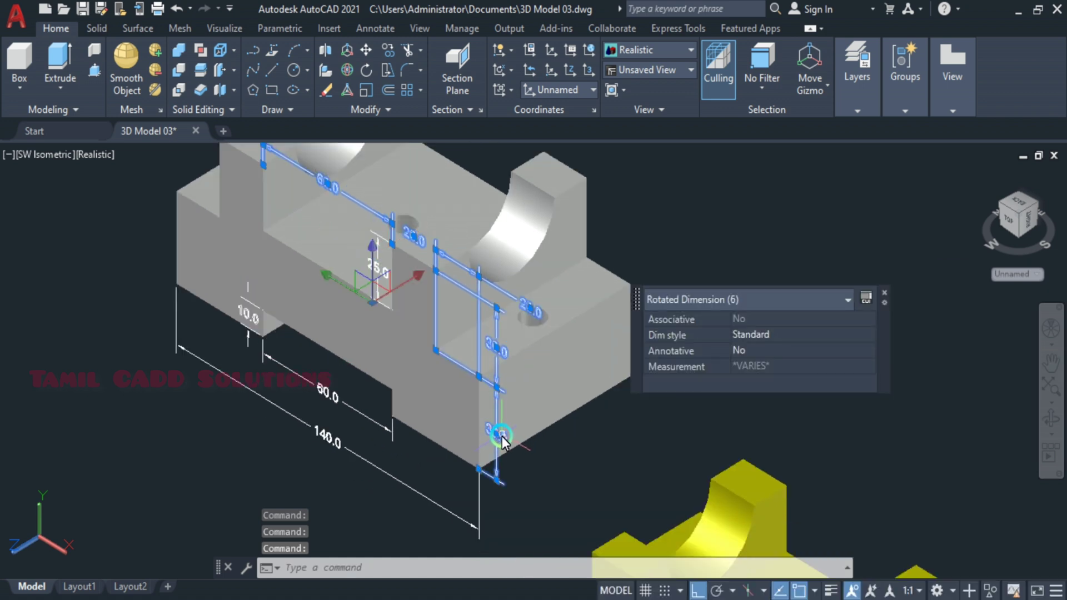
# Move the six selected dimensions 70 units down along Z
pyautogui.write('M')
pyautogui.press('Return')
pyautogui.click(573, 441)
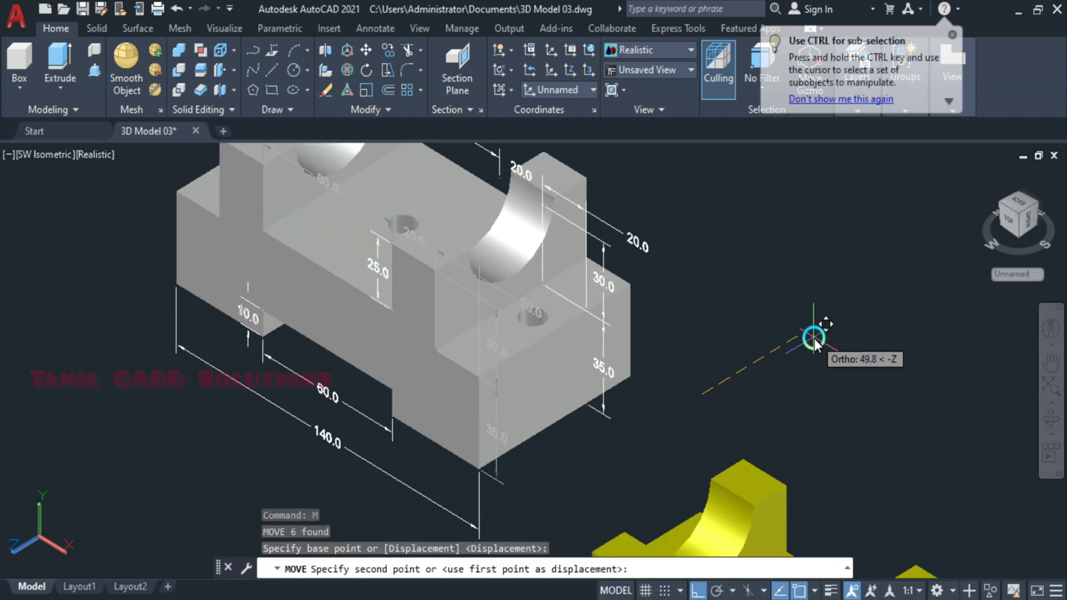
pyautogui.write('70')
pyautogui.press('Return')
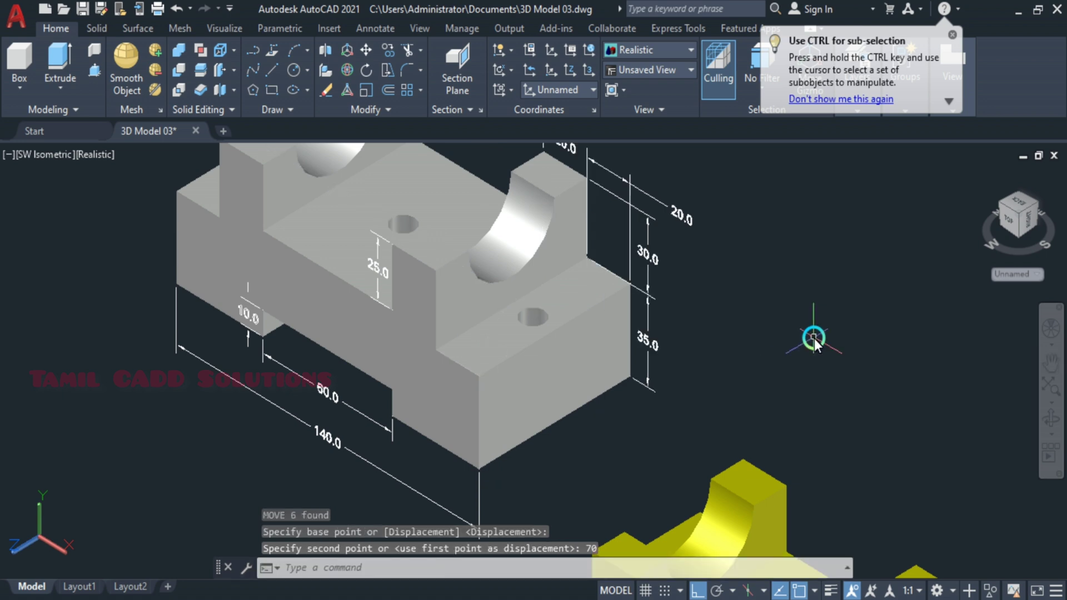
# Recentre the block and erase one leftover object
pyautogui.moveTo(499, 332)
pyautogui.mouseDown(button='middle')
pyautogui.moveTo(636, 466)
pyautogui.moveTo(594, 415)
pyautogui.moveTo(585, 359)
pyautogui.mouseUp(button='middle')
pyautogui.scroll(1, 605, 446)
pyautogui.press('Escape')
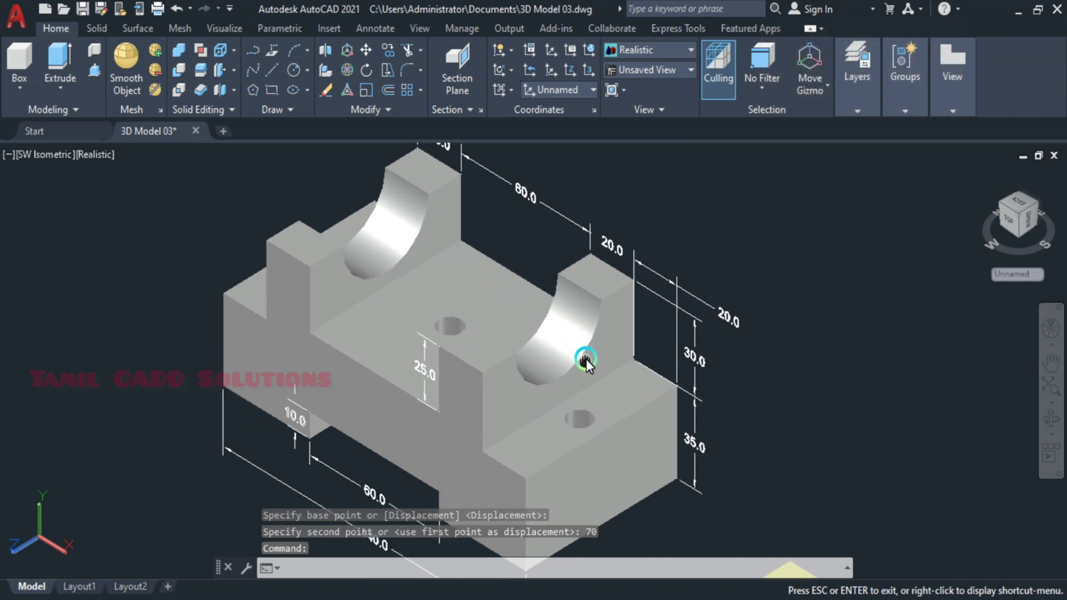
pyautogui.press('Delete')
pyautogui.scroll(1, 588, 362)
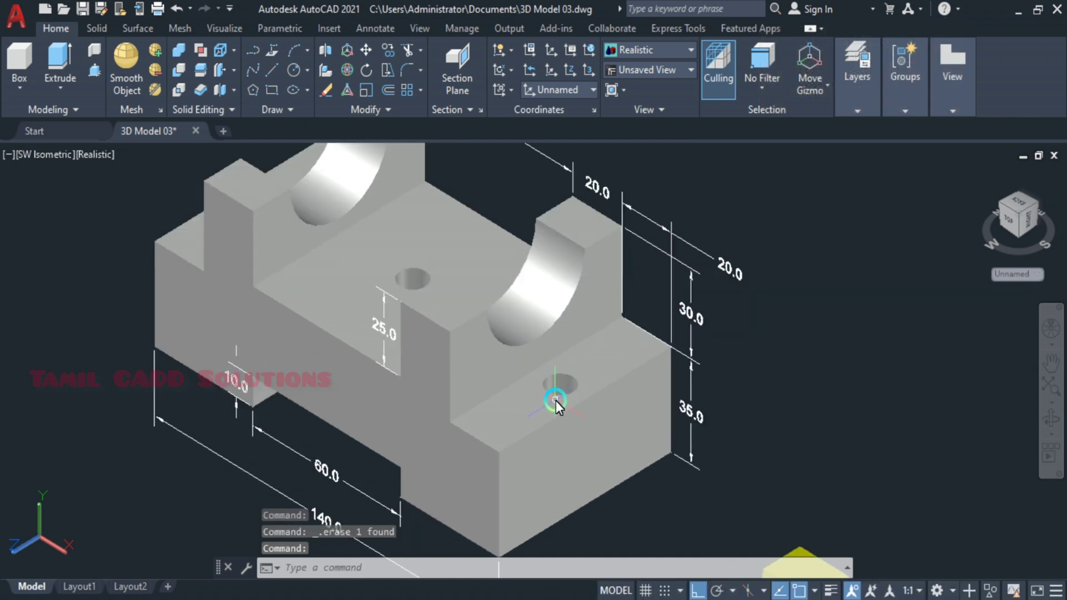
pyautogui.scroll(-3, 573, 395)
pyautogui.scroll(1, 575, 396)
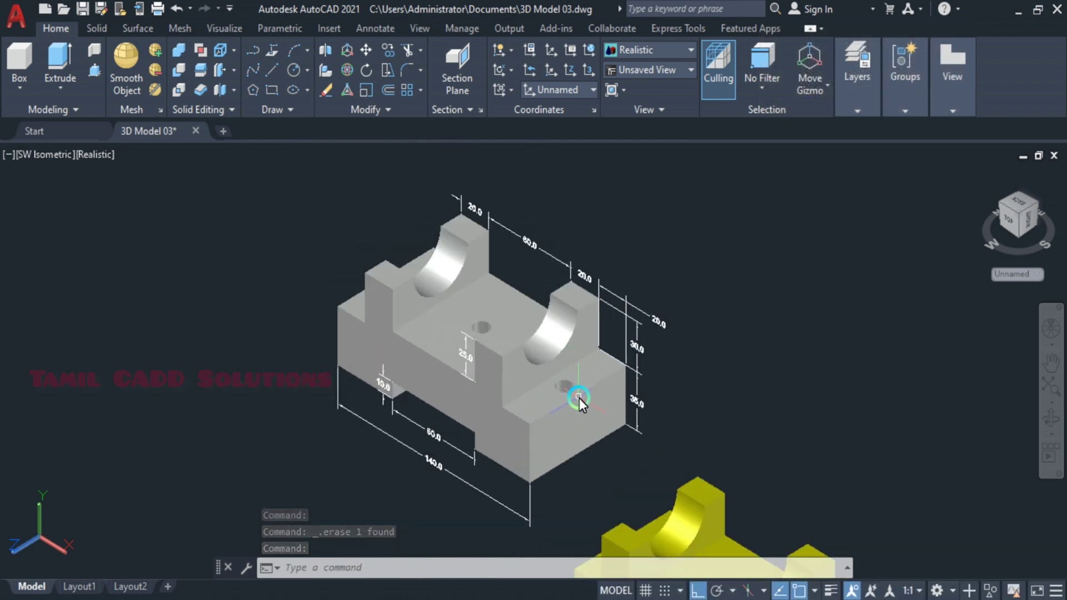
pyautogui.scroll(1, 577, 398)
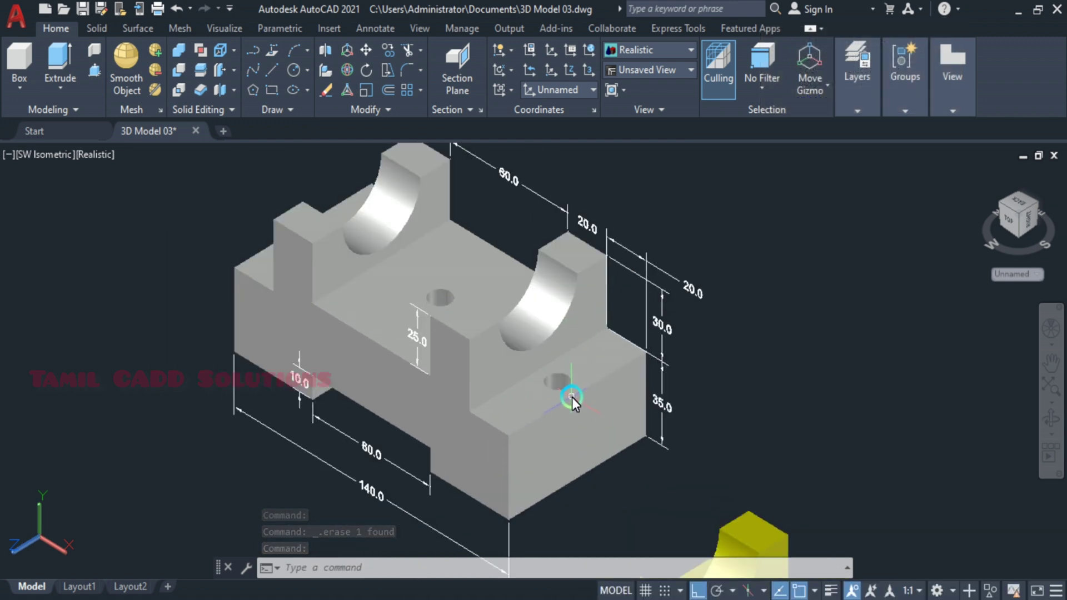
# Switch the viewport to the Top view and centre the block
pyautogui.click(49, 156)
pyautogui.click(67, 198)
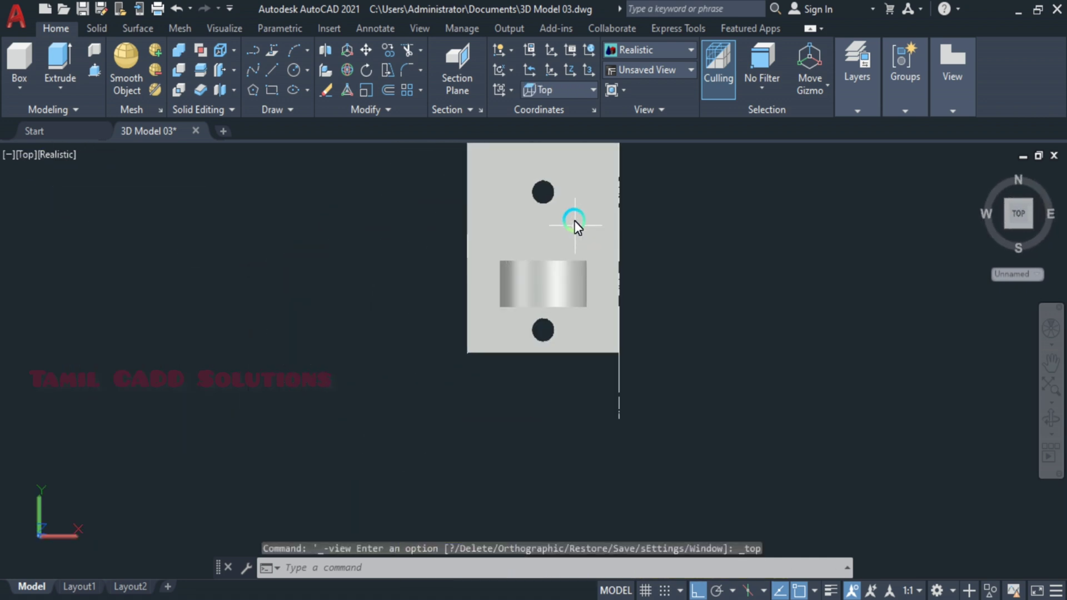
pyautogui.moveTo(513, 247); pyautogui.dragTo(425, 259, button='middle')
pyautogui.click(296, 82)
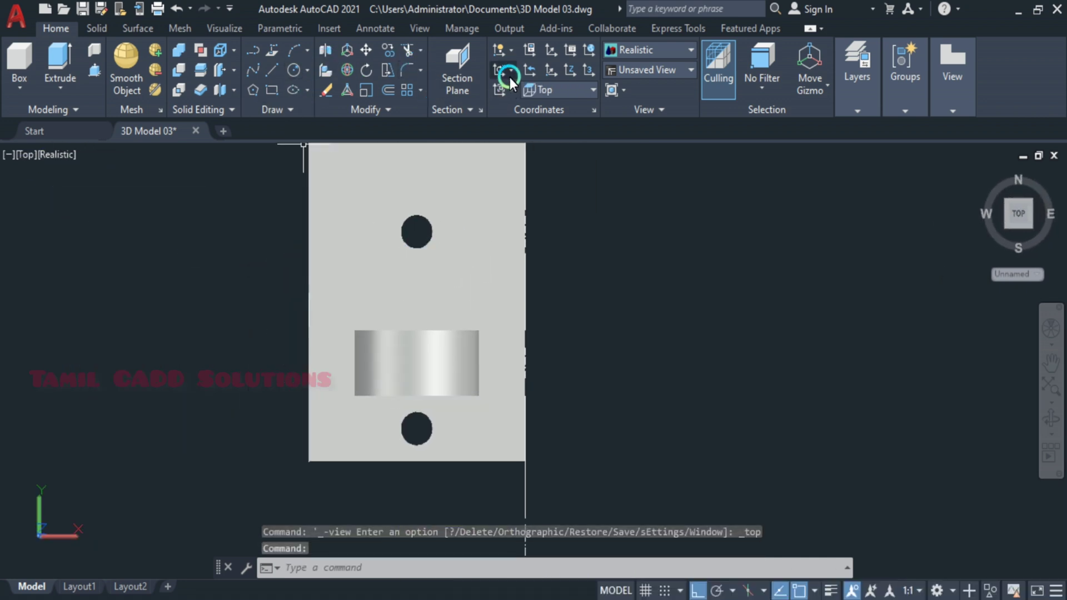
# Add a 10.3 linear dimension across the lower hole, placed below the block
pyautogui.click(366, 30)
pyautogui.click(300, 81)
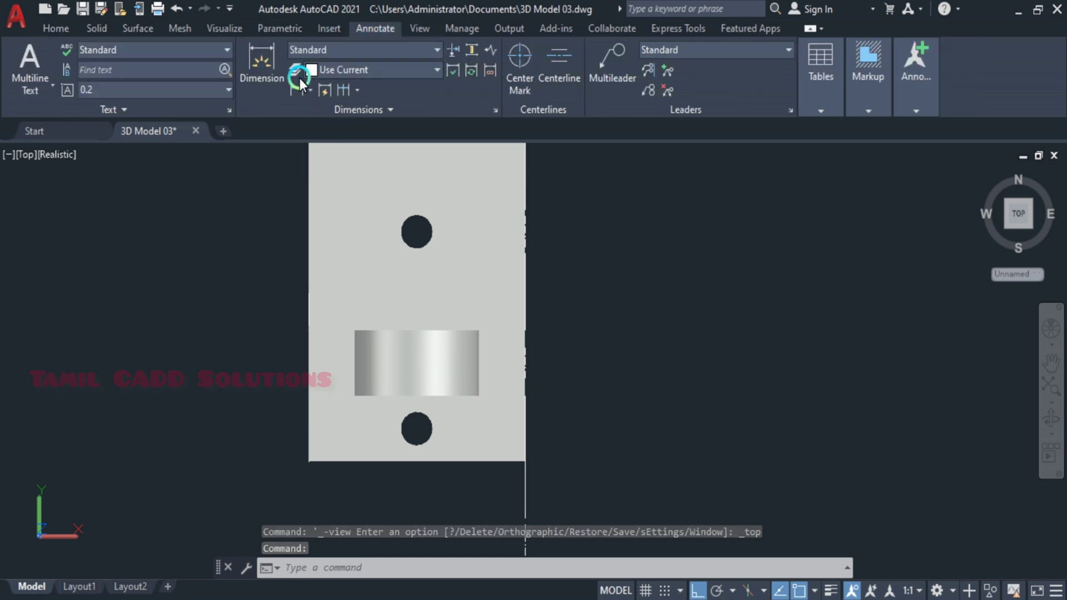
pyautogui.scroll(3, 459, 309)
pyautogui.click(269, 83)
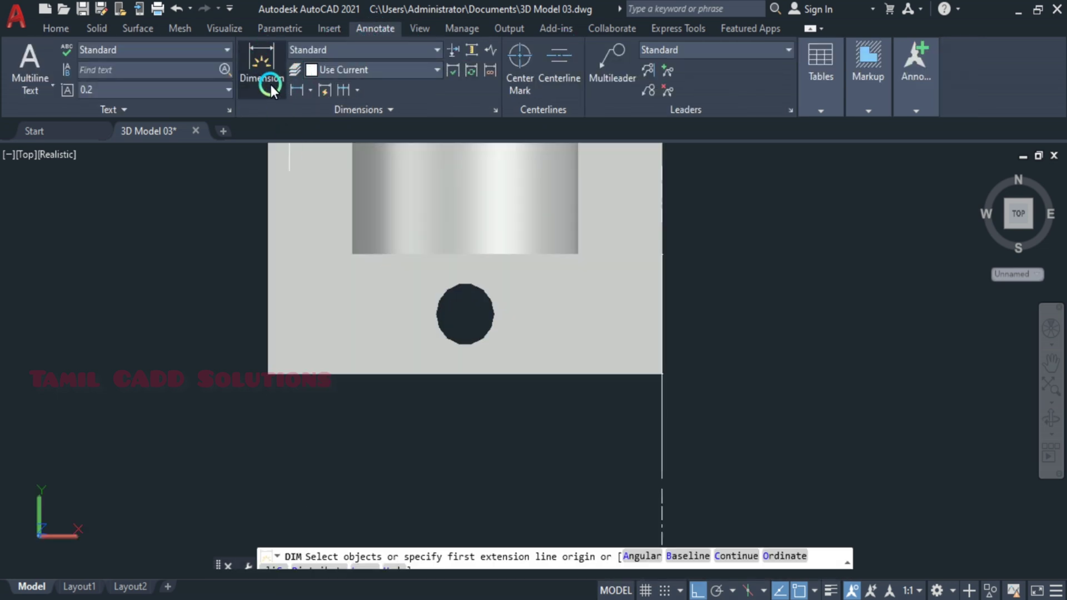
pyautogui.scroll(-2, 491, 317)
pyautogui.moveTo(491, 318); pyautogui.dragTo(464, 355, button='middle')
pyautogui.scroll(2, 464, 354)
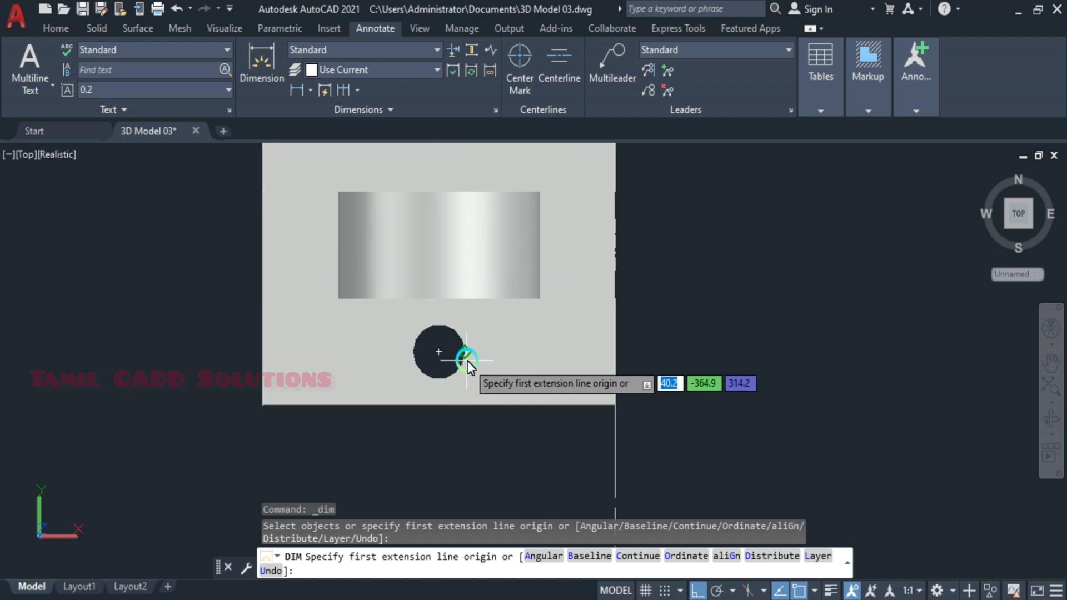
pyautogui.click(466, 352)
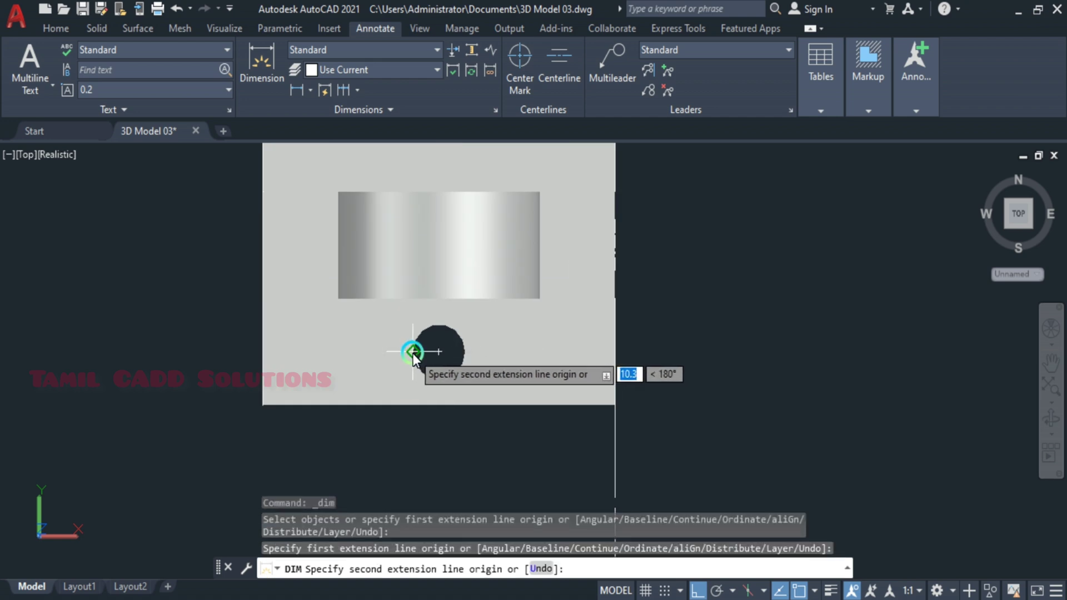
pyautogui.click(412, 354)
pyautogui.click(421, 447)
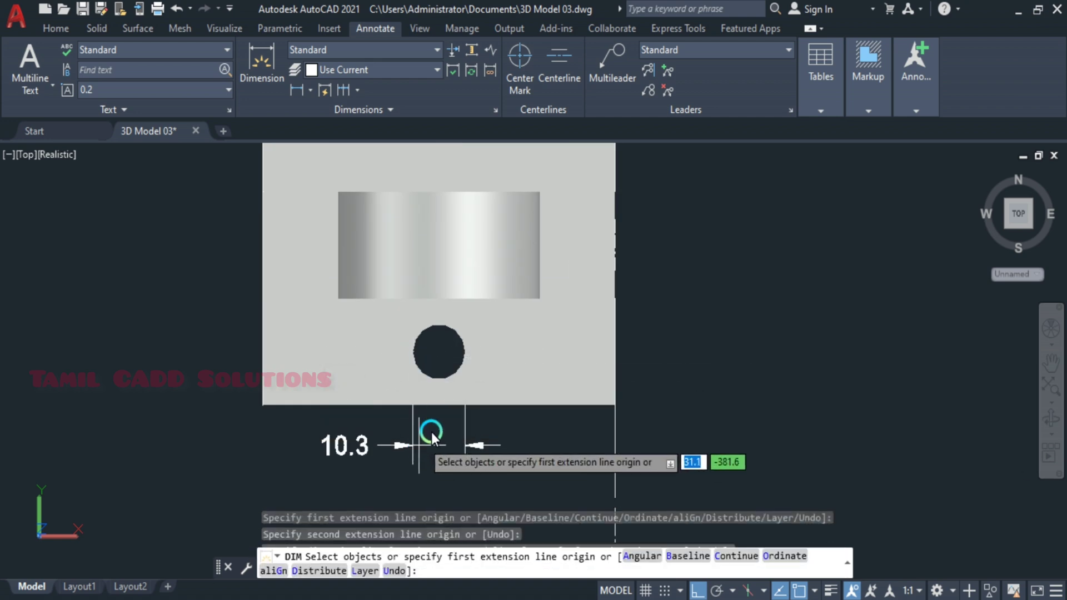
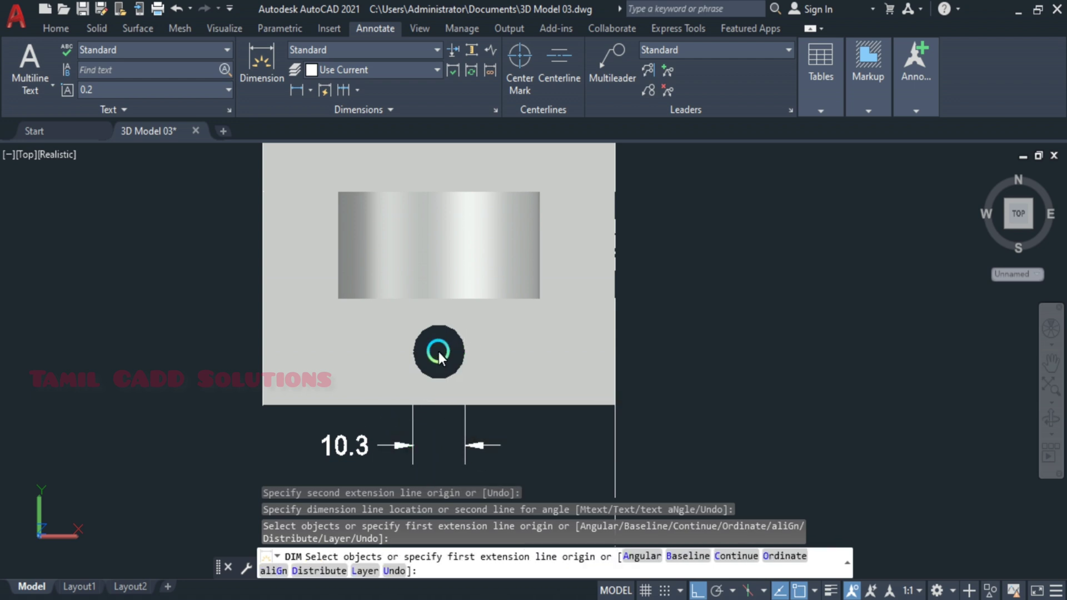
# Dimension the lower hole centre to the bottom edge and 35.0 to the left edge
pyautogui.click(439, 352)
pyautogui.click(438, 405)
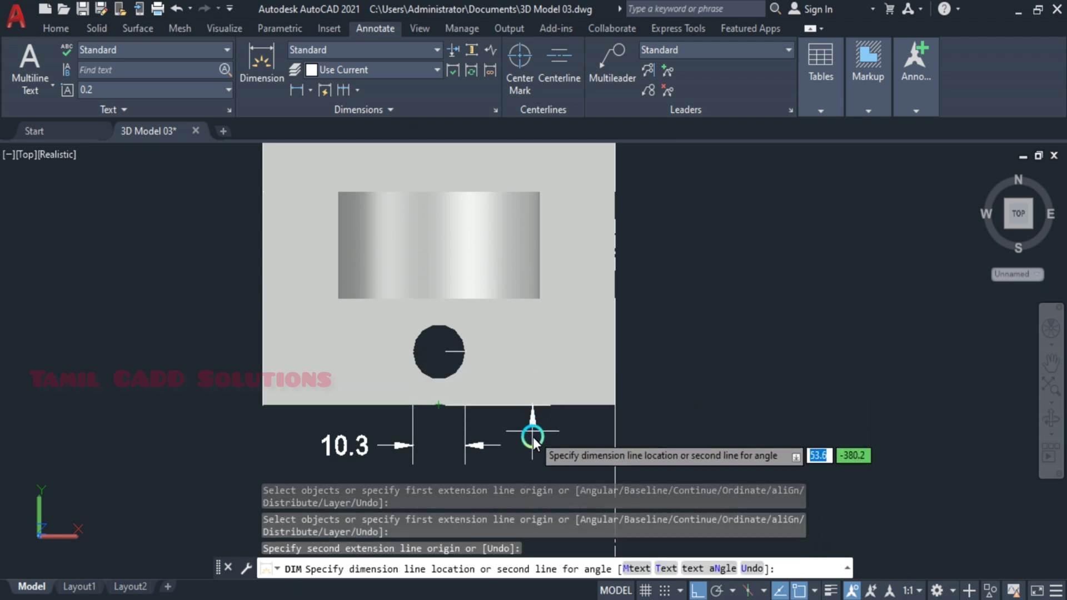
pyautogui.click(546, 448)
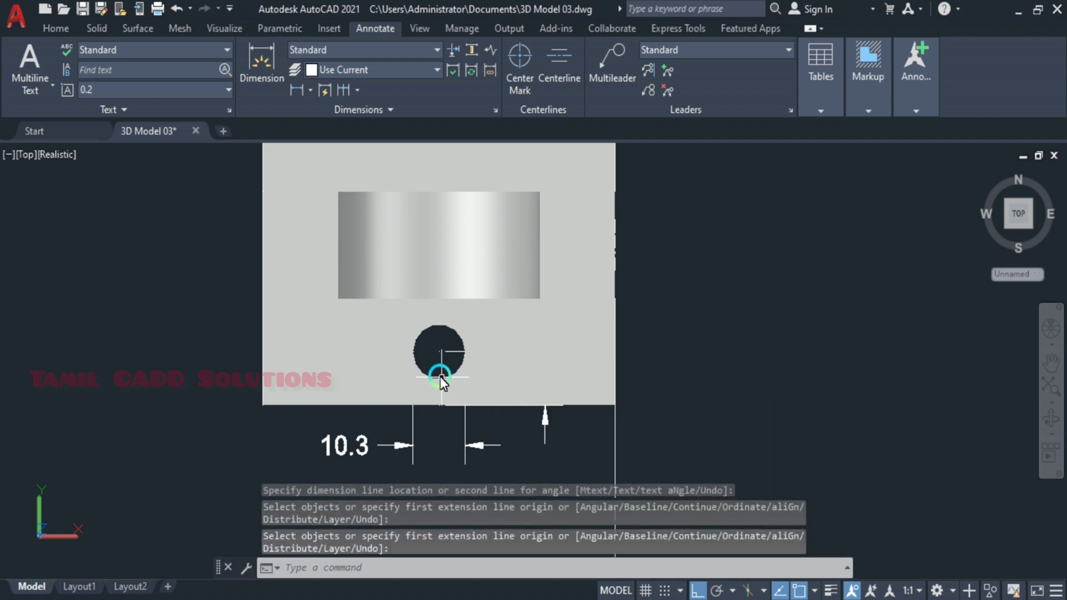
pyautogui.press('Return')
pyautogui.press('Return')
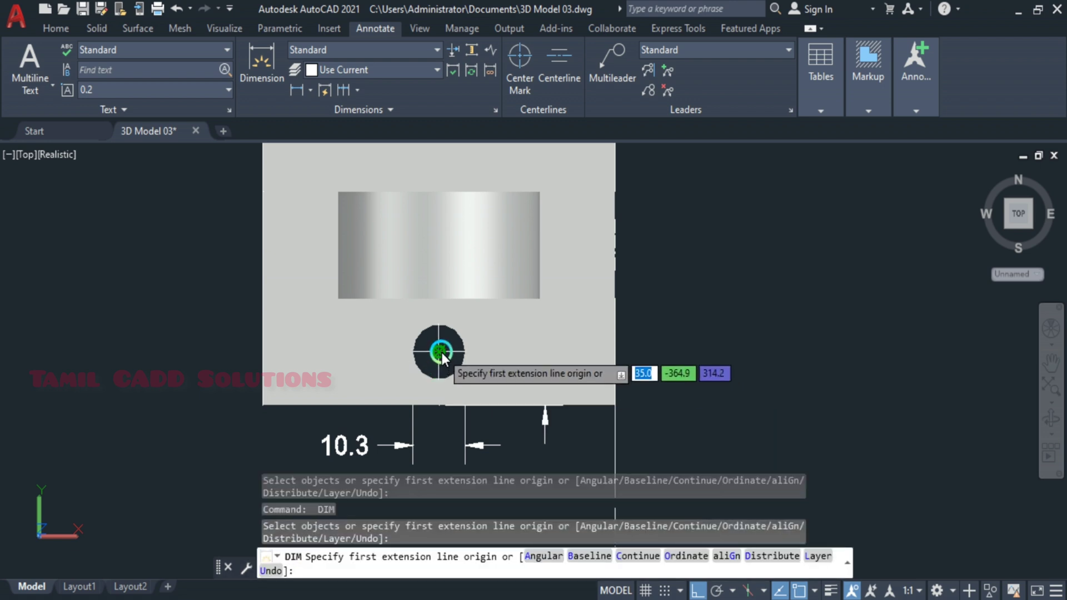
pyautogui.click(440, 351)
pyautogui.click(262, 353)
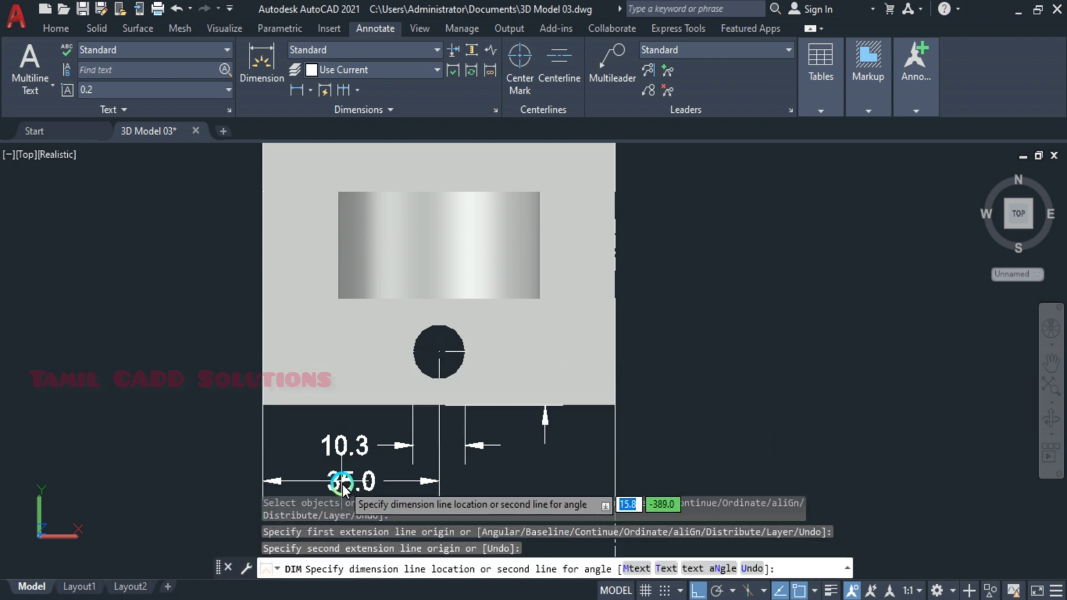
pyautogui.scroll(-2, 339, 417)
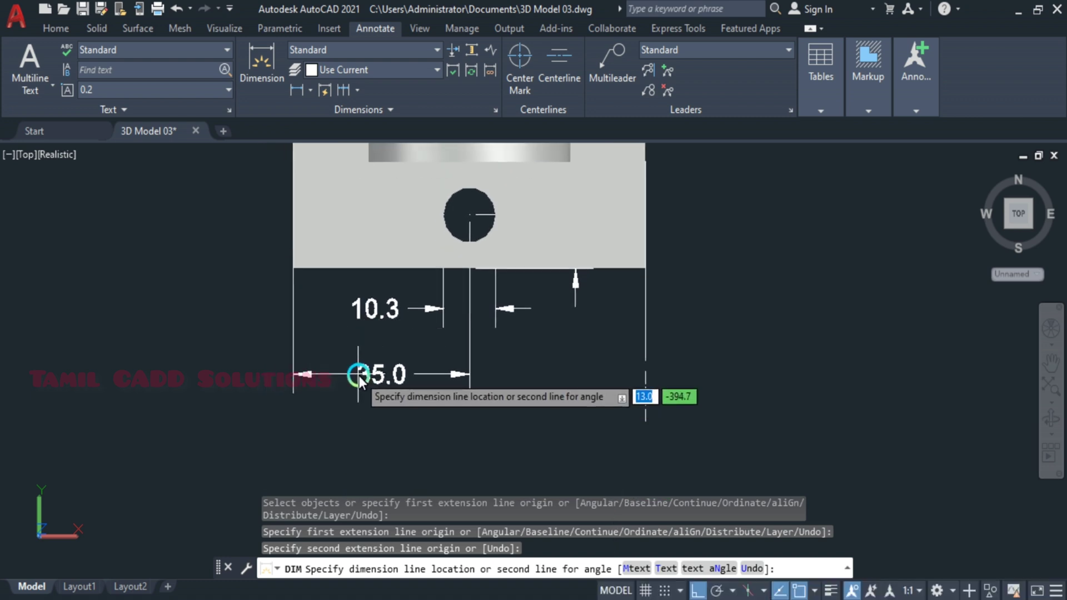
pyautogui.click(378, 354)
pyautogui.press('Return')
# Add 35.0 from the upper hole to the left edge and 70.0 between hole centres
pyautogui.moveTo(398, 328); pyautogui.dragTo(389, 504, button='middle')
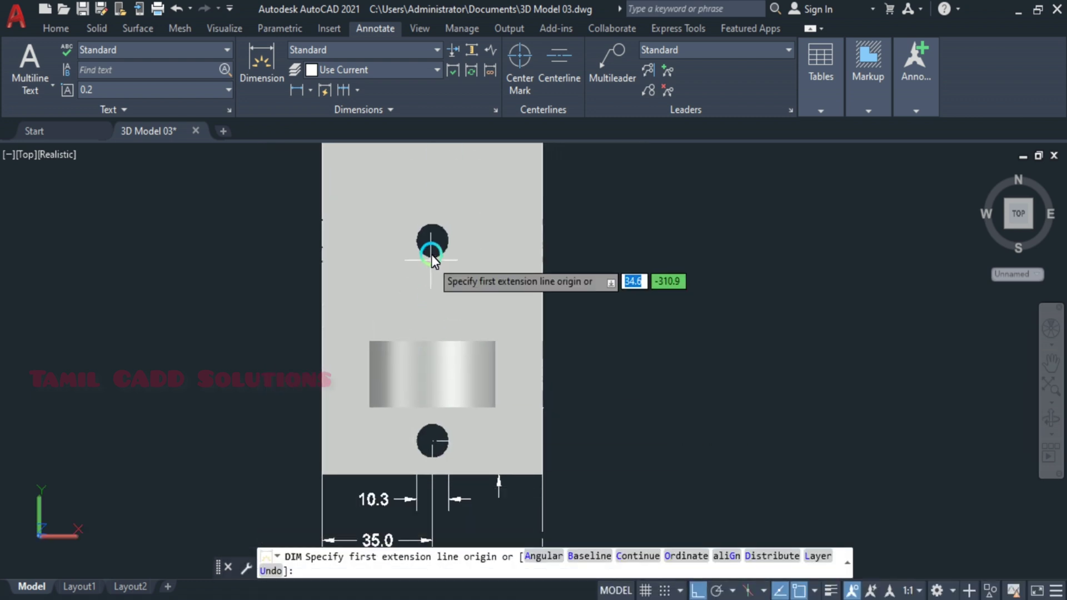
pyautogui.press('Return')
pyautogui.press('Return')
pyautogui.click(431, 242)
pyautogui.click(324, 242)
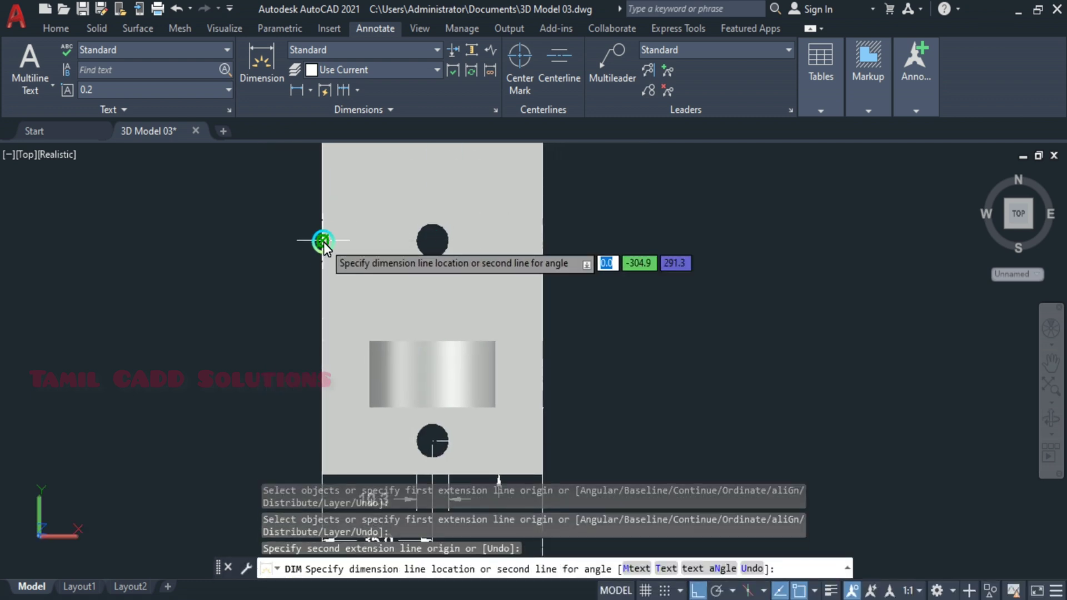
pyautogui.click(344, 304)
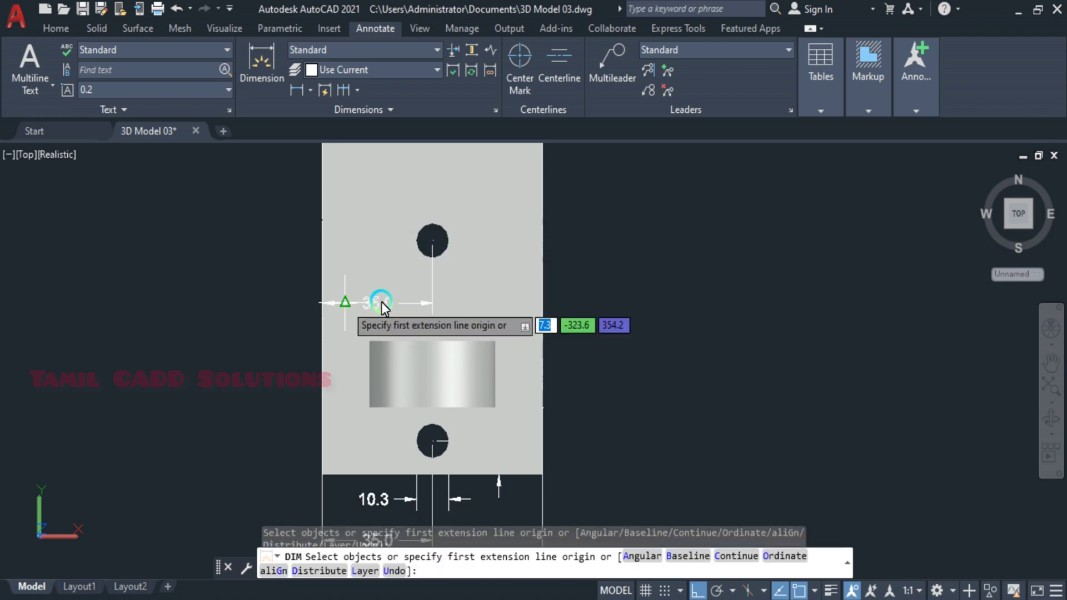
pyautogui.moveTo(448, 295)
pyautogui.mouseDown(button='middle')
pyautogui.moveTo(411, 299)
pyautogui.moveTo(419, 201)
pyautogui.mouseUp(button='middle')
pyautogui.click(394, 246)
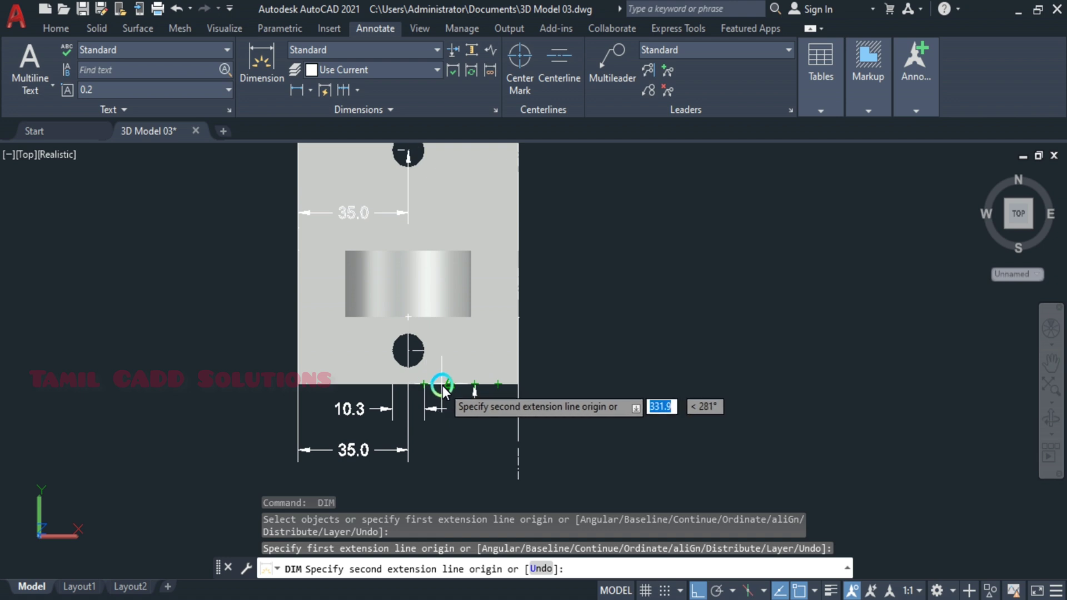
pyautogui.click(431, 384)
pyautogui.click(260, 373)
pyautogui.scroll(-3, 384, 347)
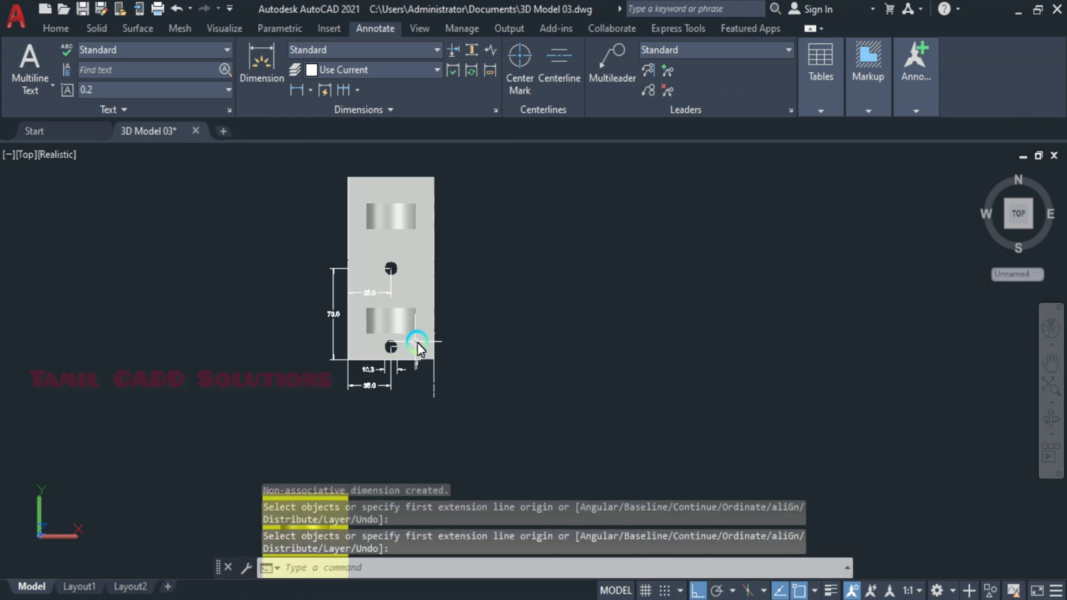
pyautogui.scroll(2, 414, 323)
pyautogui.press('Escape')
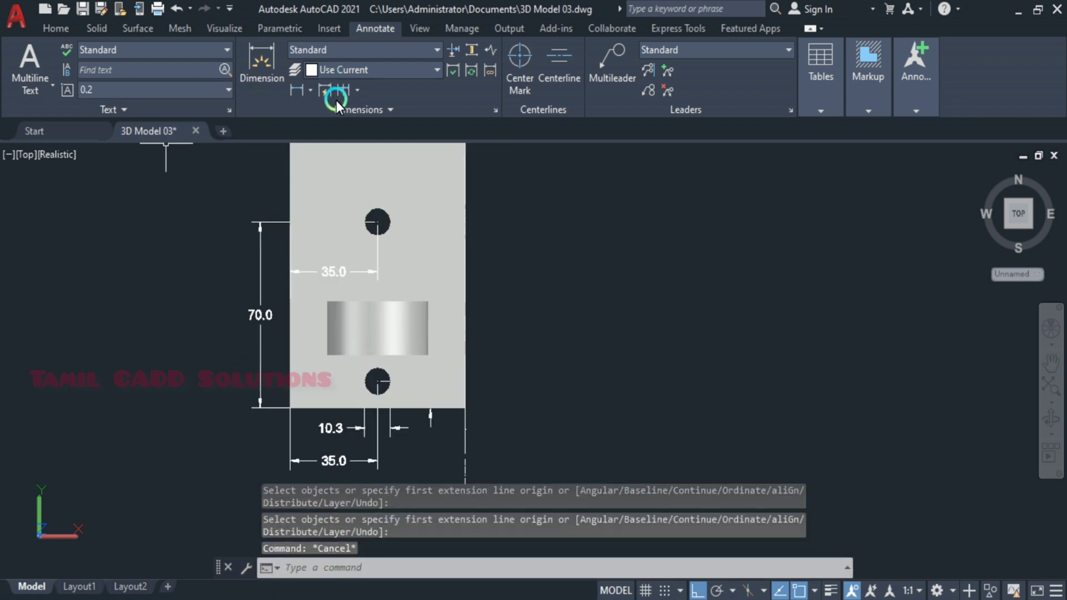
# Insert a diameter symbol into the lower hole's 10.3 dimension text so it reads Ø10.3
pyautogui.scroll(3, 337, 433)
pyautogui.click(341, 427)
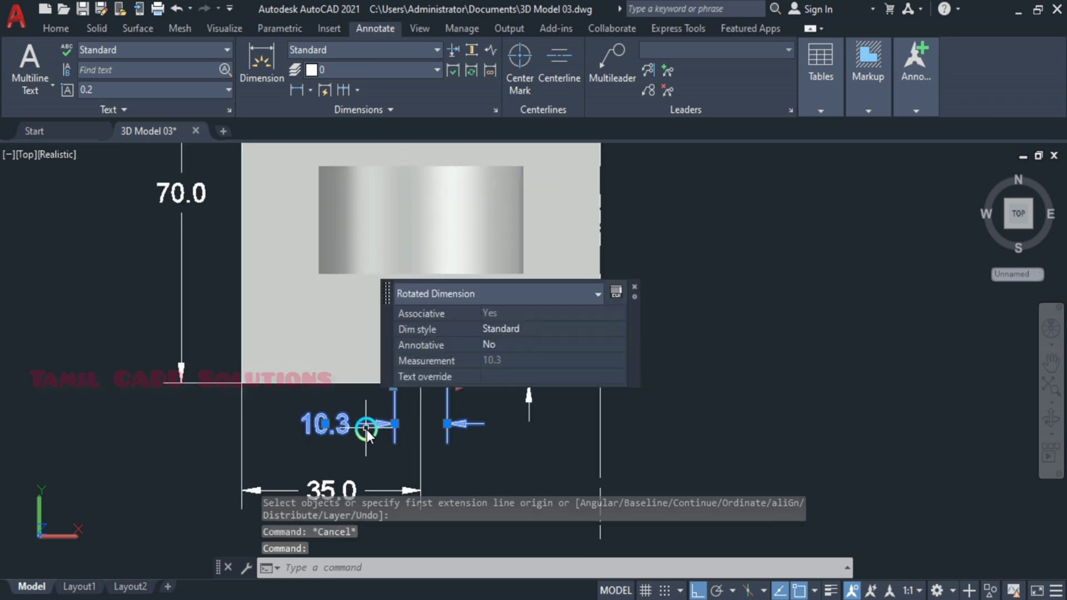
pyautogui.press('Delete')
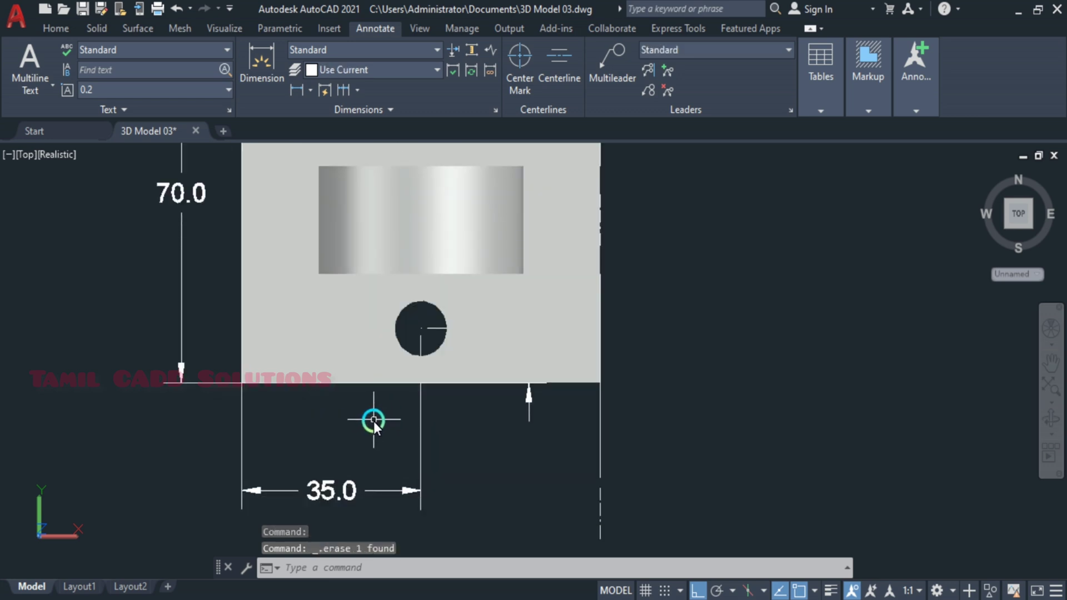
pyautogui.hotkey('ctrl', 'z')
pyautogui.click(335, 431)
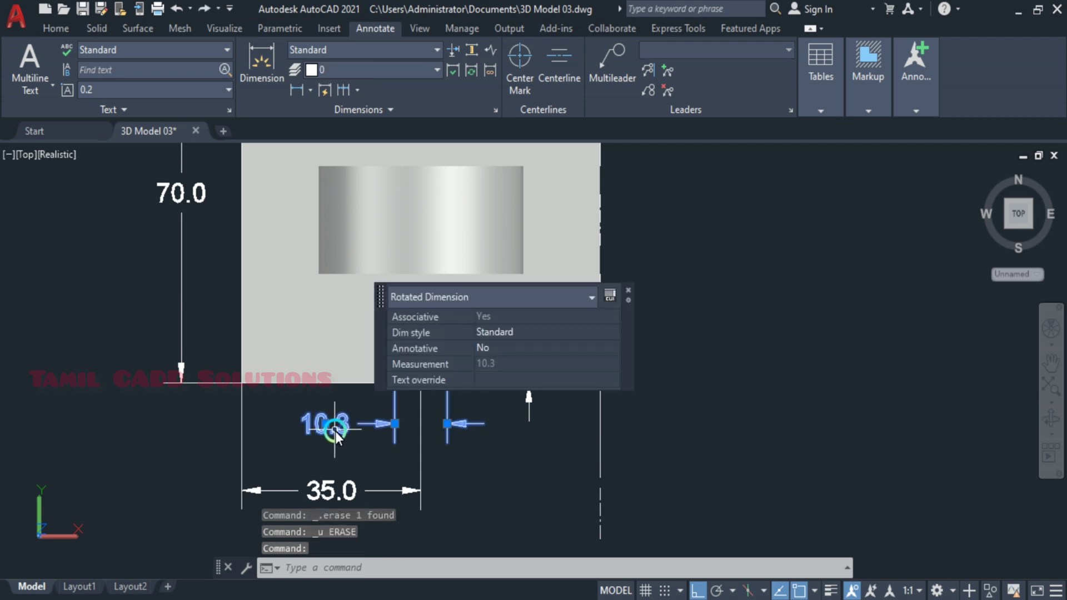
pyautogui.doubleClick(335, 431)
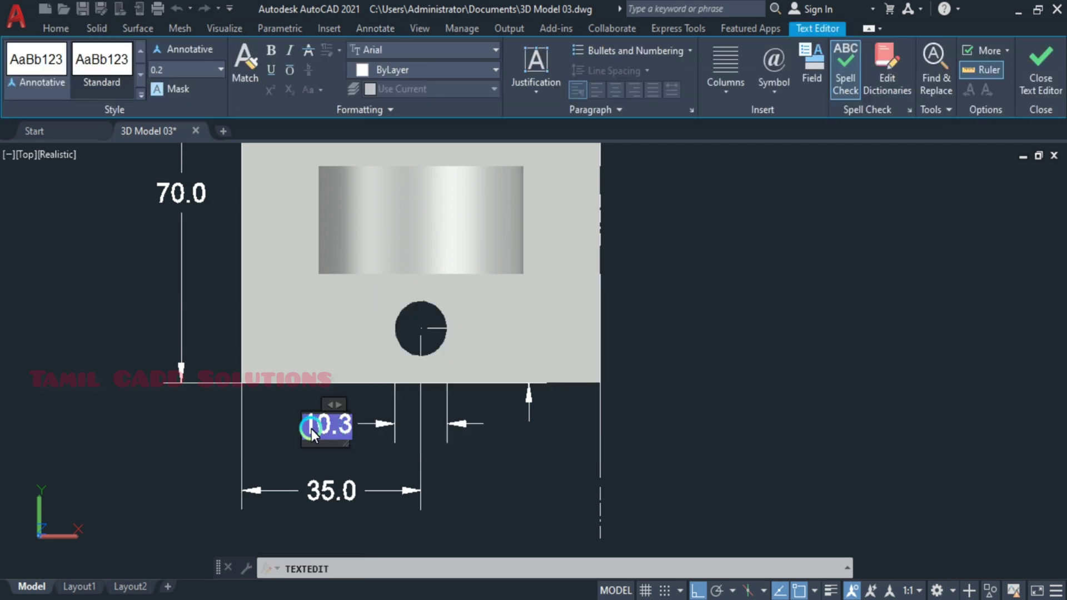
pyautogui.click(769, 84)
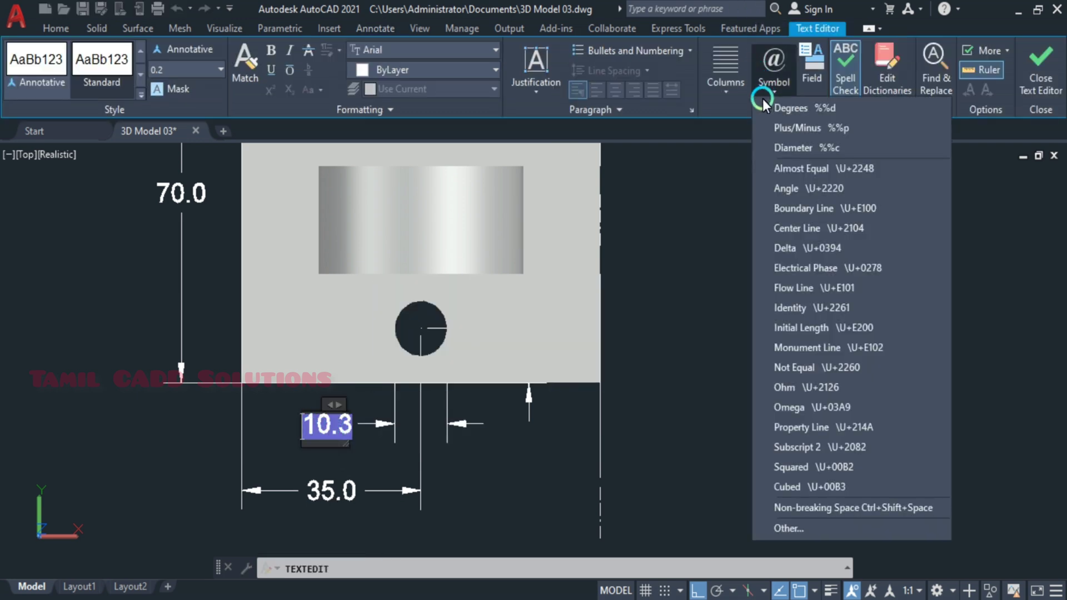
pyautogui.click(792, 146)
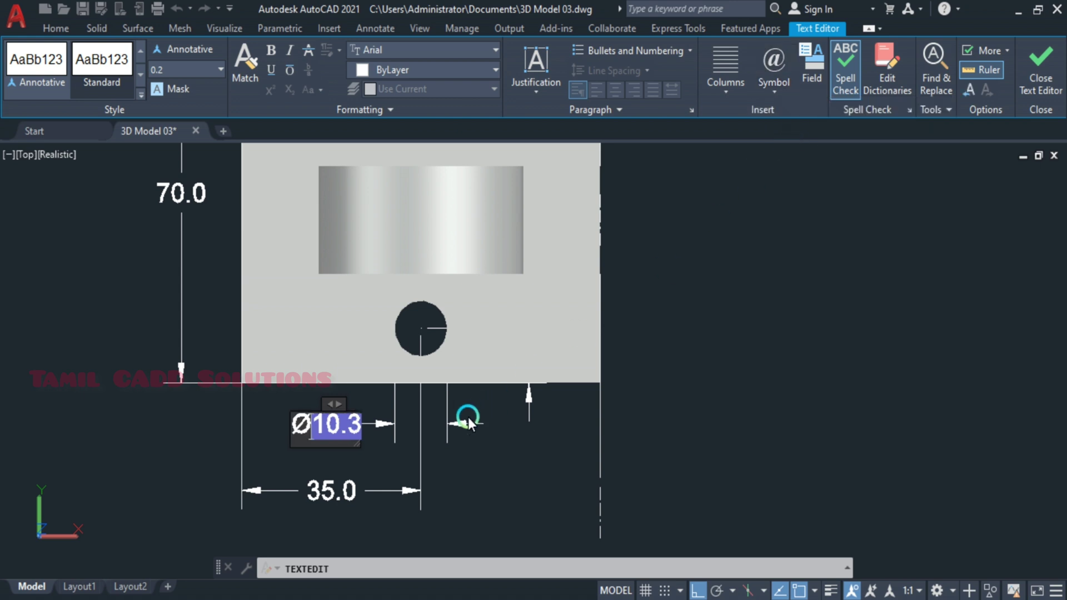
pyautogui.click(503, 475)
pyautogui.press('Escape')
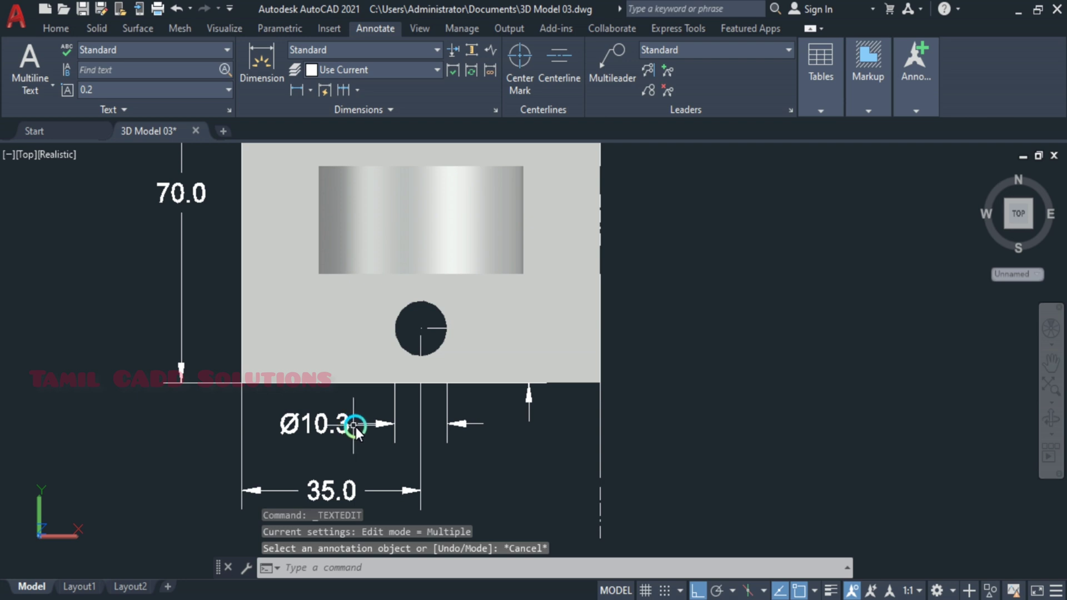
pyautogui.press('Escape')
# Erase the linear Ø10.3 dimension and add a Ø10.3 diameter dimension to the lower hole
pyautogui.click(350, 443)
pyautogui.click(316, 411)
pyautogui.press('Delete')
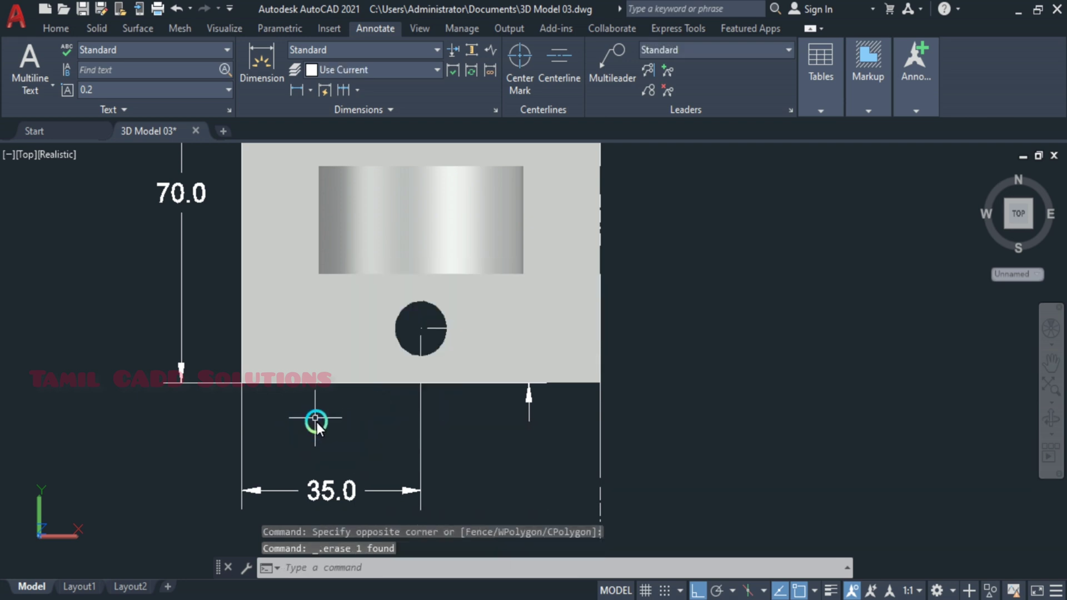
pyautogui.write('D')
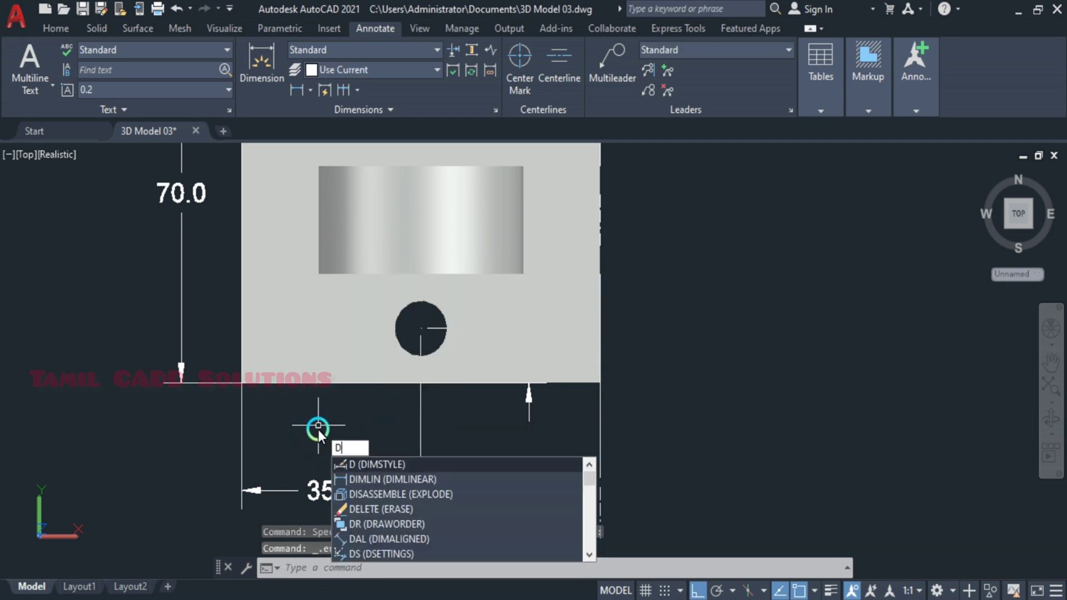
pyautogui.write('IA')
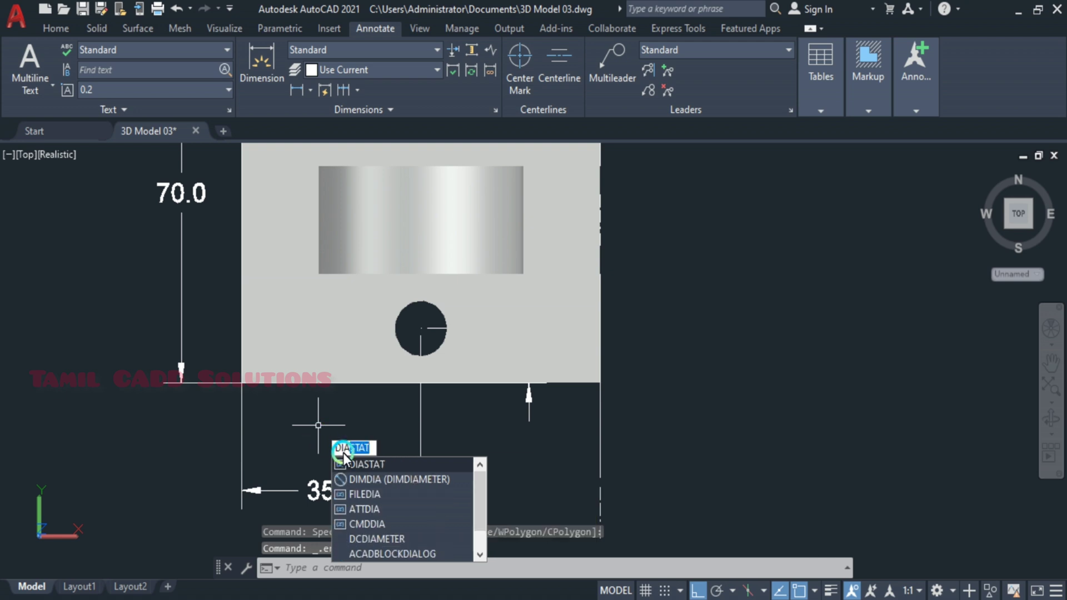
pyautogui.click(376, 478)
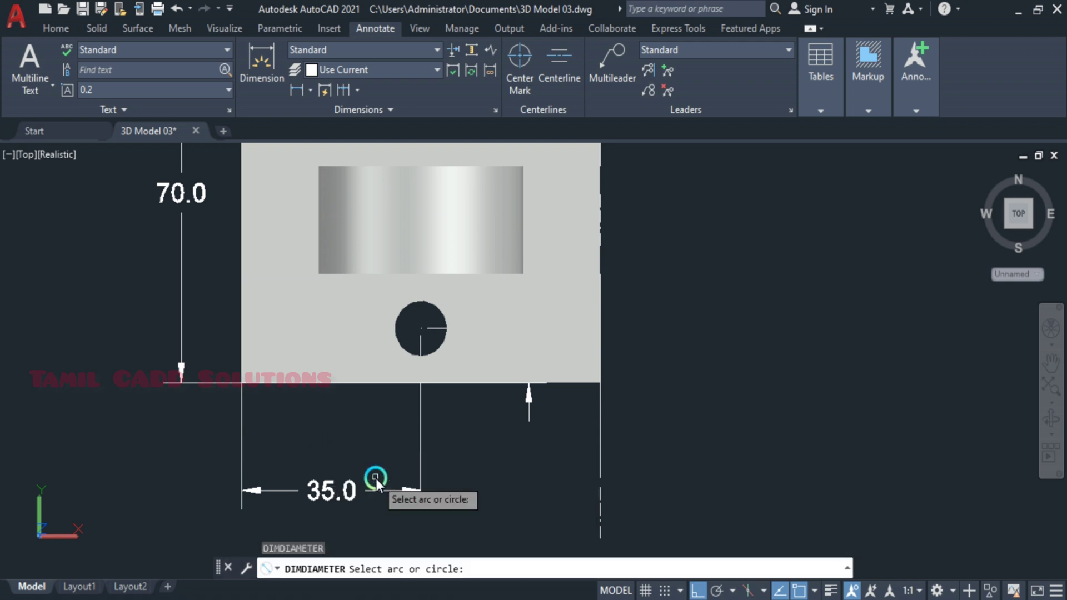
pyautogui.click(404, 349)
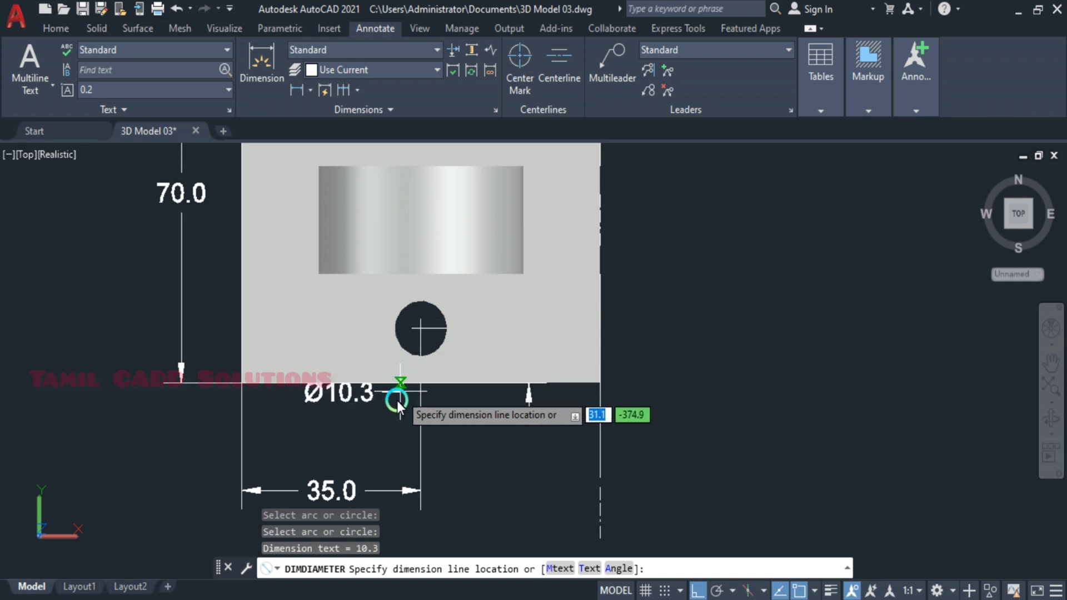
pyautogui.click(375, 432)
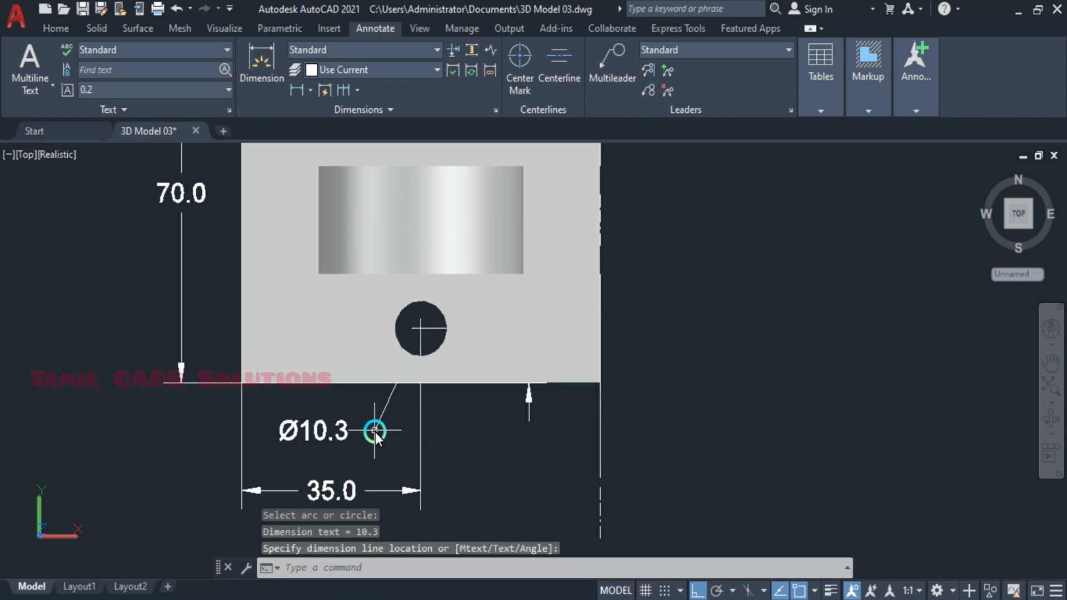
# Add a Ø10.3 diameter dimension to the upper hole at the plate's right edge
pyautogui.scroll(-2, 409, 412)
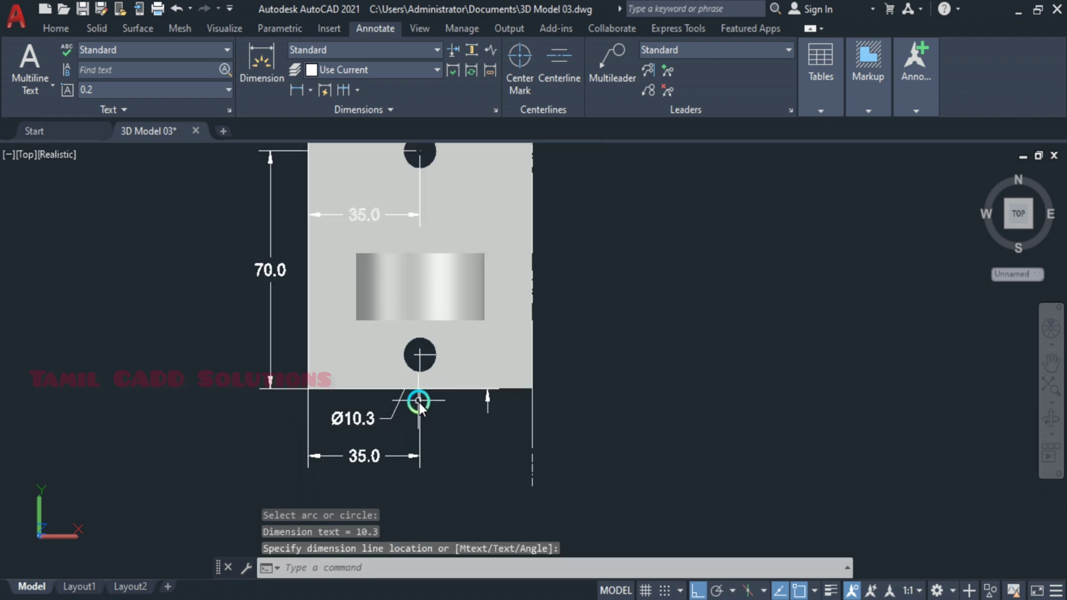
pyautogui.moveTo(420, 403); pyautogui.dragTo(408, 424, button='middle')
pyautogui.press('Return')
pyautogui.click(407, 211)
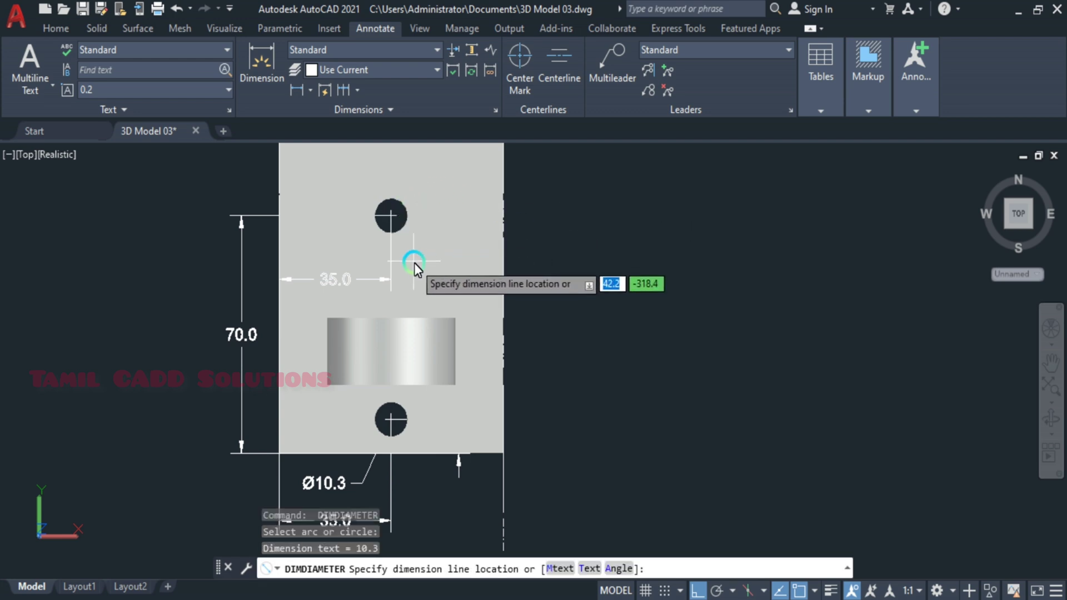
pyautogui.click(515, 266)
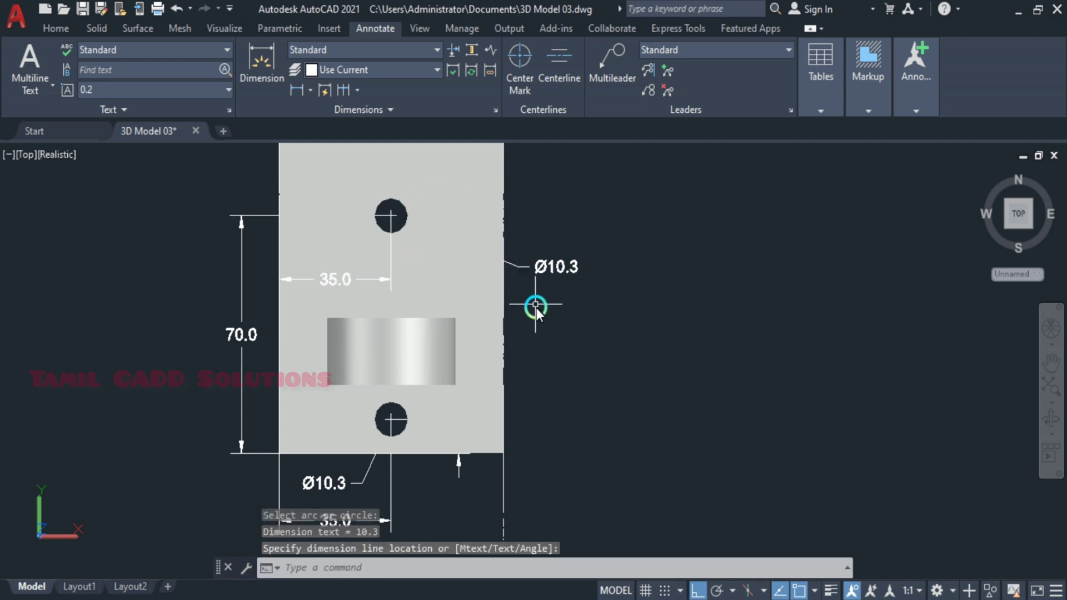
pyautogui.scroll(-2, 536, 306)
pyautogui.click(26, 154)
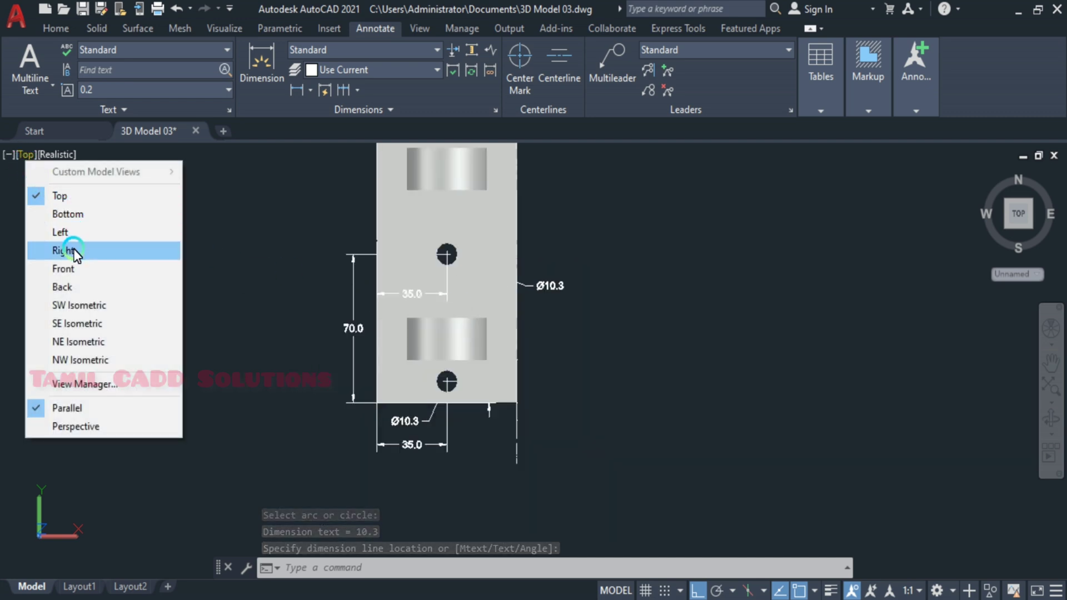
# Switch the viewport to SW Isometric and turn on the drawing grid with F7
pyautogui.click(73, 305)
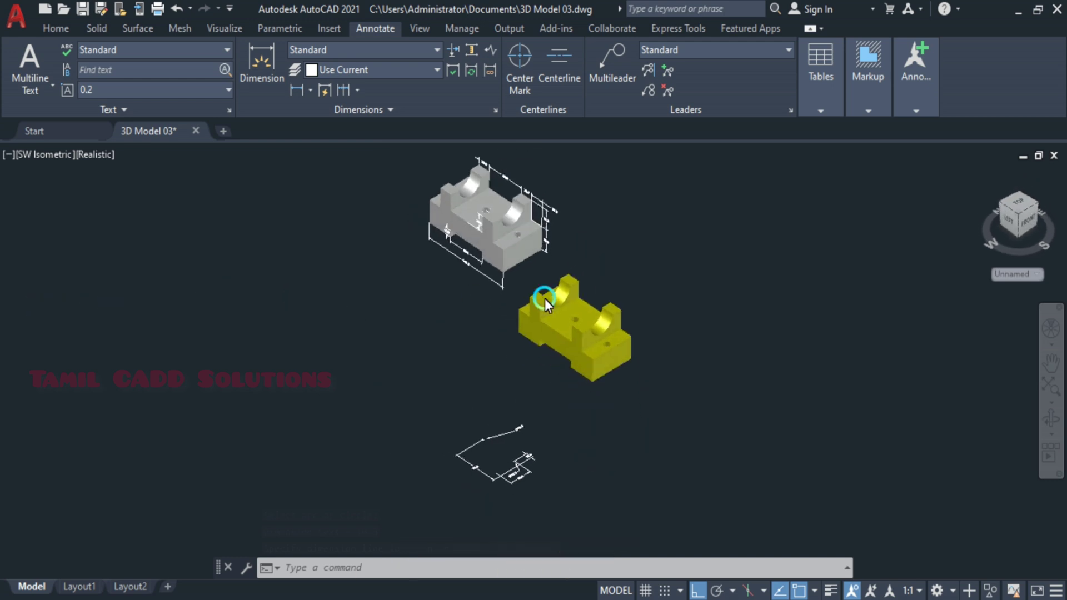
pyautogui.scroll(3, 510, 430)
pyautogui.scroll(3, 654, 391)
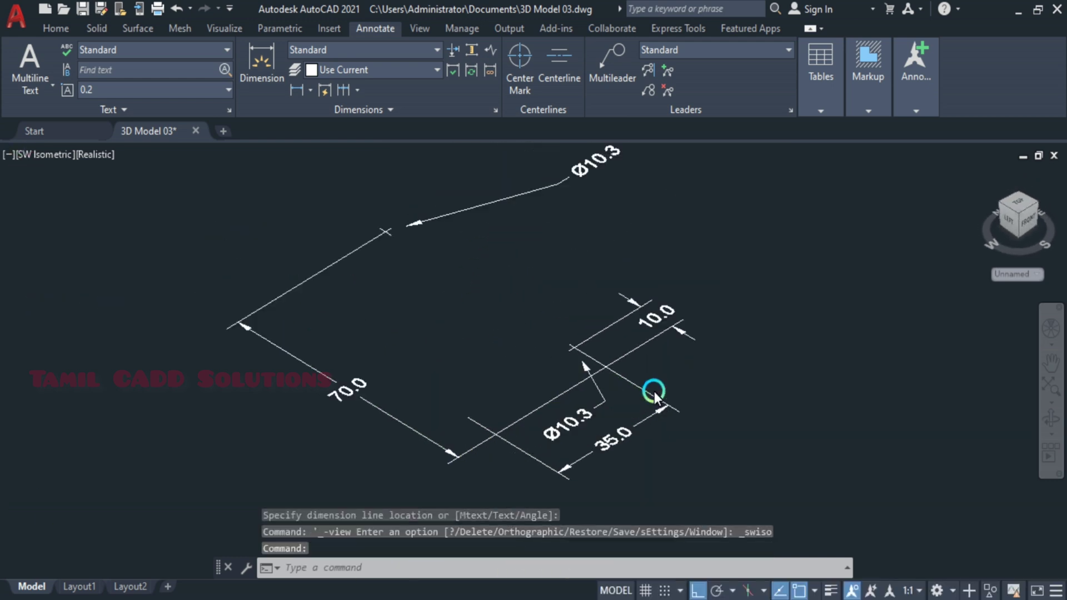
pyautogui.scroll(1, 644, 395)
pyautogui.scroll(-2, 642, 402)
pyautogui.scroll(-4, 47, 530)
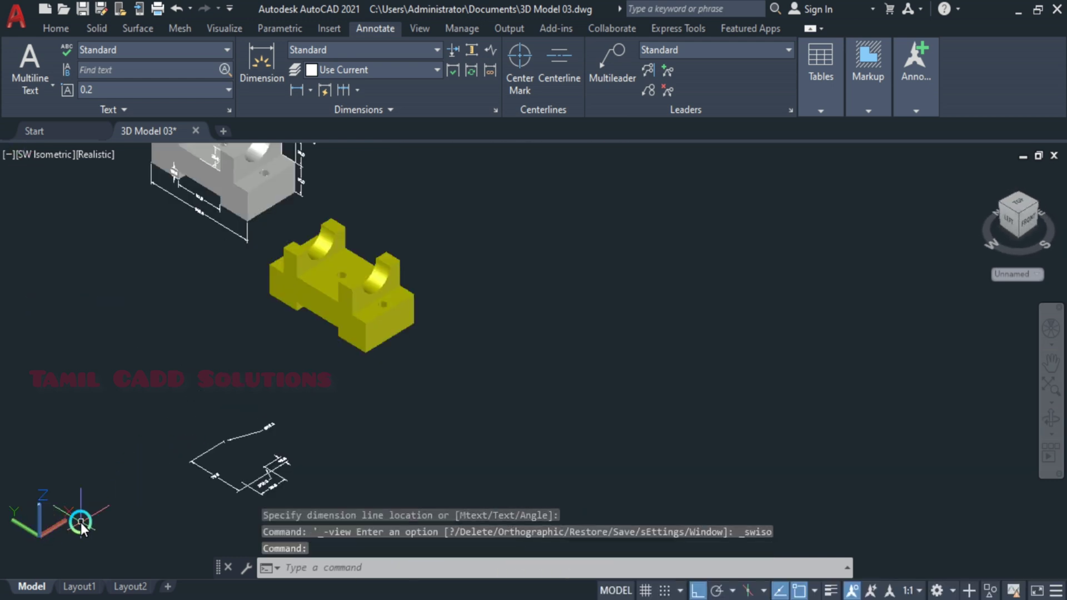
pyautogui.press('F7')
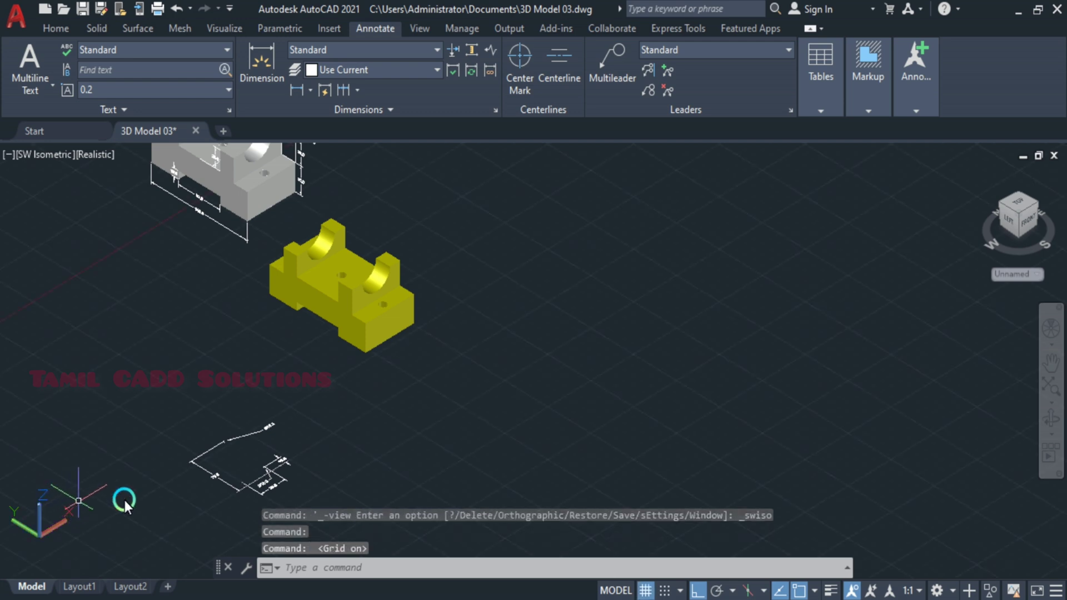
# Orbit around the two bracket parts to a more top-down angle
pyautogui.moveTo(69, 509); pyautogui.dragTo(378, 423)
pyautogui.moveTo(458, 388)
pyautogui.keyDown('shift'); pyautogui.mouseDown(button='middle')
pyautogui.moveTo(356, 219)
pyautogui.moveTo(360, 211)
pyautogui.moveTo(410, 323)
pyautogui.moveTo(544, 385)
pyautogui.moveTo(529, 462)
pyautogui.moveTo(543, 358)
pyautogui.moveTo(445, 406)
pyautogui.mouseUp(button='middle'); pyautogui.keyUp('shift')
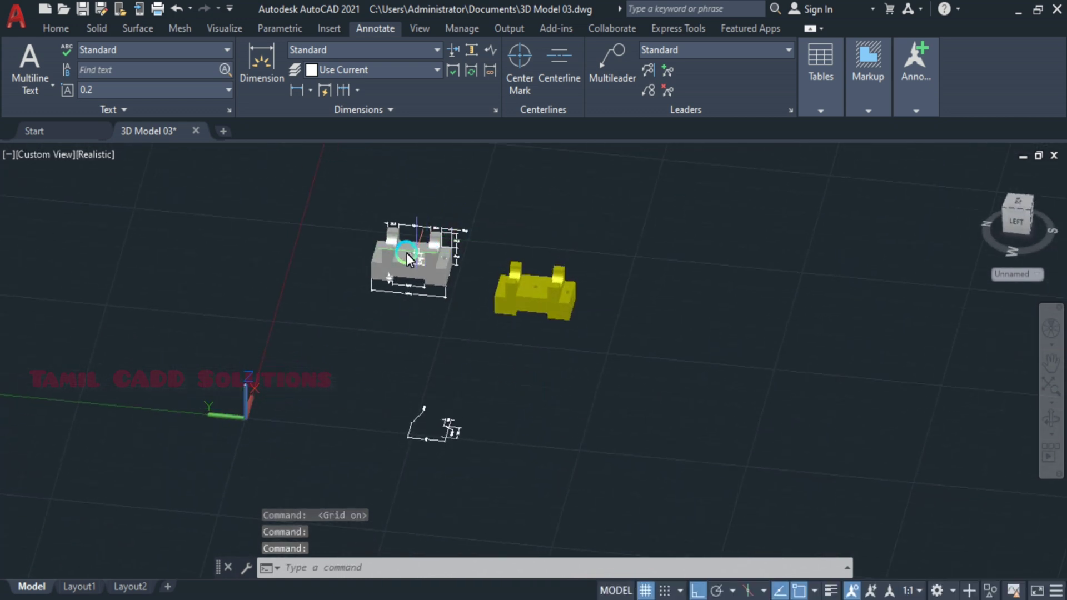
pyautogui.scroll(2, 432, 383)
pyautogui.scroll(-3, 438, 408)
pyautogui.scroll(2, 437, 427)
pyautogui.moveTo(436, 427)
pyautogui.keyDown('shift'); pyautogui.mouseDown(button='middle')
pyautogui.moveTo(464, 378)
pyautogui.moveTo(442, 362)
pyautogui.moveTo(383, 365)
pyautogui.moveTo(396, 424)
pyautogui.mouseUp(button='middle'); pyautogui.keyUp('shift')
pyautogui.scroll(-3, 396, 424)
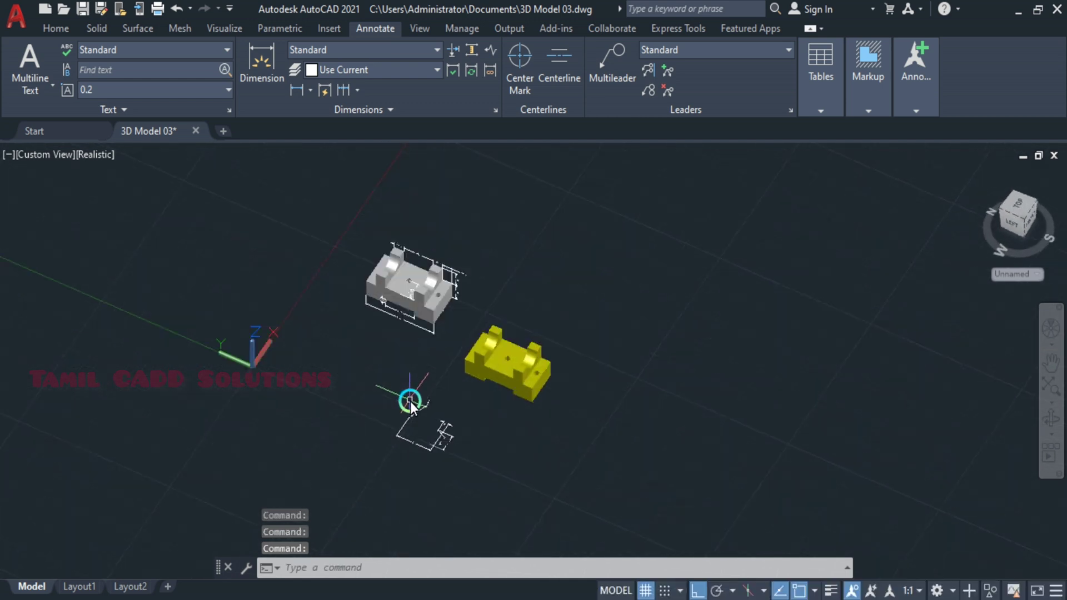
pyautogui.scroll(-2, 409, 400)
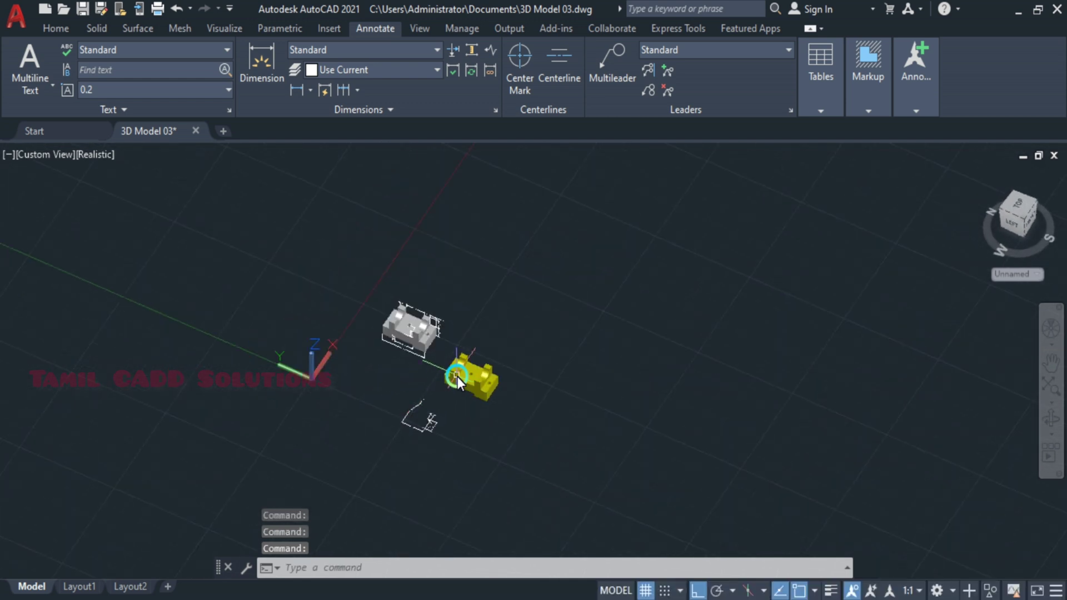
pyautogui.click(34, 151)
pyautogui.click(85, 308)
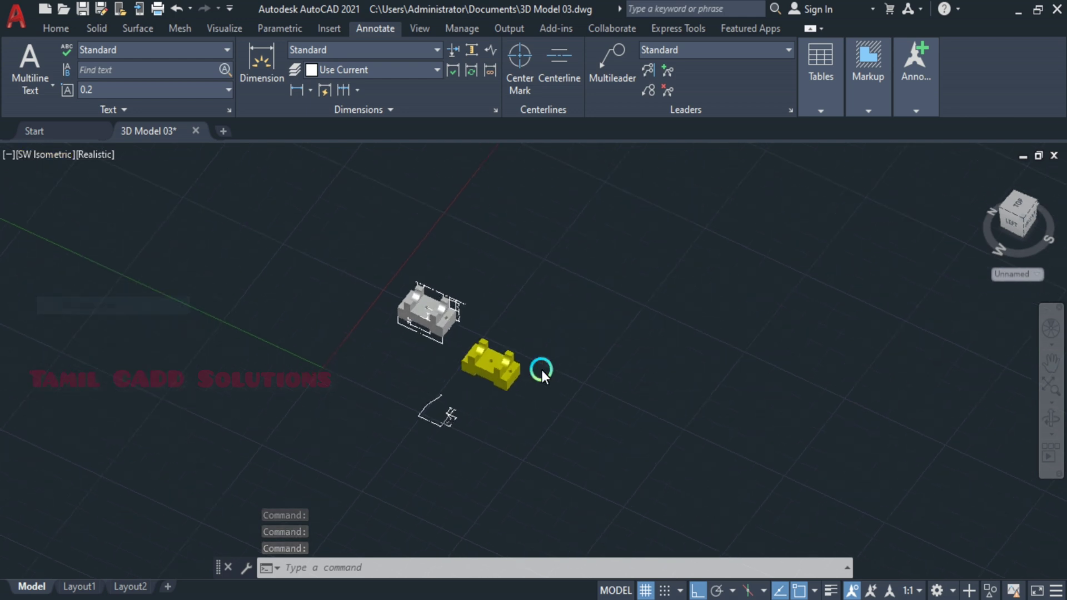
pyautogui.click(385, 395)
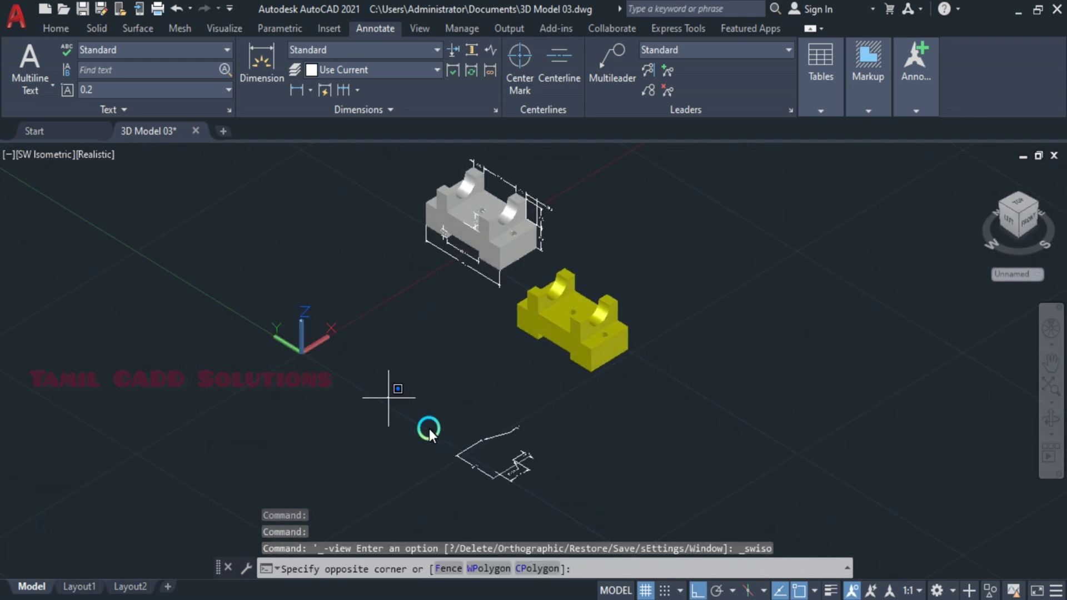
pyautogui.click(591, 498)
pyautogui.click(506, 444)
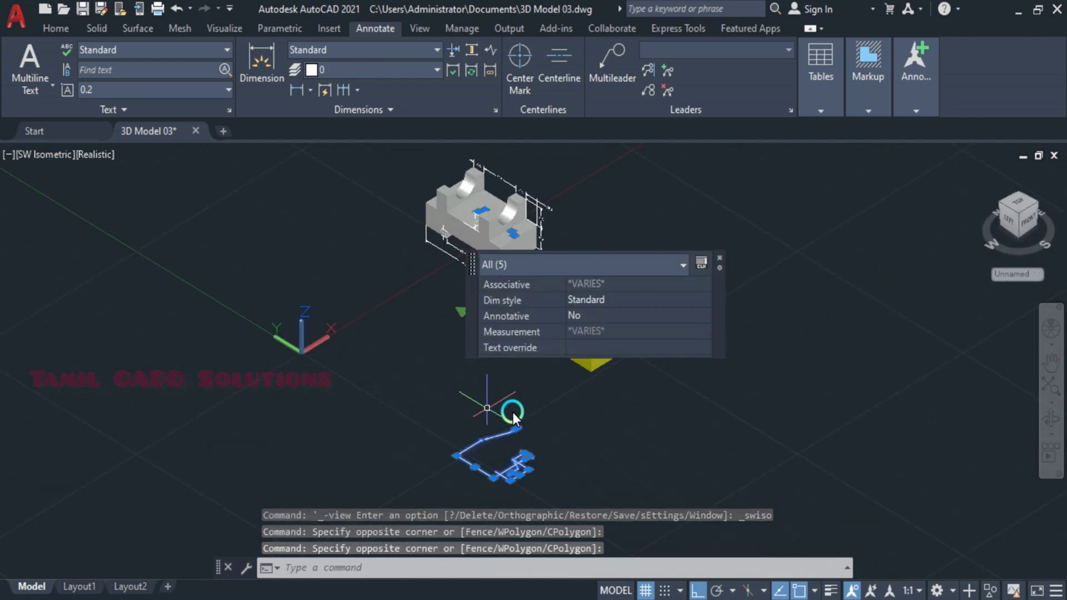
pyautogui.moveTo(361, 372); pyautogui.dragTo(325, 373, button='middle')
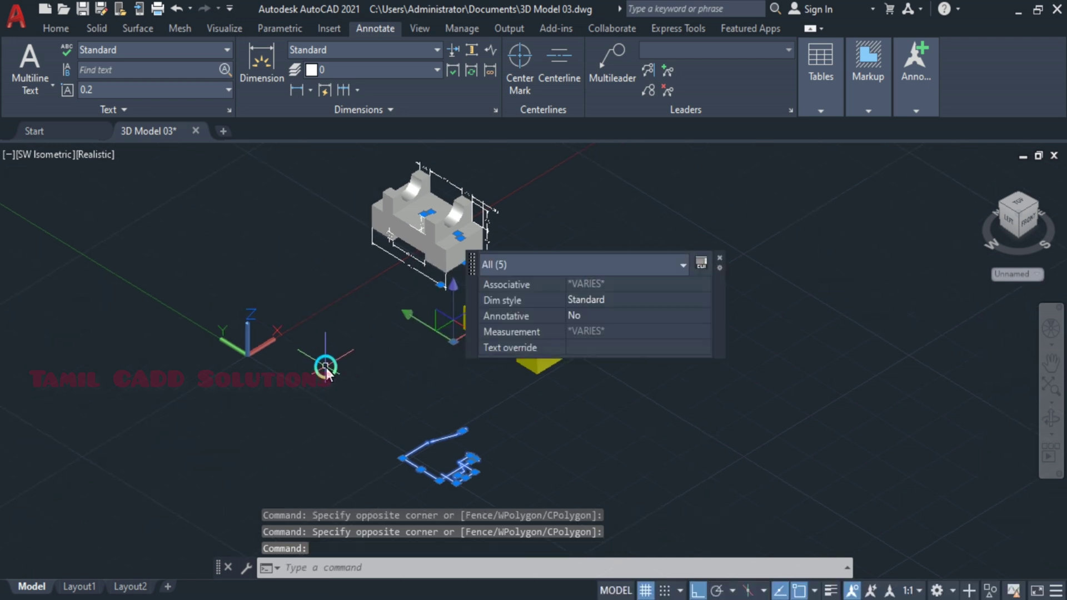
pyautogui.write('m')
pyautogui.press('Return')
pyautogui.click(636, 442)
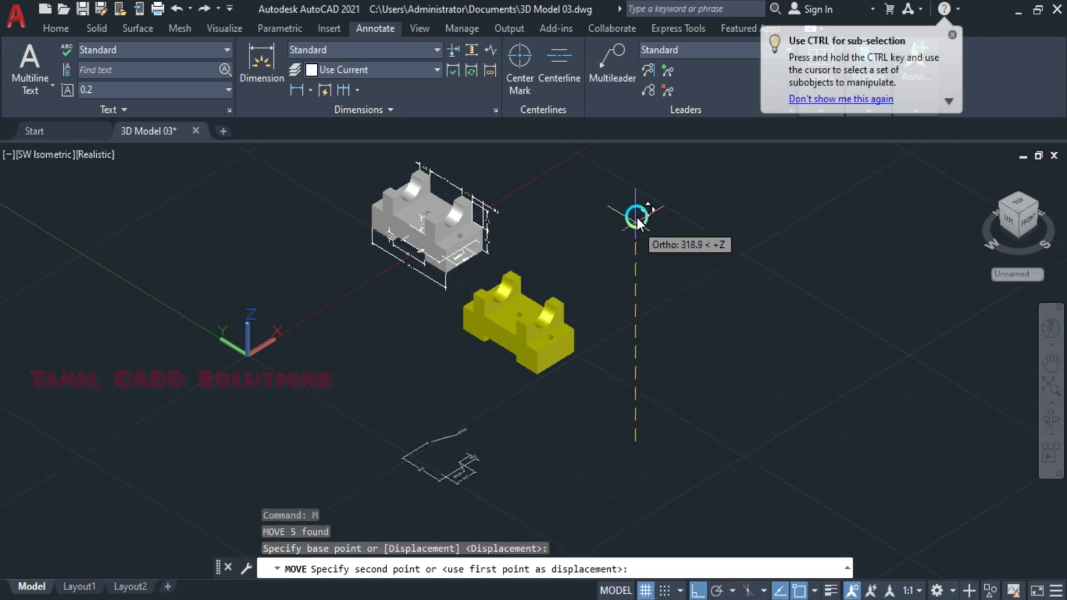
pyautogui.scroll(3, 639, 203)
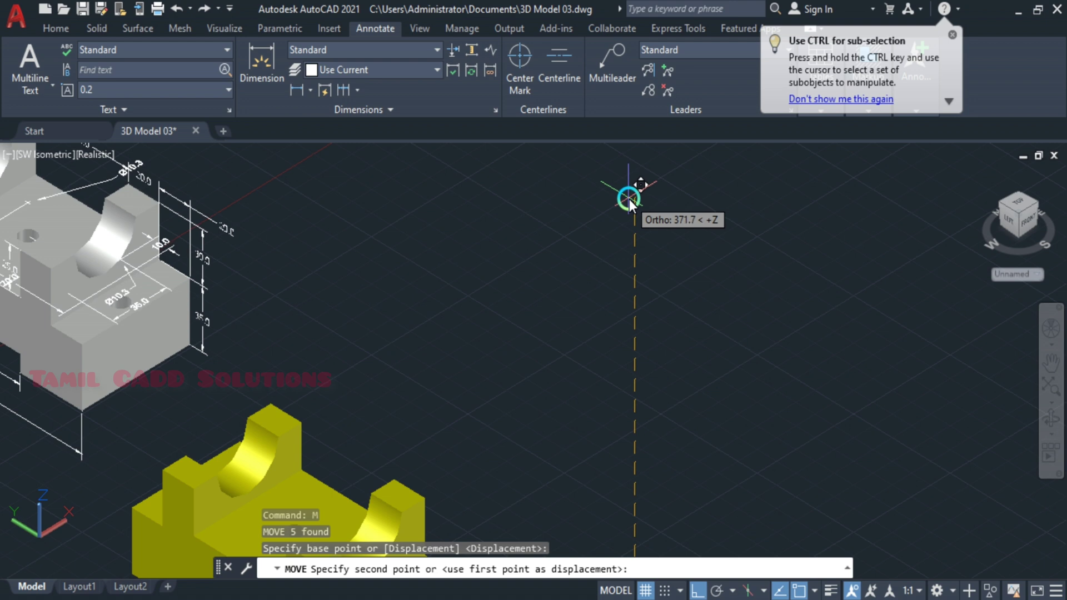
pyautogui.press('Escape')
pyautogui.scroll(-5, 629, 199)
pyautogui.scroll(2, 487, 289)
pyautogui.click(484, 253)
pyautogui.click(636, 371)
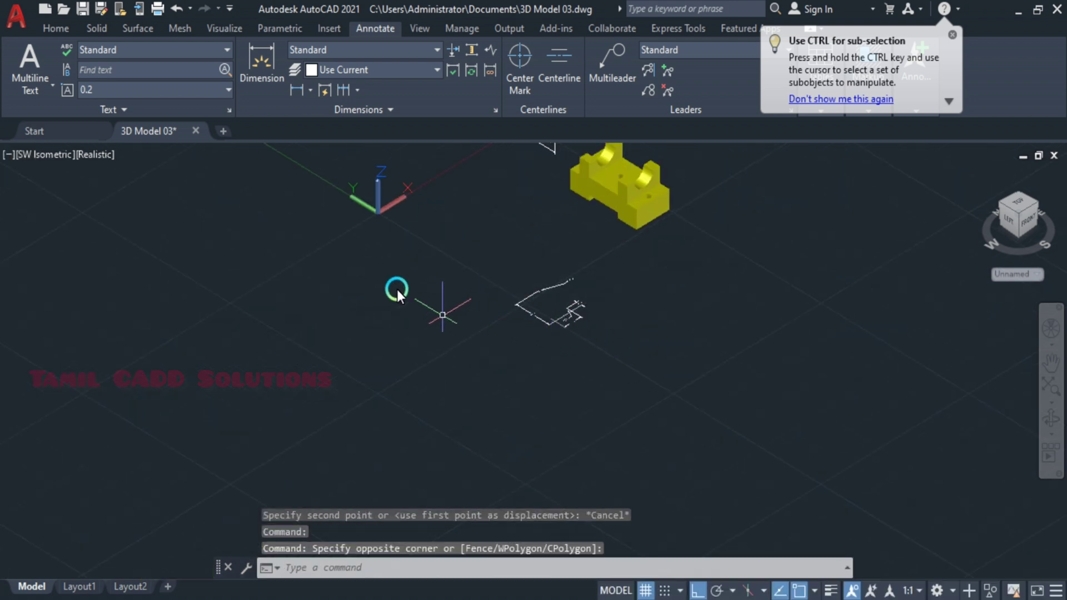
pyautogui.moveTo(380, 215)
pyautogui.keyDown('shift'); pyautogui.mouseDown(button='middle')
pyautogui.moveTo(489, 271)
pyautogui.moveTo(472, 215)
pyautogui.moveTo(538, 225)
pyautogui.moveTo(582, 251)
pyautogui.moveTo(553, 440)
pyautogui.moveTo(553, 287)
pyautogui.moveTo(552, 334)
pyautogui.moveTo(505, 339)
pyautogui.moveTo(462, 286)
pyautogui.mouseUp(button='middle'); pyautogui.keyUp('shift')
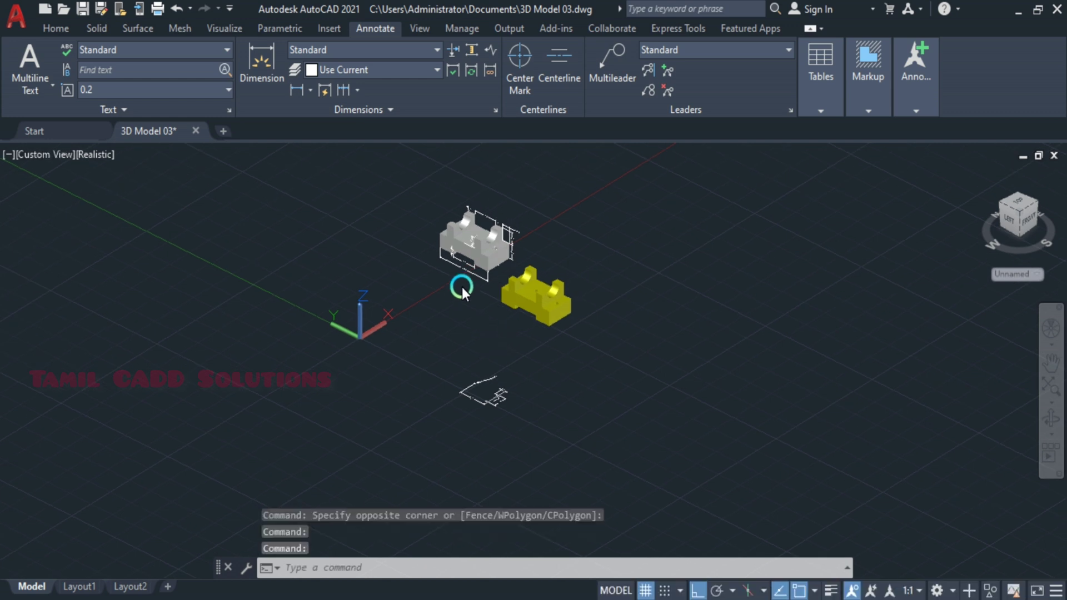
pyautogui.click(624, 352)
pyautogui.write('m')
pyautogui.press('Return')
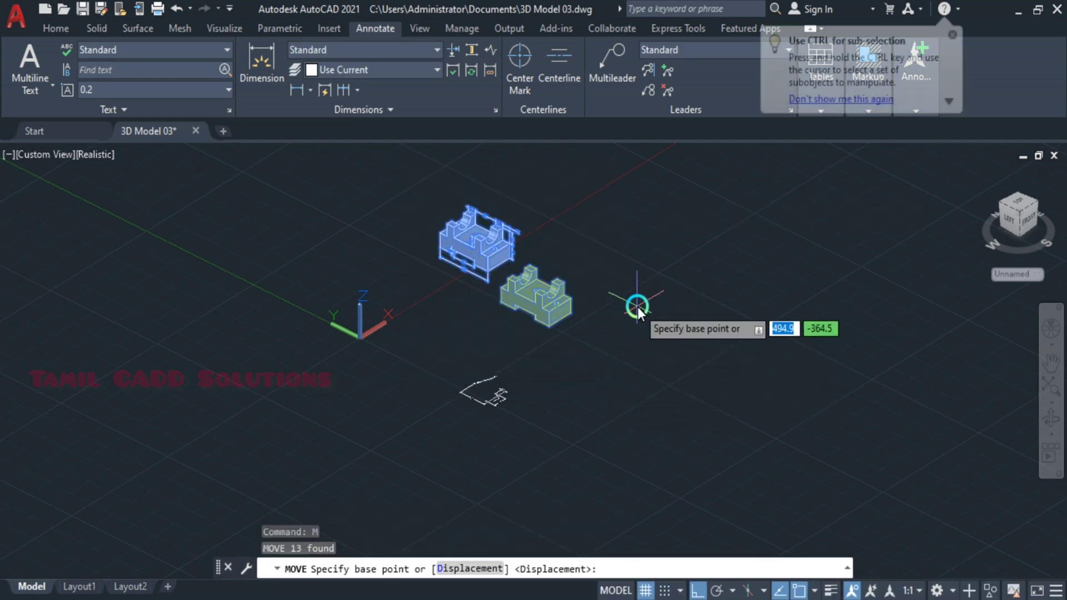
pyautogui.click(638, 307)
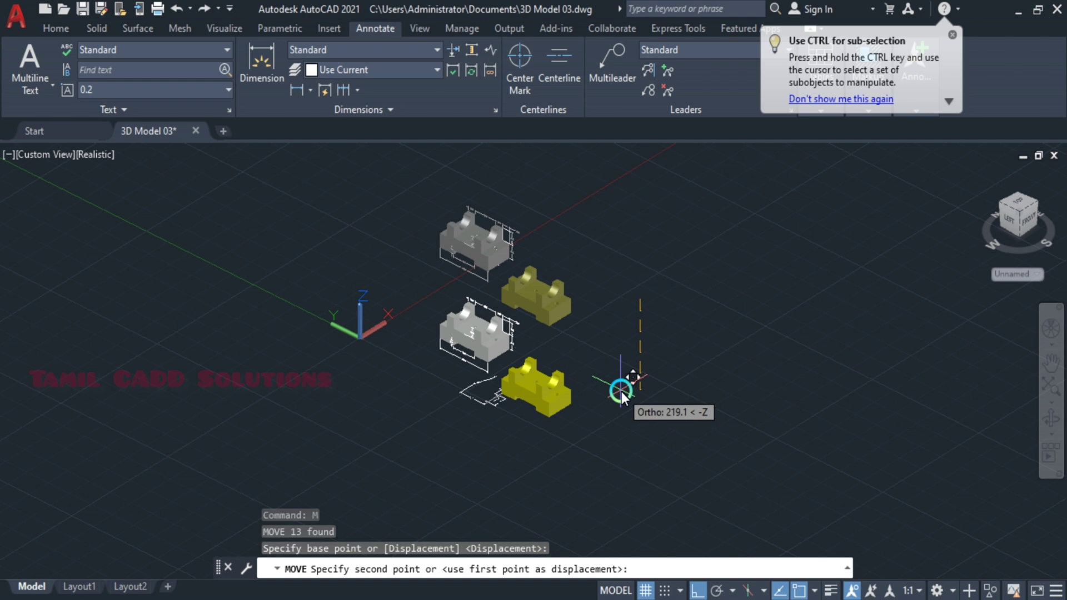
pyautogui.press('Escape')
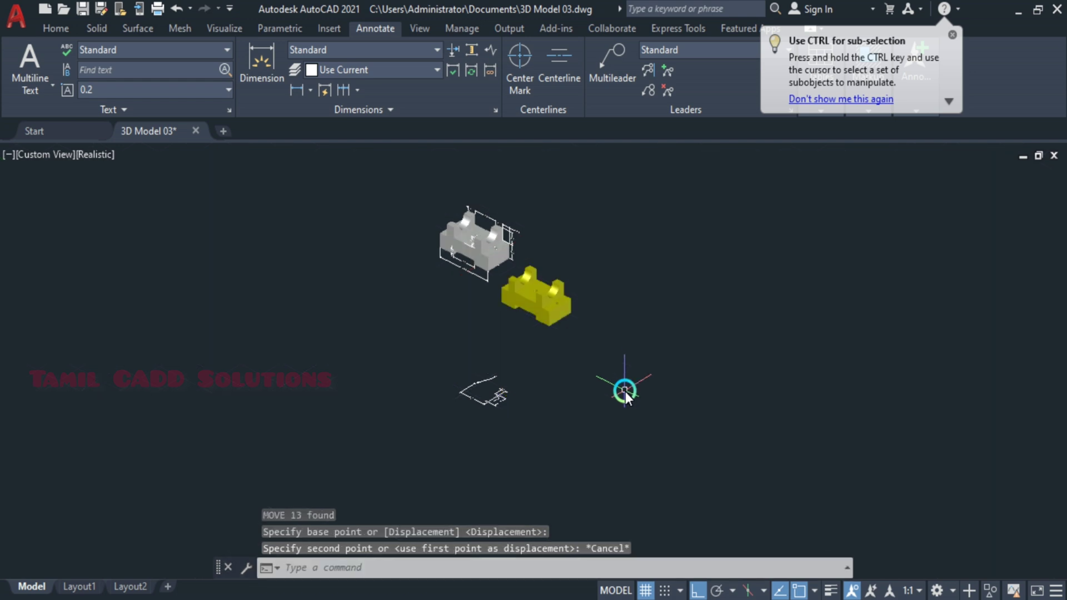
pyautogui.scroll(3, 490, 289)
pyautogui.scroll(-3, 525, 292)
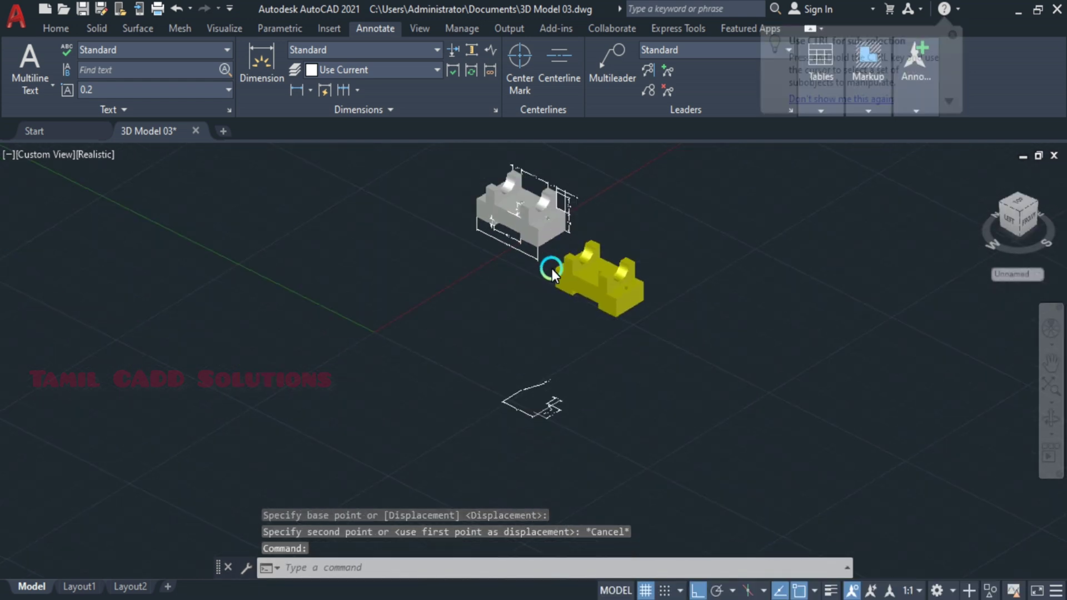
pyautogui.press('Escape')
pyautogui.click(449, 163)
pyautogui.click(688, 356)
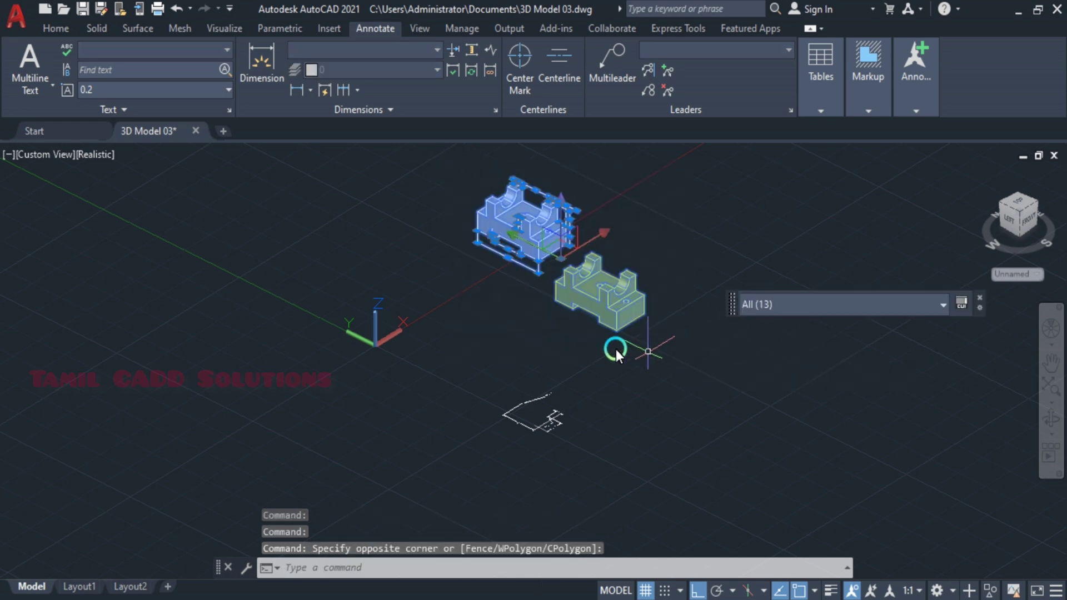
pyautogui.write('m')
pyautogui.press('Return')
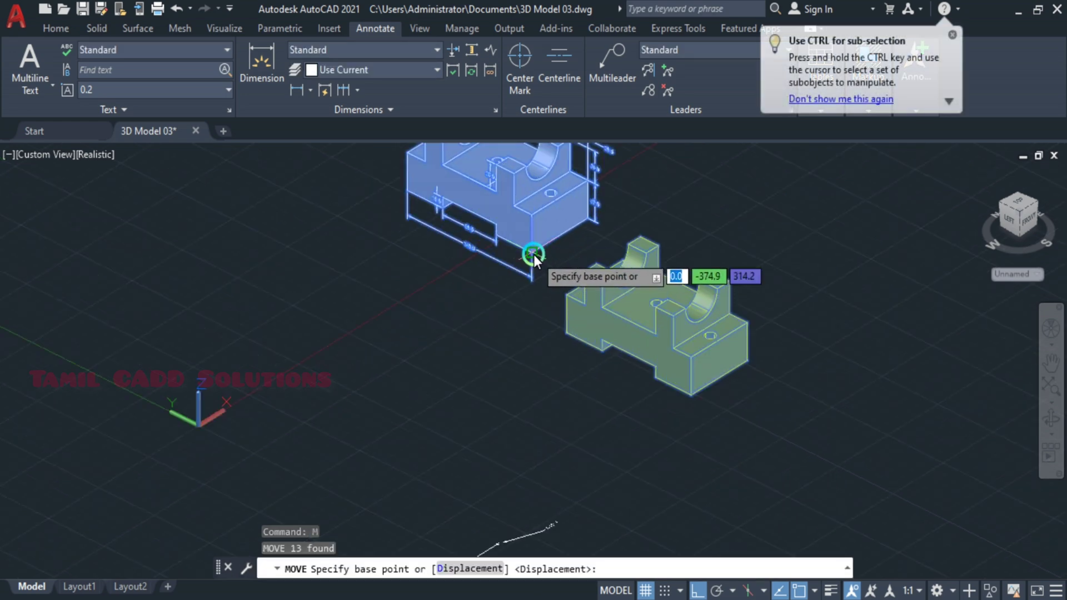
pyautogui.click(533, 254)
pyautogui.moveTo(543, 393); pyautogui.dragTo(541, 186, button='middle')
pyautogui.scroll(3, 541, 186)
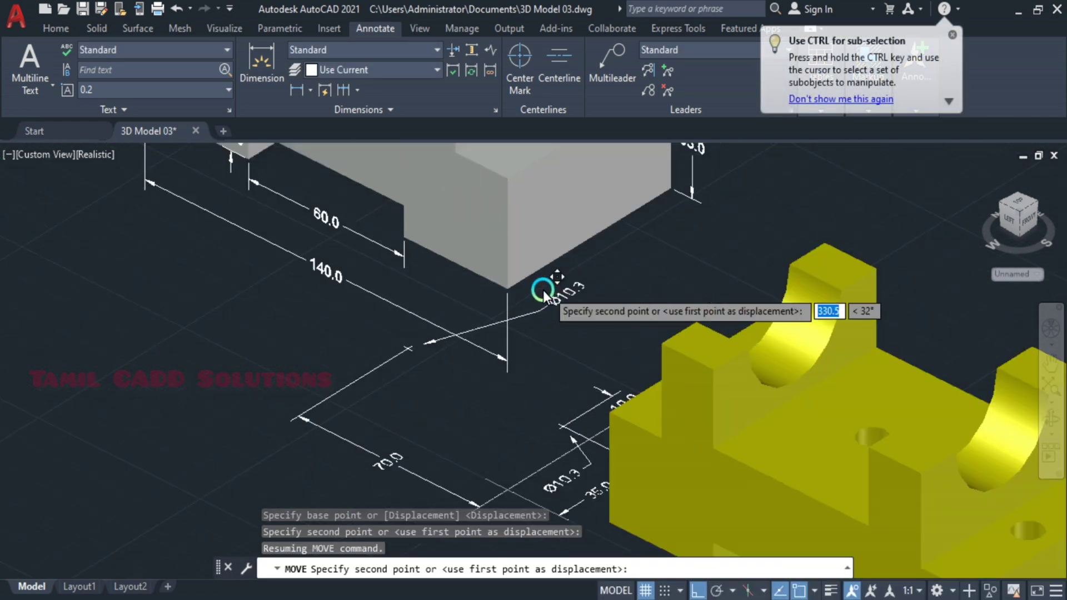
pyautogui.moveTo(477, 282)
pyautogui.mouseDown(button='middle')
pyautogui.moveTo(506, 212)
pyautogui.moveTo(522, 254)
pyautogui.mouseUp(button='middle')
pyautogui.scroll(2, 506, 211)
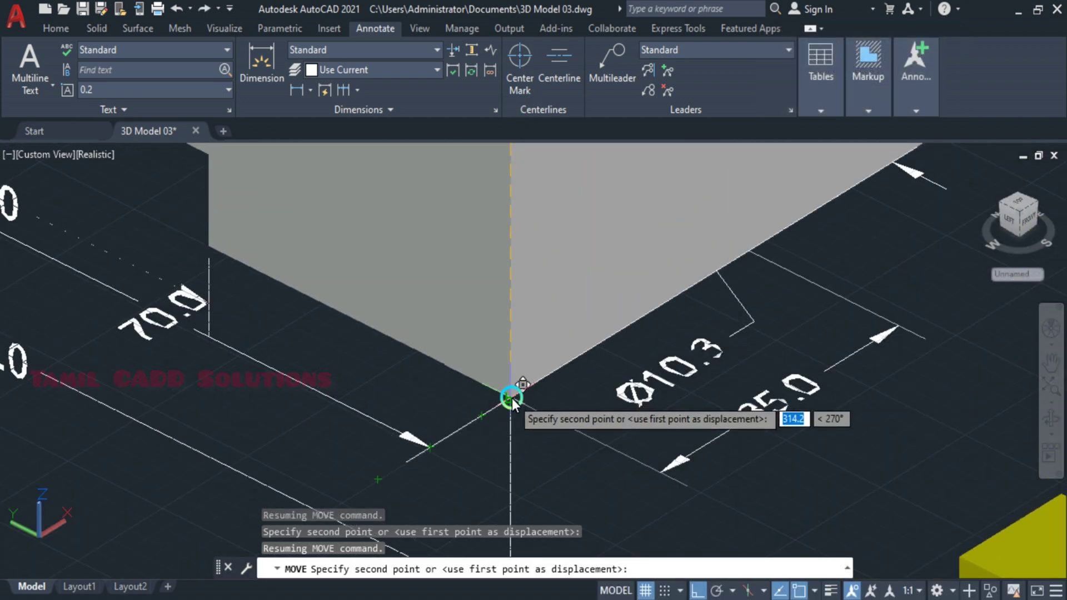
pyautogui.press('Escape')
pyautogui.scroll(-3, 507, 381)
pyautogui.scroll(-1, 378, 427)
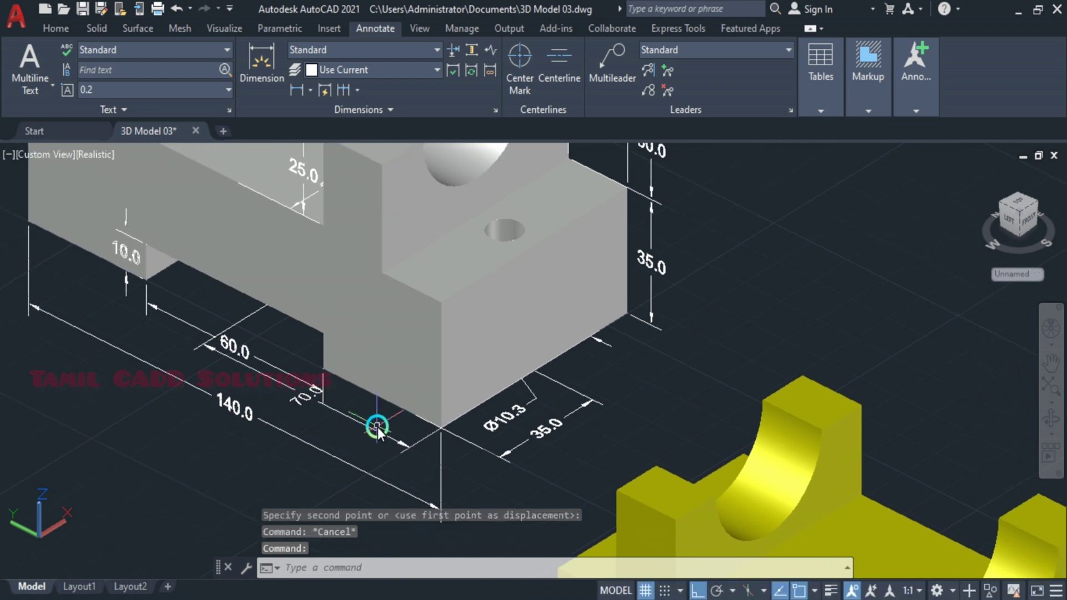
pyautogui.scroll(-2, 378, 428)
# Select the five plate dimensions, including 70.0, 35.0 and Ø10.3
pyautogui.click(377, 427)
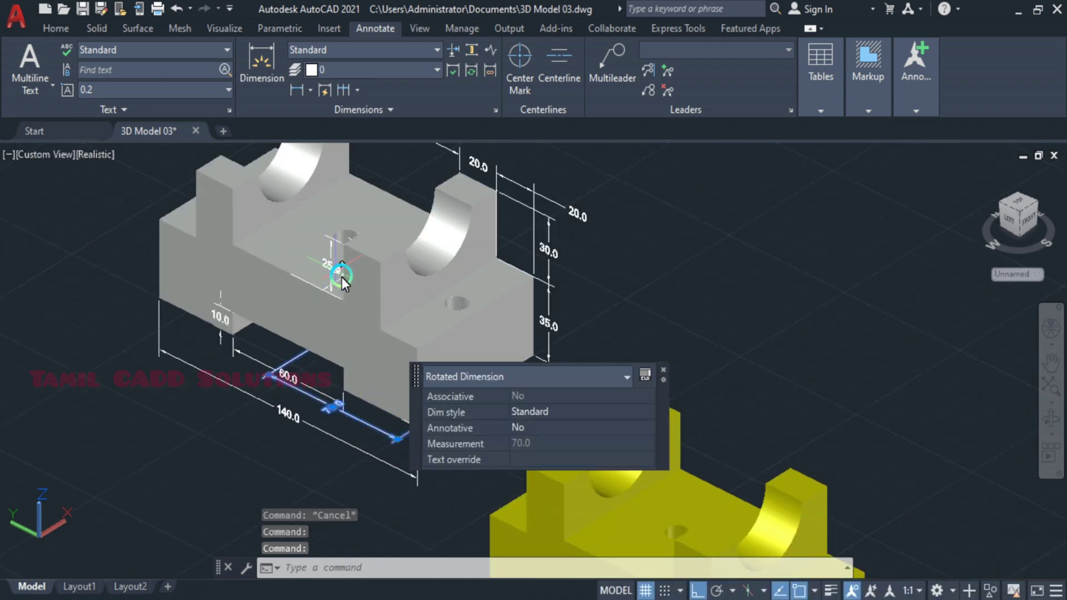
pyautogui.moveTo(342, 278)
pyautogui.mouseDown(button='middle')
pyautogui.moveTo(363, 344)
pyautogui.moveTo(275, 339)
pyautogui.moveTo(155, 427)
pyautogui.mouseUp(button='middle')
pyautogui.scroll(2, 329, 359)
pyautogui.click(331, 358)
pyautogui.click(314, 339)
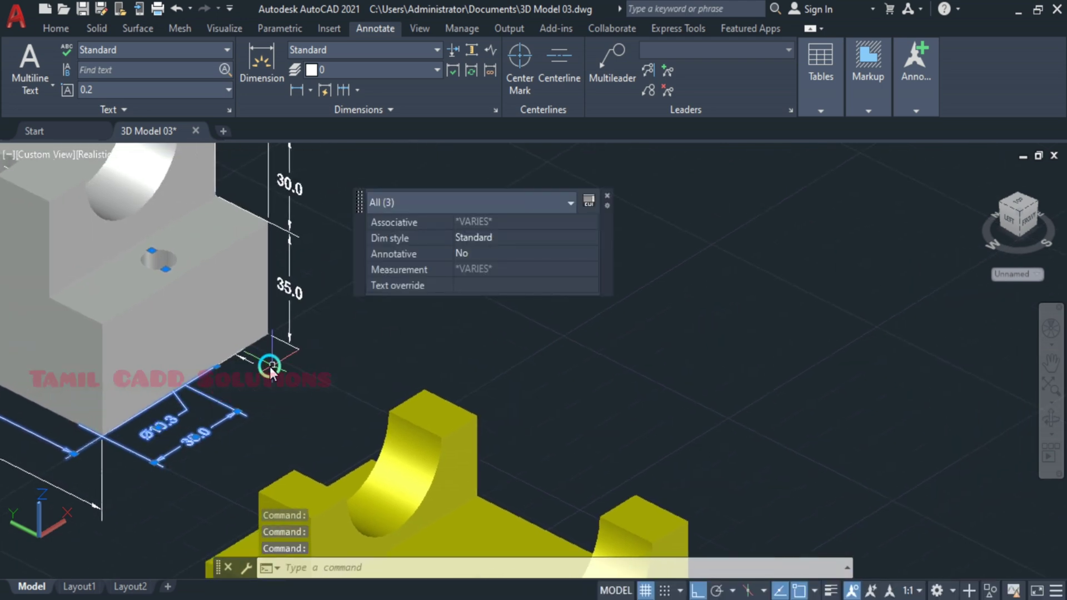
pyautogui.click(250, 365)
pyautogui.moveTo(251, 366); pyautogui.dragTo(422, 529, button='middle')
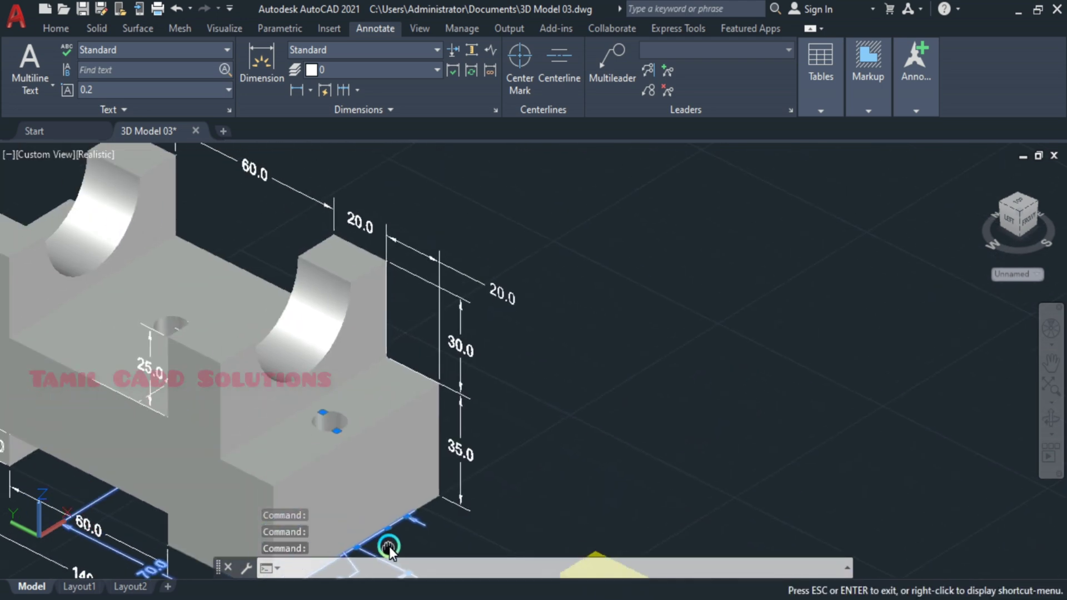
pyautogui.scroll(4, 189, 331)
pyautogui.click(148, 315)
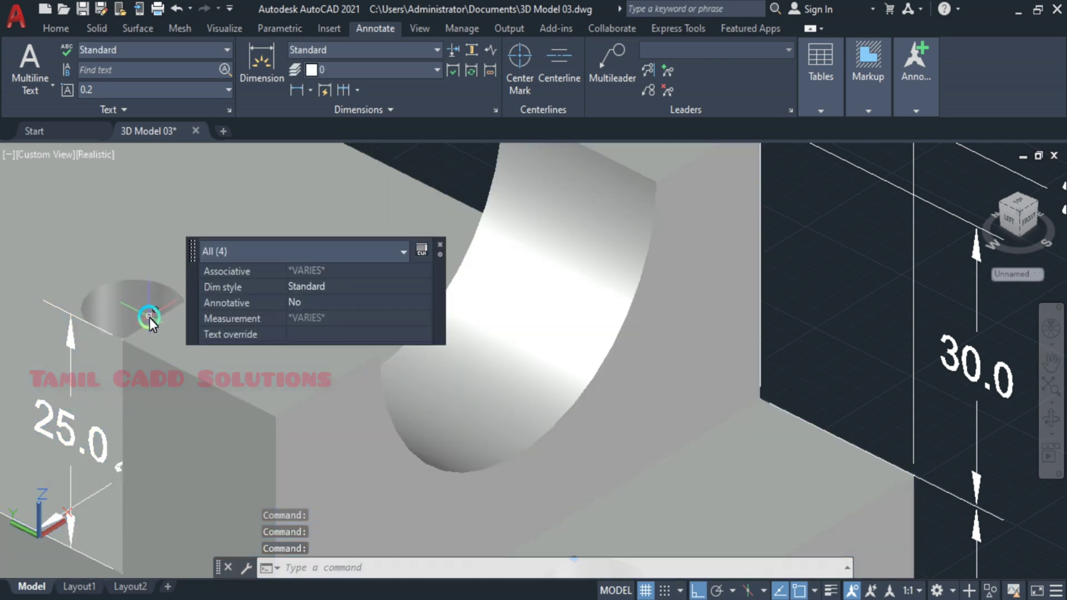
pyautogui.scroll(-6, 134, 313)
pyautogui.scroll(3, 136, 339)
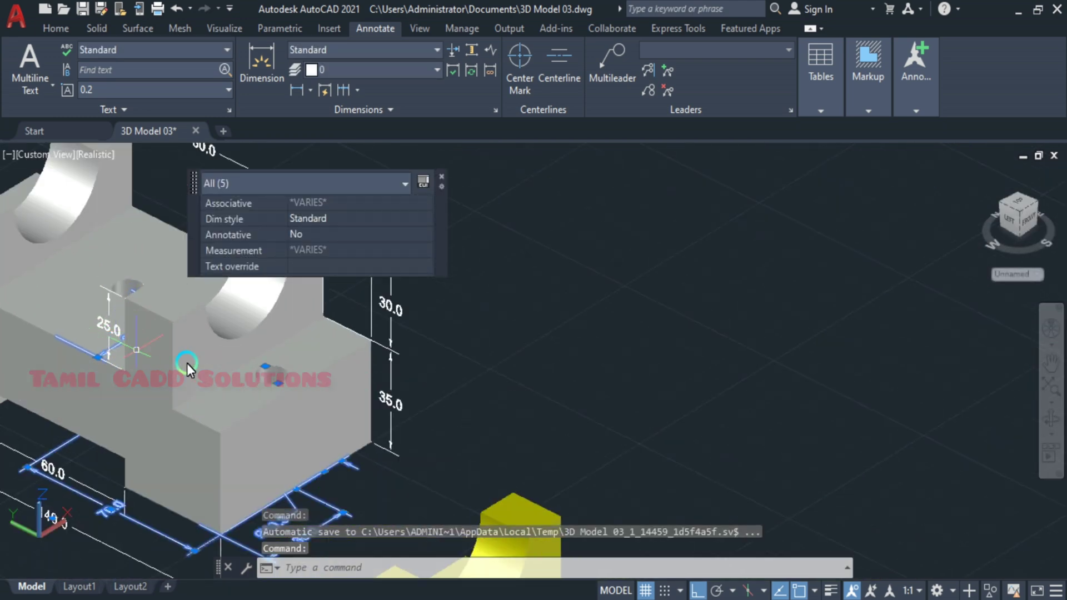
# Move the selected dimensions 35 units up along Z
pyautogui.write('m')
pyautogui.press('Return')
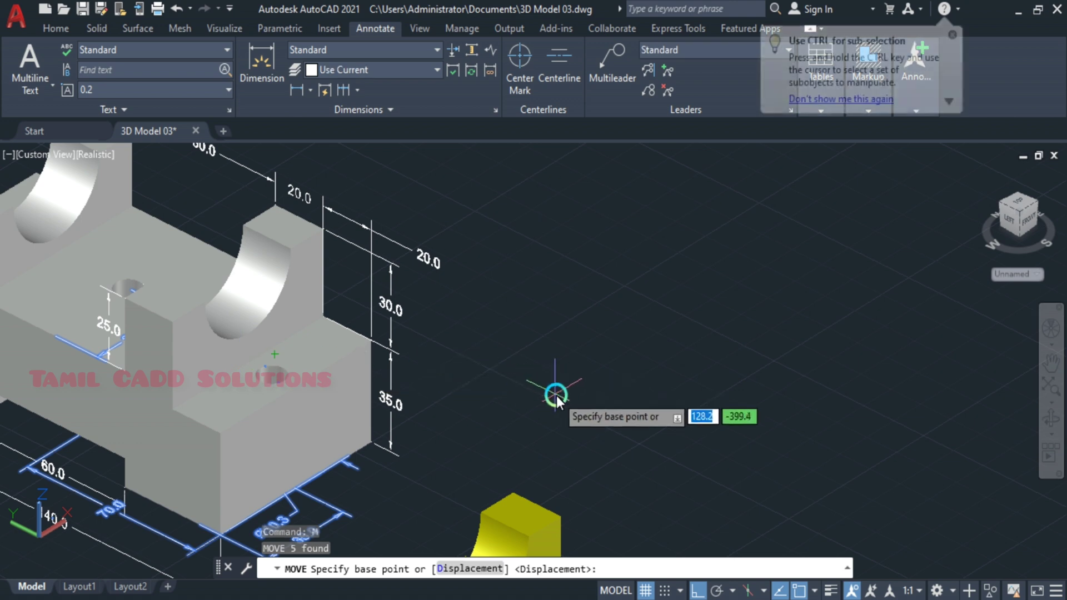
pyautogui.scroll(2, 623, 287)
pyautogui.moveTo(622, 288); pyautogui.dragTo(627, 324, button='middle')
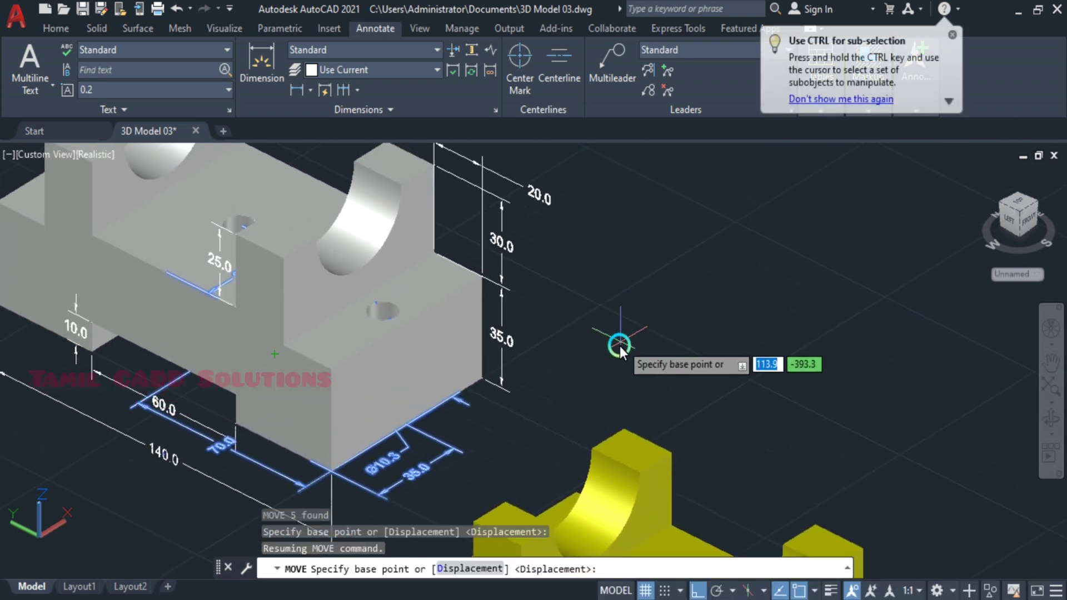
pyautogui.click(621, 339)
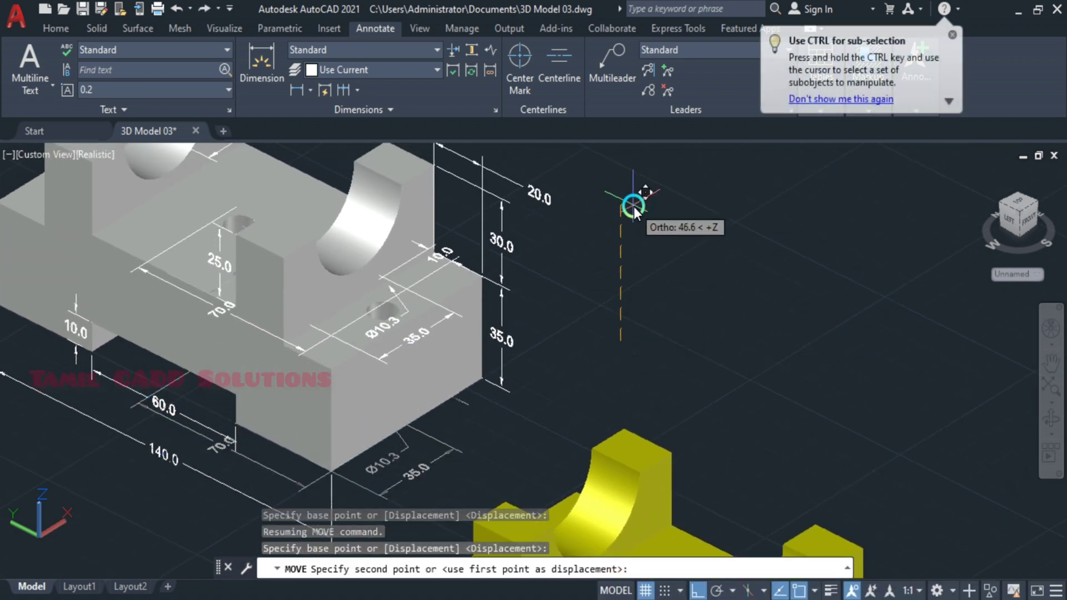
pyautogui.write('35')
pyautogui.press('Return')
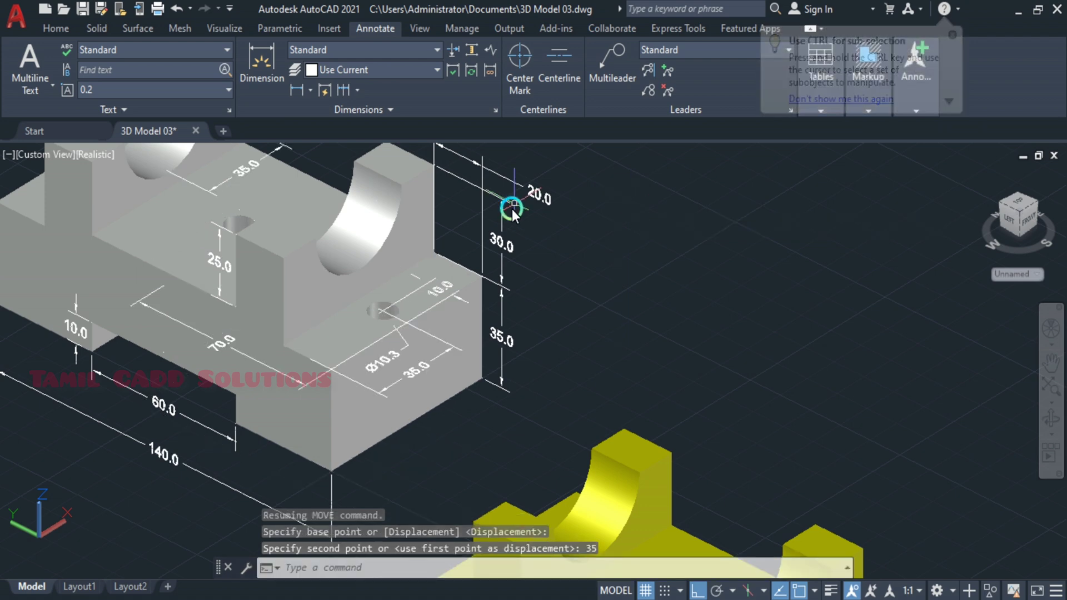
# Check the raised dimensions now resting on the grey block's top face
pyautogui.moveTo(330, 303); pyautogui.dragTo(377, 392, button='middle')
pyautogui.scroll(2, 283, 293)
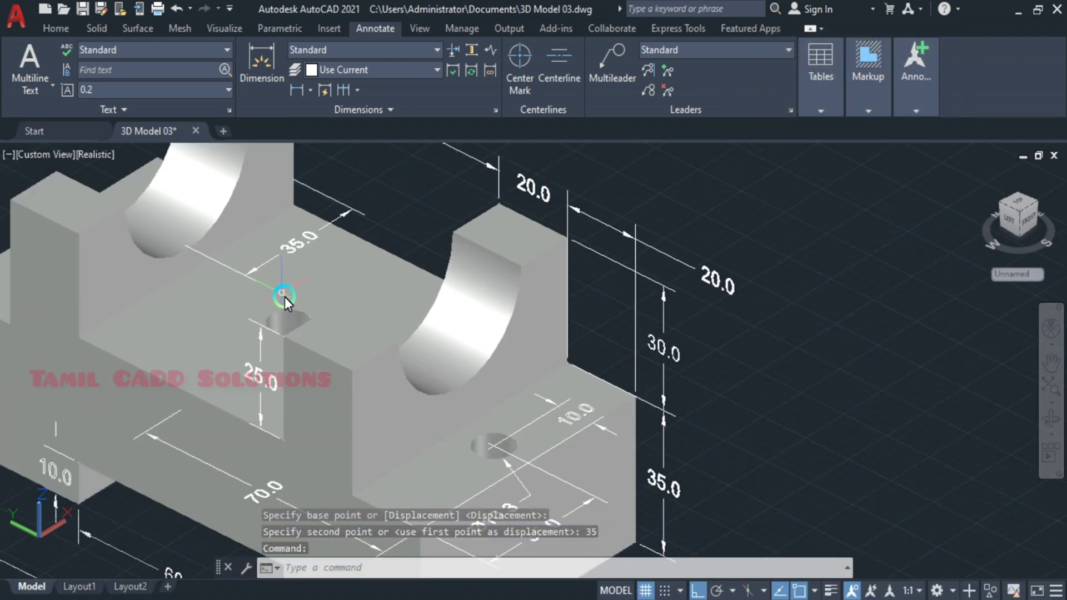
pyautogui.moveTo(284, 296); pyautogui.dragTo(370, 361, button='middle')
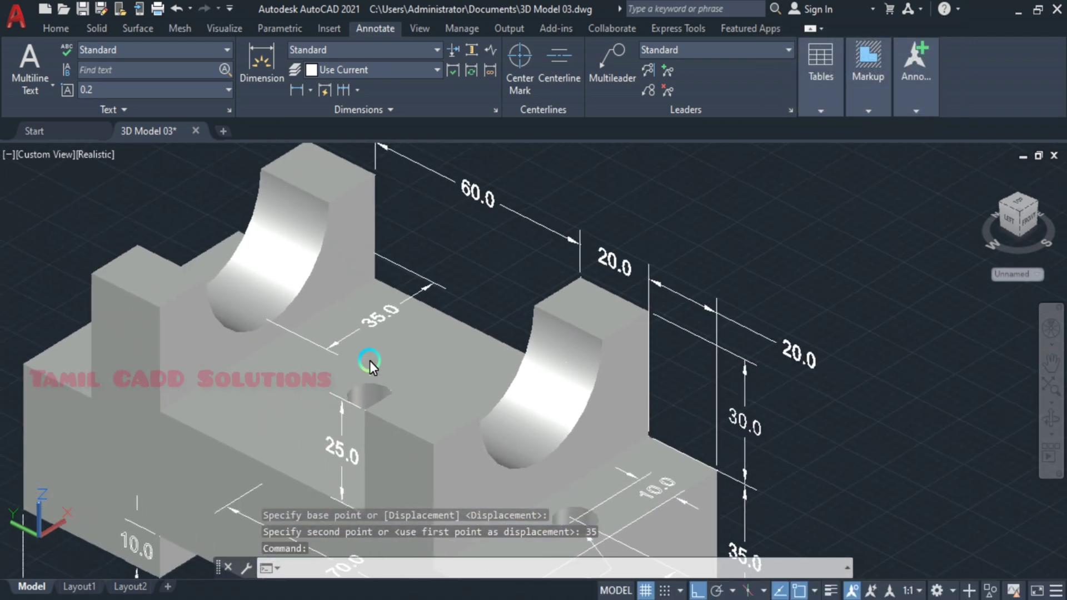
pyautogui.click(383, 323)
pyautogui.scroll(-3, 383, 323)
pyautogui.press('Escape')
pyautogui.moveTo(451, 294)
pyautogui.mouseDown(button='middle')
pyautogui.moveTo(521, 252)
pyautogui.moveTo(574, 275)
pyautogui.mouseUp(button='middle')
pyautogui.click(523, 250)
pyautogui.press('Escape')
pyautogui.scroll(-2, 565, 279)
# Erase the yellow copy of the bracket
pyautogui.scroll(2, 574, 275)
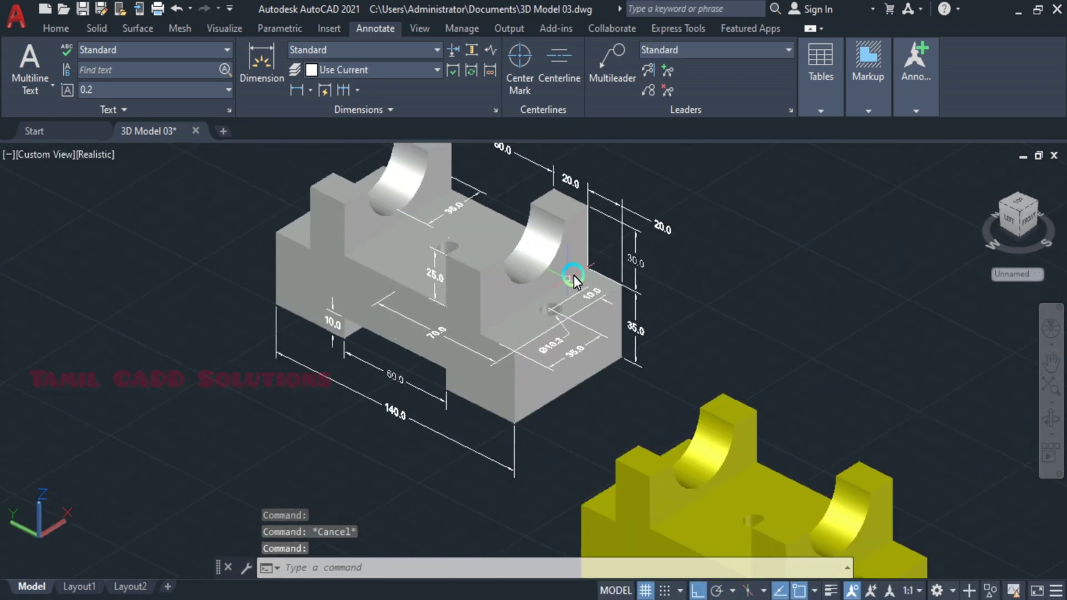
pyautogui.scroll(-2, 574, 275)
pyautogui.scroll(1, 392, 347)
pyautogui.moveTo(392, 347)
pyautogui.mouseDown(button='middle')
pyautogui.moveTo(560, 359)
pyautogui.moveTo(544, 357)
pyautogui.mouseUp(button='middle')
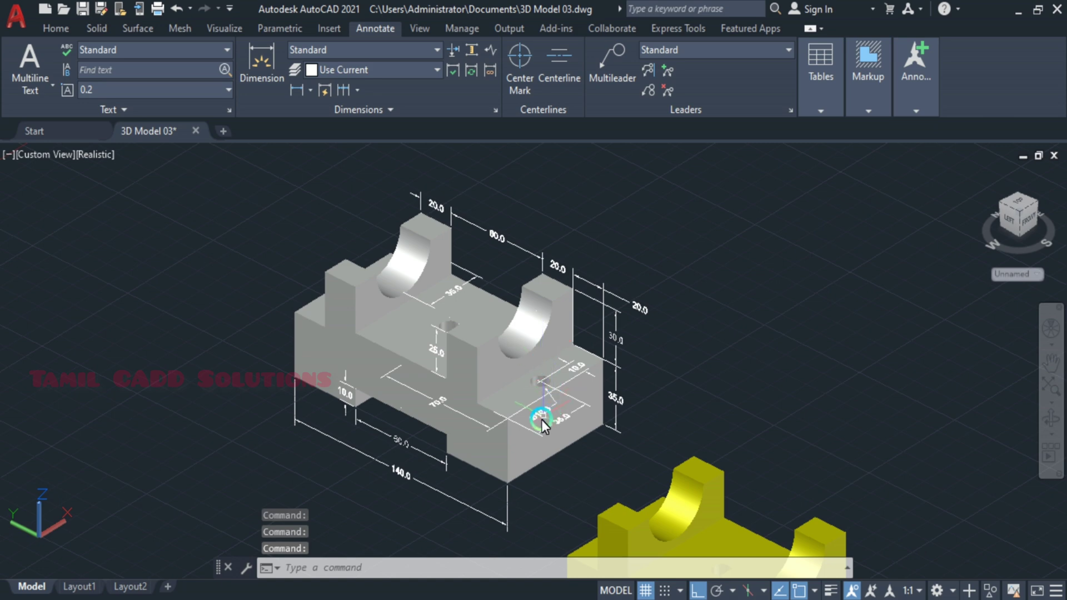
pyautogui.scroll(2, 507, 428)
pyautogui.moveTo(516, 410)
pyautogui.mouseDown(button='middle')
pyautogui.moveTo(583, 421)
pyautogui.moveTo(608, 413)
pyautogui.mouseUp(button='middle')
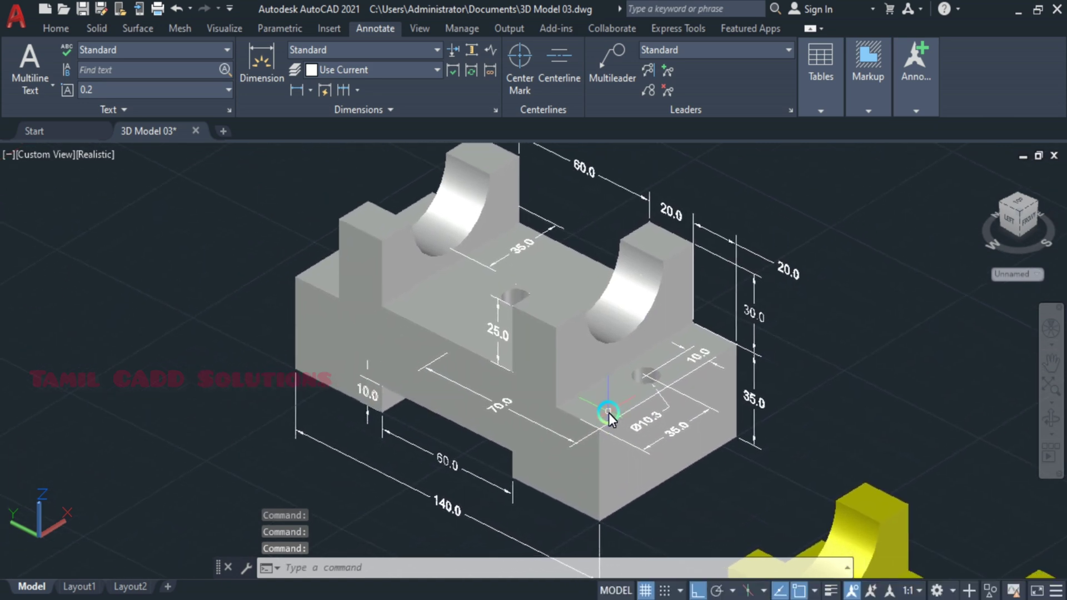
pyautogui.scroll(-1, 609, 412)
pyautogui.scroll(-2, 645, 420)
pyautogui.click(767, 490)
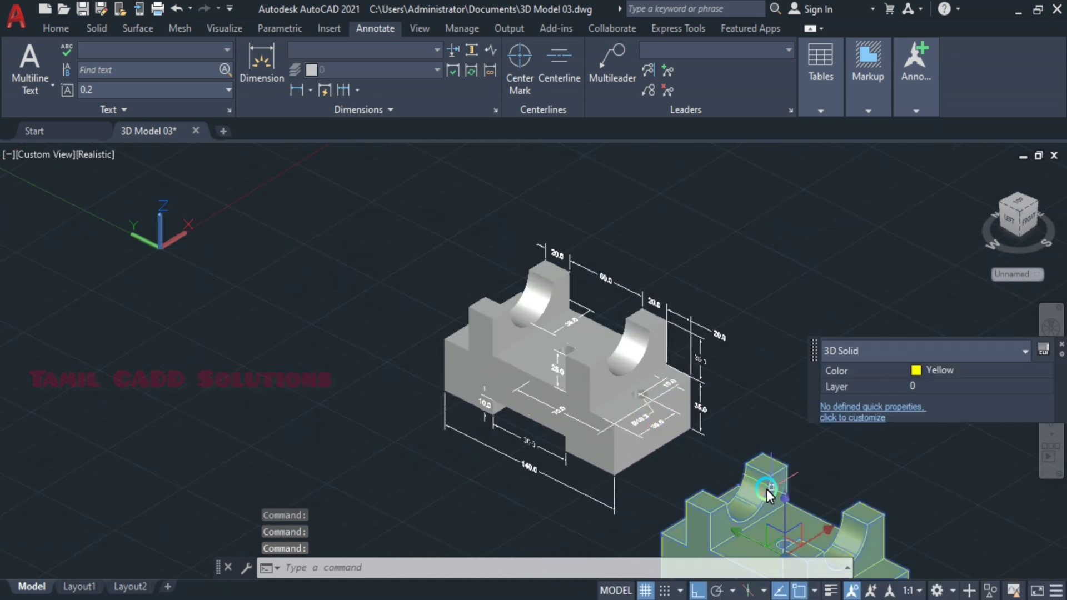
pyautogui.press('Delete')
# Pan and zoom to recentre the view on the remaining grey bracket
pyautogui.scroll(2, 605, 392)
pyautogui.moveTo(620, 398); pyautogui.dragTo(668, 377, button='middle')
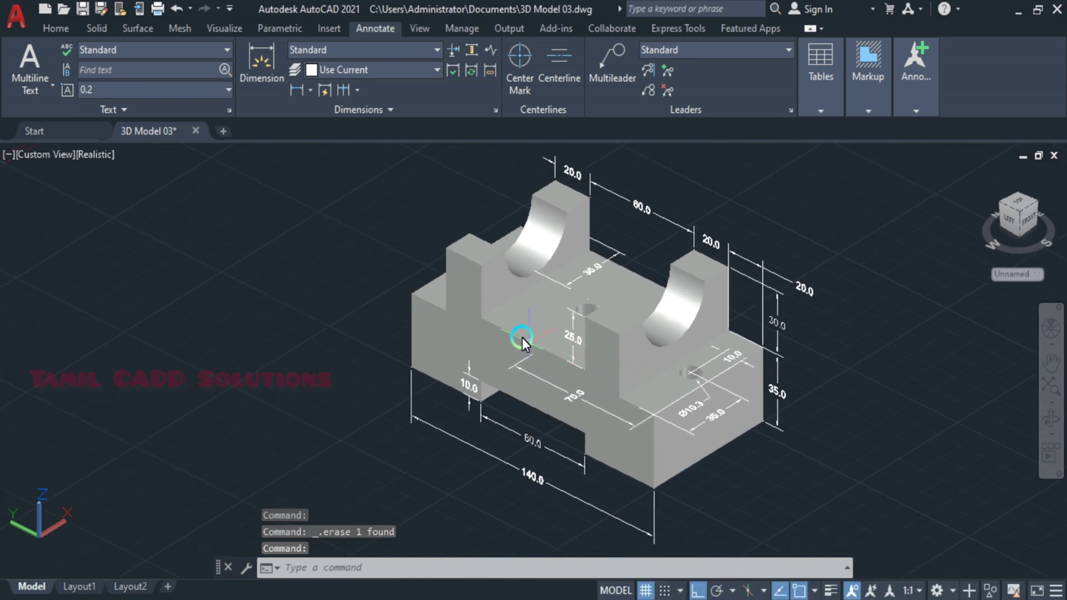
pyautogui.scroll(1, 554, 421)
pyautogui.scroll(-2, 553, 421)
pyautogui.moveTo(561, 391); pyautogui.dragTo(601, 411, button='middle')
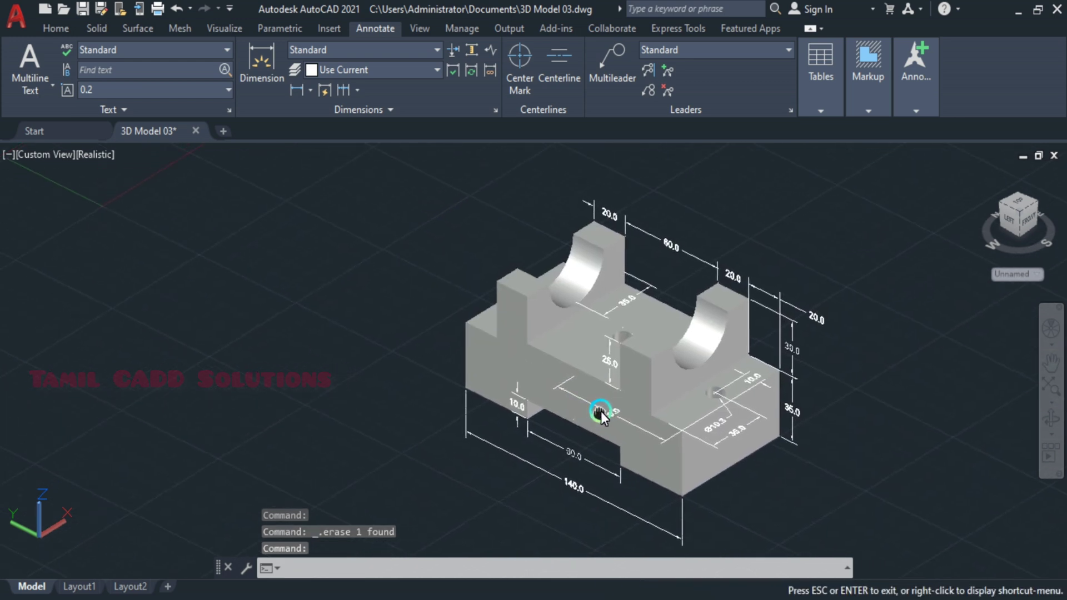
pyautogui.scroll(1, 590, 369)
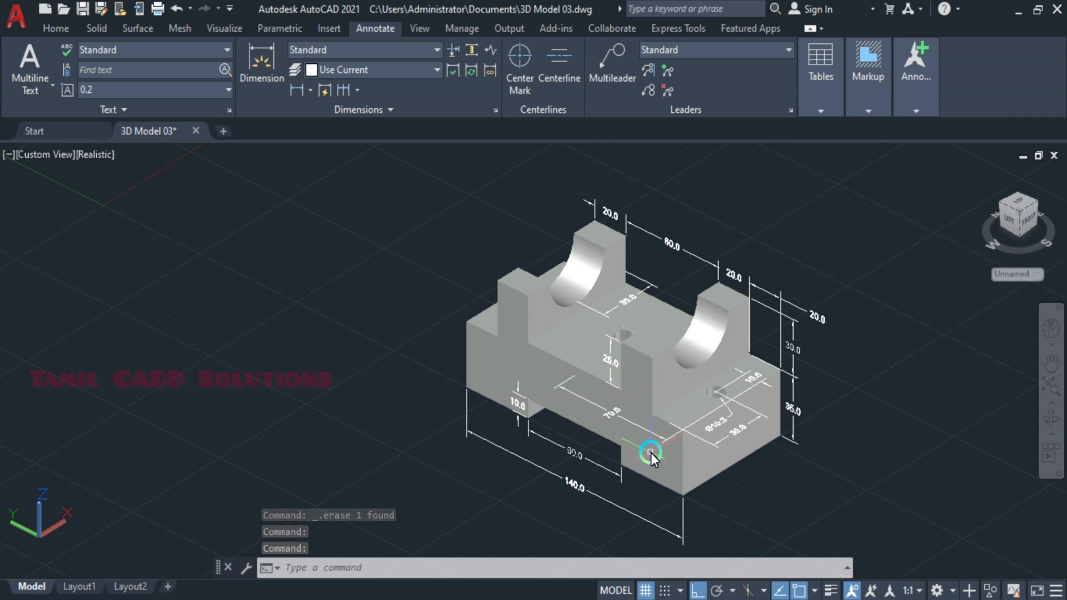
# Try relocating the UCS origin toward the block's left corner
pyautogui.click(46, 536)
pyautogui.click(37, 538)
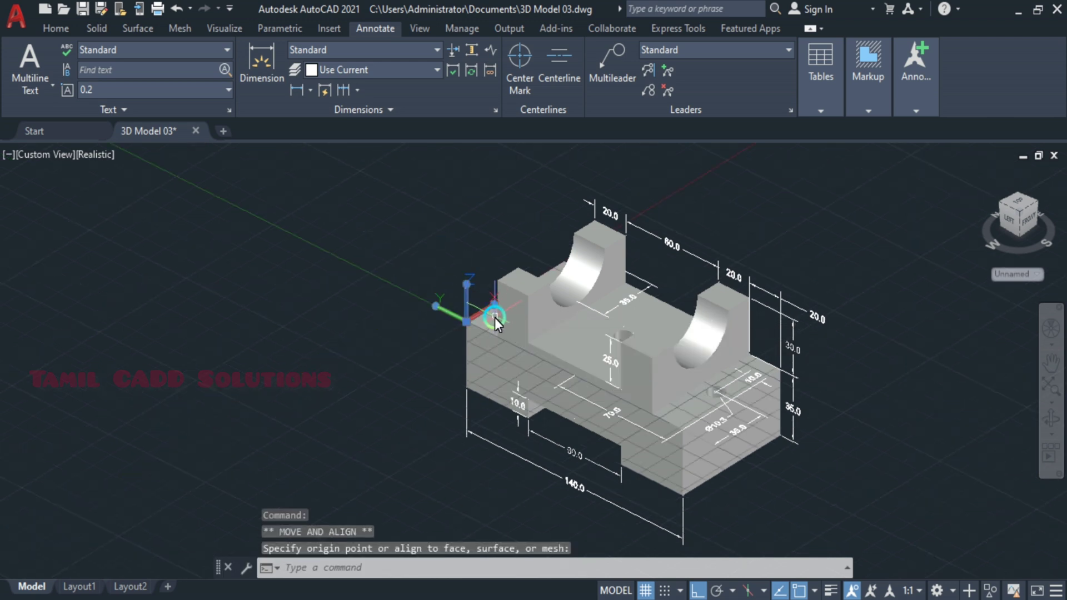
pyautogui.scroll(2, 494, 318)
pyautogui.moveTo(494, 318)
pyautogui.mouseDown(button='middle')
pyautogui.moveTo(463, 338)
pyautogui.moveTo(385, 353)
pyautogui.mouseUp(button='middle')
pyautogui.press('Escape')
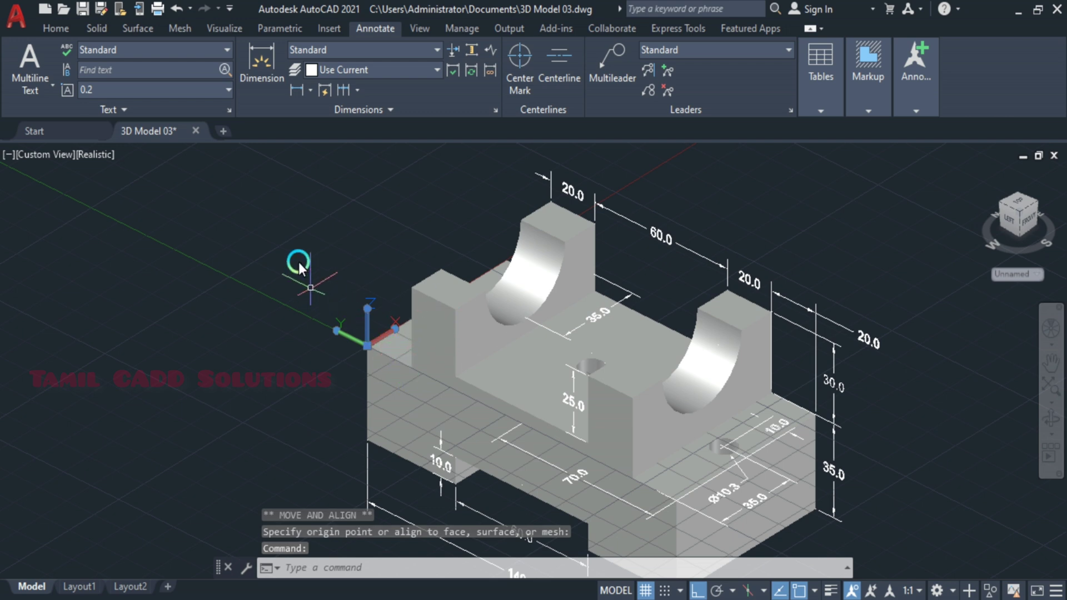
# Dimension the block's top-left edge as 70.0
pyautogui.click(260, 63)
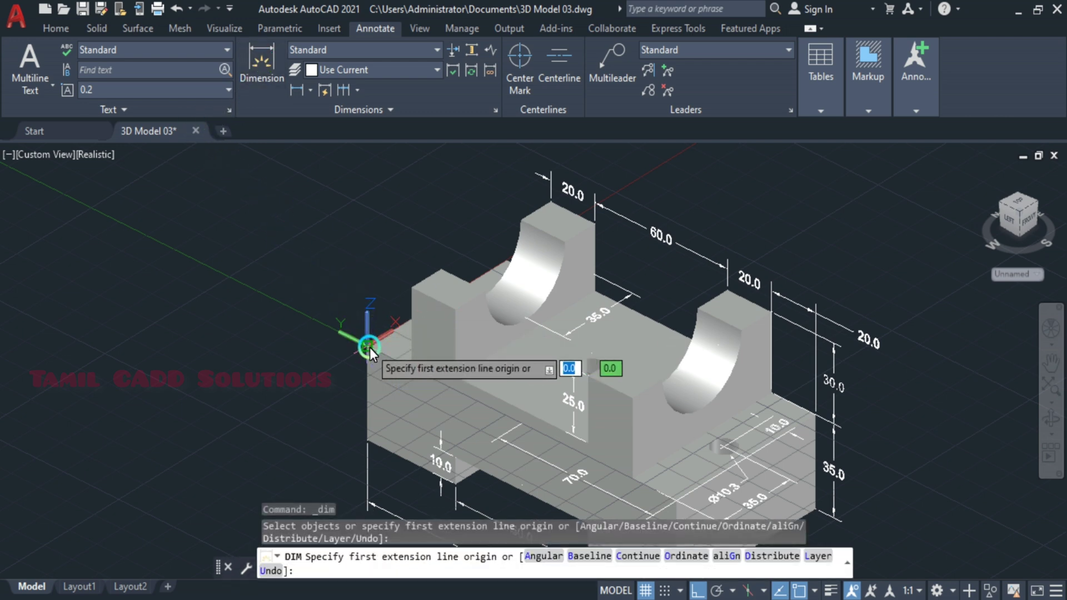
pyautogui.click(370, 347)
pyautogui.click(505, 260)
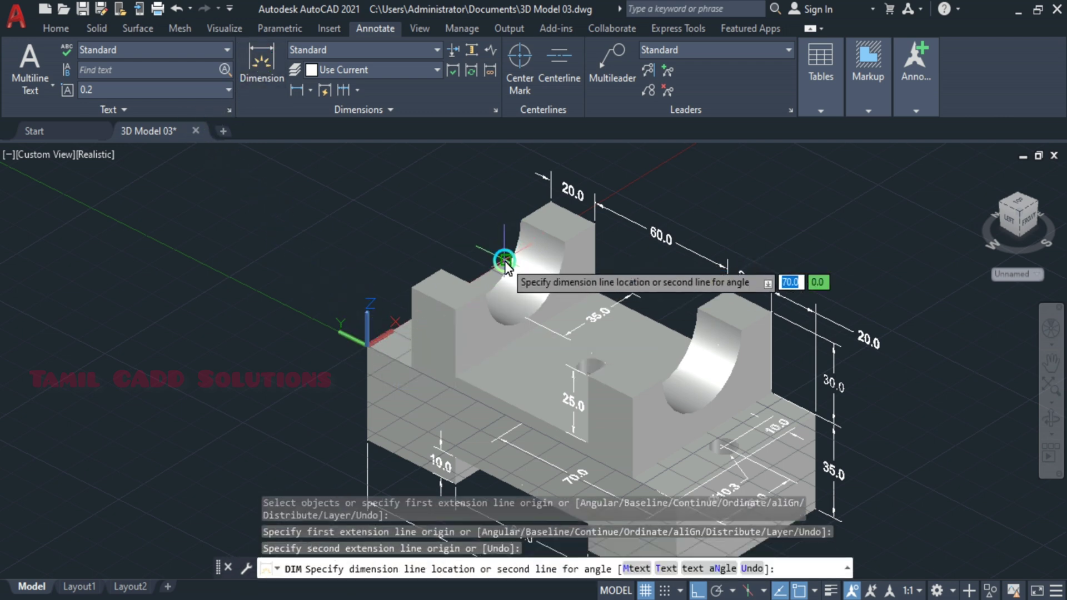
pyautogui.click(436, 265)
pyautogui.moveTo(372, 361); pyautogui.dragTo(361, 326, button='middle')
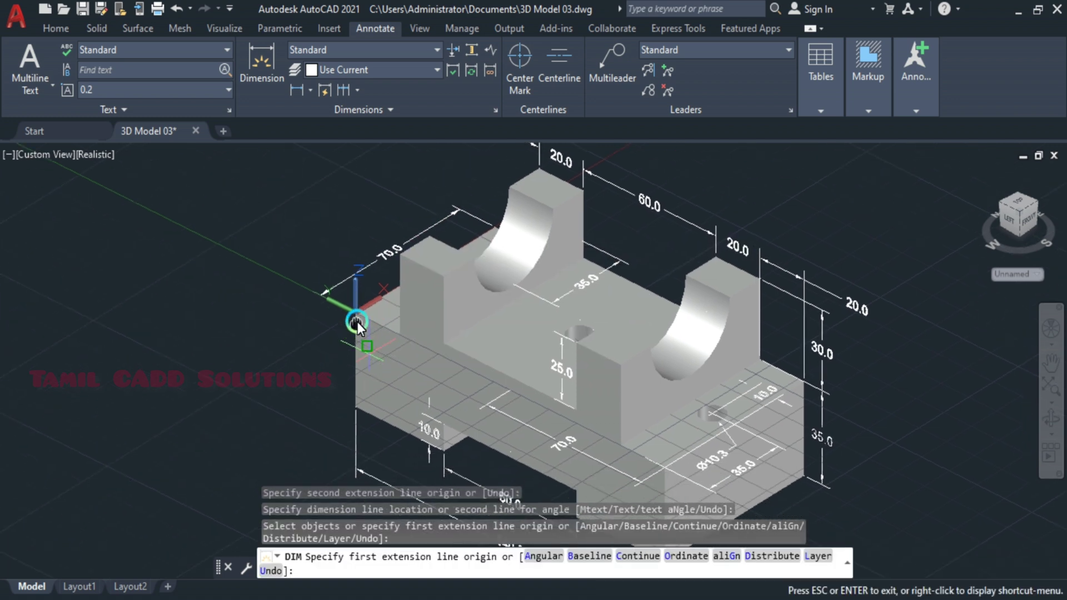
pyautogui.press('Return')
# Realign the UCS origin and upright Y axis to the block's left end face
pyautogui.click(356, 312)
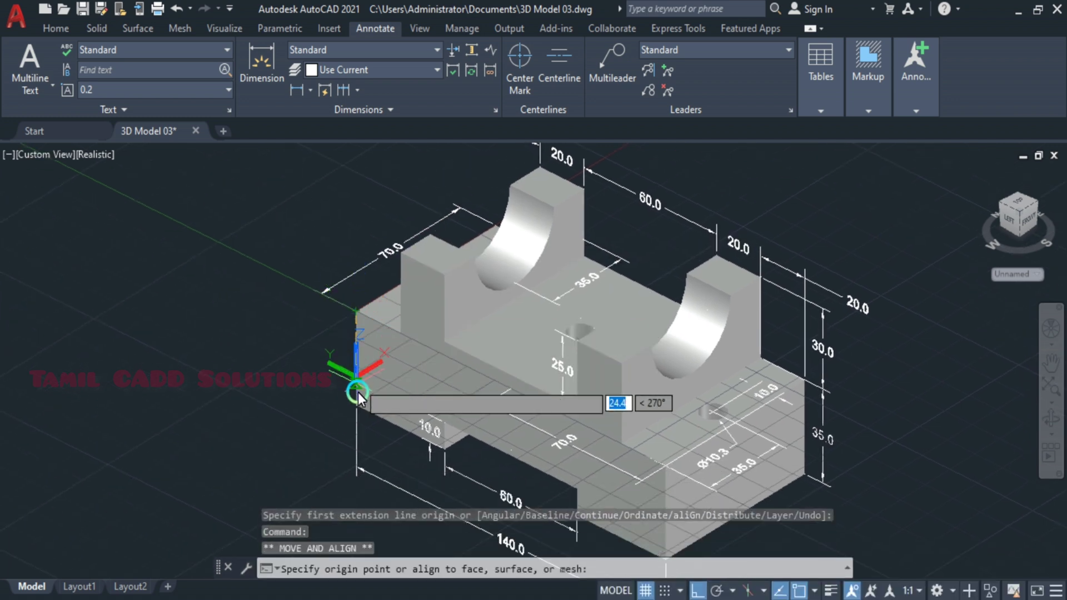
pyautogui.click(320, 391)
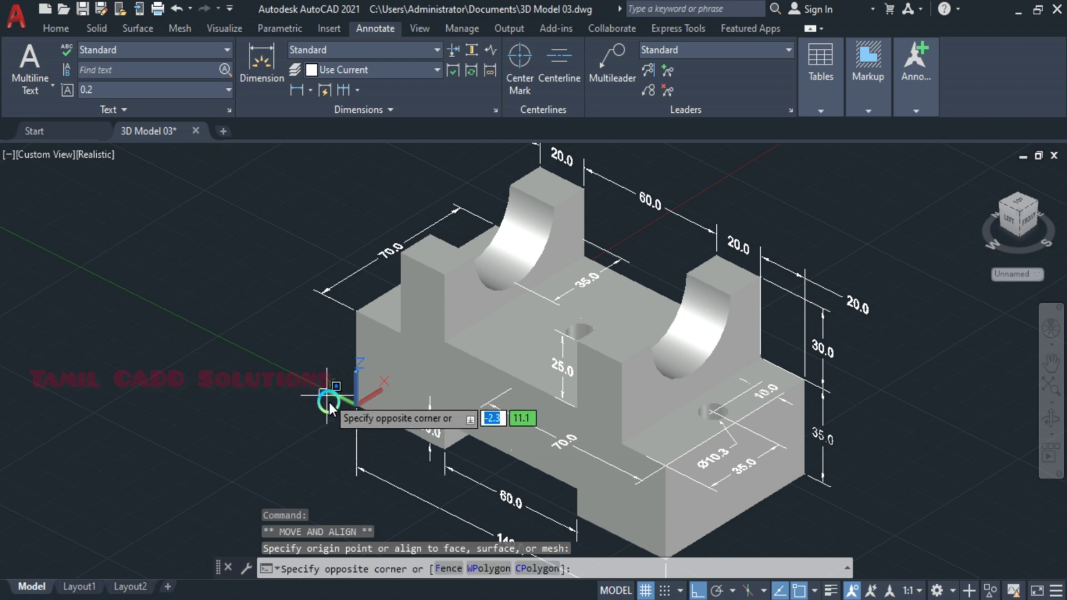
pyautogui.click(325, 389)
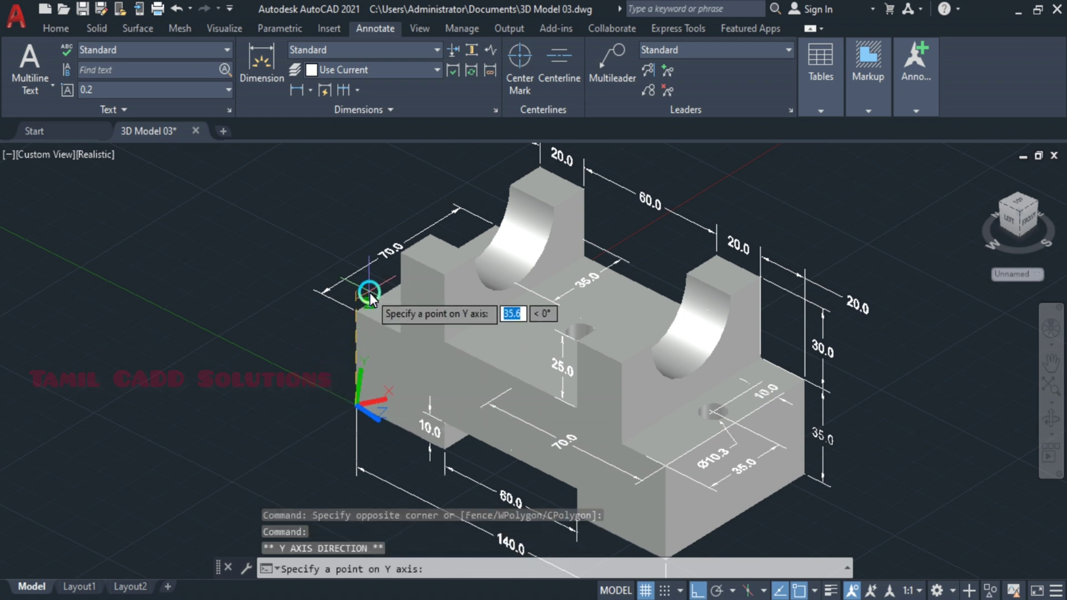
pyautogui.press('Escape')
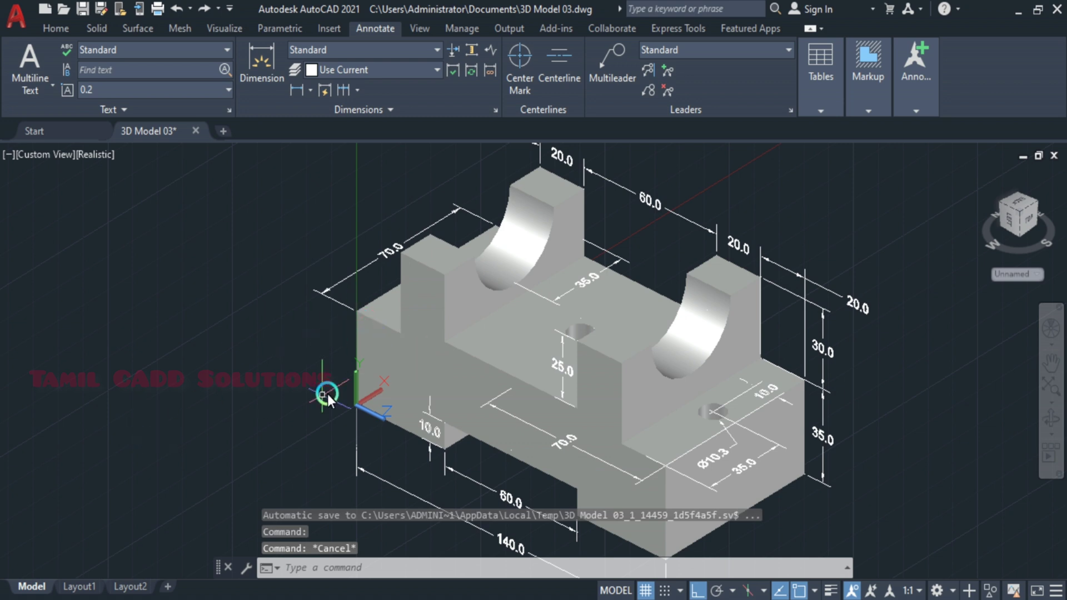
pyautogui.click(277, 57)
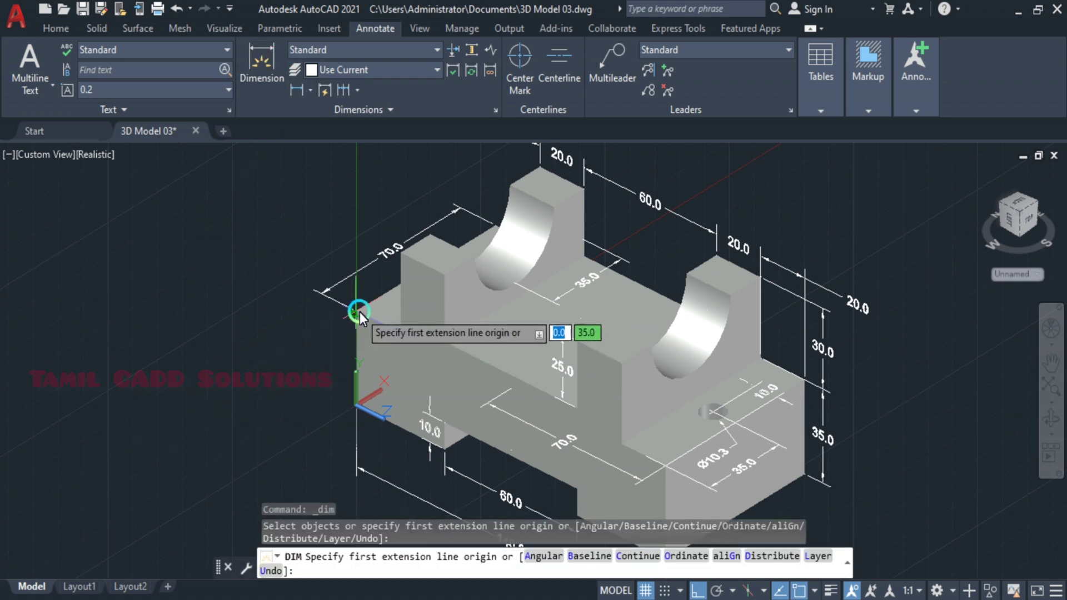
# Try a height dimension on the block's left end, then undo the stray 0.5 dimension
pyautogui.click(359, 312)
pyautogui.click(357, 406)
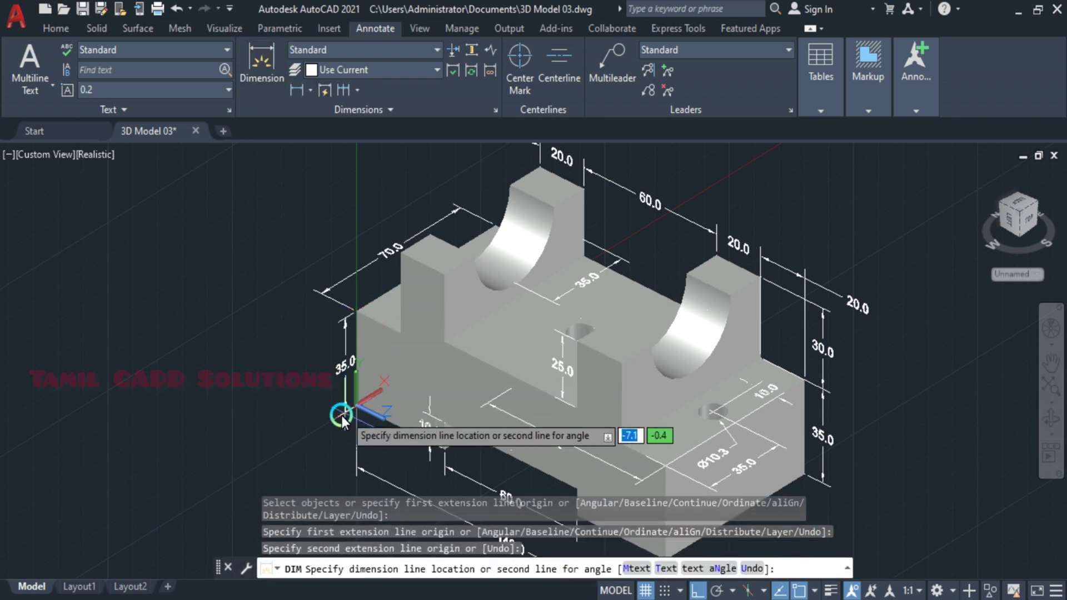
pyautogui.click(337, 418)
pyautogui.scroll(2, 350, 415)
pyautogui.press('Return')
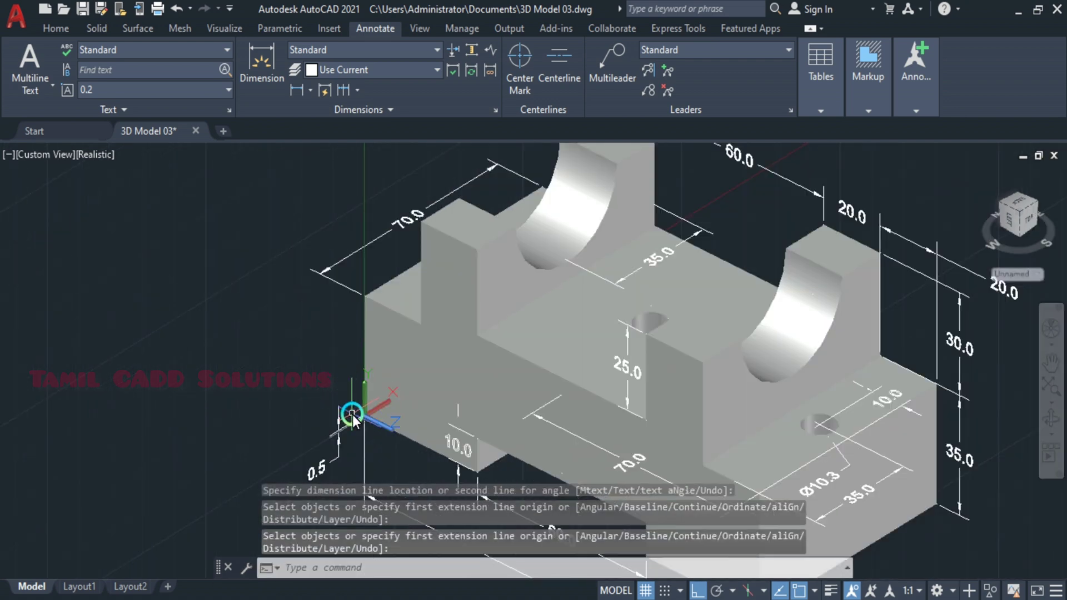
pyautogui.press('Escape')
pyautogui.scroll(-2, 353, 418)
pyautogui.hotkey('ctrl', 'z')
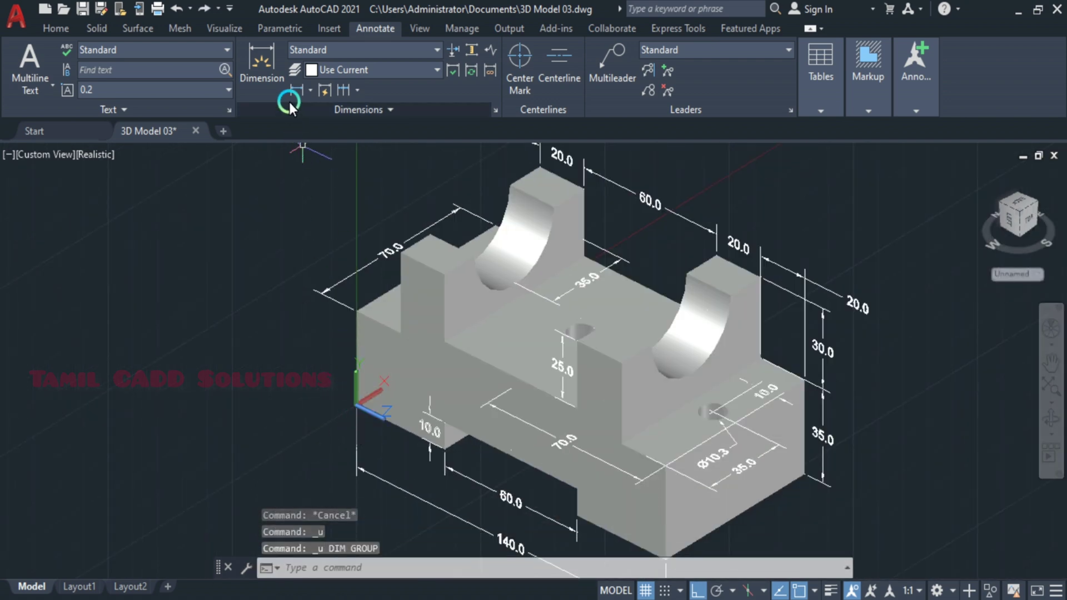
# Dimension the left end's height as 35.0, placed left of the block
pyautogui.click(360, 313)
pyautogui.click(359, 409)
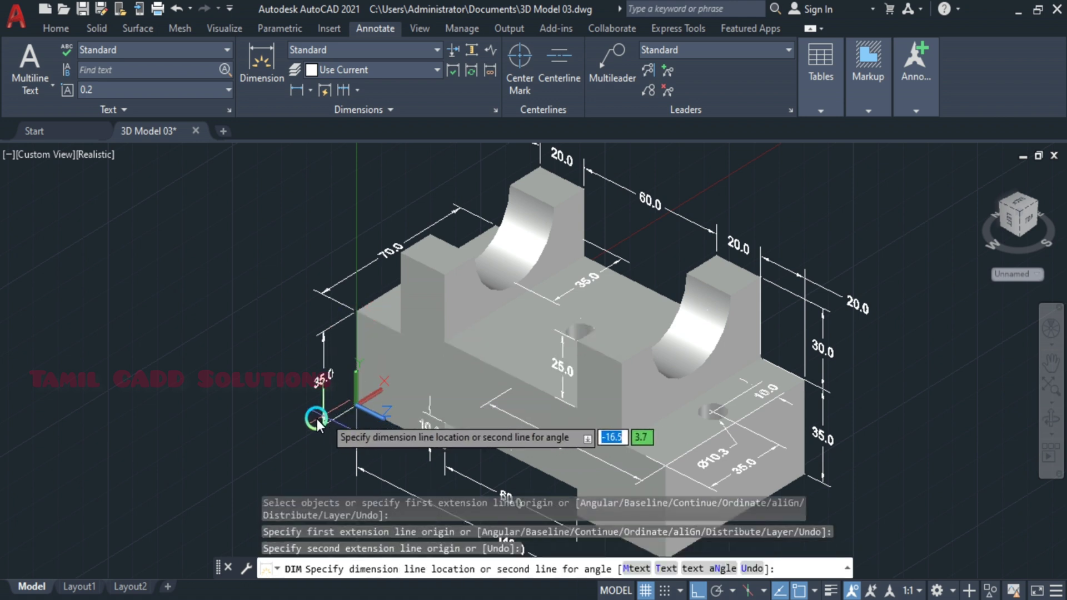
pyautogui.click(291, 389)
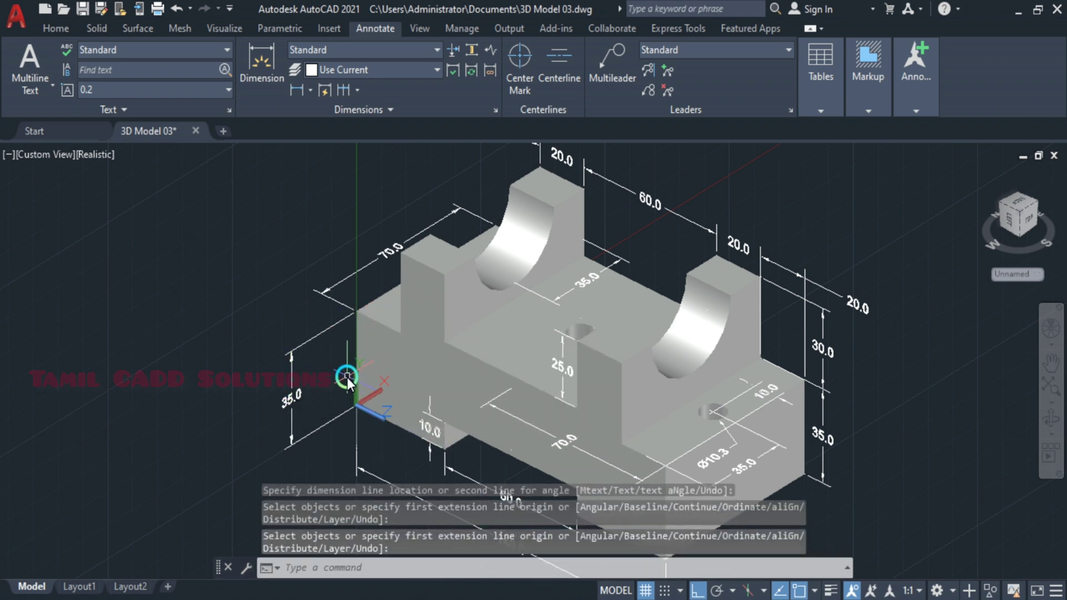
pyautogui.scroll(2, 347, 378)
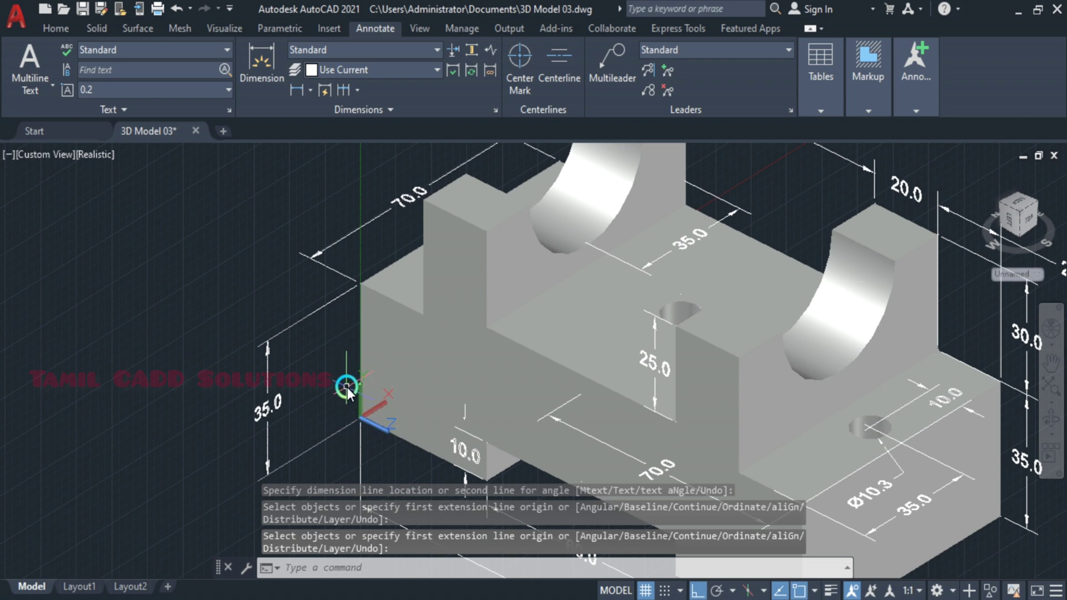
pyautogui.scroll(-2, 347, 385)
pyautogui.moveTo(347, 385); pyautogui.dragTo(333, 368, button='middle')
pyautogui.scroll(-3, 299, 367)
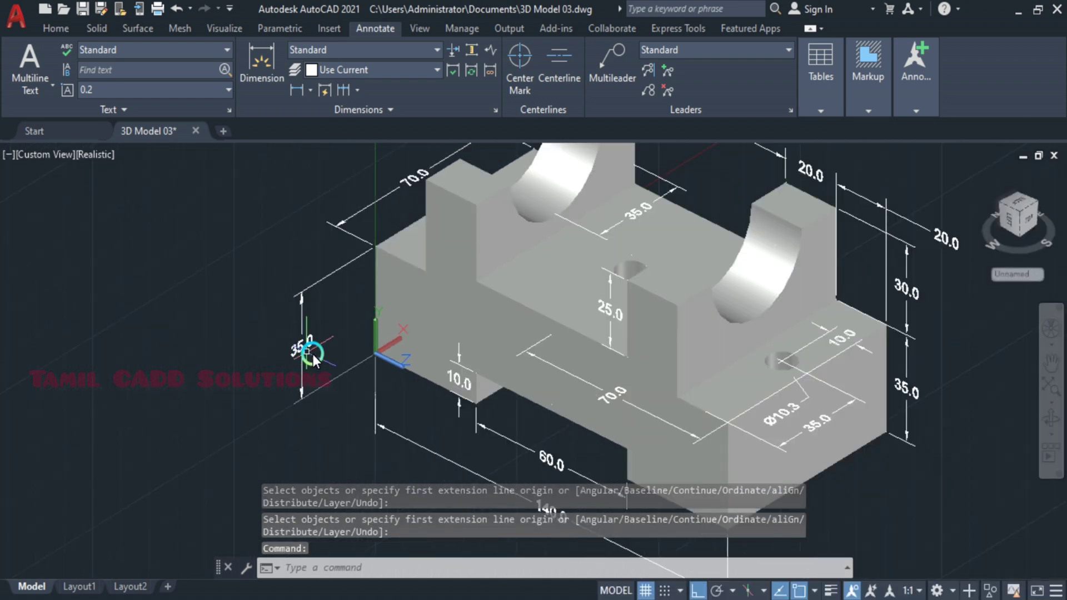
pyautogui.scroll(-2, 323, 317)
pyautogui.scroll(-1, 404, 352)
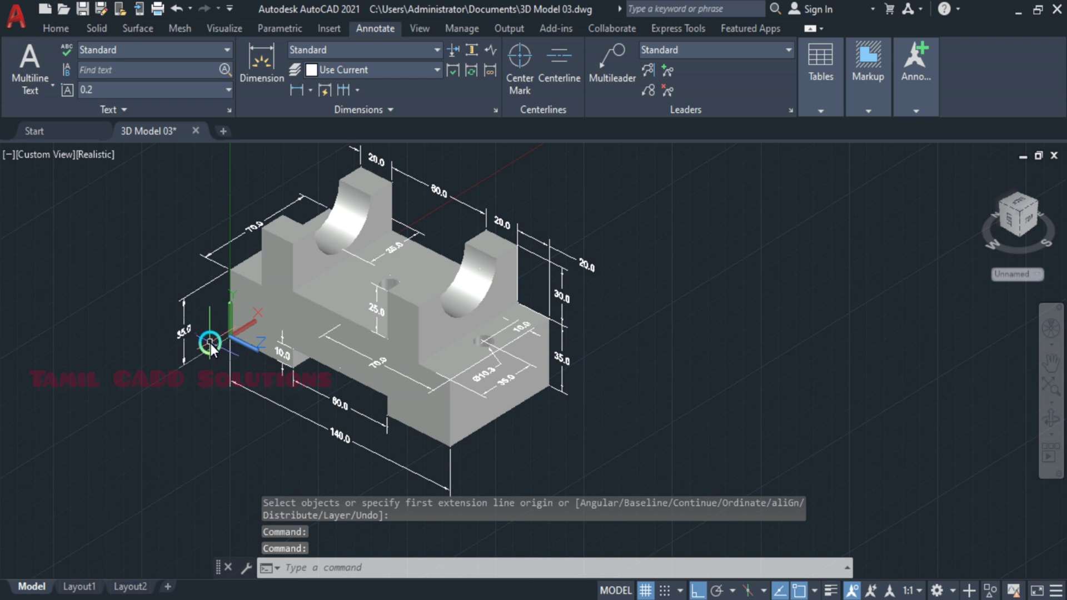
# Switch off the drawing grid (F7) and ortho mode (F8)
pyautogui.press('F7')
pyautogui.press('F8')
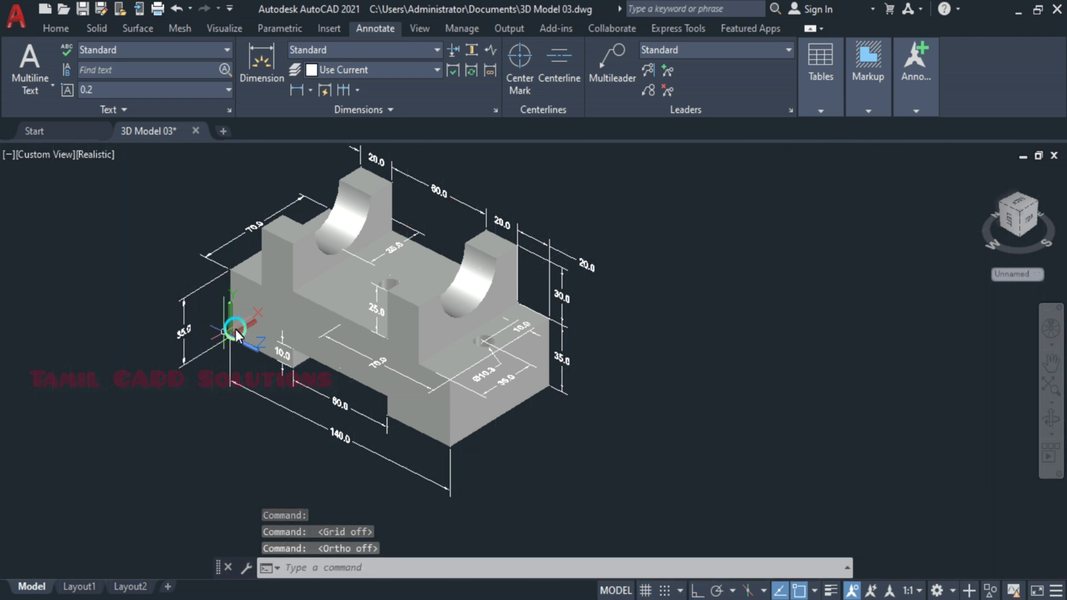
pyautogui.click(236, 333)
# Cancel the UCS move and change the viewport from Realistic to the Hidden visual style
pyautogui.click(228, 343)
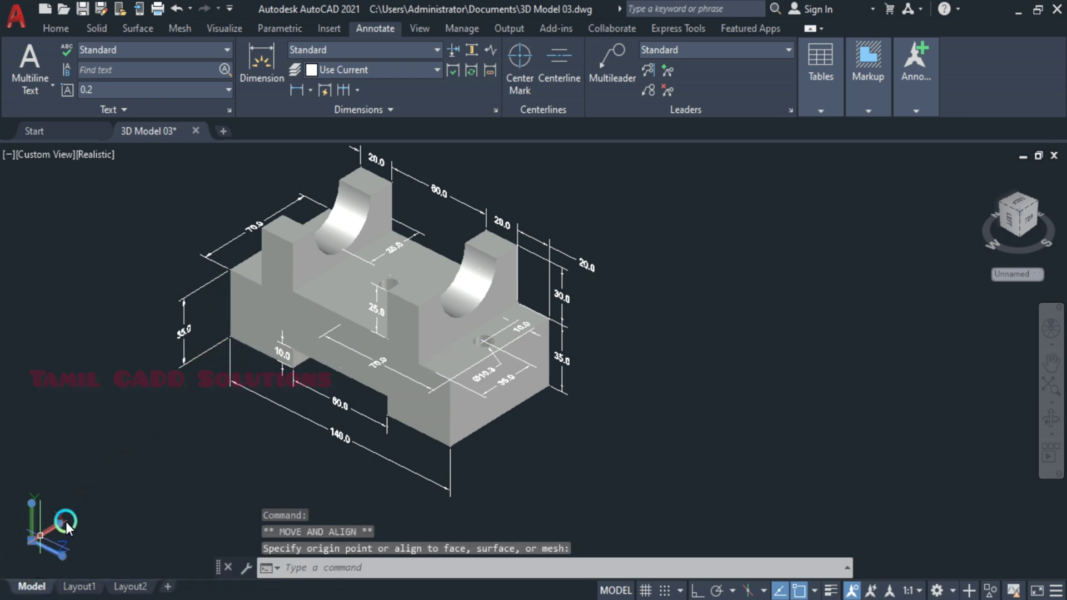
pyautogui.press('Escape')
pyautogui.moveTo(442, 367); pyautogui.dragTo(694, 369, button='middle')
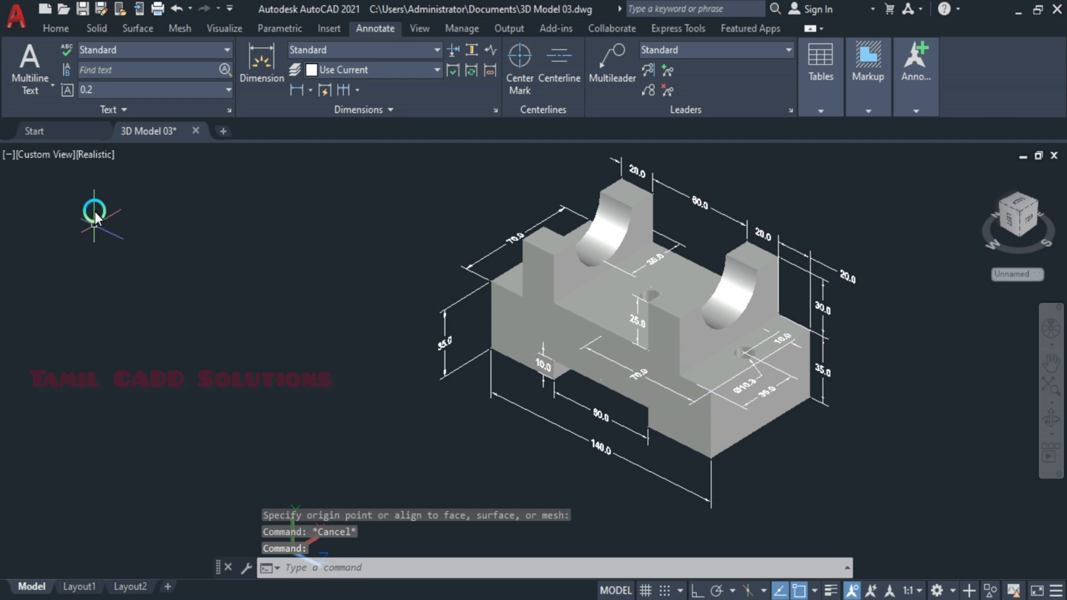
pyautogui.click(91, 155)
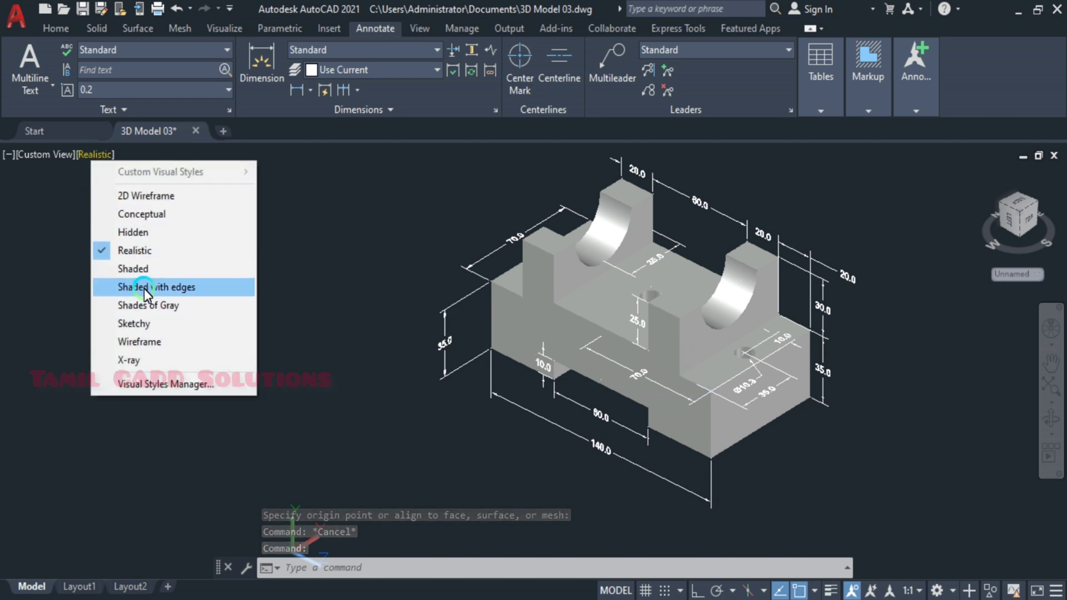
pyautogui.click(144, 232)
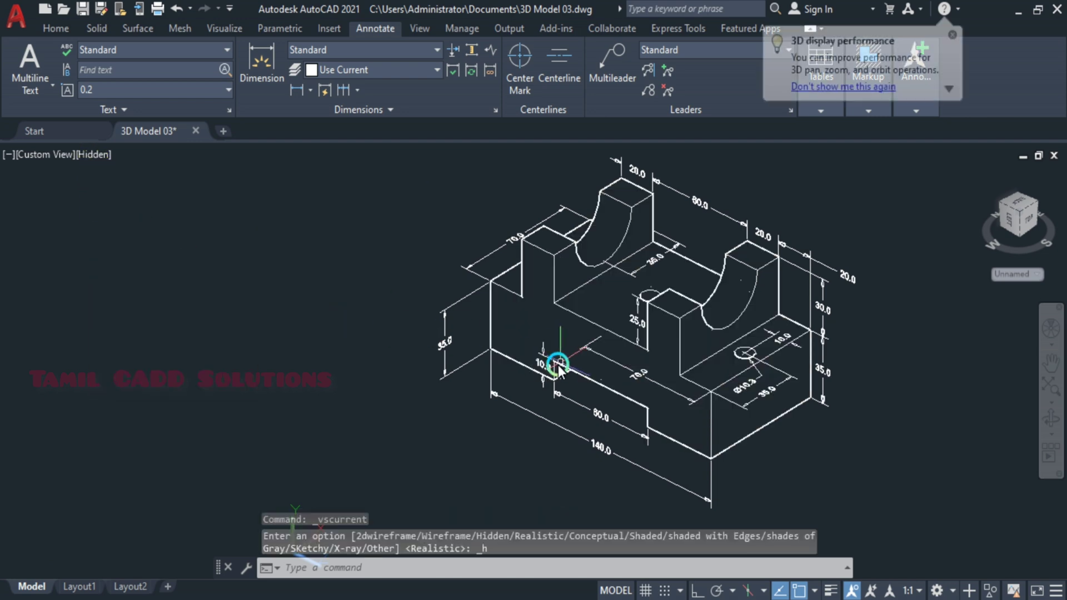
pyautogui.keyDown('shift'); pyautogui.moveTo(553, 363); pyautogui.dragTo(508, 378, button='middle'); pyautogui.keyUp('shift')
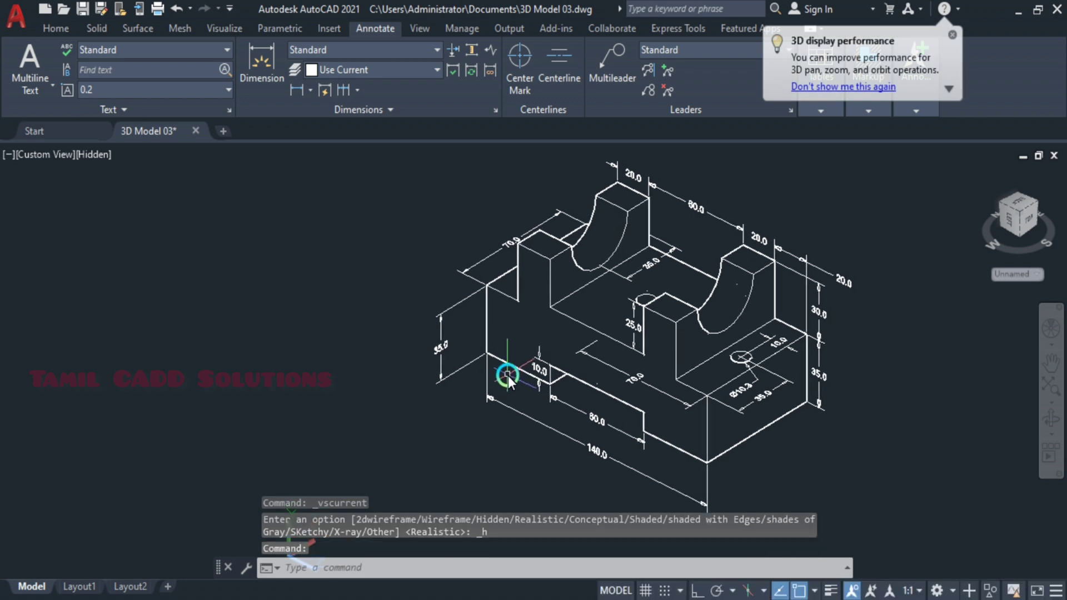